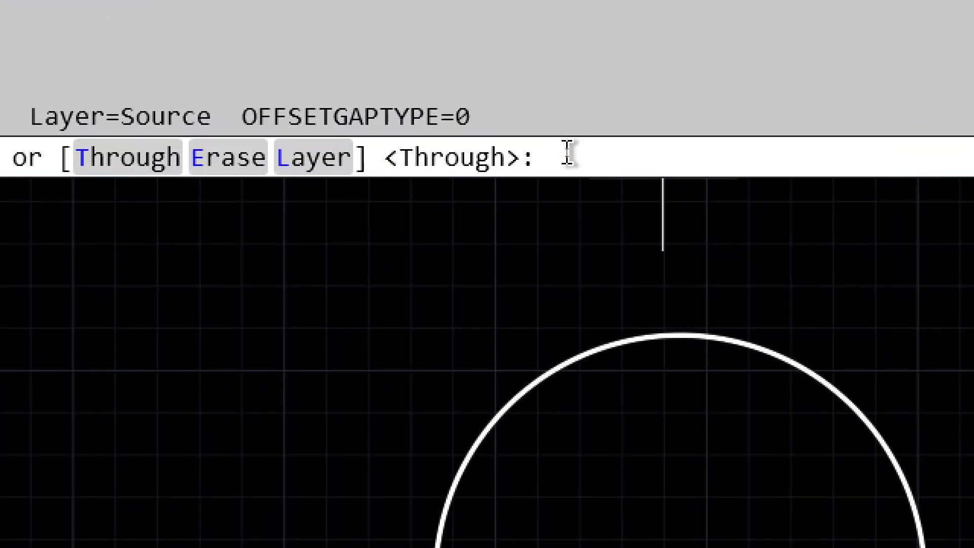
- Offset the slanted line toward its lower-left side and the circle outward, both at a distance of 50
{"action": "type", "text": "50"}
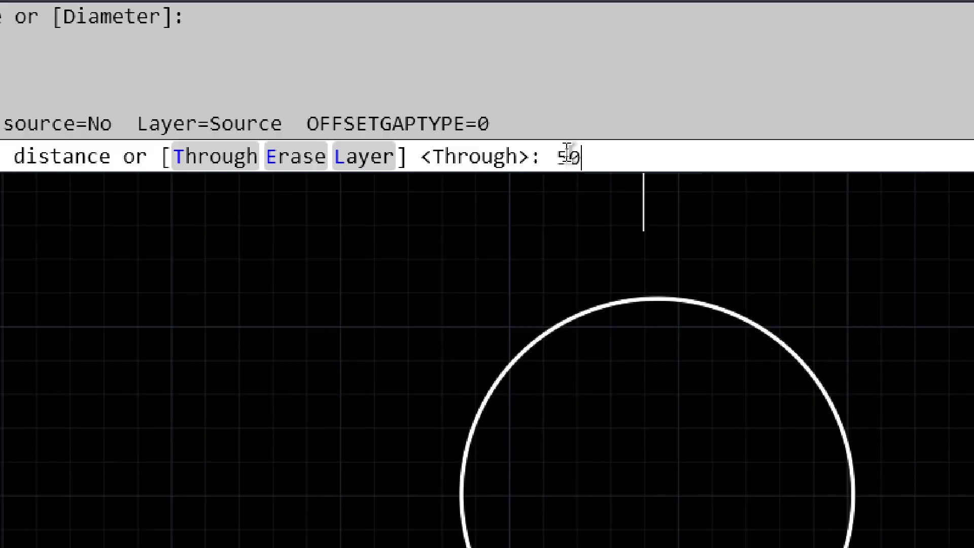
{"action": "key", "text": "Return"}
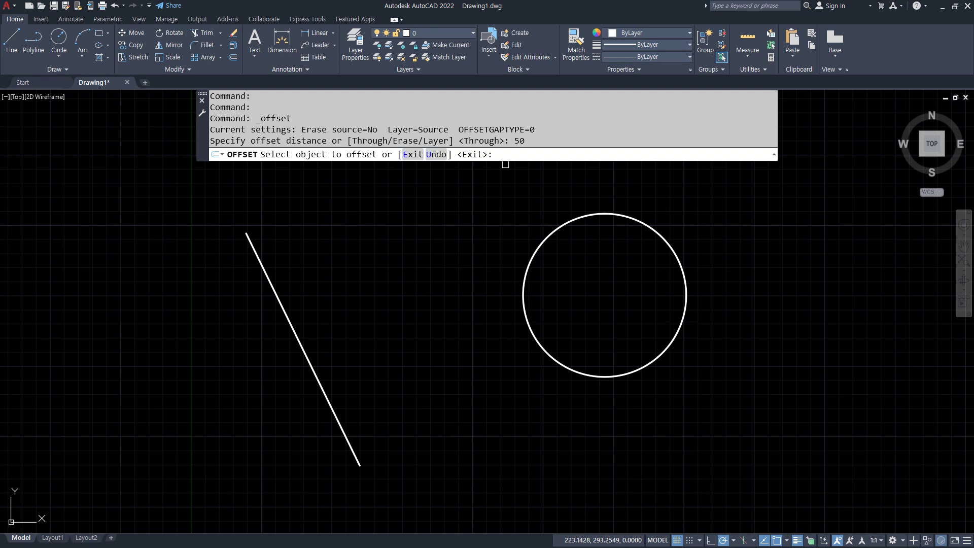
{"action": "left_click", "coordinate": [270, 278]}
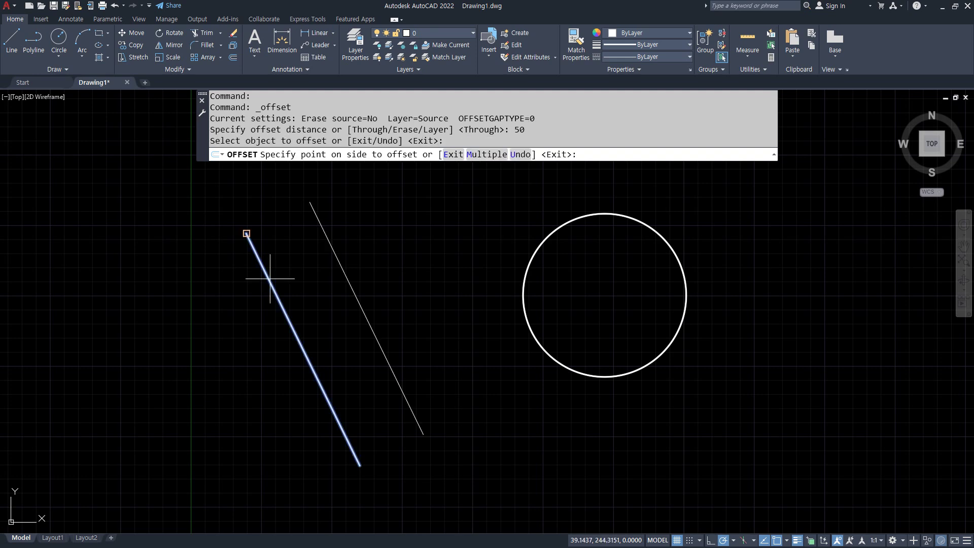
{"action": "left_click", "coordinate": [150, 321]}
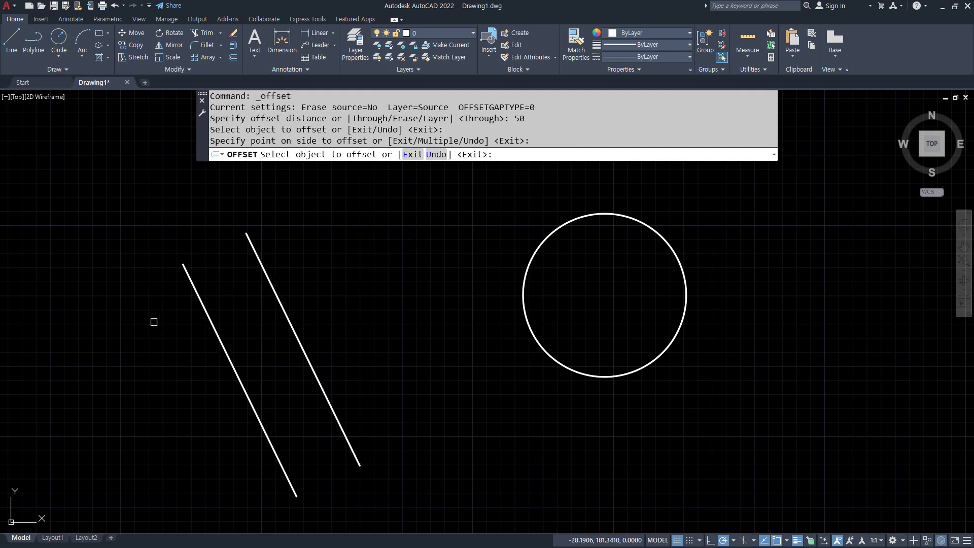
{"action": "left_click", "coordinate": [546, 240]}
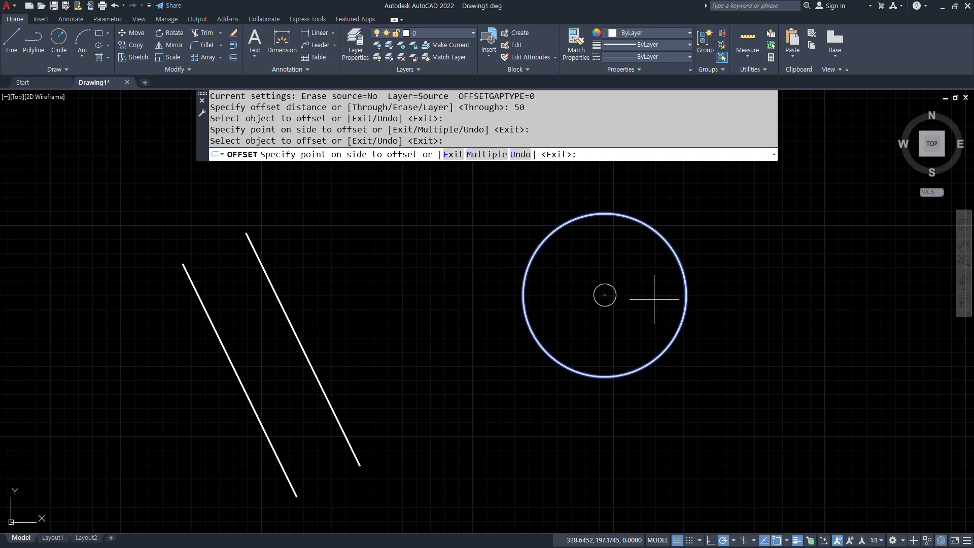
{"action": "left_click", "coordinate": [413, 223]}
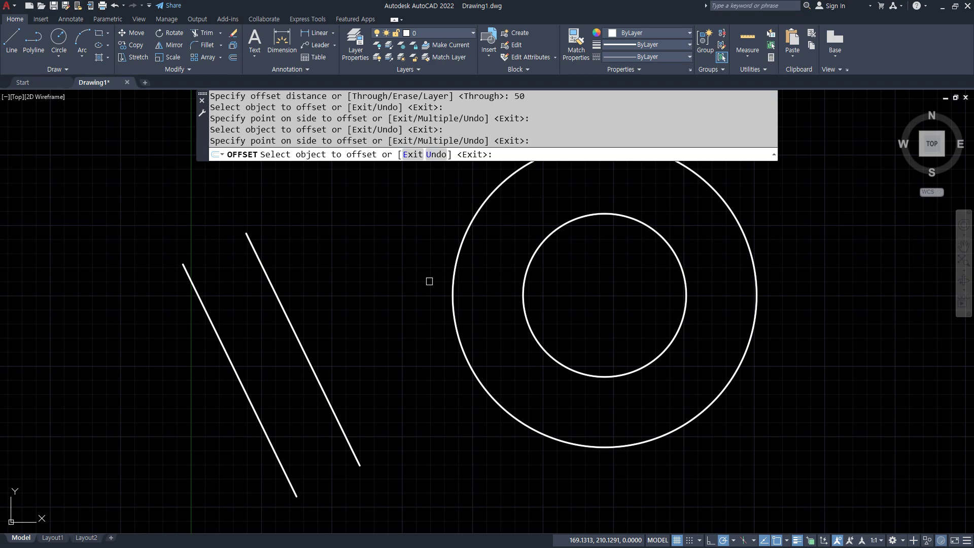
{"action": "key", "text": "Escape"}
- Erase both slanted lines and both circles from the drawing
{"action": "left_click", "coordinate": [587, 257]}
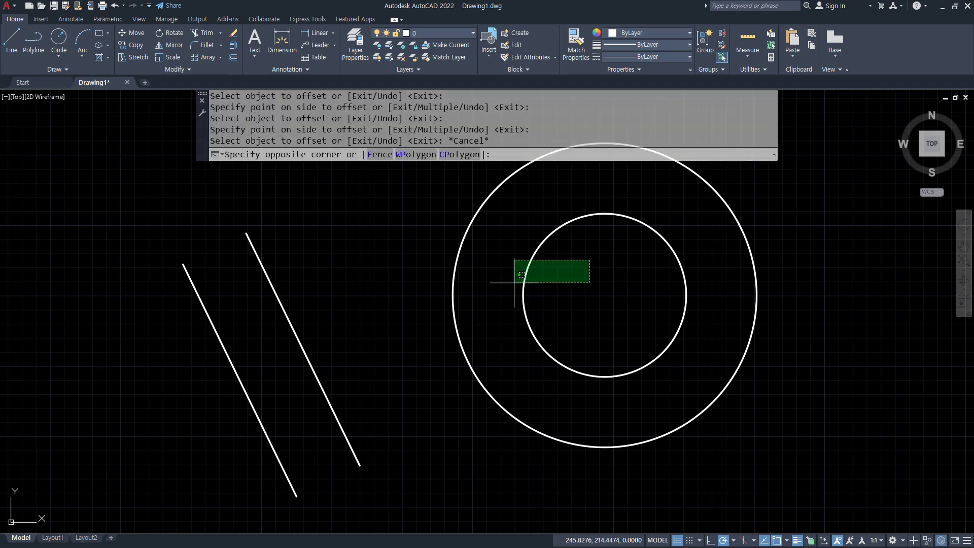
{"action": "left_click", "coordinate": [131, 424]}
{"action": "key", "text": "Delete"}
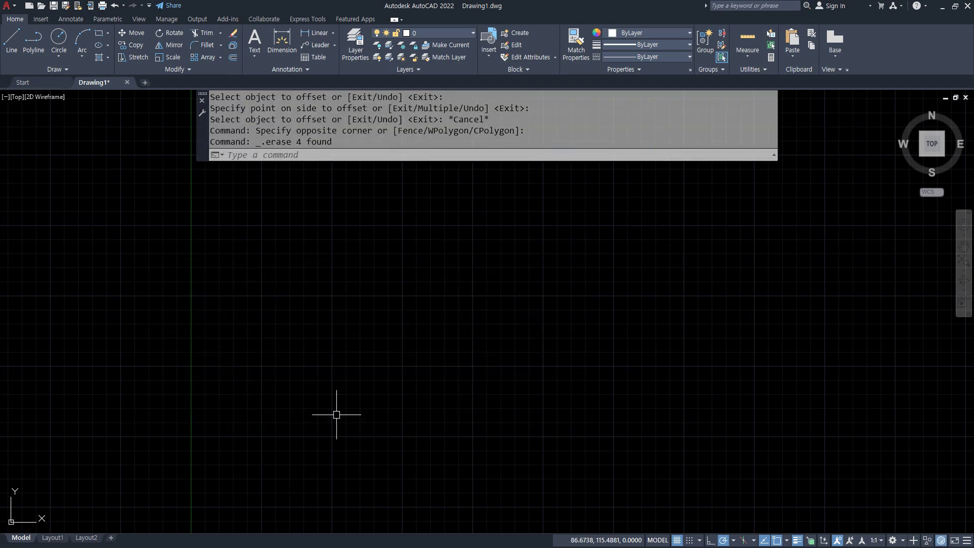
{"action": "middle_click", "coordinate": [396, 407]}
{"action": "middle_click", "coordinate": [397, 407]}
- Read the TRim and EXtend entries in the Notepad notes, switch back to AutoCAD and locate the Trim command
{"action": "key", "text": "alt+Tab"}
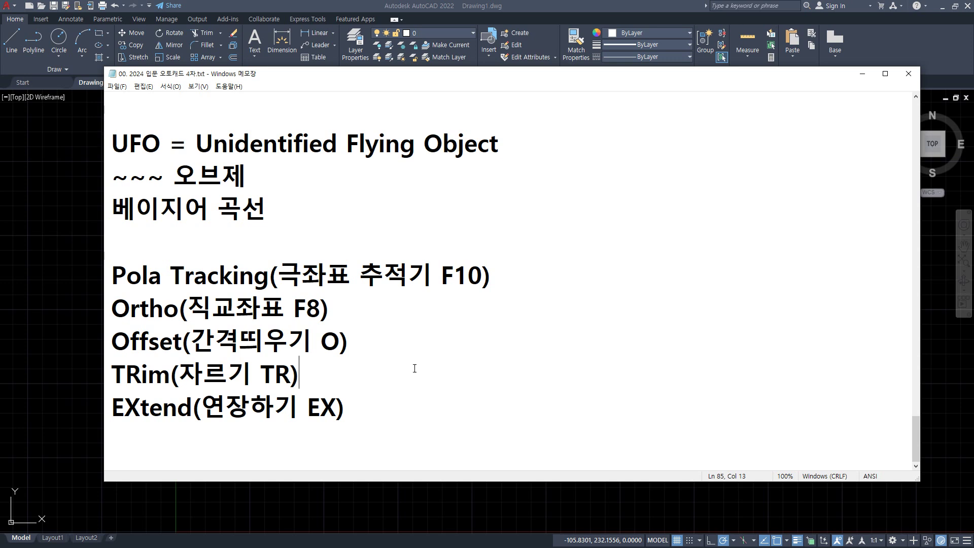
{"action": "left_click", "coordinate": [270, 4]}
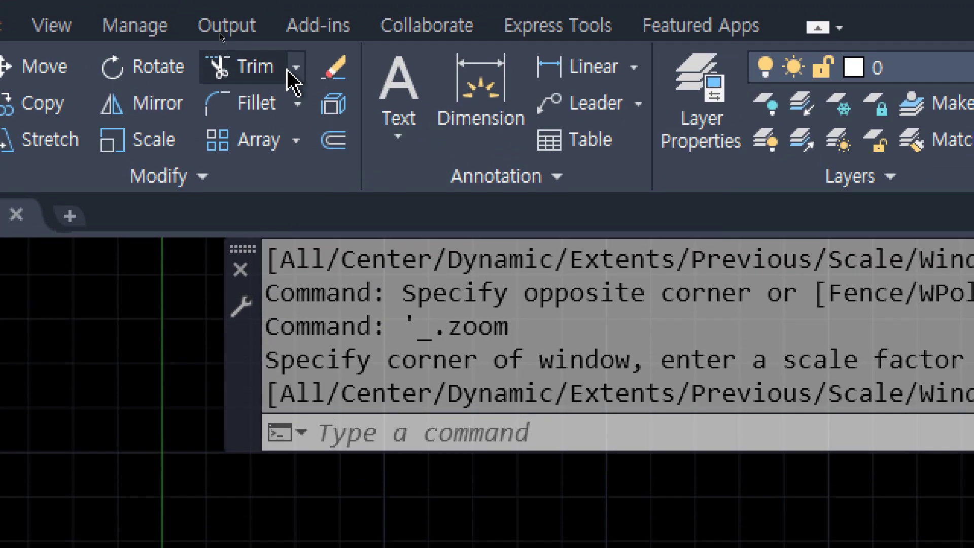
{"action": "left_click", "coordinate": [297, 68]}
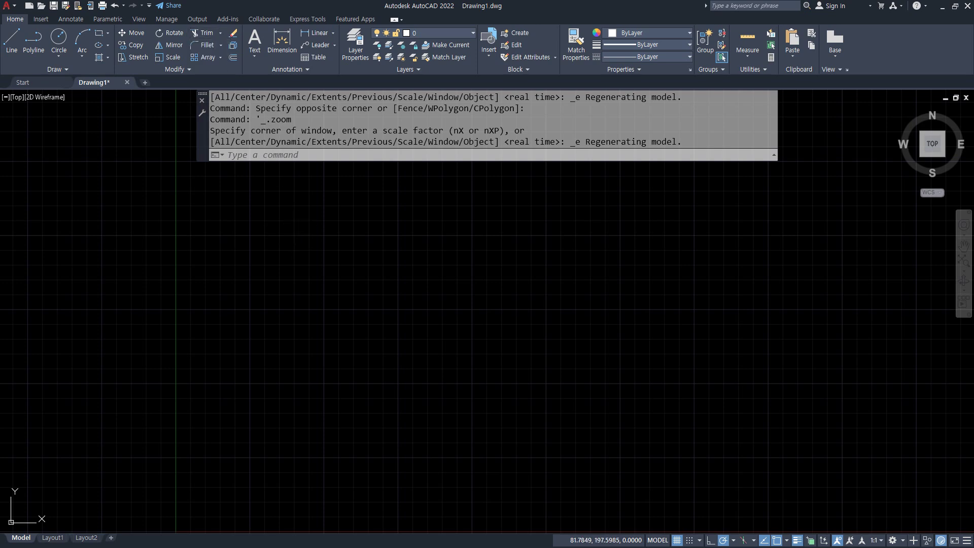
{"action": "key", "text": "Escape"}
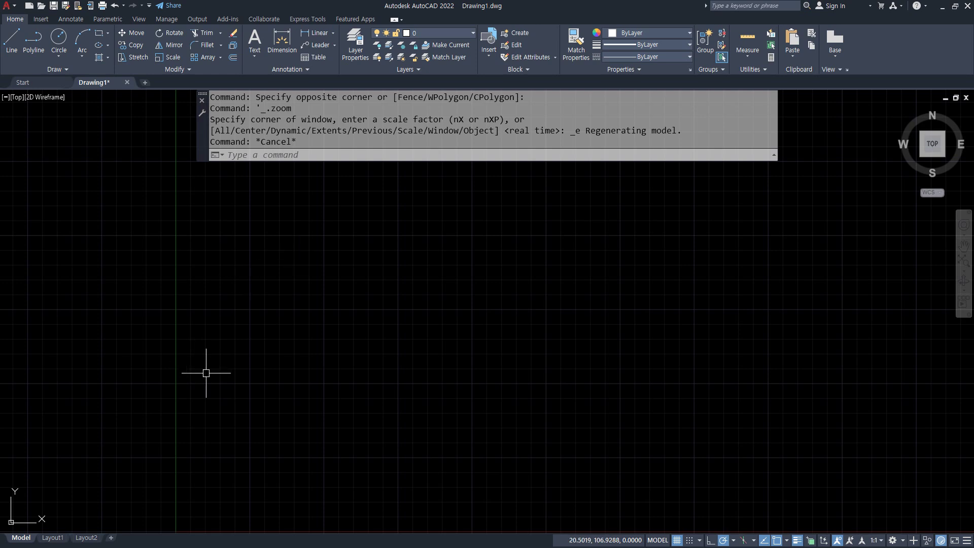
- Draw a long horizontal line across the middle of the empty drawing
{"action": "key", "text": "Escape"}
{"action": "type", "text": "L"}
{"action": "key", "text": "Return"}
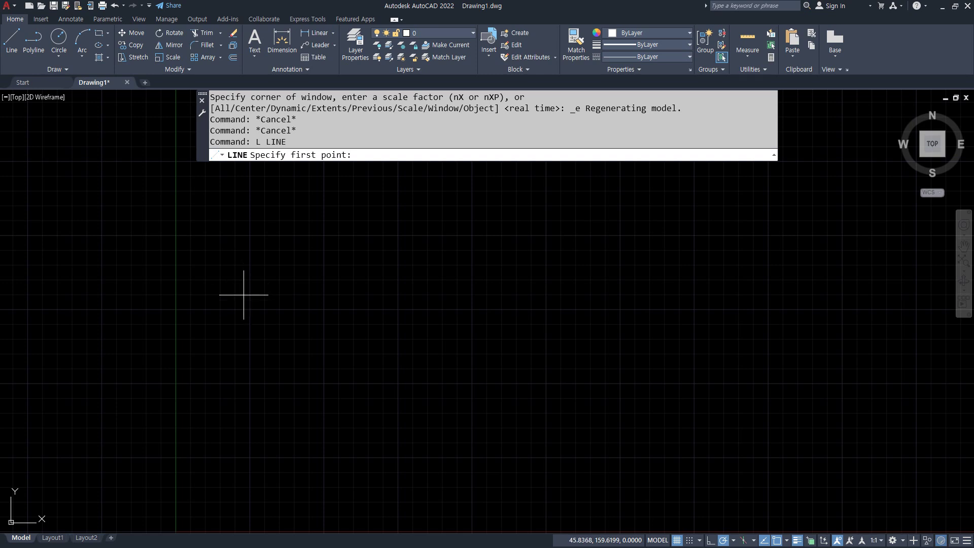
{"action": "left_click", "coordinate": [246, 307]}
{"action": "left_click", "coordinate": [699, 307]}
{"action": "key", "text": "Return"}
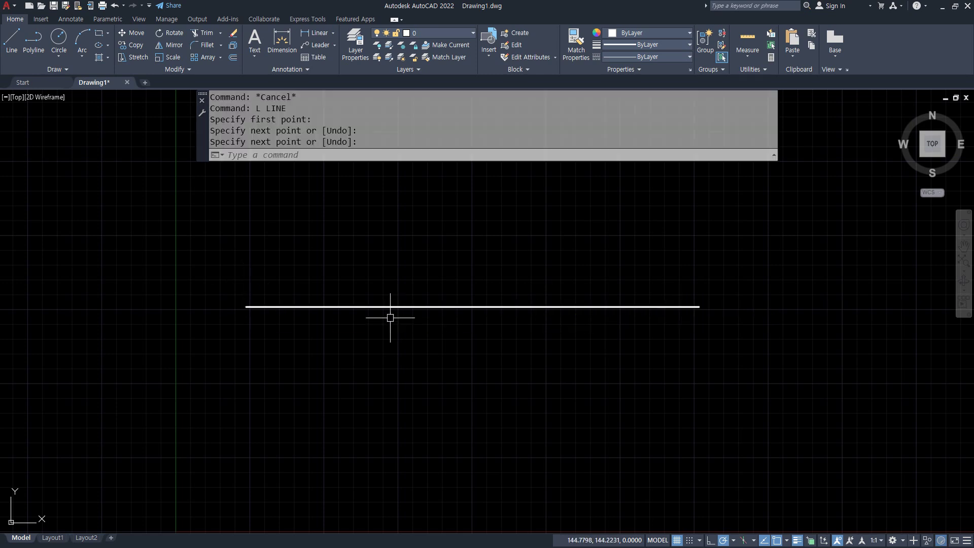
- Draw two vertical lines crossing the horizontal line, one near each end
{"action": "key", "text": "Return"}
{"action": "left_click", "coordinate": [367, 252]}
{"action": "left_click", "coordinate": [367, 381]}
{"action": "key", "text": "Return"}
{"action": "key", "text": "Return"}
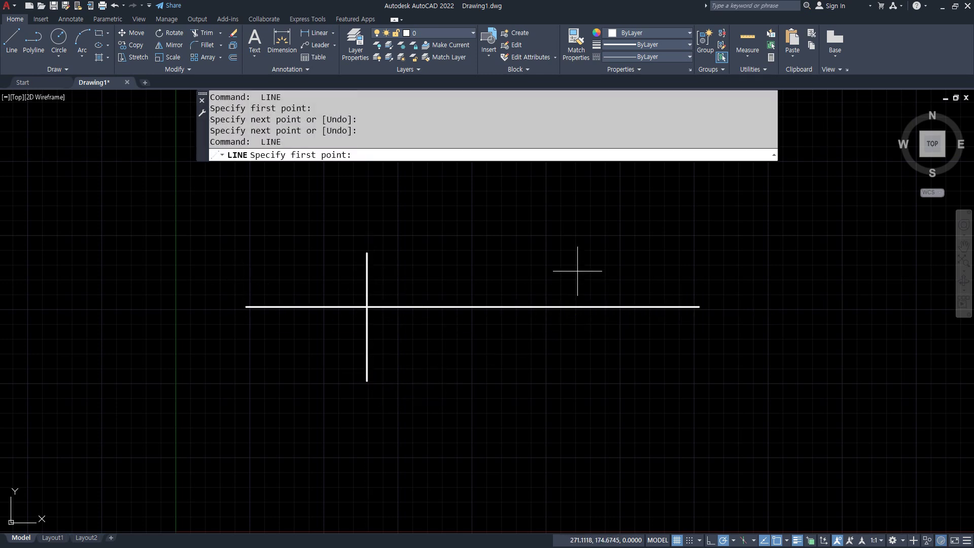
{"action": "left_click", "coordinate": [578, 262]}
{"action": "left_click", "coordinate": [578, 381]}
{"action": "key", "text": "Return"}
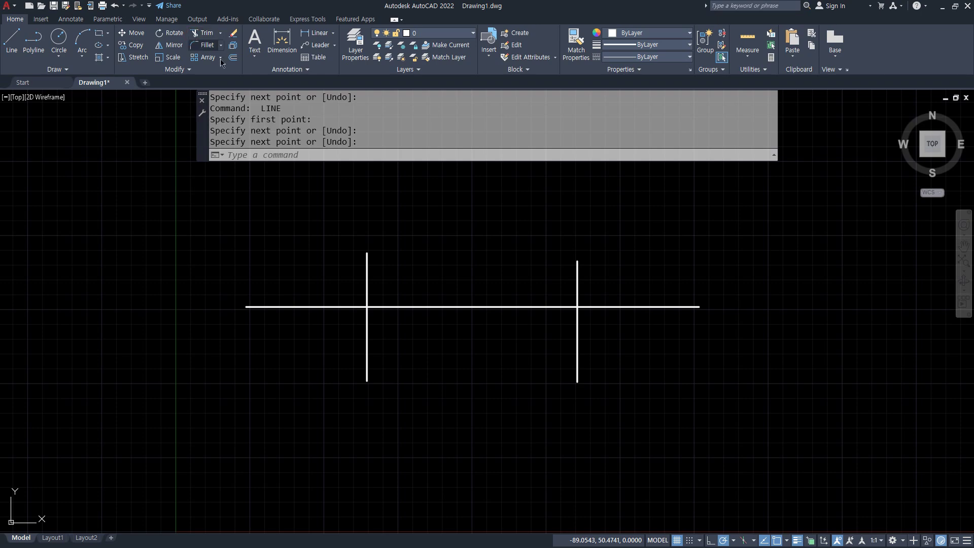
- Start the Trim command, review its Projection, Edge and Mode settings, and set the trim mode to Standard
{"action": "left_click", "coordinate": [204, 33]}
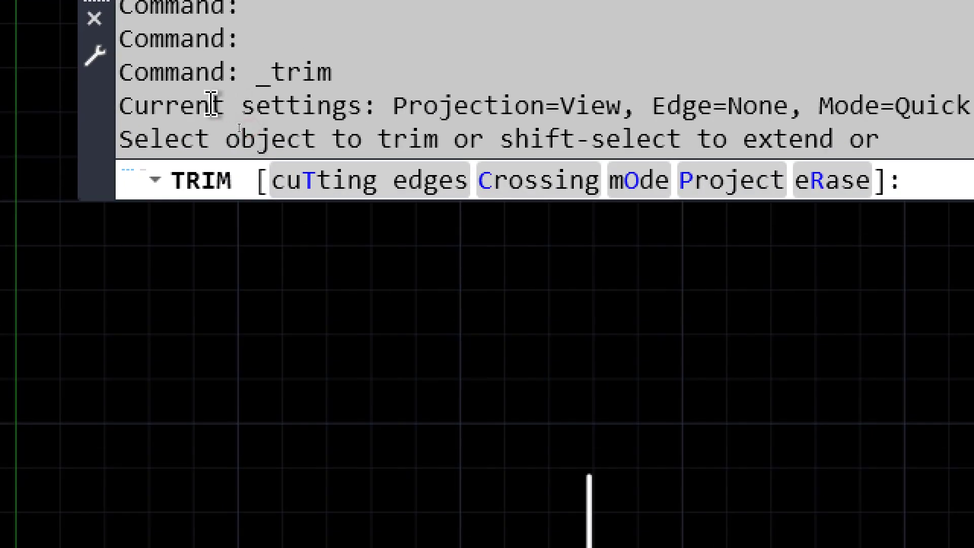
{"action": "left_click_drag", "start_coordinate": [125, 102], "coordinate": [360, 100]}
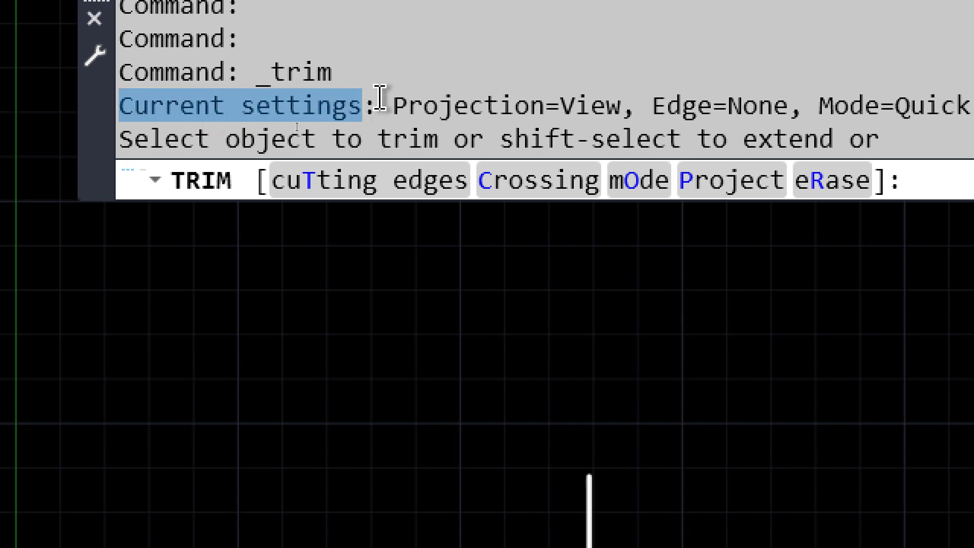
{"action": "left_click_drag", "start_coordinate": [396, 104], "coordinate": [800, 102]}
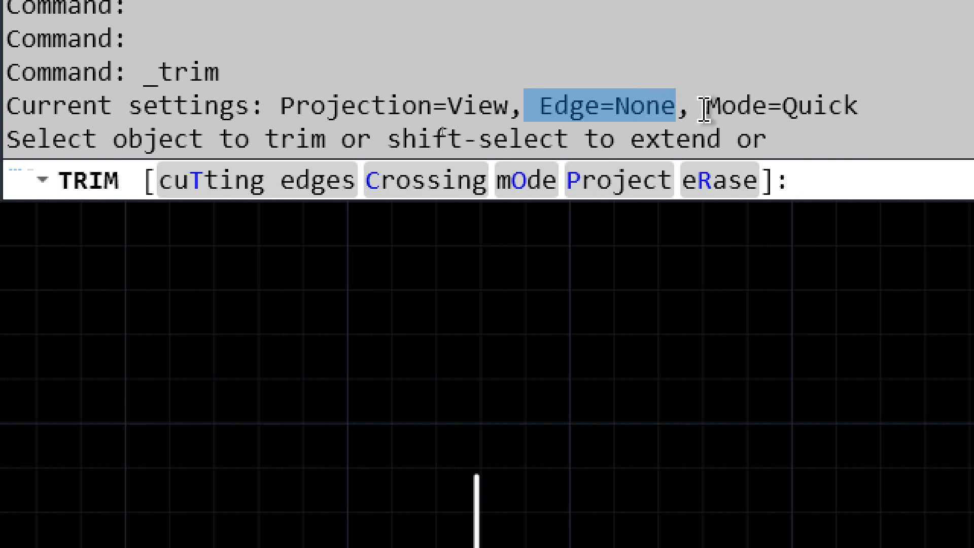
{"action": "left_click_drag", "start_coordinate": [704, 109], "coordinate": [865, 103]}
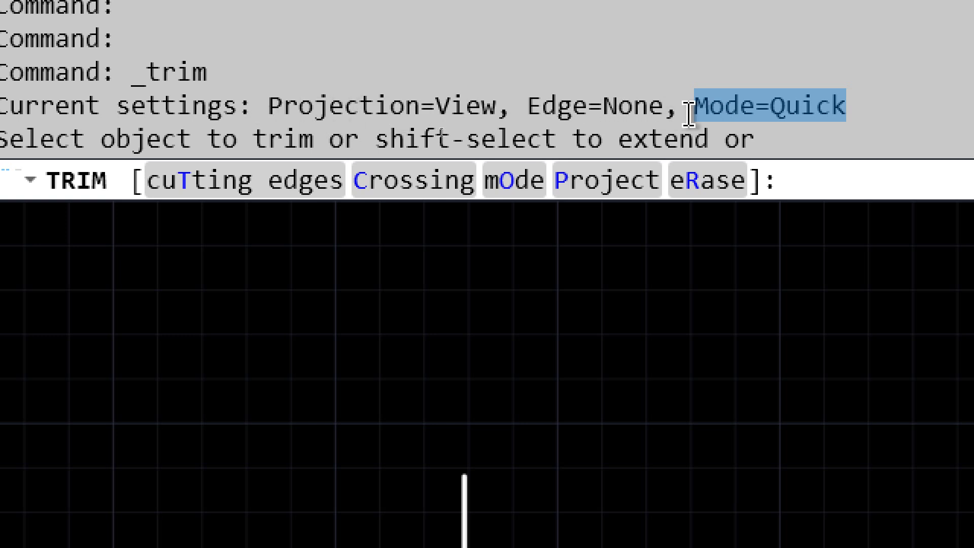
{"action": "left_click_drag", "start_coordinate": [694, 109], "coordinate": [886, 112]}
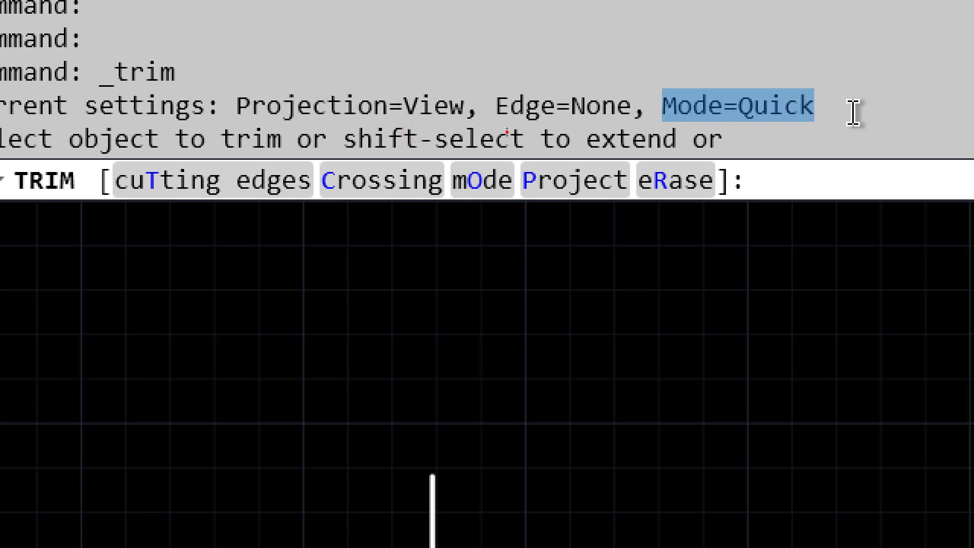
{"action": "left_click", "coordinate": [854, 112]}
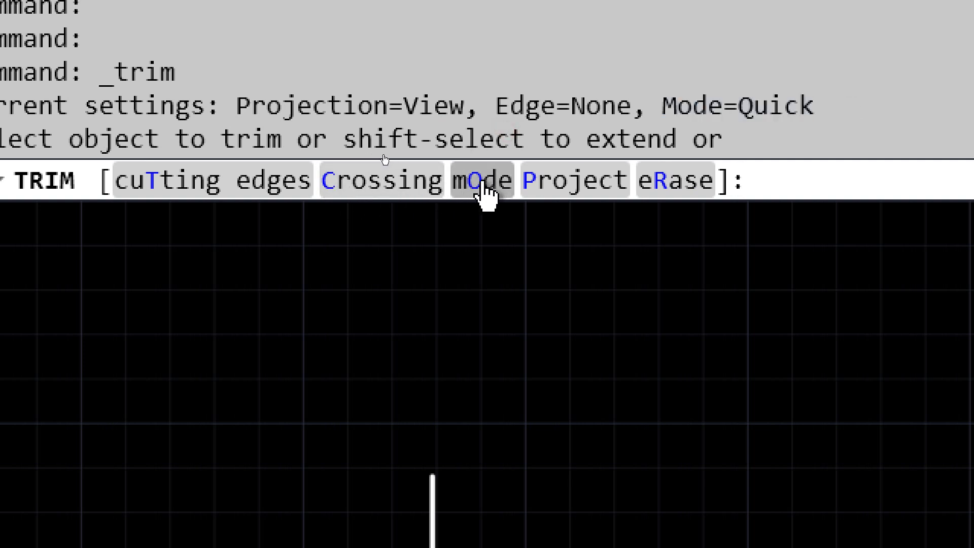
{"action": "left_click", "coordinate": [484, 182]}
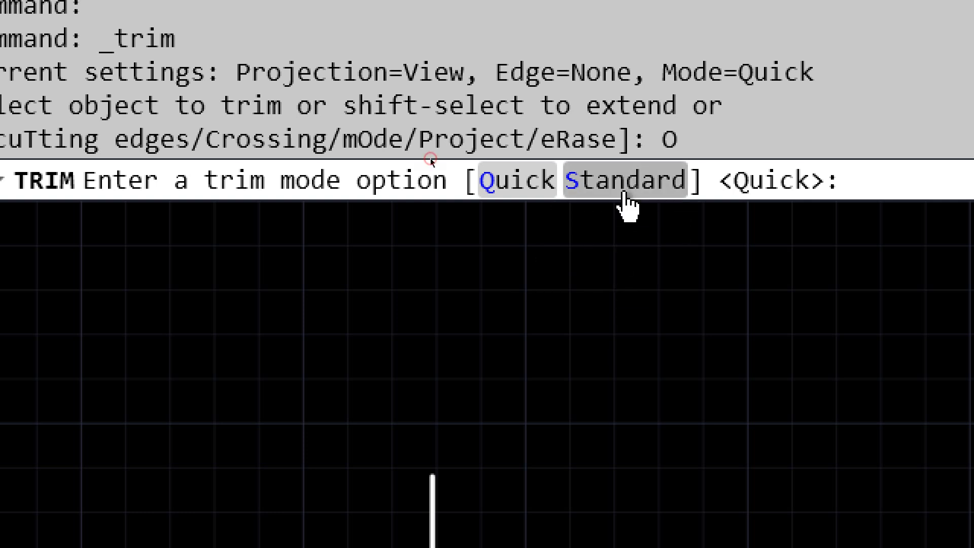
{"action": "left_click", "coordinate": [624, 192]}
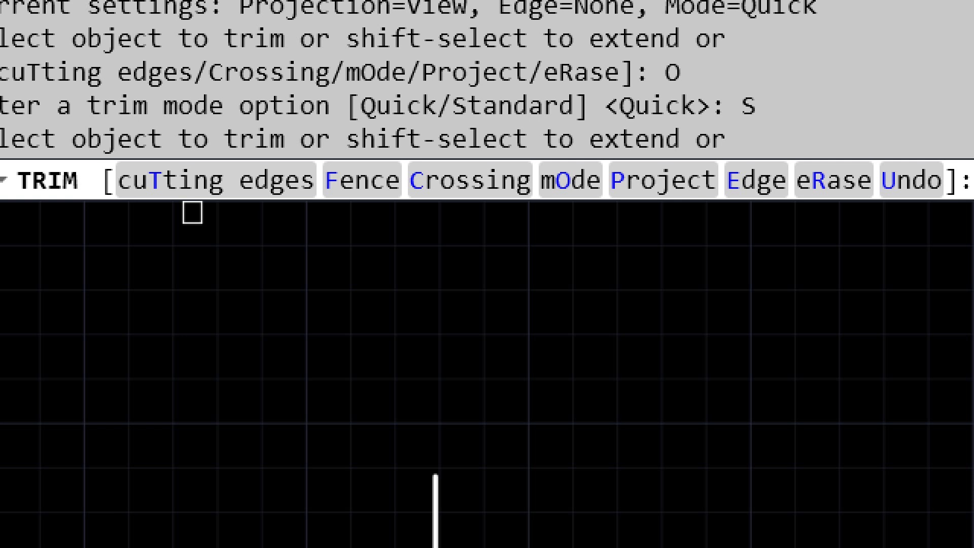
{"action": "left_click", "coordinate": [193, 183]}
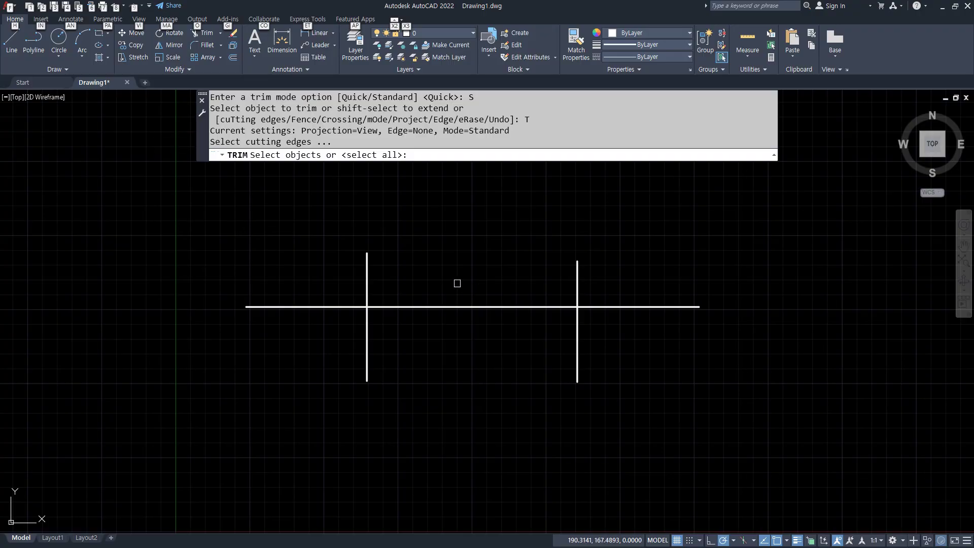
{"action": "left_click", "coordinate": [366, 272]}
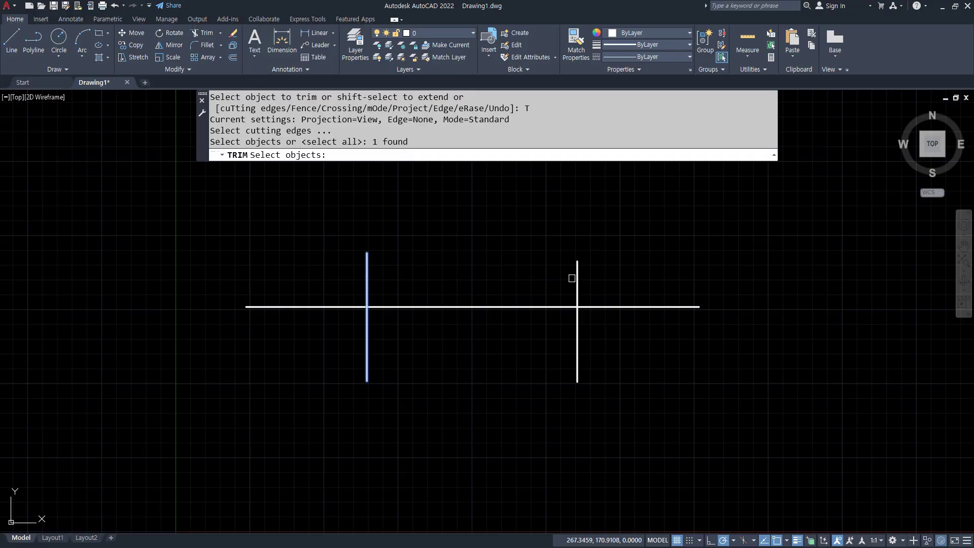
{"action": "left_click", "coordinate": [577, 271]}
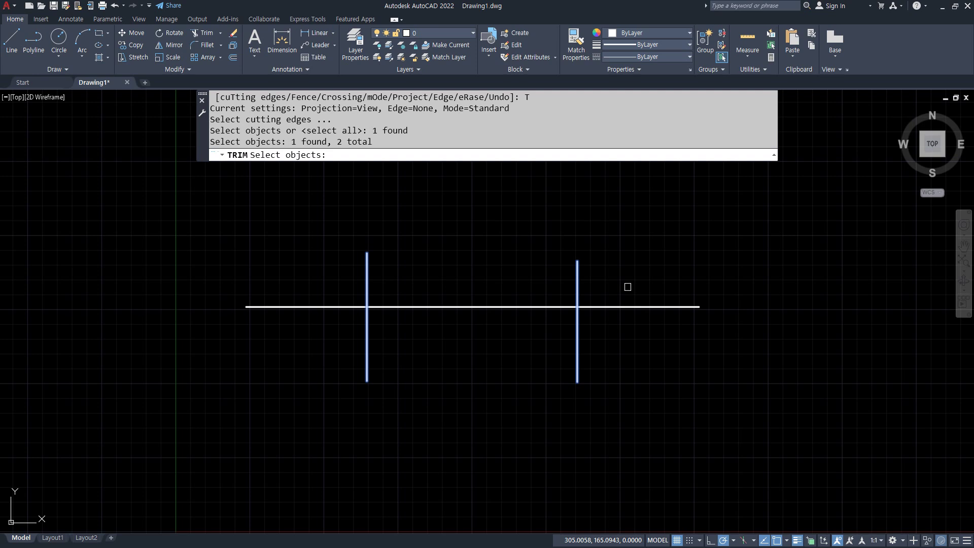
{"action": "key", "text": "Escape"}
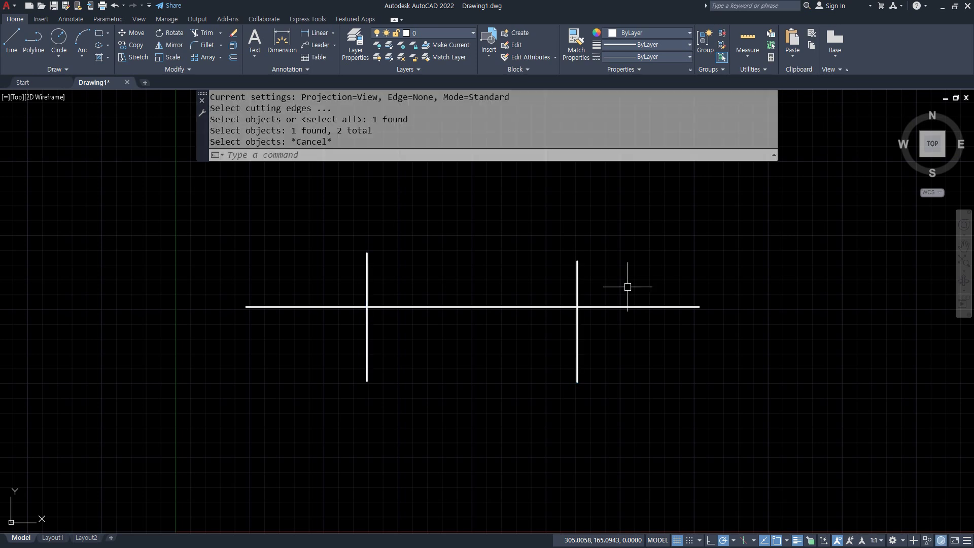
- Run Trim in Standard mode and designate the two vertical lines as the cutting edges
{"action": "type", "text": "tr"}
{"action": "key", "text": "Return"}
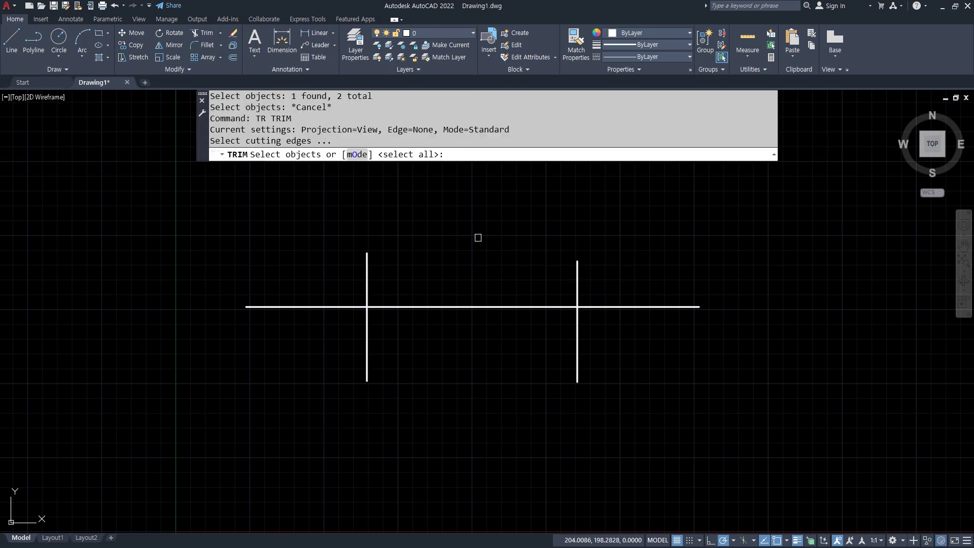
{"action": "left_click", "coordinate": [357, 154]}
{"action": "left_click", "coordinate": [432, 154]}
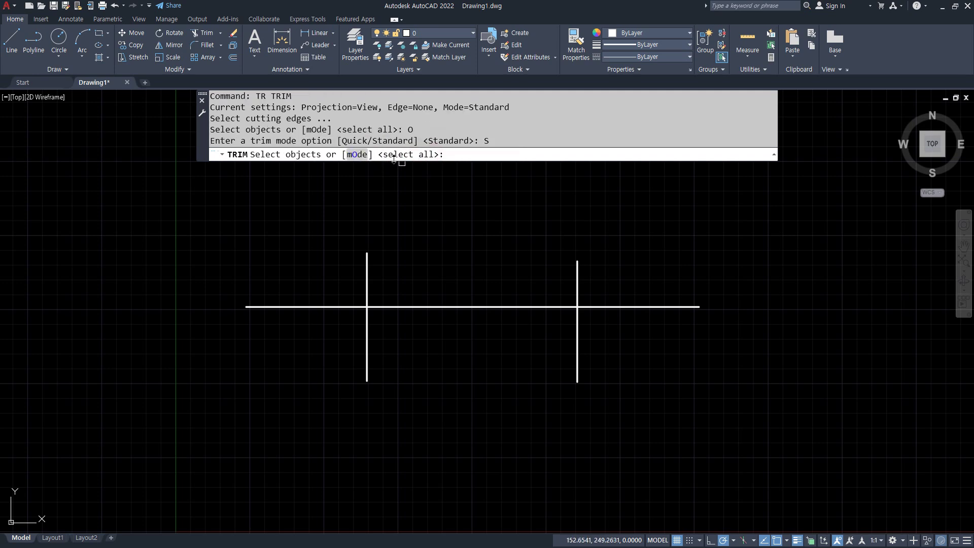
{"action": "key", "text": "Return"}
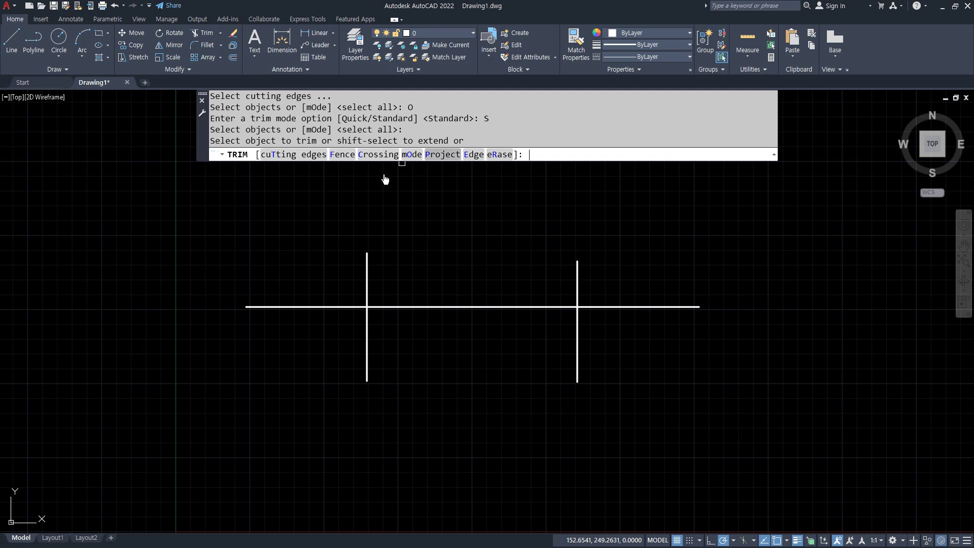
{"action": "left_click", "coordinate": [288, 154]}
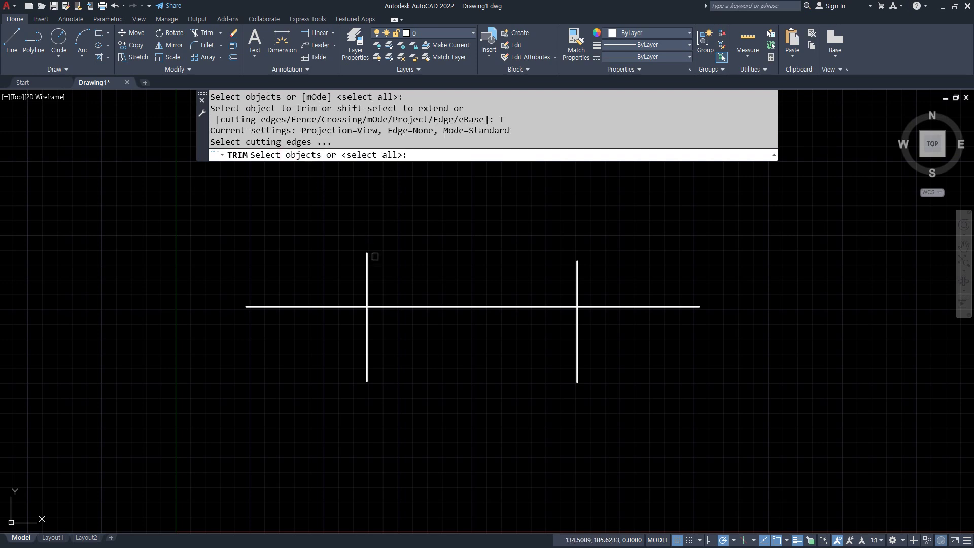
{"action": "left_click", "coordinate": [367, 263]}
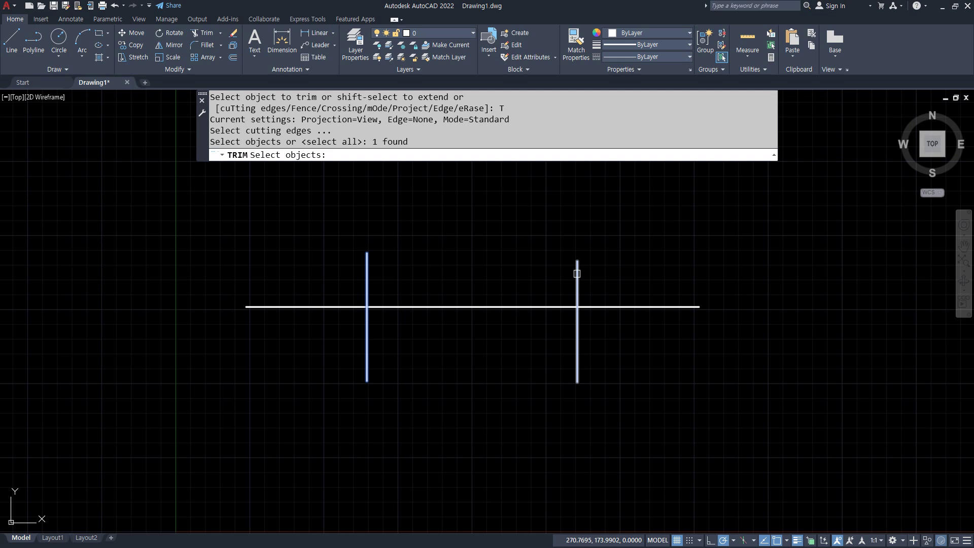
{"action": "left_click", "coordinate": [577, 274]}
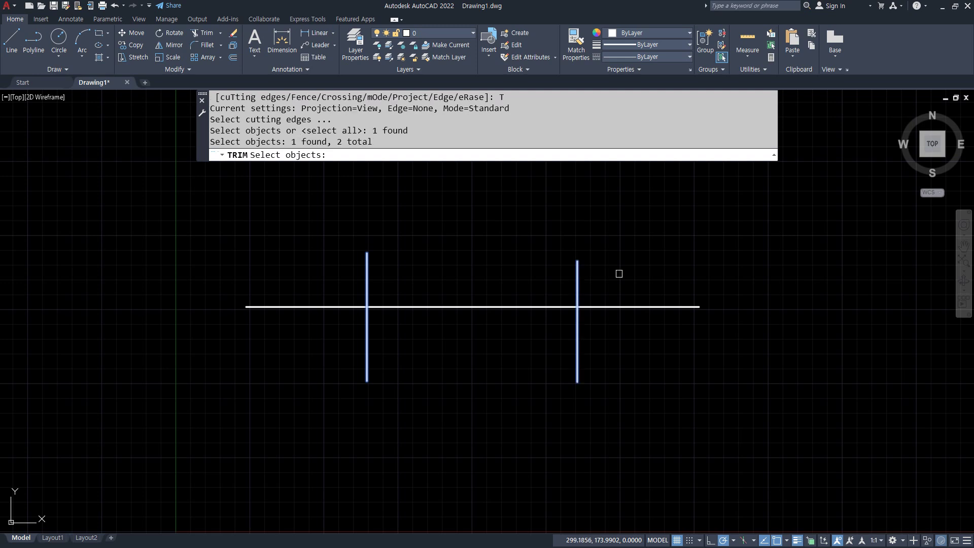
{"action": "key", "text": "Return"}
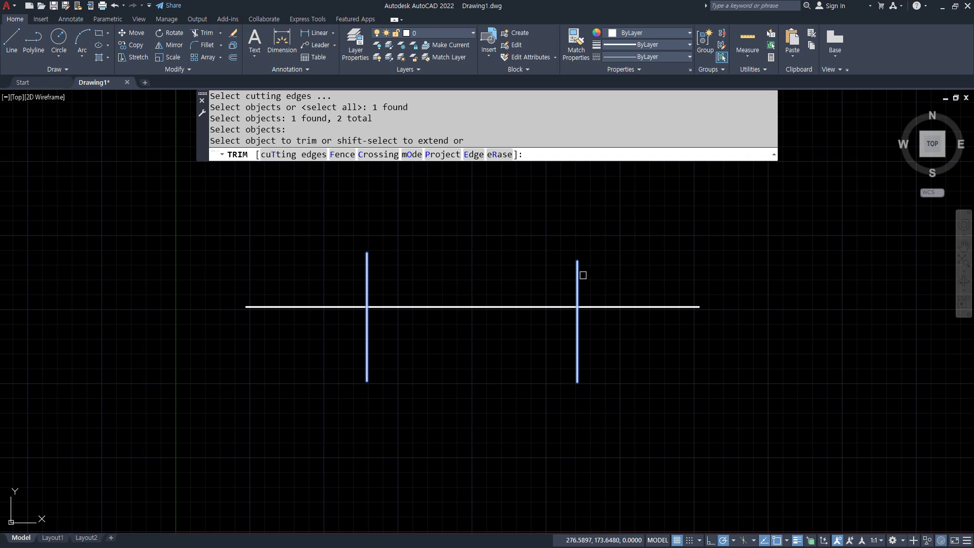
- Trim away the horizontal line's middle section between the two vertical lines, and undo the trim
{"action": "left_click", "coordinate": [480, 307]}
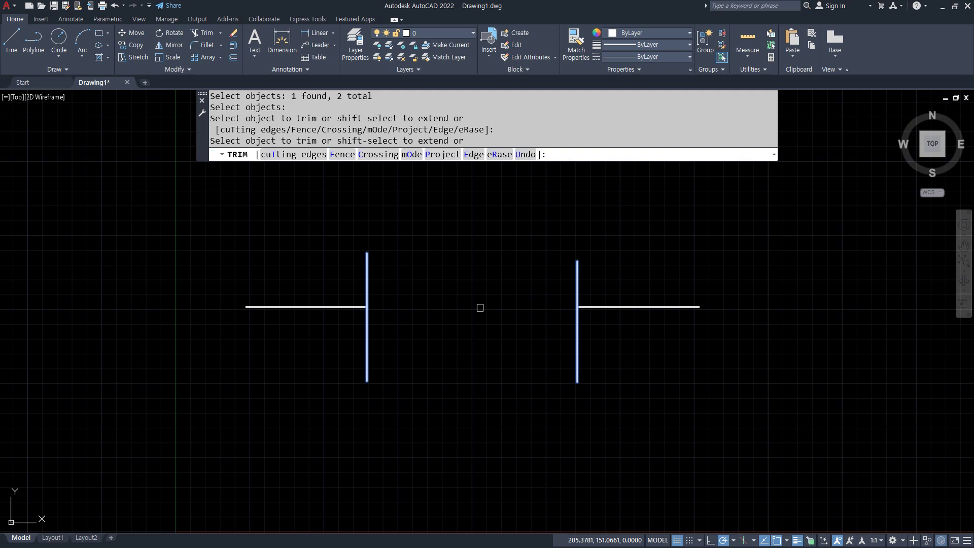
{"action": "key", "text": "Return"}
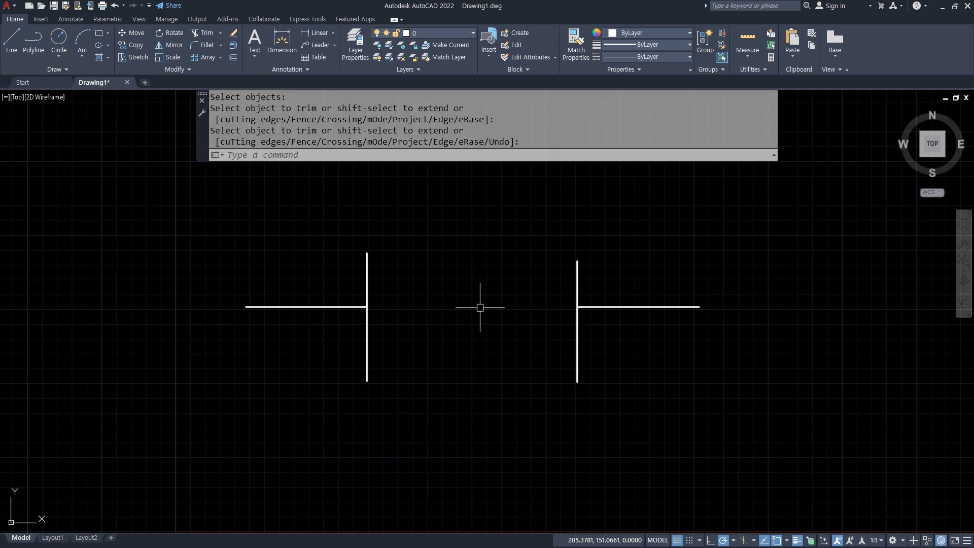
{"action": "key", "text": "ctrl+z"}
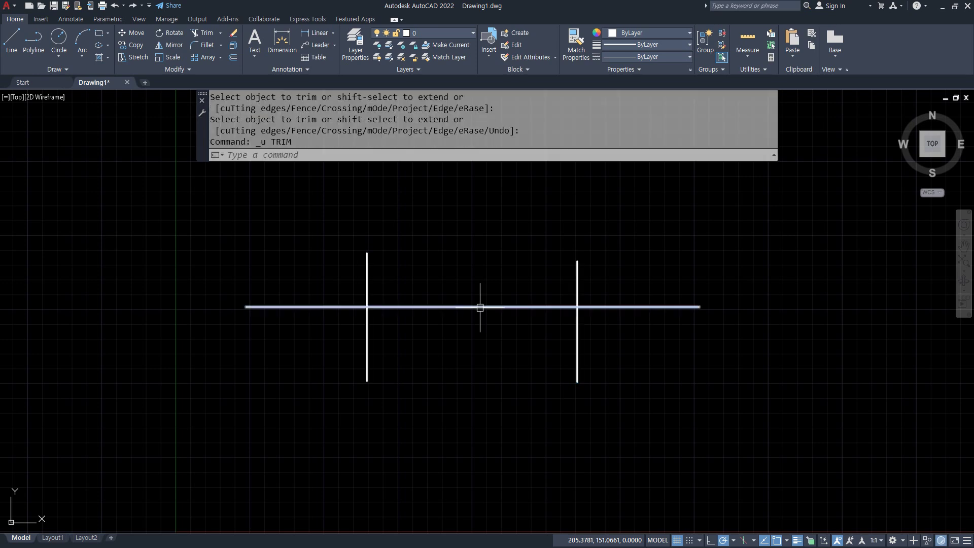
- Trim both outer ends off the horizontal line with the two vertical lines as cutting edges, and undo the trim
{"action": "type", "text": "tr"}
{"action": "key", "text": "Return"}
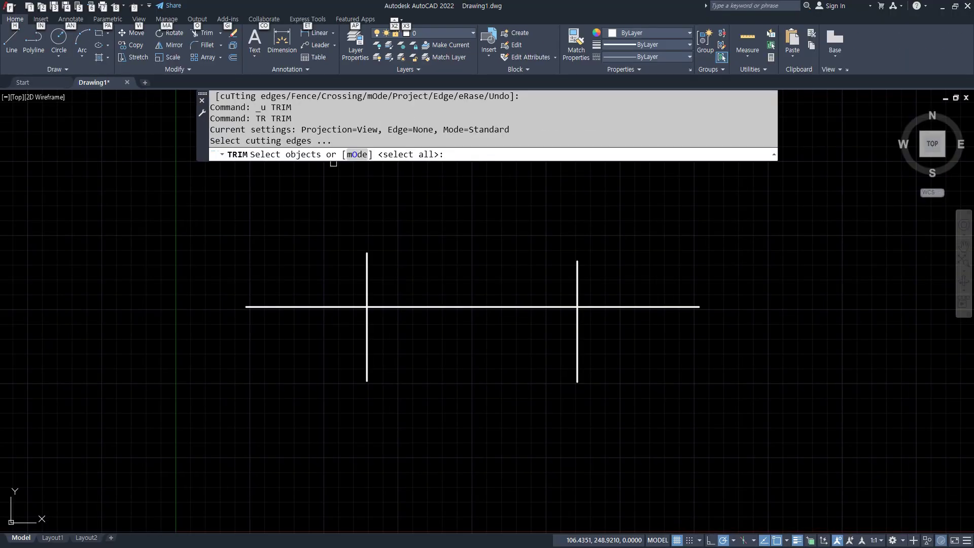
{"action": "left_click", "coordinate": [367, 270]}
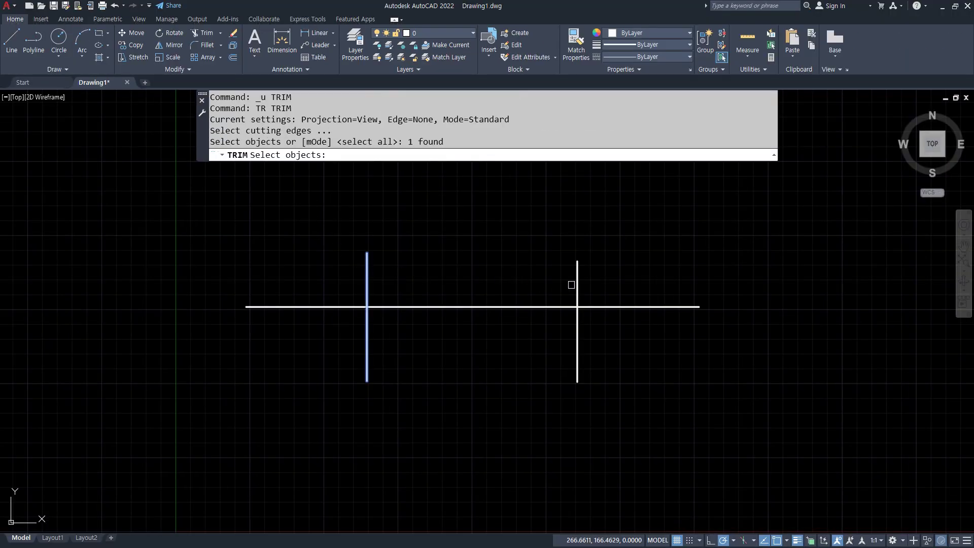
{"action": "left_click", "coordinate": [576, 282]}
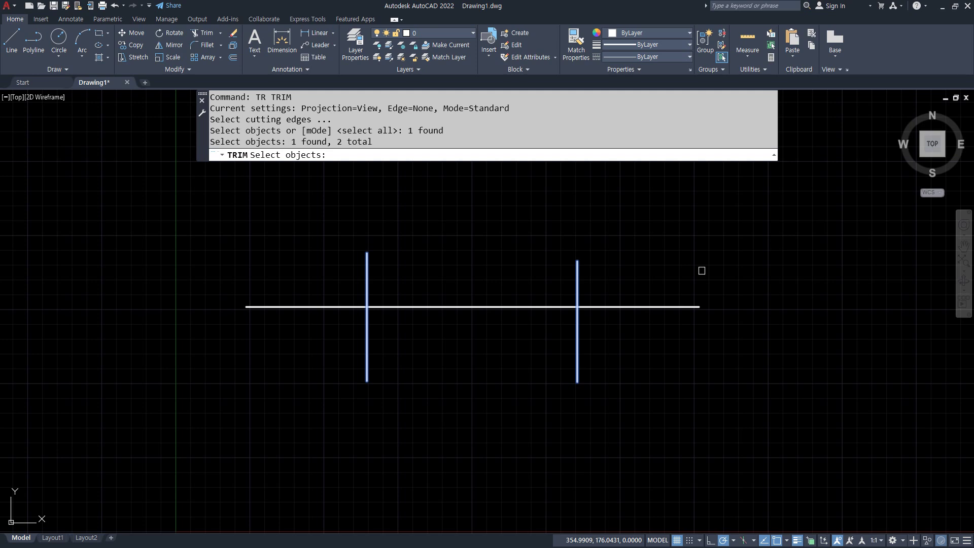
{"action": "key", "text": "Return"}
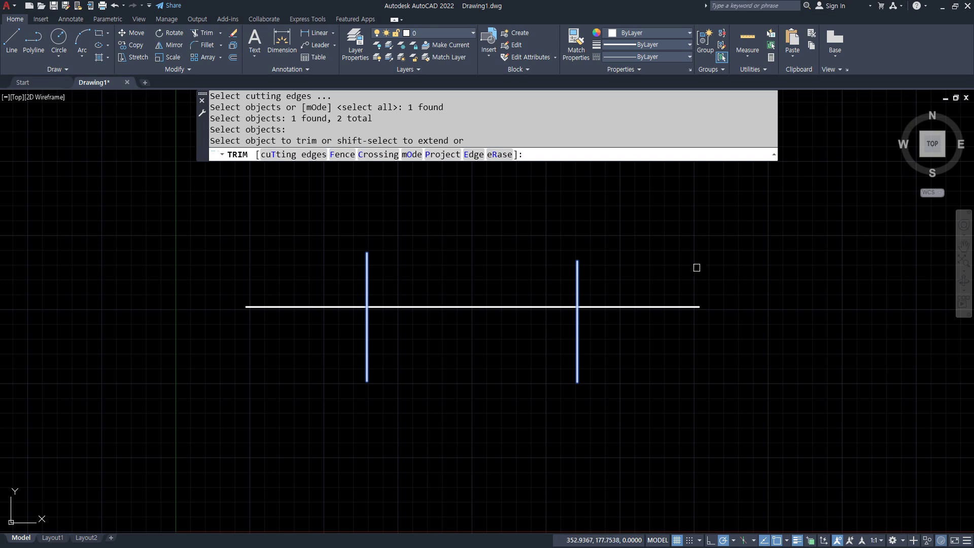
{"action": "left_click", "coordinate": [654, 306]}
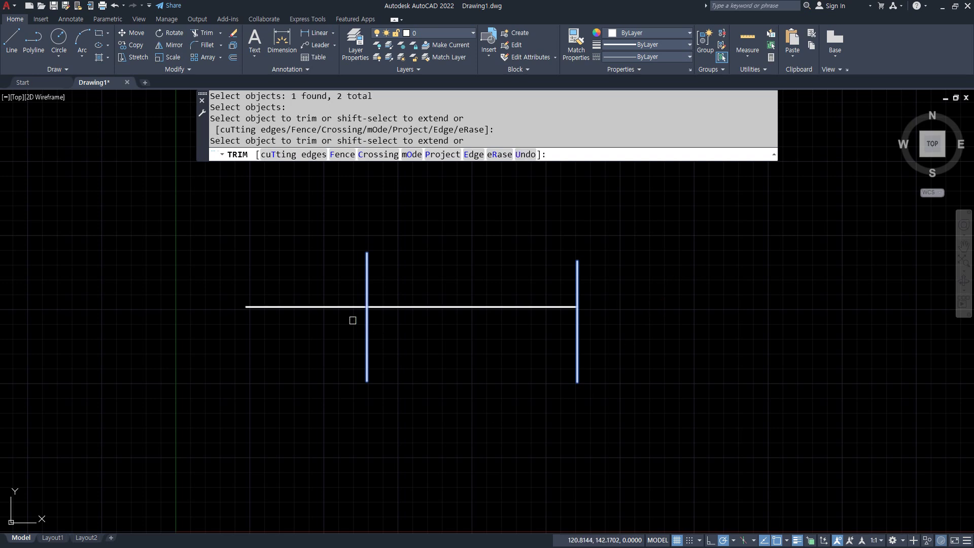
{"action": "left_click", "coordinate": [331, 307]}
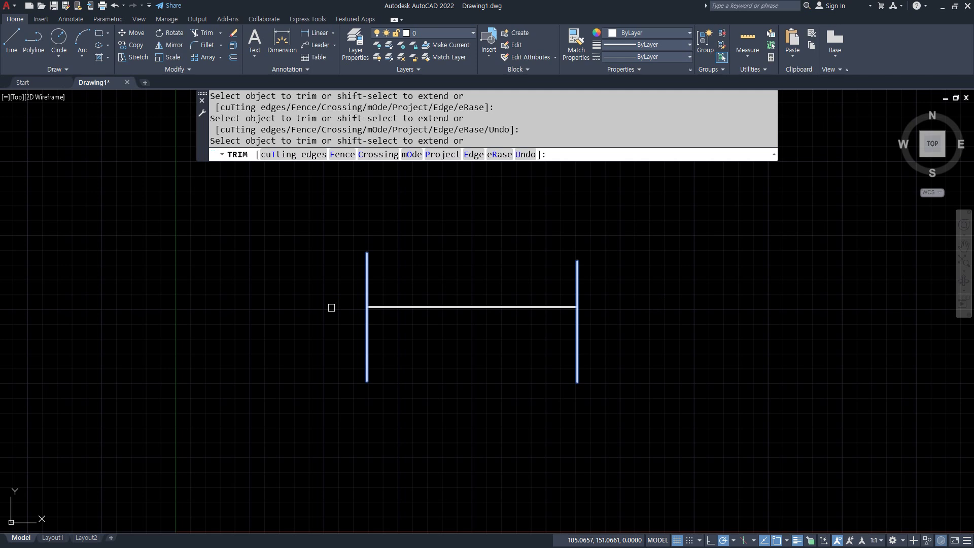
{"action": "key", "text": "Escape"}
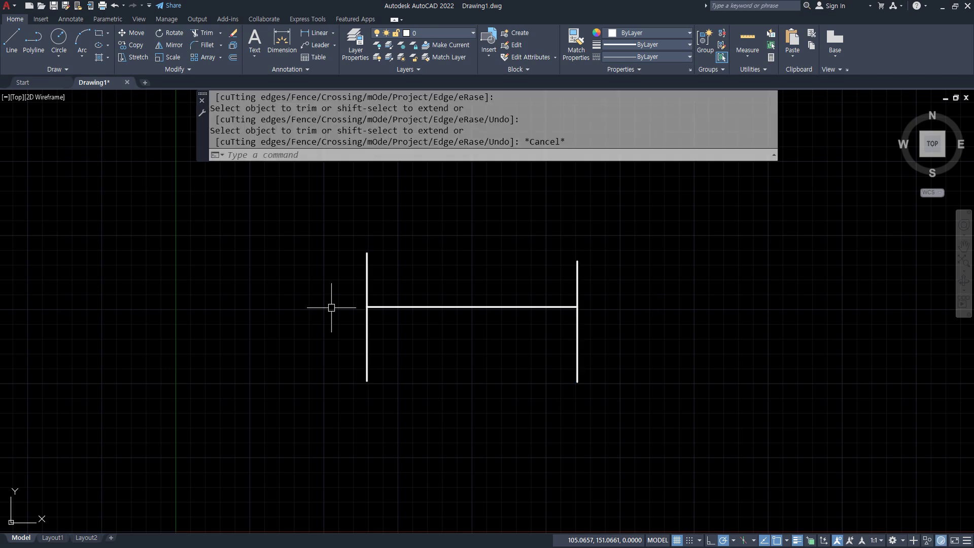
{"action": "key", "text": "ctrl+z"}
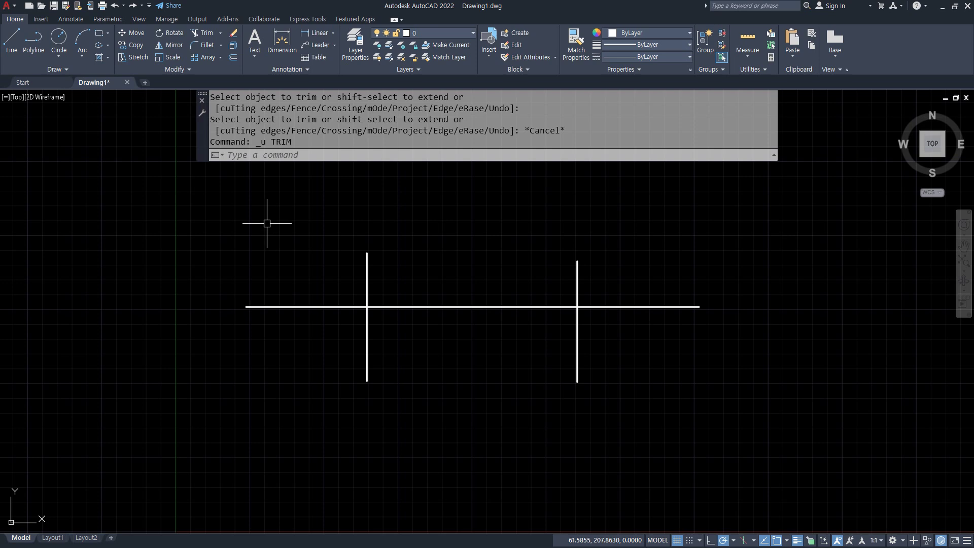
- Run Trim and designate both vertical lines and the horizontal line as cutting edges
{"action": "type", "text": "TR"}
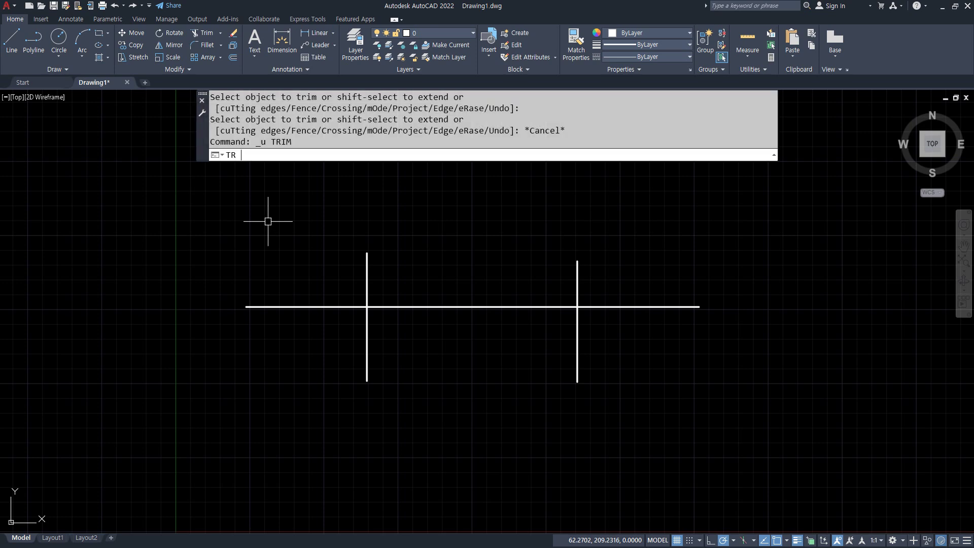
{"action": "key", "text": "Return"}
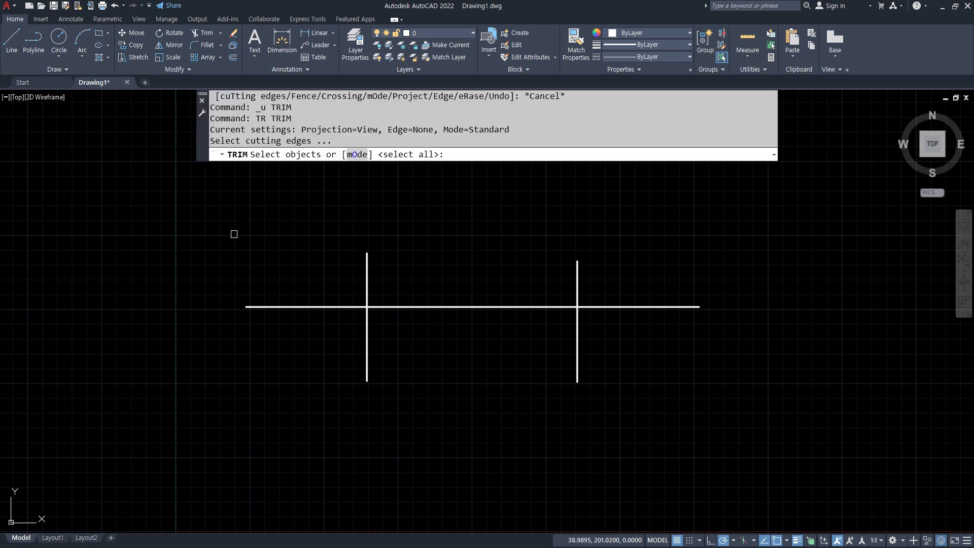
{"action": "left_click", "coordinate": [369, 280]}
{"action": "left_click", "coordinate": [578, 280]}
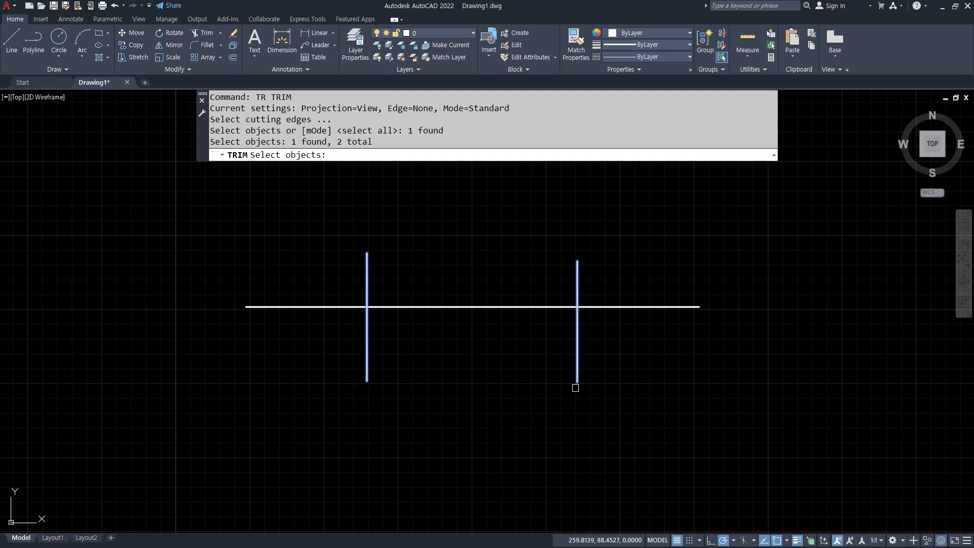
{"action": "left_click_drag", "start_coordinate": [702, 290], "coordinate": [702, 346]}
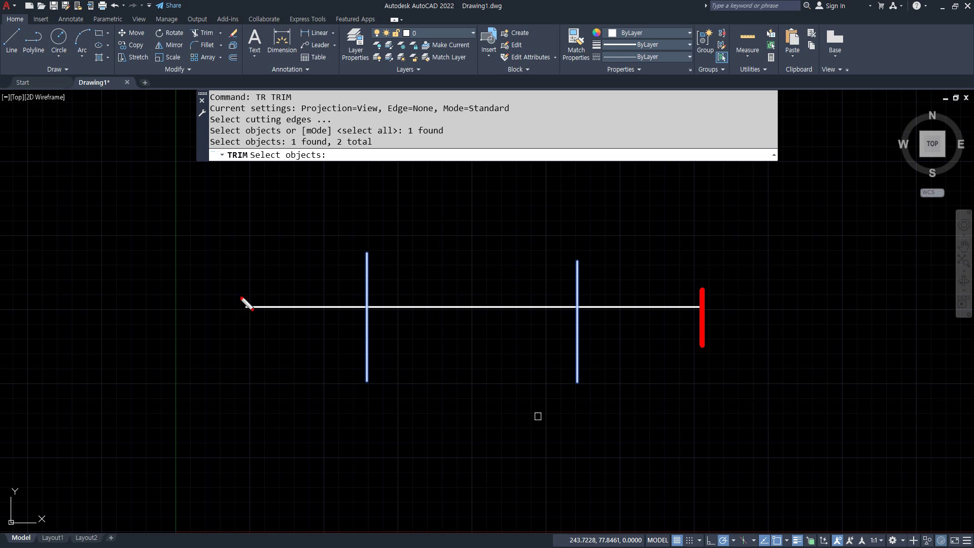
{"action": "left_click_drag", "start_coordinate": [245, 289], "coordinate": [245, 341]}
{"action": "key", "text": "Escape"}
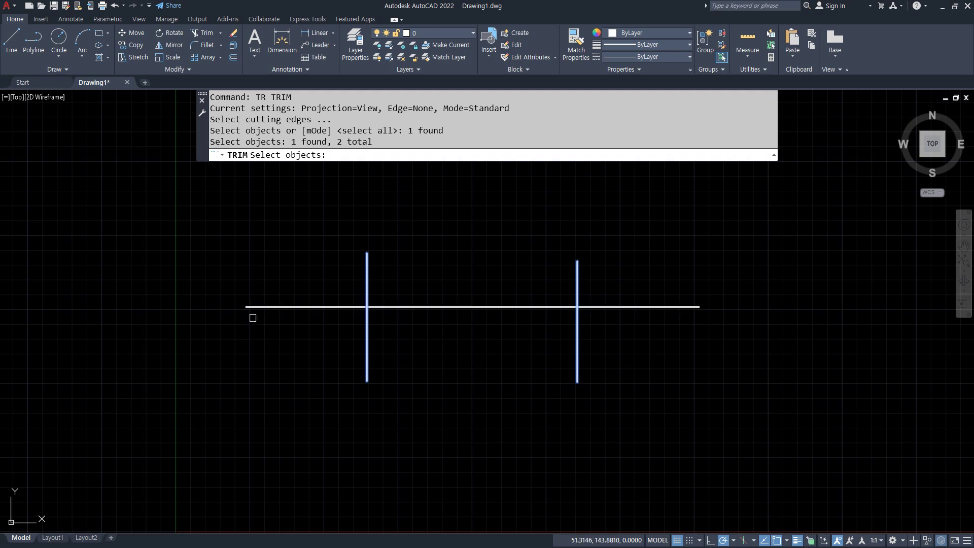
{"action": "left_click", "coordinate": [256, 306]}
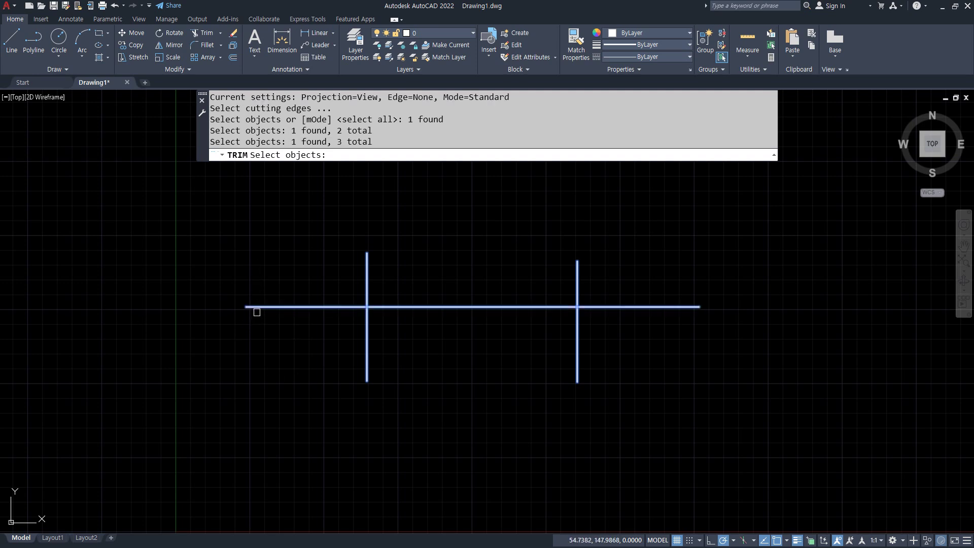
{"action": "key", "text": "Return"}
- Trim off both outer ends of the horizontal line and try to trim its remaining middle section
{"action": "left_click", "coordinate": [257, 307]}
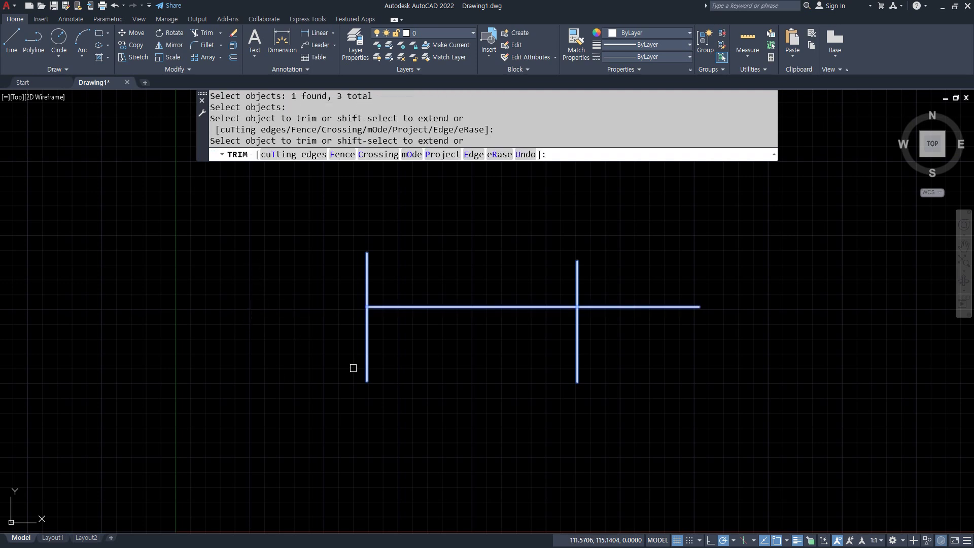
{"action": "left_click", "coordinate": [642, 309]}
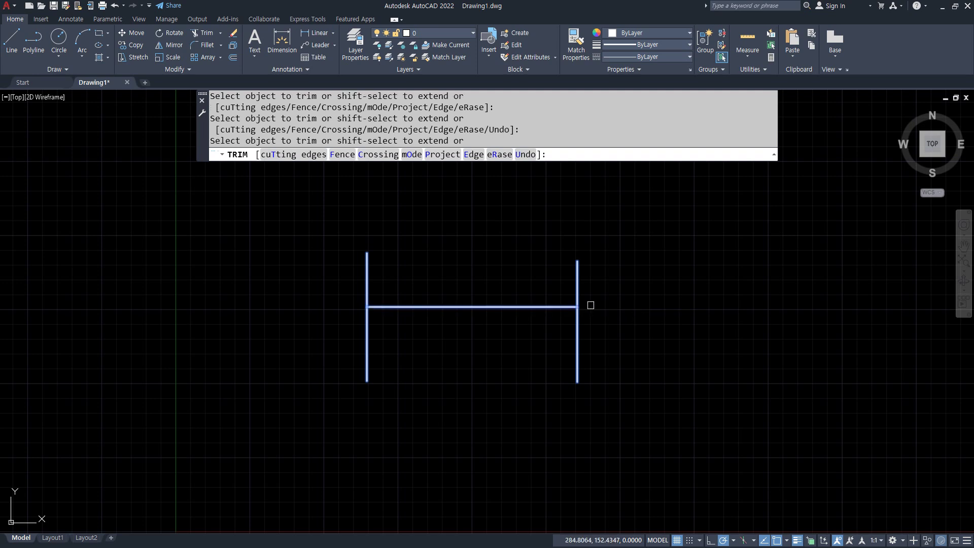
{"action": "left_click", "coordinate": [491, 308]}
{"action": "left_click", "coordinate": [466, 306]}
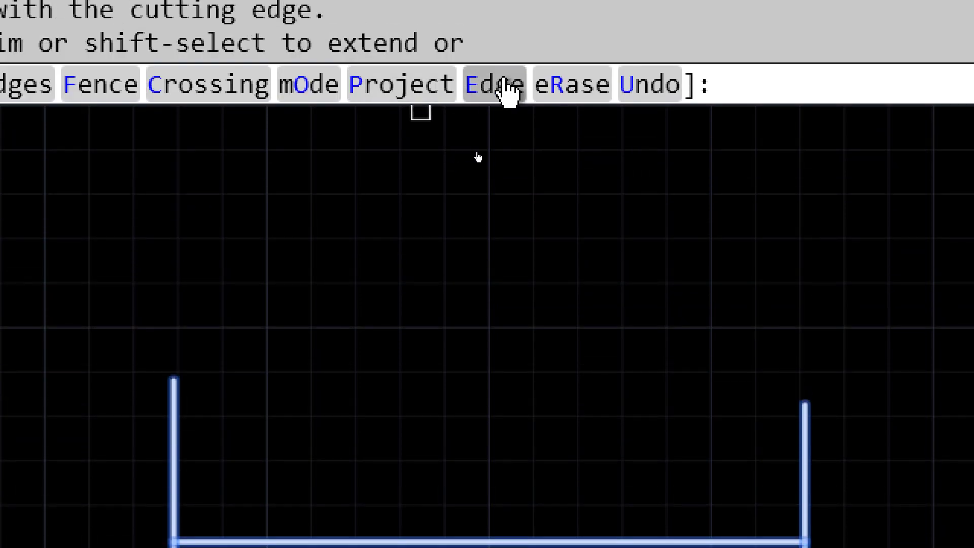
- Erase the horizontal line's remaining middle section with Trim's eRase option, and undo the whole trim
{"action": "left_click", "coordinate": [541, 100]}
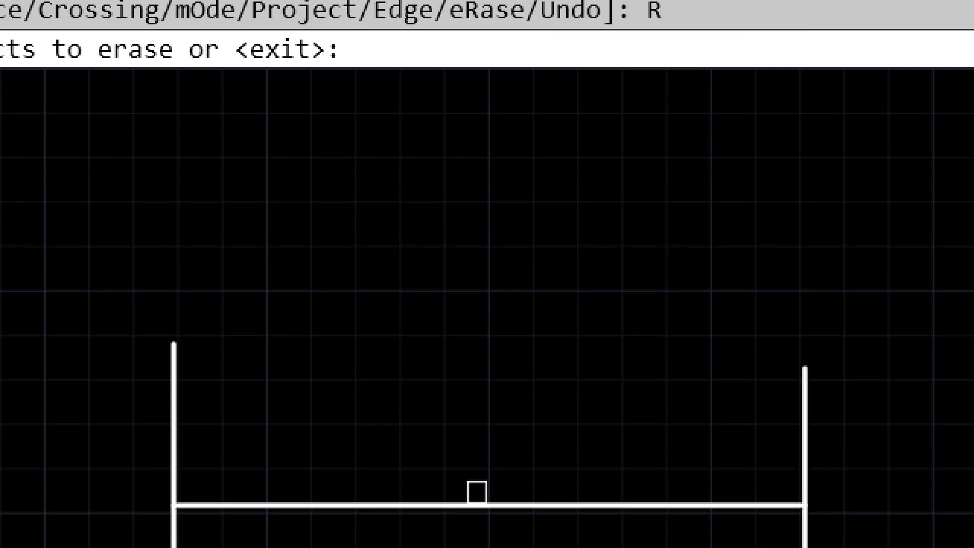
{"action": "left_click", "coordinate": [472, 505]}
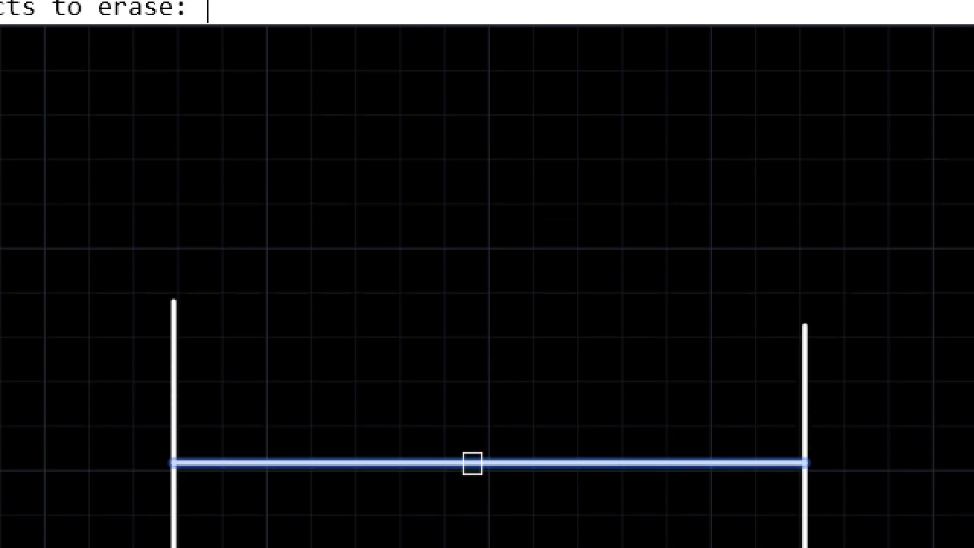
{"action": "key", "text": "Return"}
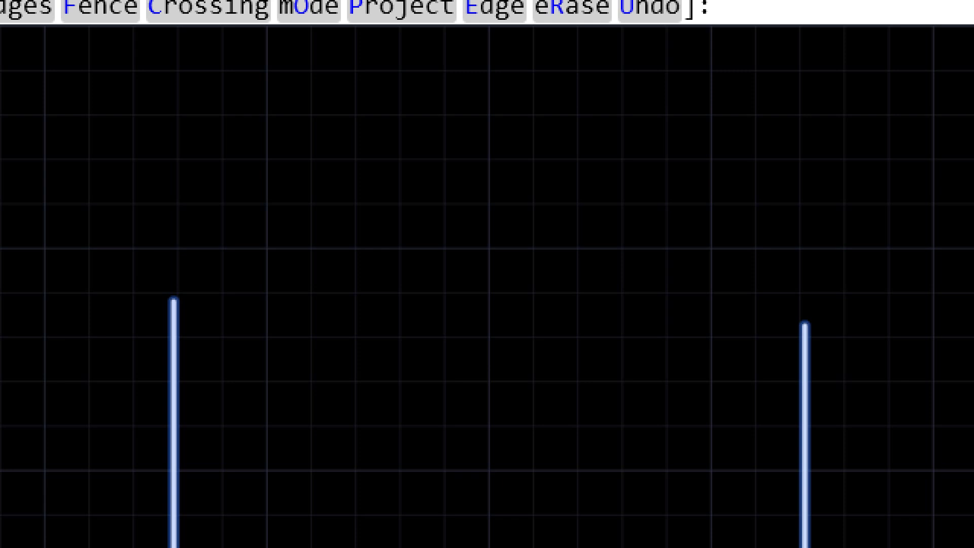
{"action": "key", "text": "Escape"}
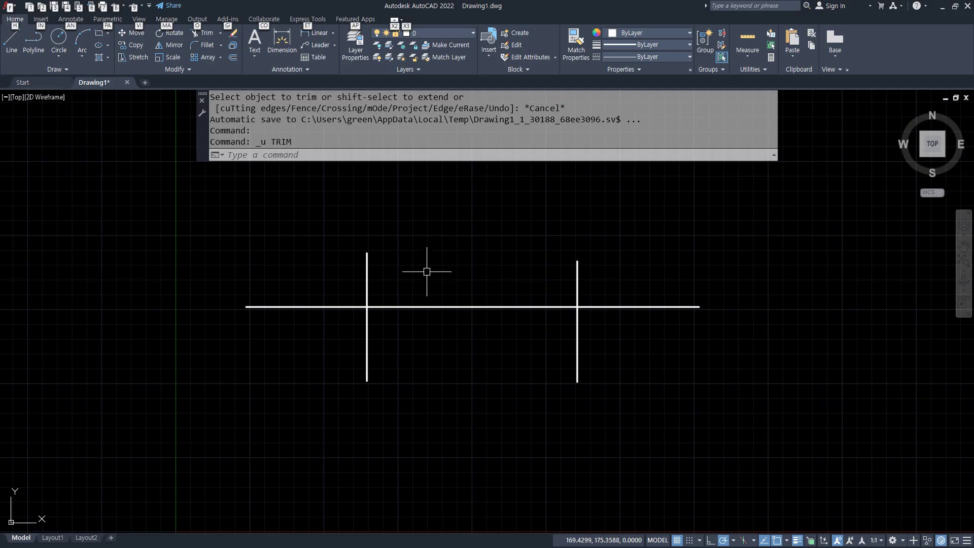
{"action": "left_click", "coordinate": [426, 271]}
{"action": "key", "text": "Escape"}
{"action": "key", "text": "Escape"}
- Draw two short vertical lines across the horizontal line between the long verticals, the right one about 27 units long
{"action": "type", "text": "L"}
{"action": "key", "text": "Return"}
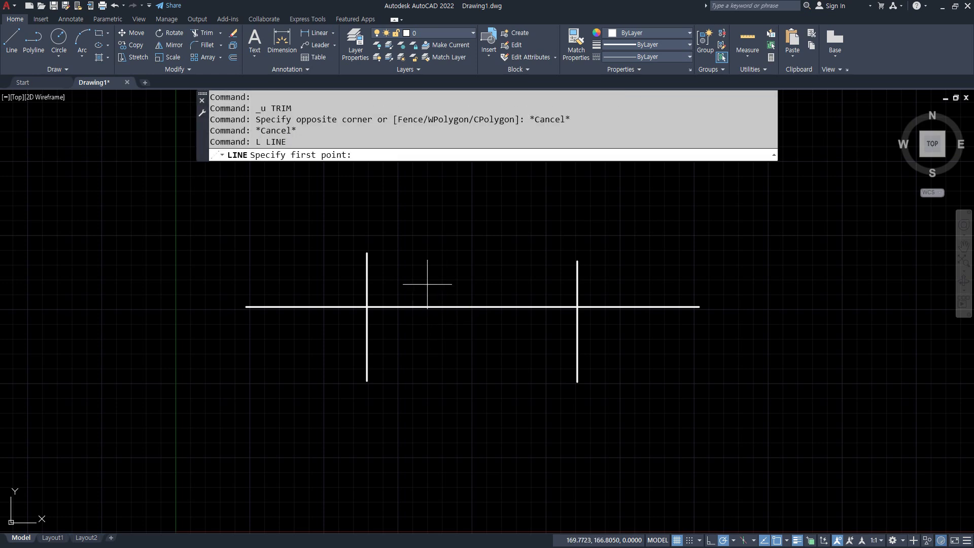
{"action": "left_click", "coordinate": [427, 284]}
{"action": "left_click", "coordinate": [427, 345]}
{"action": "key", "text": "Return"}
{"action": "key", "text": "Return"}
{"action": "left_click", "coordinate": [512, 293]}
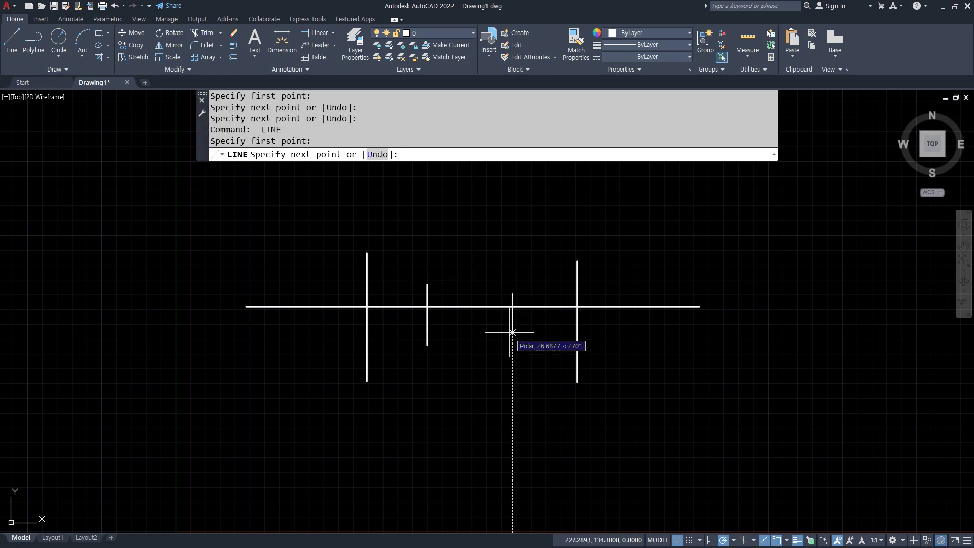
{"action": "left_click", "coordinate": [512, 332]}
{"action": "key", "text": "Return"}
- Draw a short slanted line crossing the horizontal line's right end section and a vertical line crossing its left end section
{"action": "key", "text": "Return"}
{"action": "left_click", "coordinate": [642, 288]}
{"action": "left_click", "coordinate": [648, 334]}
{"action": "key", "text": "Return"}
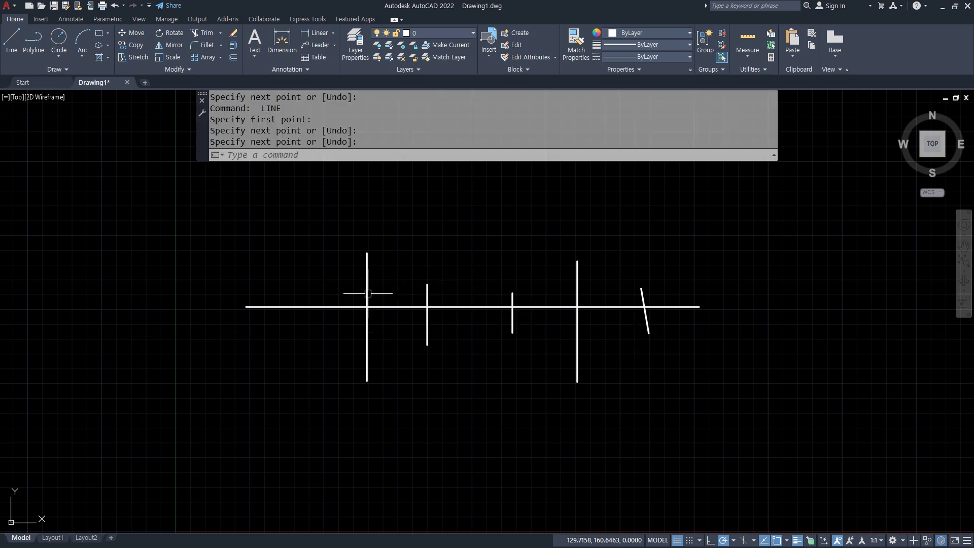
{"action": "key", "text": "Return"}
{"action": "left_click", "coordinate": [304, 282]}
{"action": "left_click", "coordinate": [303, 359]}
{"action": "key", "text": "Return"}
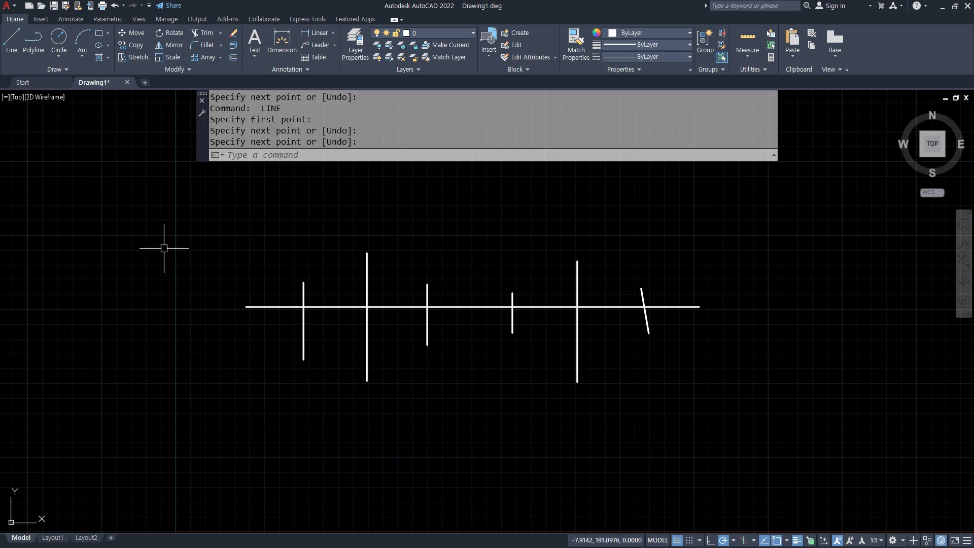
- Trim the horizontal line between the two long vertical lines using only those two as cutting edges, and undo the trim
{"action": "type", "text": "tr"}
{"action": "key", "text": "Return"}
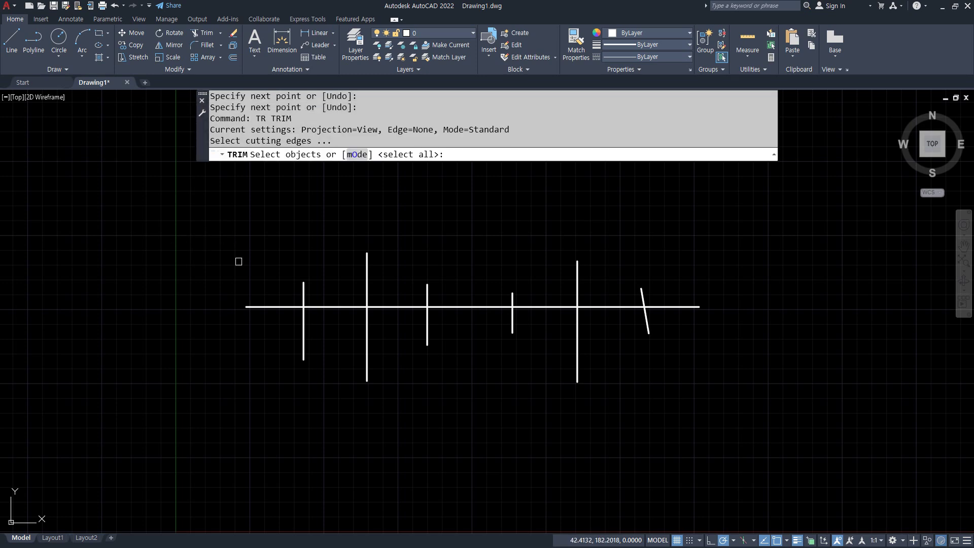
{"action": "left_click", "coordinate": [366, 269]}
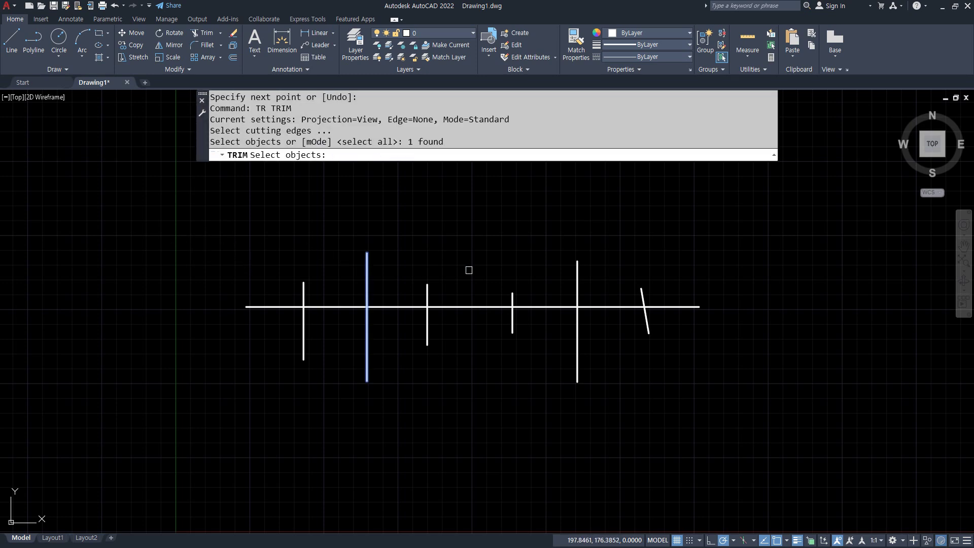
{"action": "left_click", "coordinate": [575, 270]}
{"action": "key", "text": "Return"}
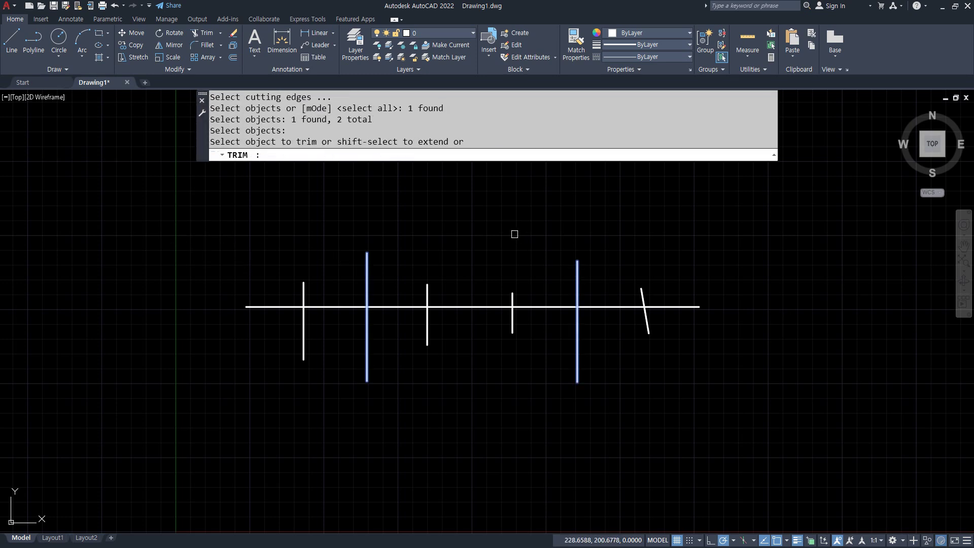
{"action": "left_click", "coordinate": [534, 306]}
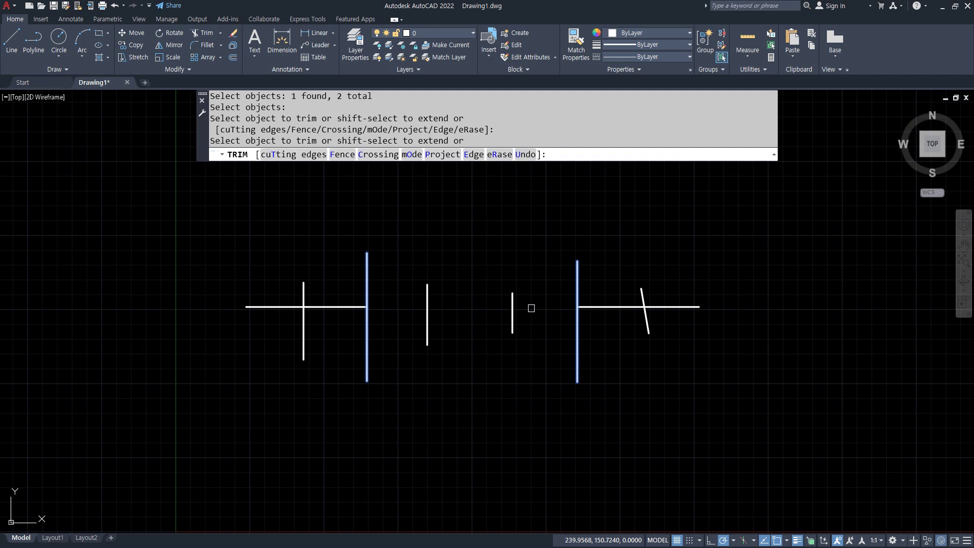
{"action": "key", "text": "Escape"}
{"action": "key", "text": "ctrl+z"}
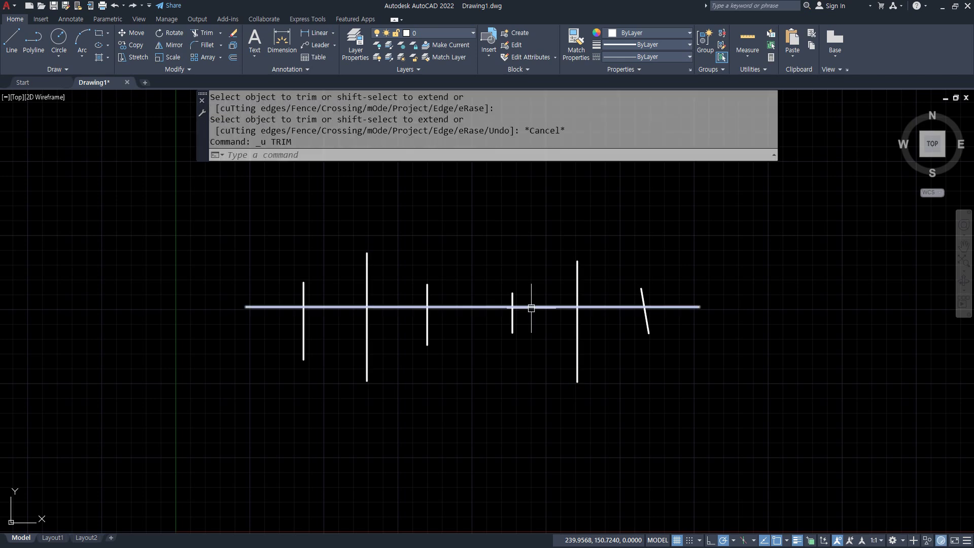
- Start Trim with all six crossing lines, but not the horizontal line, selected as cutting edges
{"action": "type", "text": "tr"}
{"action": "key", "text": "Return"}
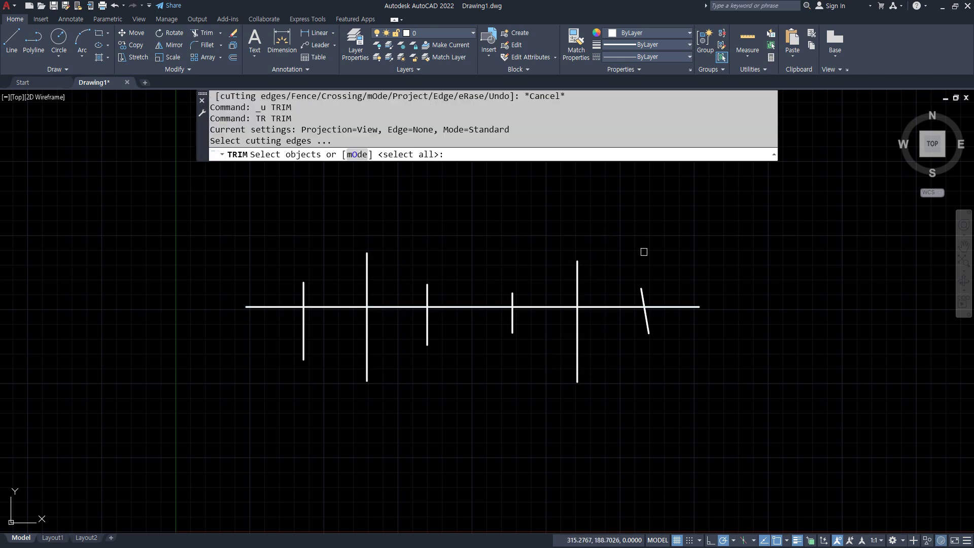
{"action": "left_click", "coordinate": [668, 211]}
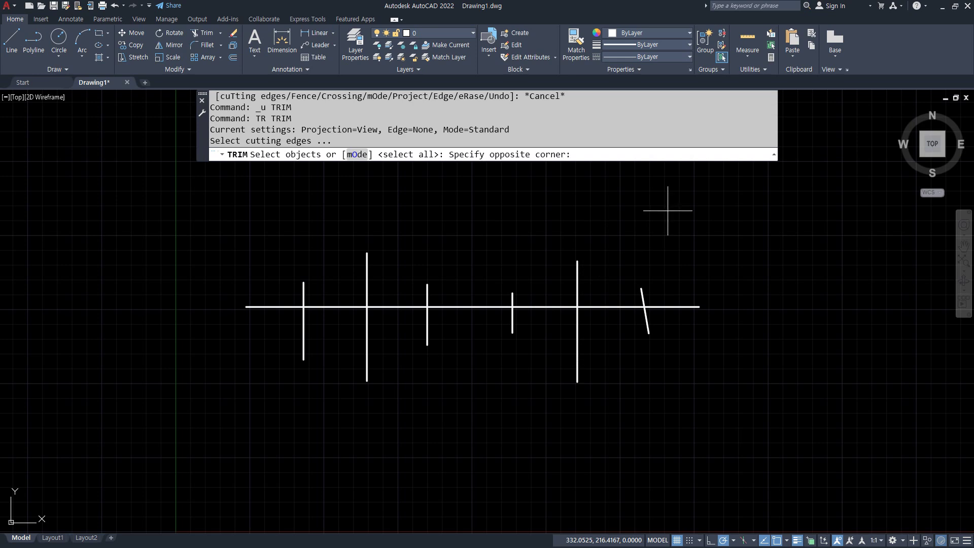
{"action": "left_click", "coordinate": [264, 295]}
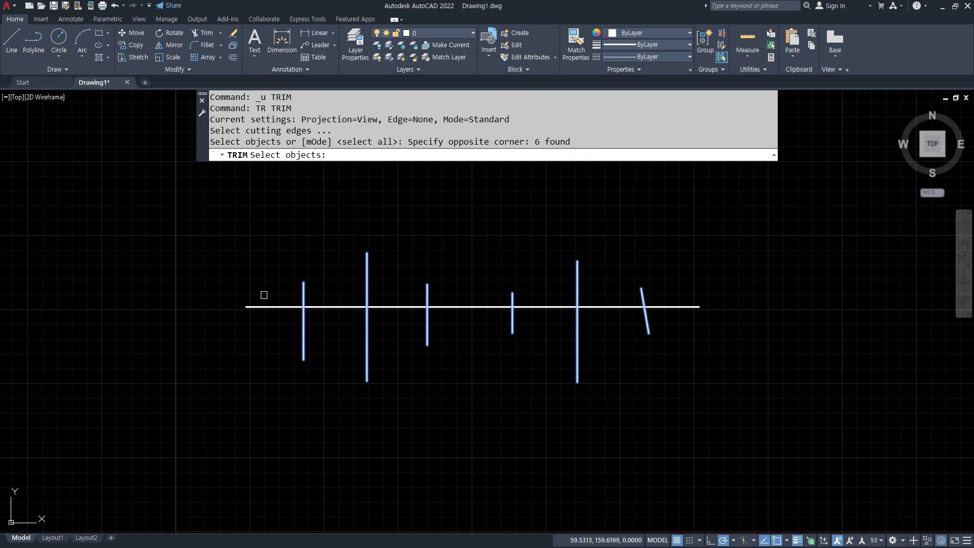
{"action": "left_click", "coordinate": [718, 488]}
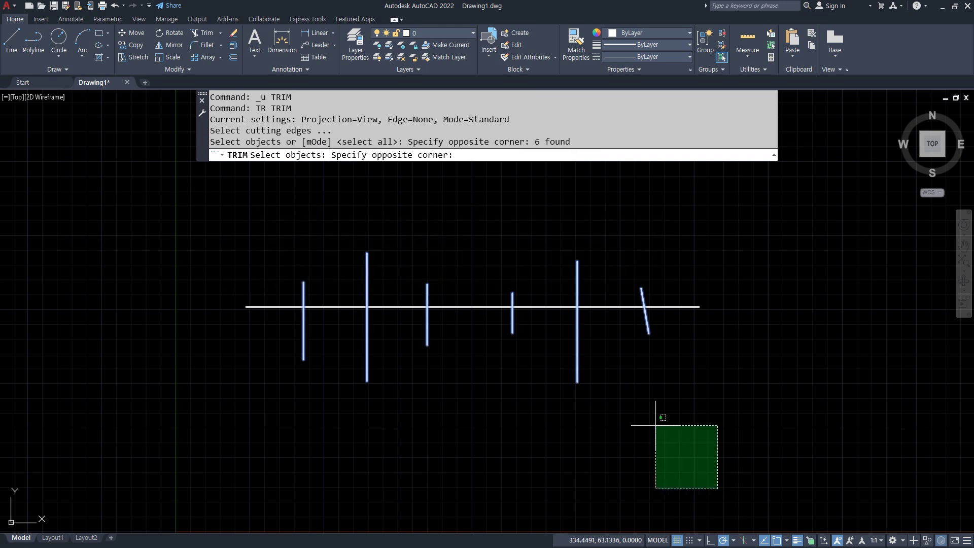
{"action": "left_click", "coordinate": [265, 321]}
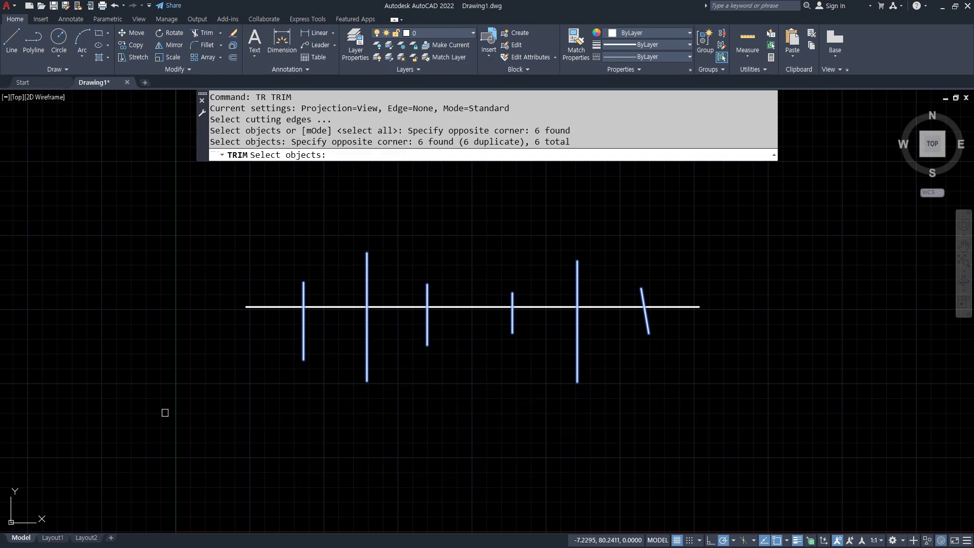
{"action": "key", "text": "Return"}
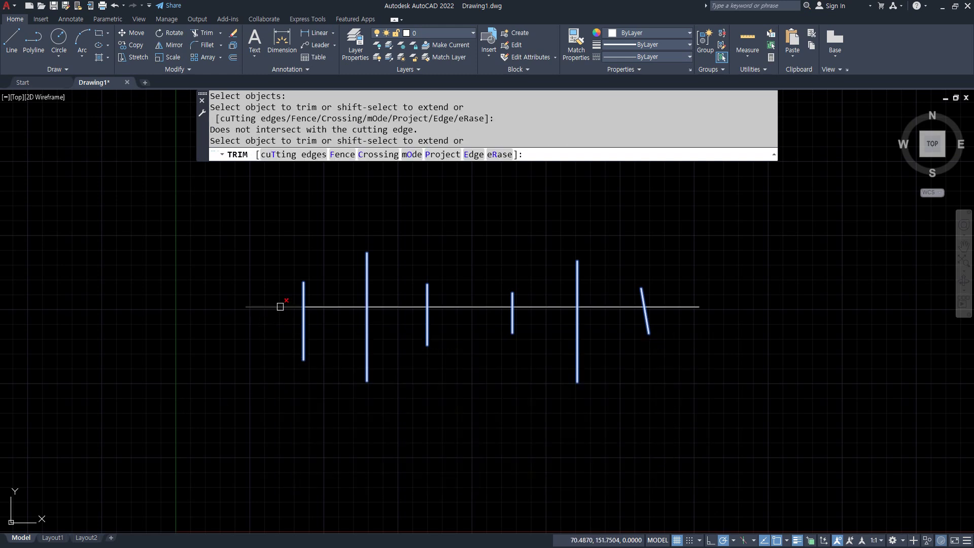
- Trim the horizontal line's two ends and its sections between the second and third and the fourth and fifth crossing lines, and undo the trim
{"action": "left_click", "coordinate": [280, 307]}
{"action": "left_click", "coordinate": [394, 306]}
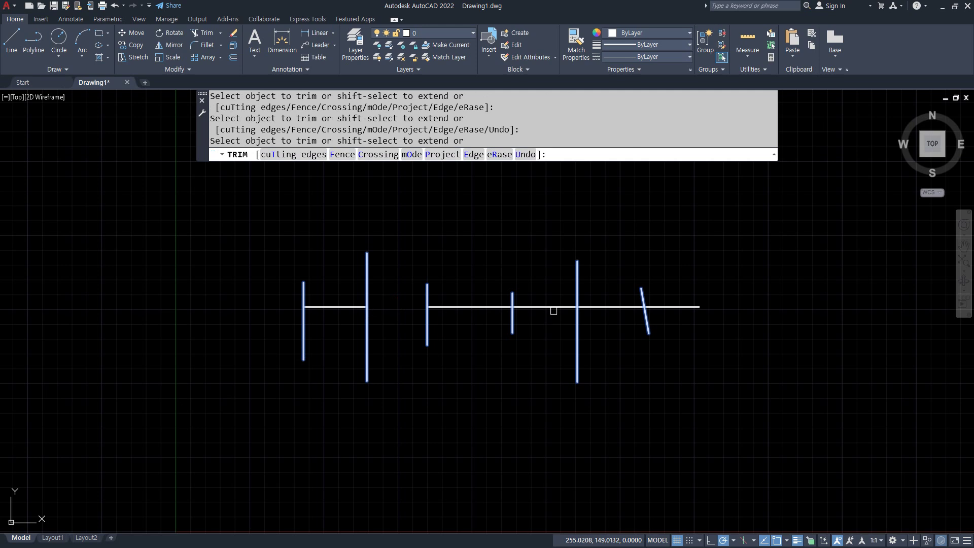
{"action": "left_click", "coordinate": [554, 308]}
{"action": "left_click", "coordinate": [687, 307]}
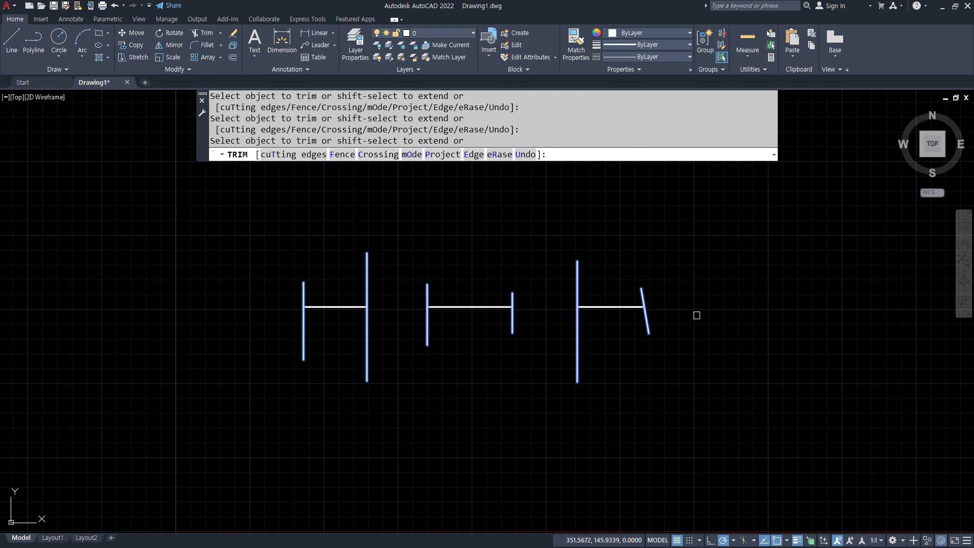
{"action": "key", "text": "Return"}
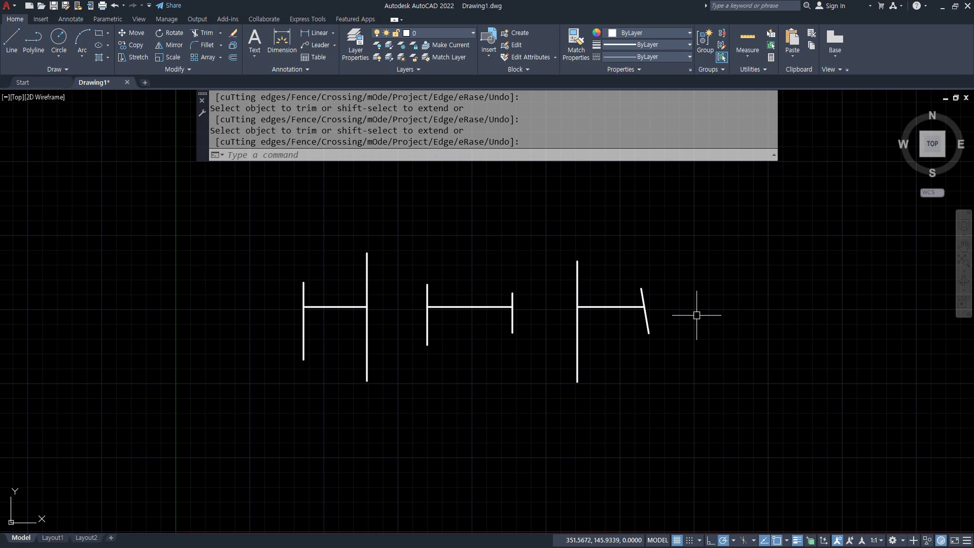
{"action": "key", "text": "ctrl+z"}
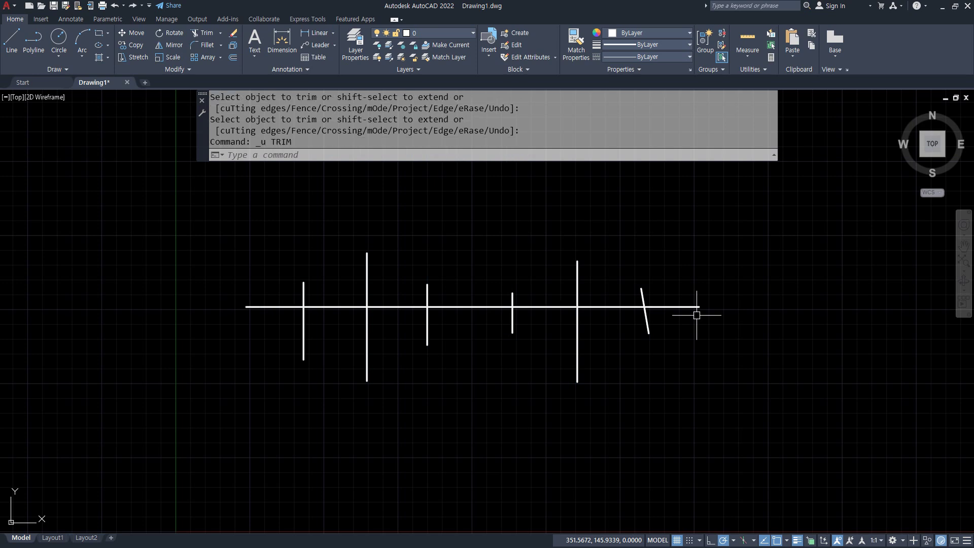
- Using all objects as cutting edges, trim the horizontal line's ends and its sections between crossing lines two and three and four and five
{"action": "type", "text": "tr"}
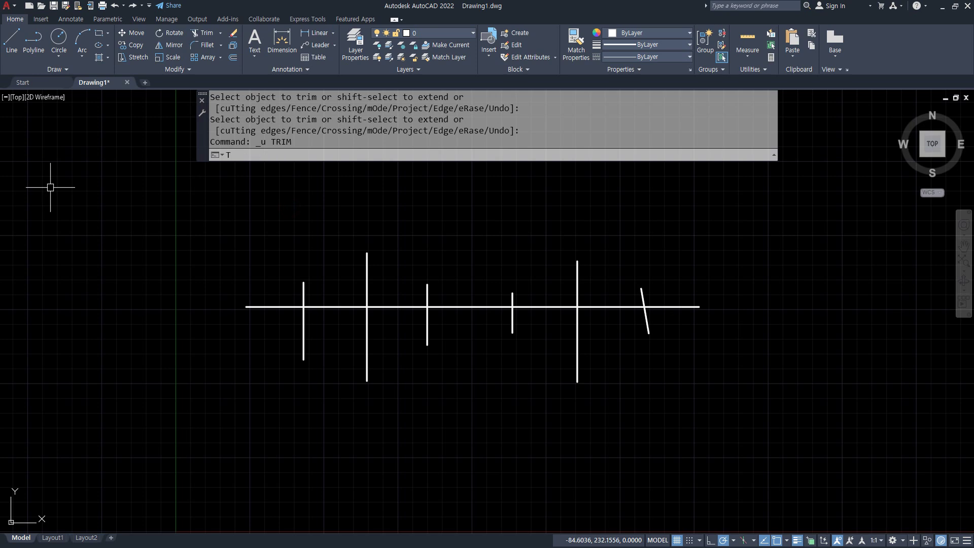
{"action": "key", "text": "Return"}
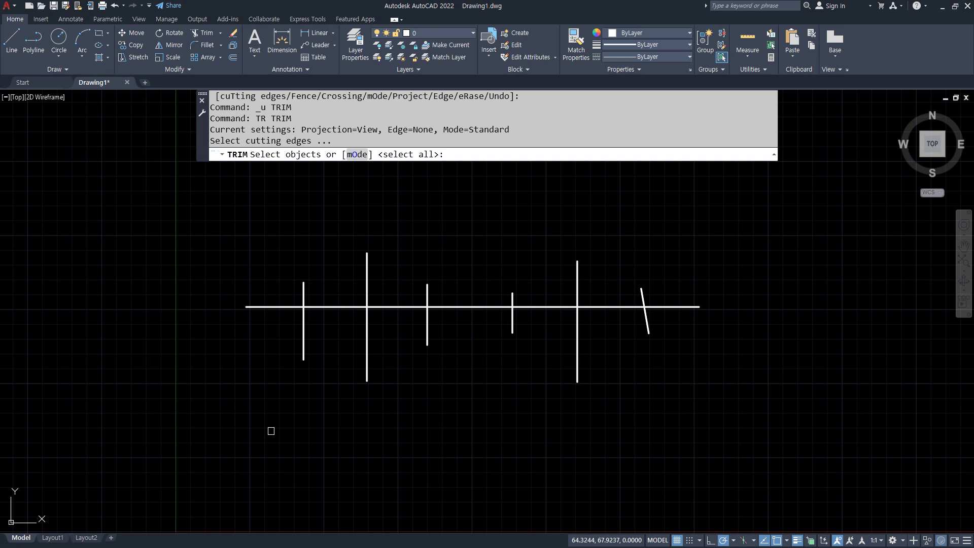
{"action": "key", "text": "Return"}
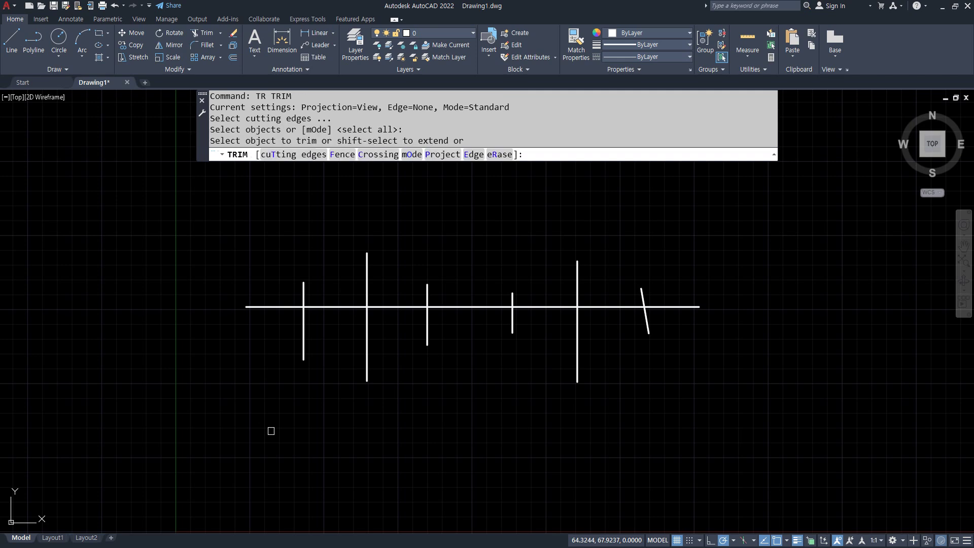
{"action": "left_click", "coordinate": [255, 306]}
{"action": "left_click", "coordinate": [383, 307]}
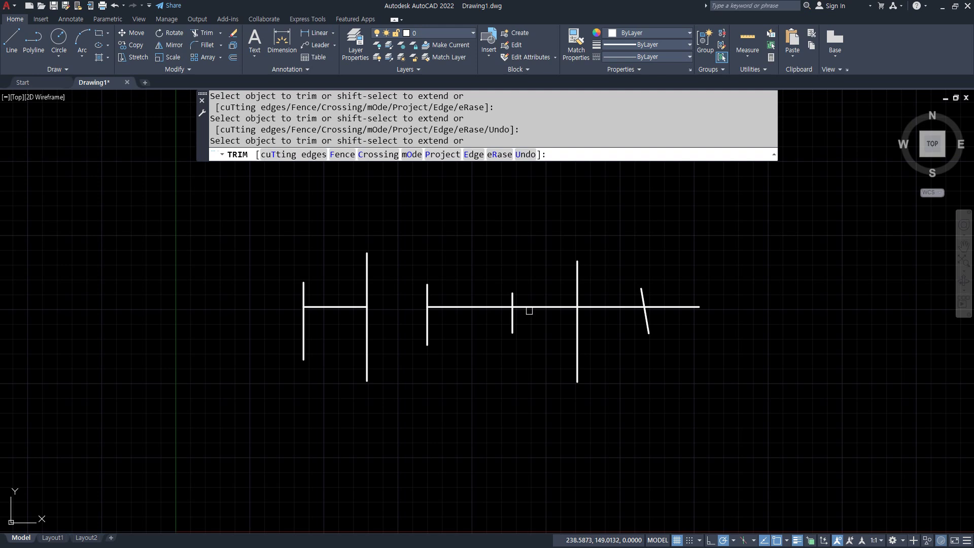
{"action": "left_click", "coordinate": [531, 307]}
{"action": "left_click", "coordinate": [668, 307]}
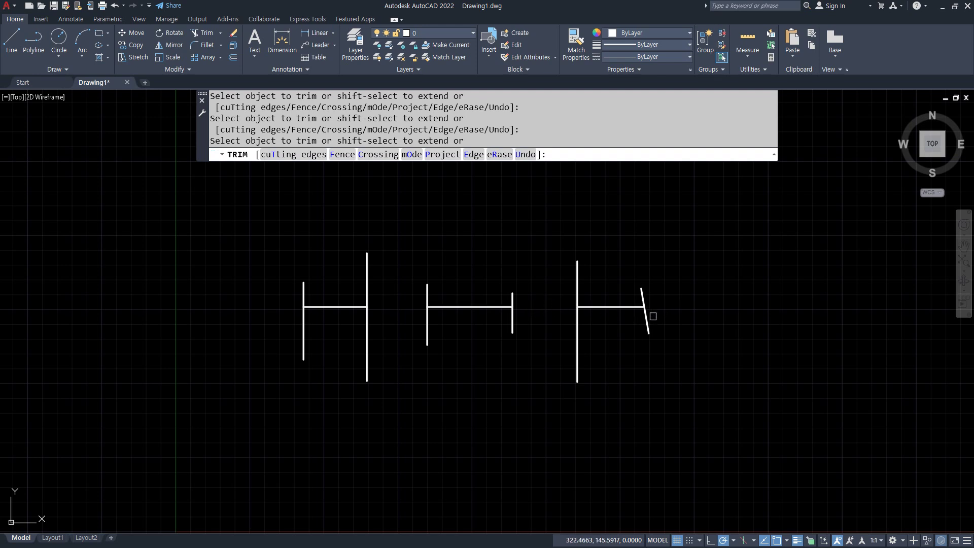
- Trim the lower parts of the two outer line pairs and the upper parts of the middle two verticals, and undo the whole trim
{"action": "left_click", "coordinate": [648, 320]}
{"action": "left_click", "coordinate": [577, 336]}
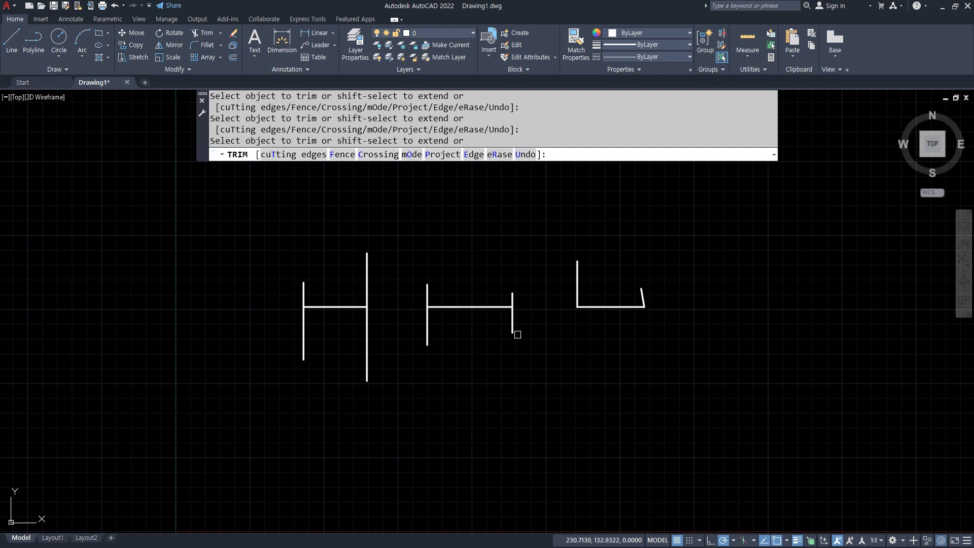
{"action": "left_click", "coordinate": [512, 301]}
{"action": "left_click", "coordinate": [427, 294]}
{"action": "left_click", "coordinate": [368, 334]}
{"action": "left_click", "coordinate": [304, 337]}
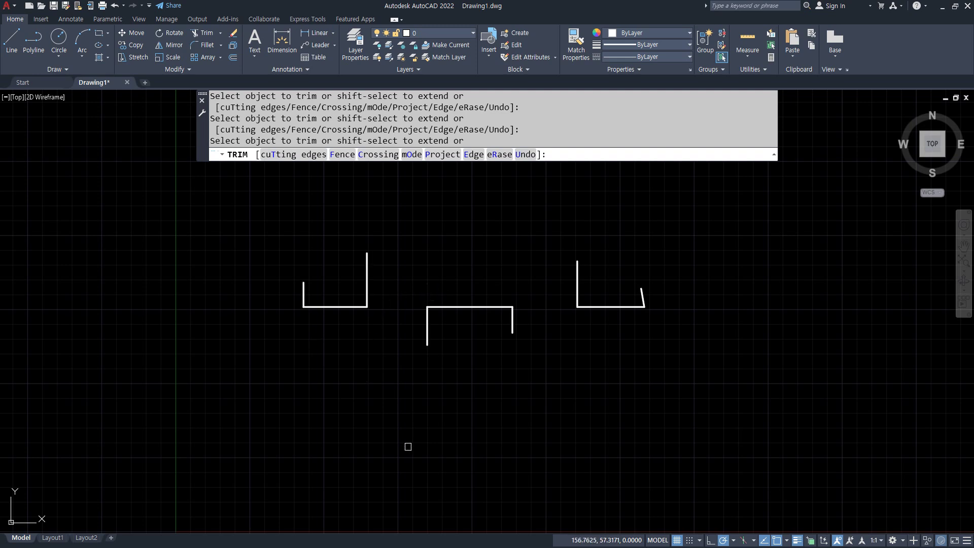
{"action": "key", "text": "Return"}
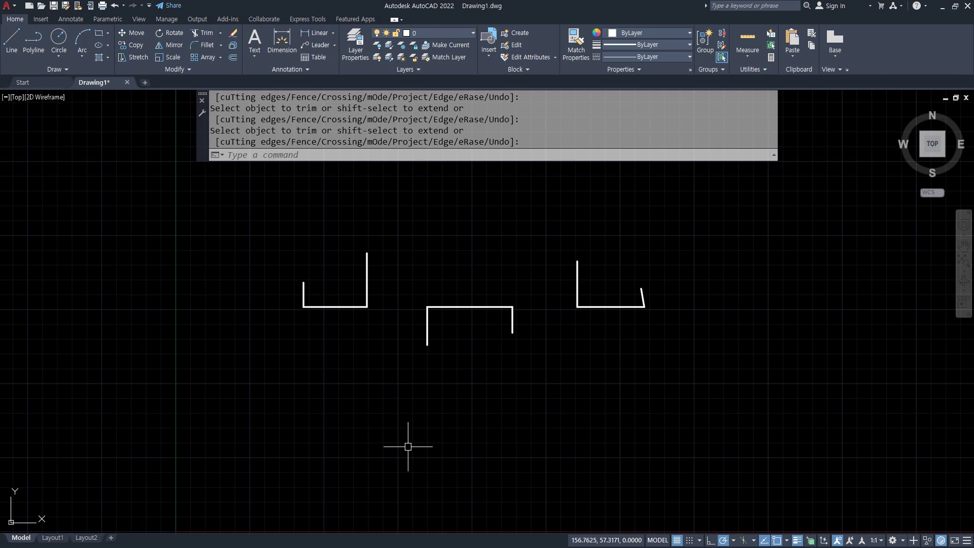
{"action": "key", "text": "ctrl+z"}
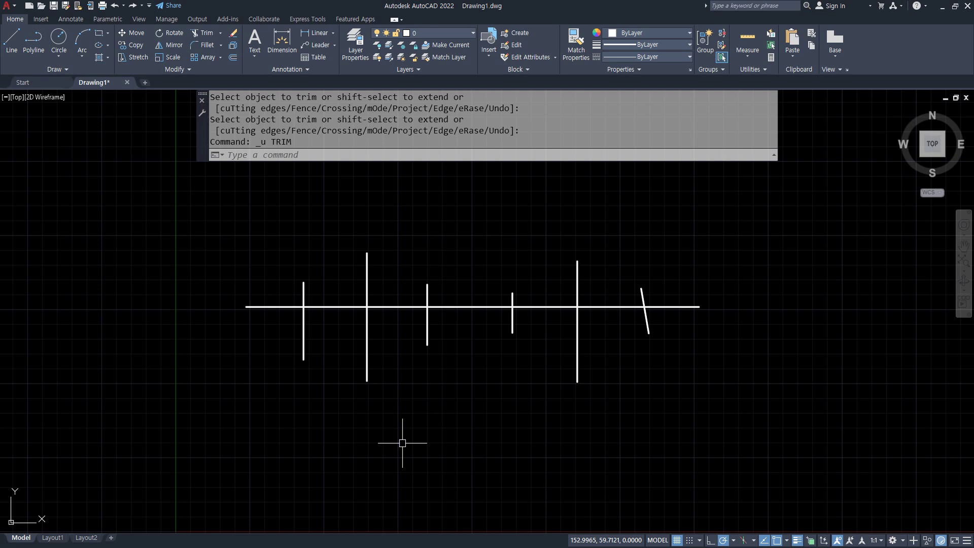
- Start Trim with the six crossing lines and the horizontal line all selected as cutting edges
{"action": "type", "text": "tr"}
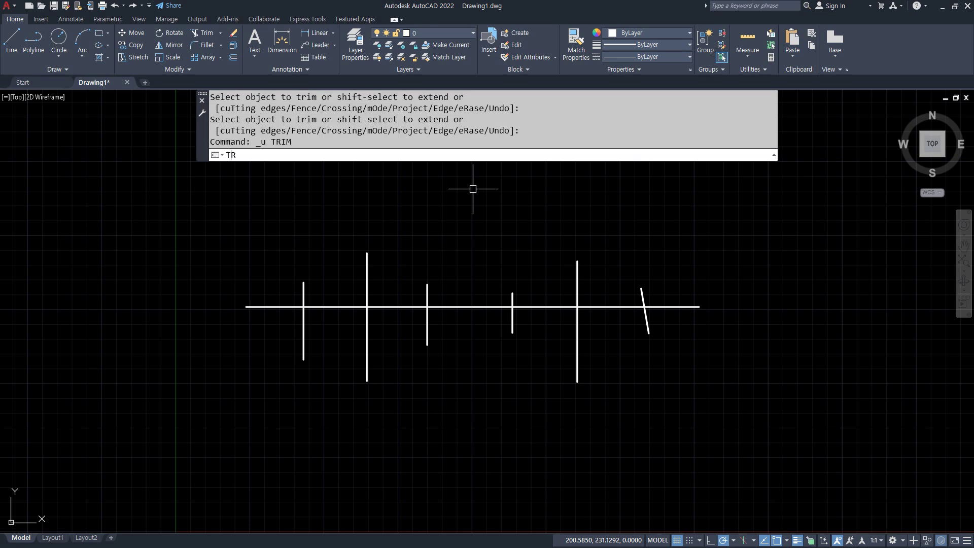
{"action": "key", "text": "Return"}
{"action": "left_click", "coordinate": [721, 416]}
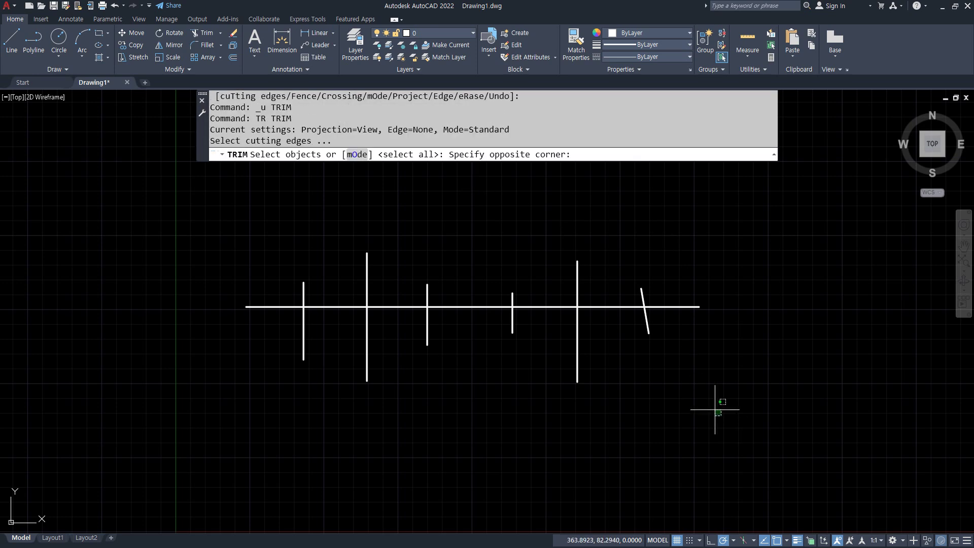
{"action": "left_click", "coordinate": [266, 319]}
{"action": "left_click", "coordinate": [326, 307]}
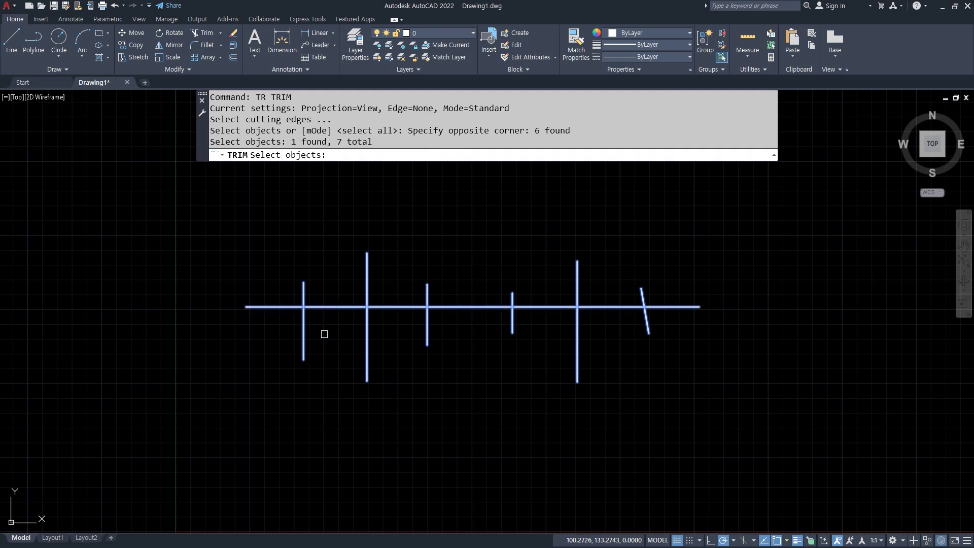
{"action": "key", "text": "Return"}
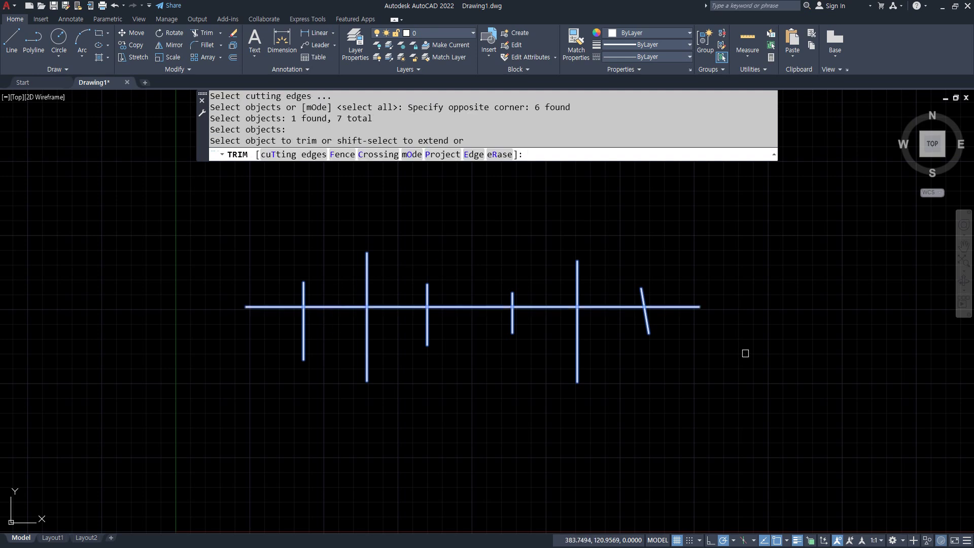
- Trim the horizontal line's two ends and the gaps on either side of the middle line pair using crossing windows
{"action": "left_click", "coordinate": [764, 363]}
{"action": "left_click", "coordinate": [692, 246]}
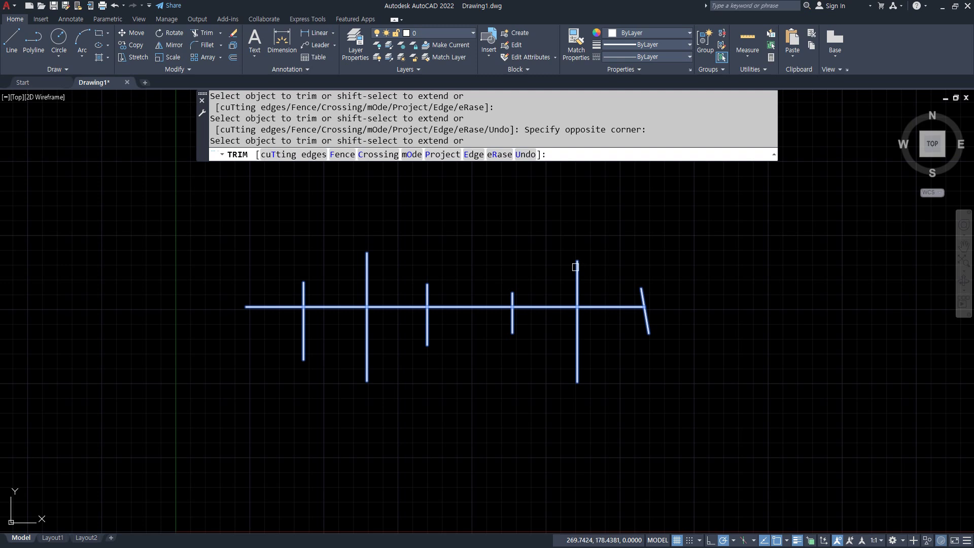
{"action": "left_click", "coordinate": [563, 267]}
{"action": "left_click", "coordinate": [520, 355]}
{"action": "left_click", "coordinate": [414, 360]}
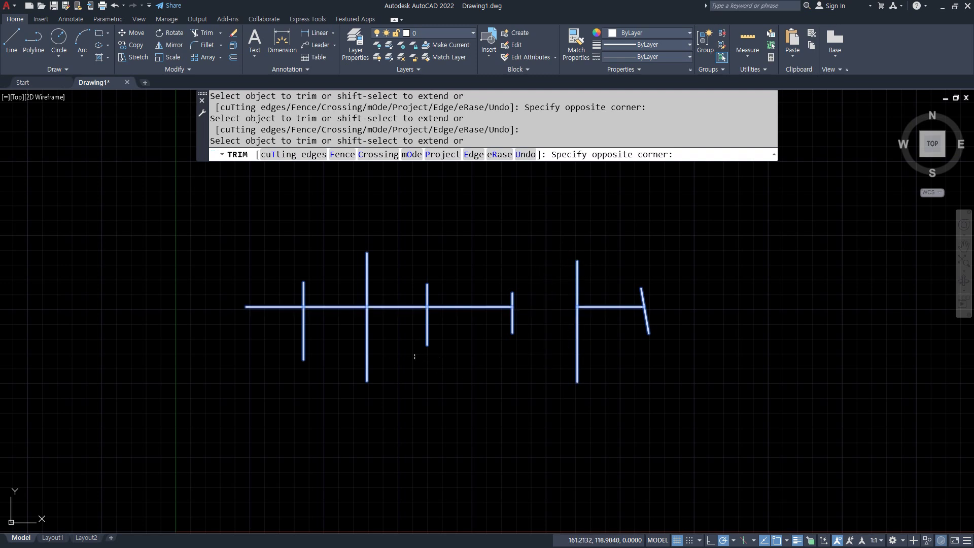
{"action": "left_click", "coordinate": [400, 274]}
{"action": "left_click", "coordinate": [278, 267]}
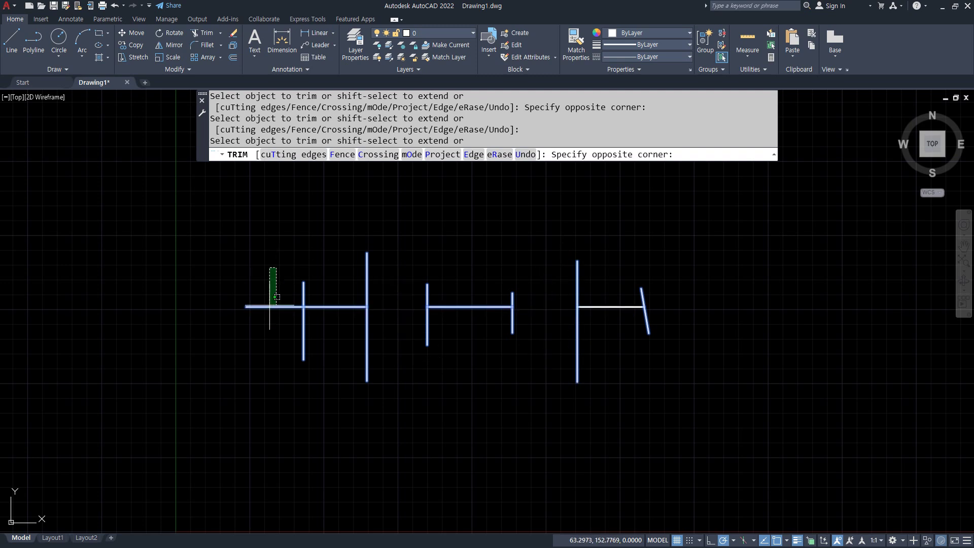
{"action": "left_click", "coordinate": [256, 355]}
- Trim the lower parts of the two leftmost verticals with a crossing window, and try the same on the other crossing lines
{"action": "left_click", "coordinate": [385, 416]}
{"action": "left_click", "coordinate": [241, 327]}
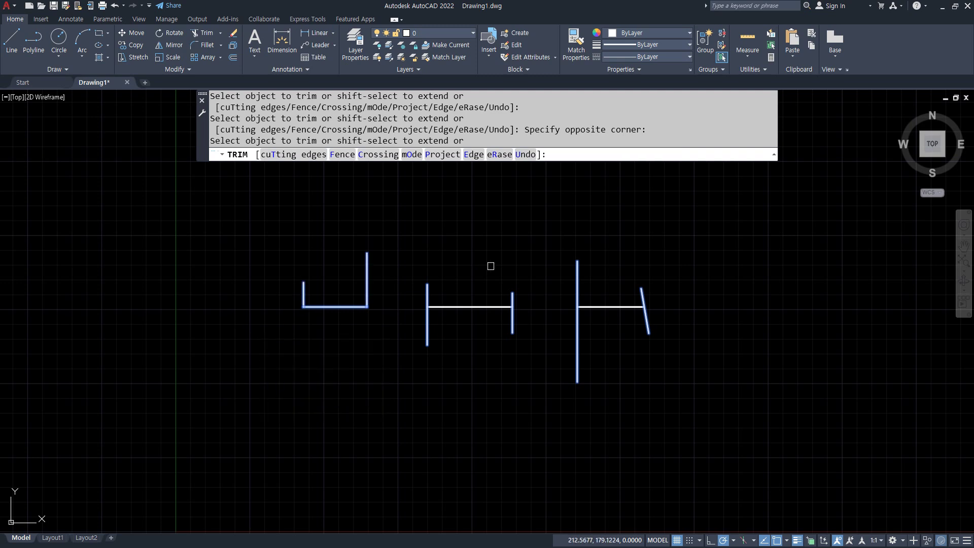
{"action": "left_click", "coordinate": [532, 249]}
{"action": "left_click", "coordinate": [497, 295]}
{"action": "left_click", "coordinate": [415, 298]}
{"action": "left_click", "coordinate": [748, 477]}
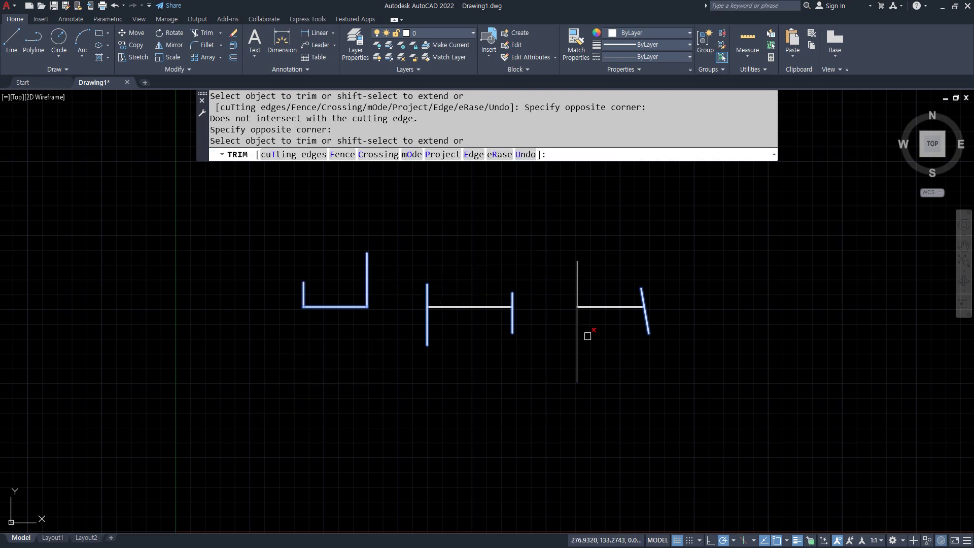
{"action": "left_click", "coordinate": [545, 321]}
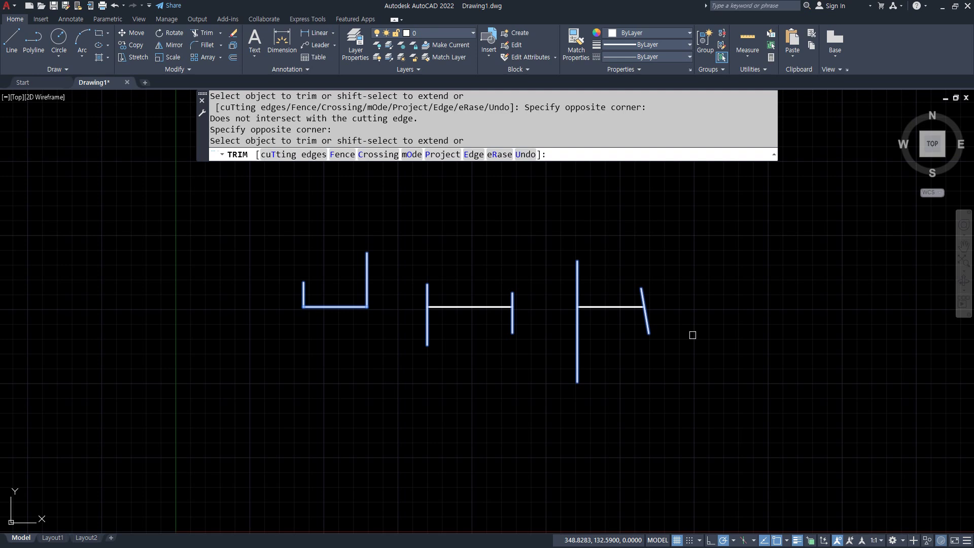
- Trim the lower parts of the slanted line and its neighbouring long vertical and the middle verticals' upper parts, and undo the whole trim
{"action": "left_click", "coordinate": [646, 322]}
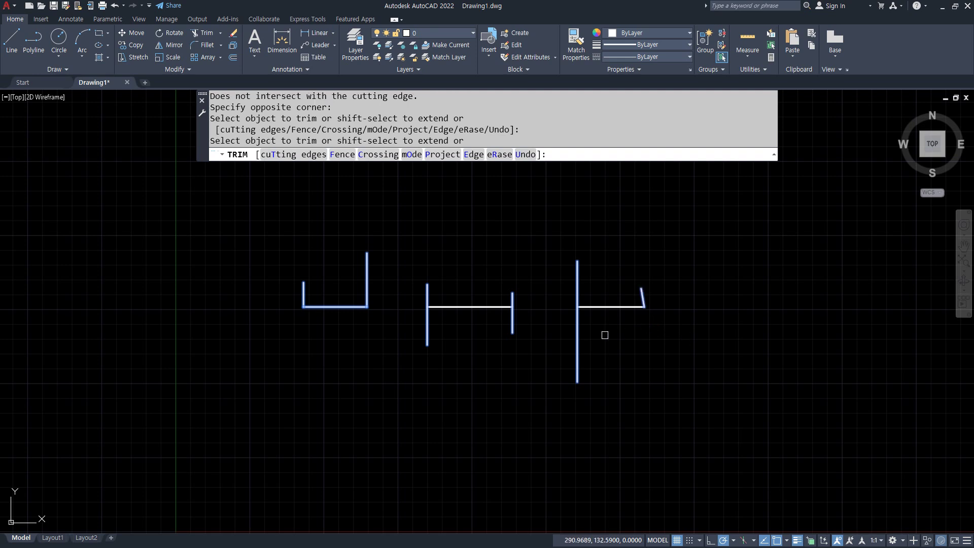
{"action": "left_click", "coordinate": [574, 335]}
{"action": "left_click", "coordinate": [503, 288]}
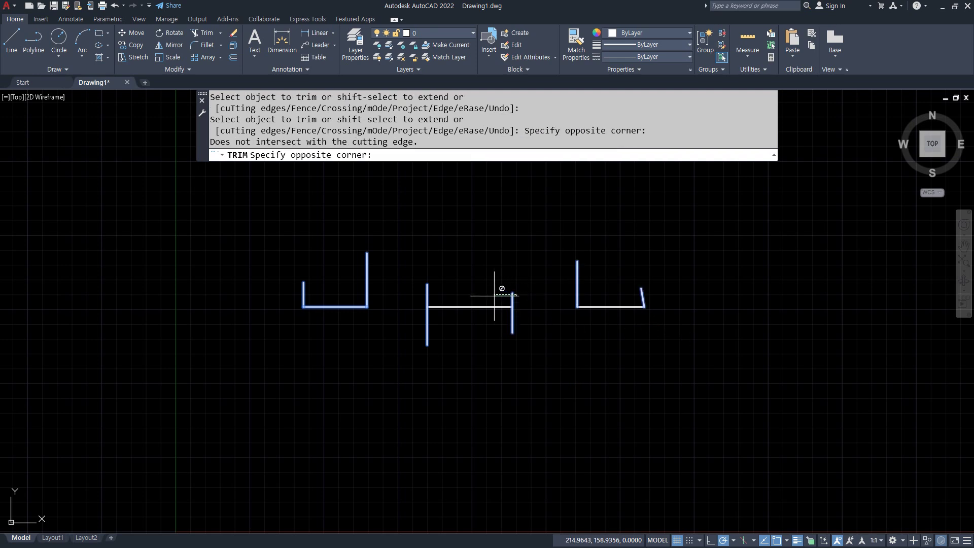
{"action": "left_click", "coordinate": [502, 294]}
{"action": "left_click", "coordinate": [512, 297]}
{"action": "left_click", "coordinate": [427, 299]}
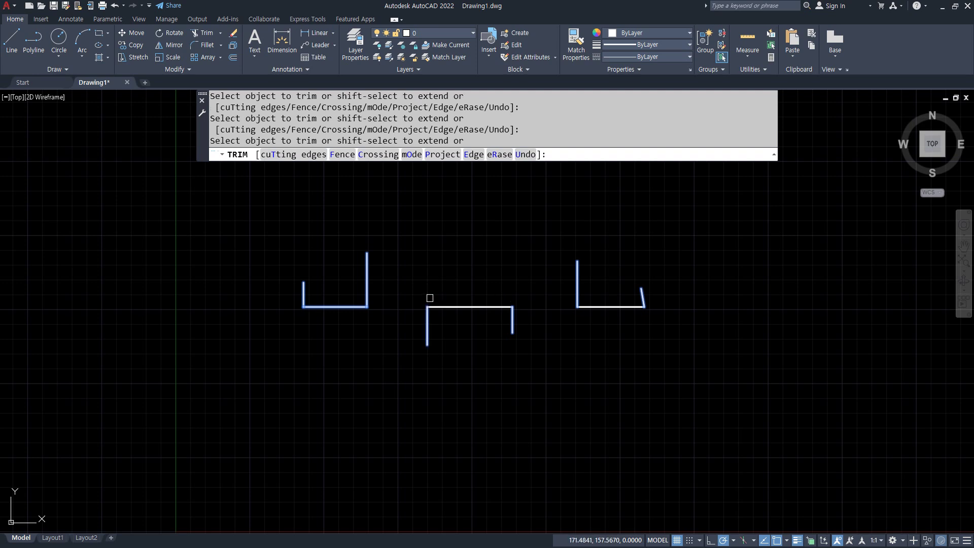
{"action": "left_click", "coordinate": [579, 359]}
{"action": "key", "text": "Return"}
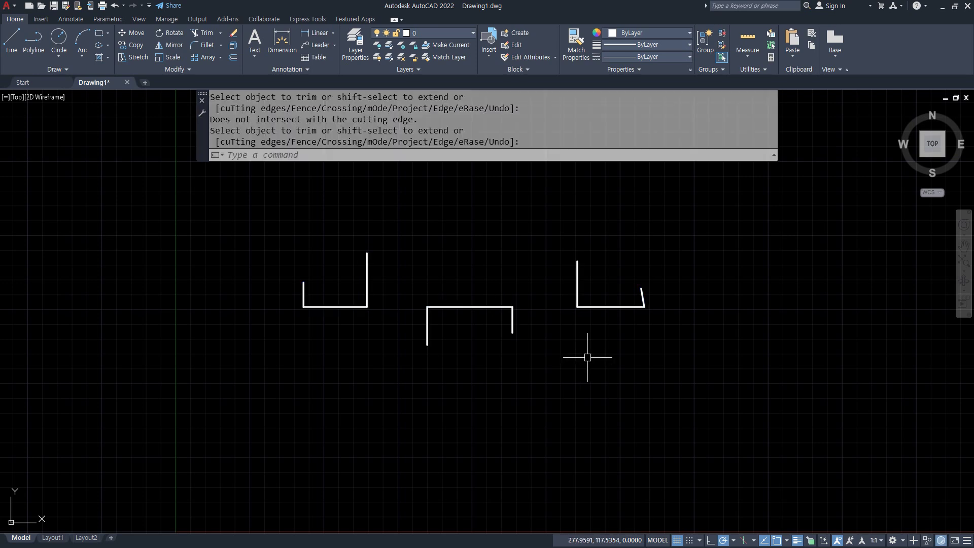
{"action": "key", "text": "ctrl+z"}
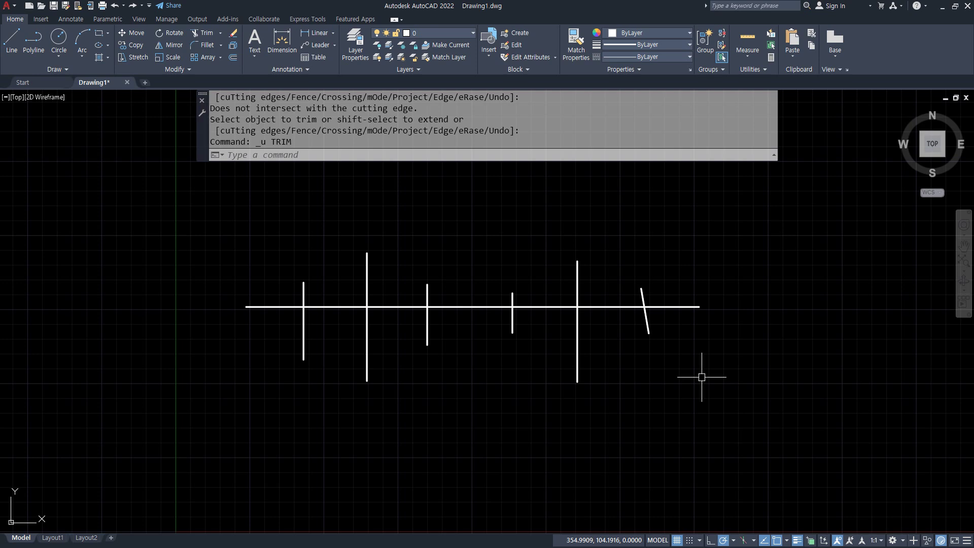
{"action": "type", "text": "tr"}
{"action": "key", "text": "Return"}
{"action": "left_click", "coordinate": [745, 390]}
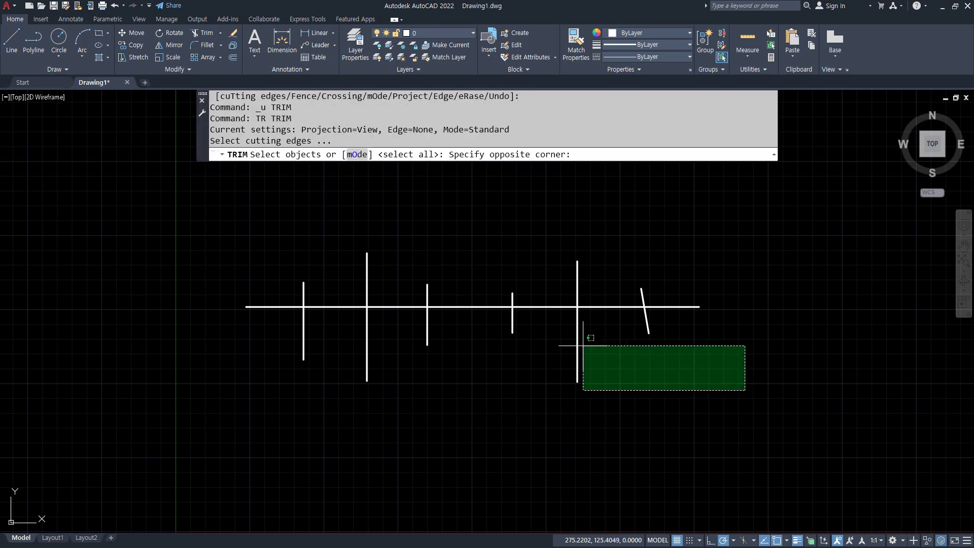
{"action": "key", "text": "Escape"}
{"action": "key", "text": "Return"}
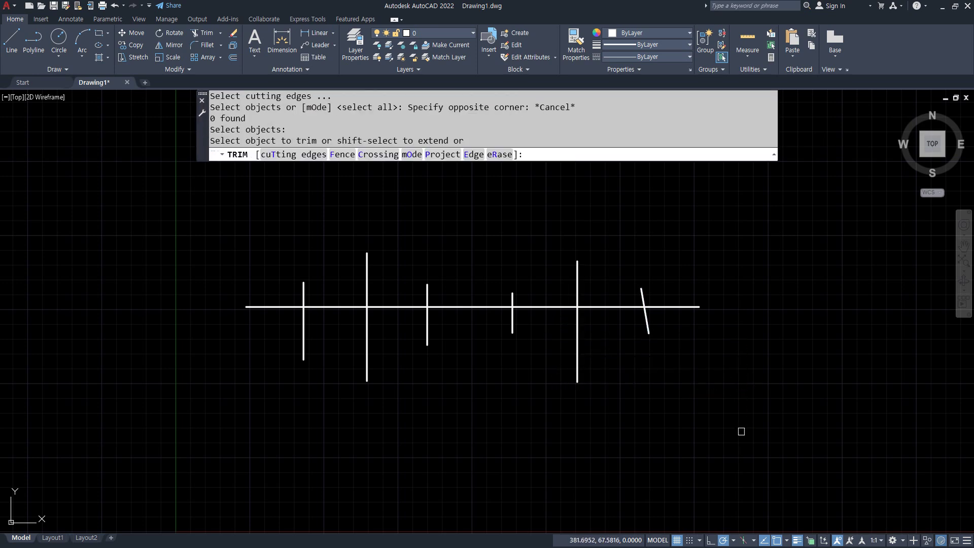
{"action": "left_click", "coordinate": [741, 431]}
{"action": "key", "text": "Escape"}
{"action": "key", "text": "Escape"}
- Trim with all objects as cutting edges, removing the lower parts of the slanted line and its neighbouring long vertical and the middle verticals' upper parts
{"action": "type", "text": "tr"}
{"action": "key", "text": "Return"}
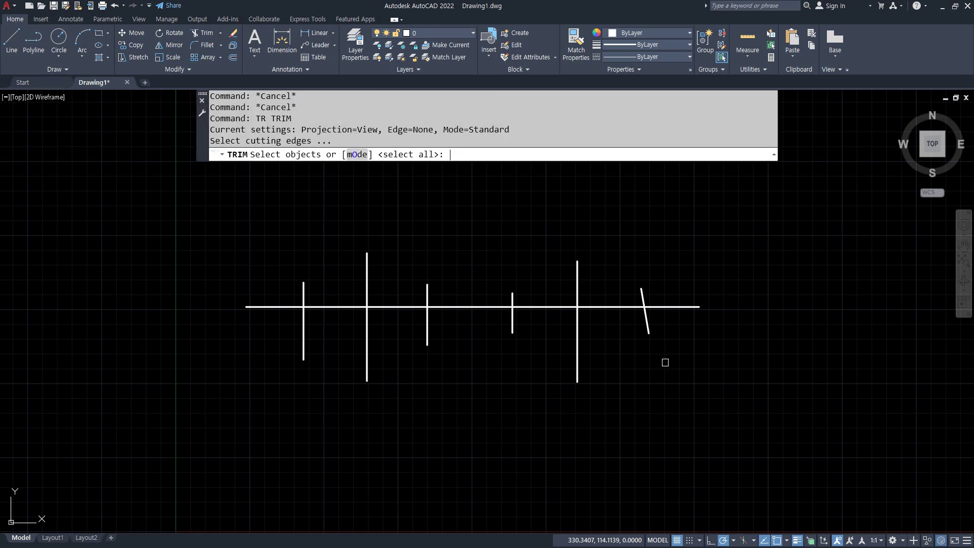
{"action": "key", "text": "Return"}
{"action": "left_click", "coordinate": [708, 401]}
{"action": "left_click", "coordinate": [546, 311]}
{"action": "left_click", "coordinate": [538, 248]}
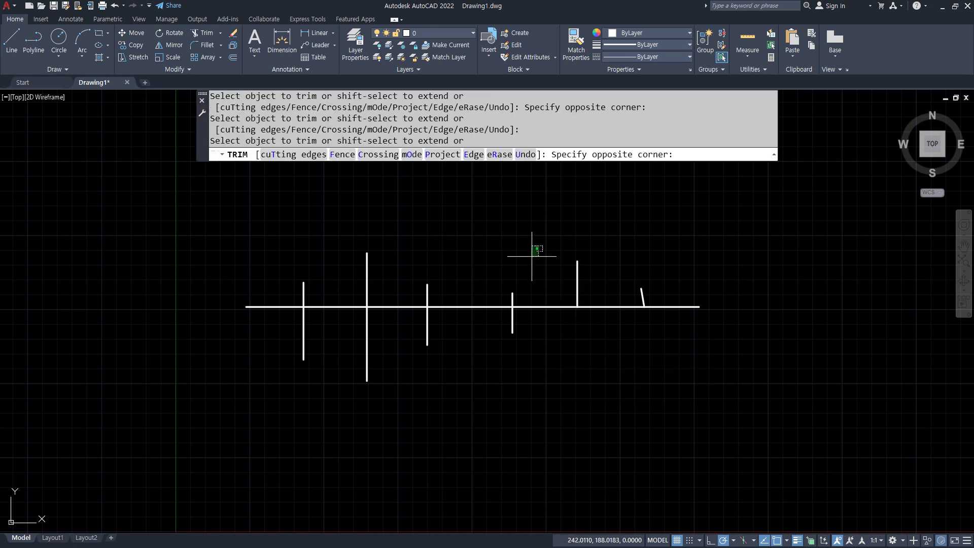
{"action": "left_click", "coordinate": [400, 293]}
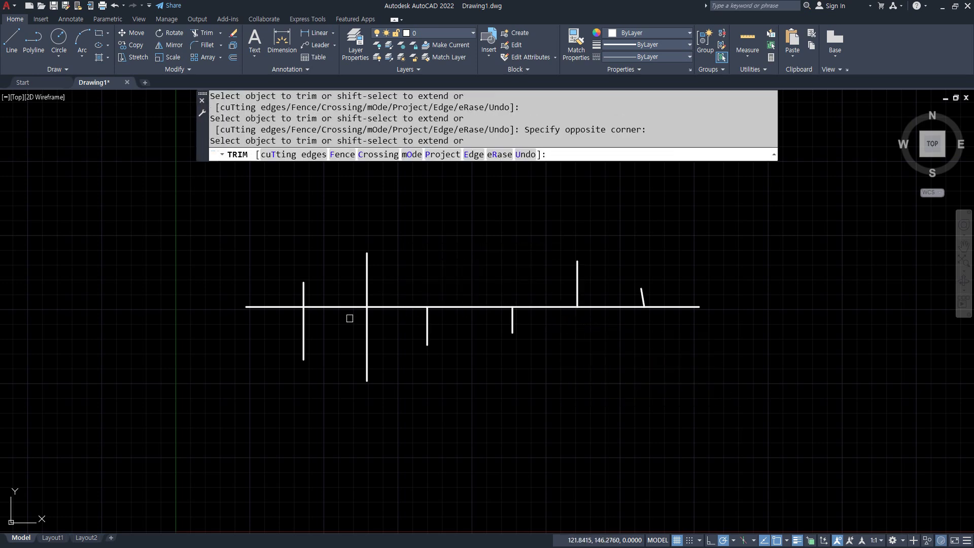
- Trim the lower parts of the two leftmost verticals and the horizontal line's left end
{"action": "left_click", "coordinate": [368, 382]}
{"action": "left_click", "coordinate": [319, 380]}
{"action": "left_click", "coordinate": [235, 315]}
{"action": "left_click", "coordinate": [273, 363]}
{"action": "left_click", "coordinate": [222, 279]}
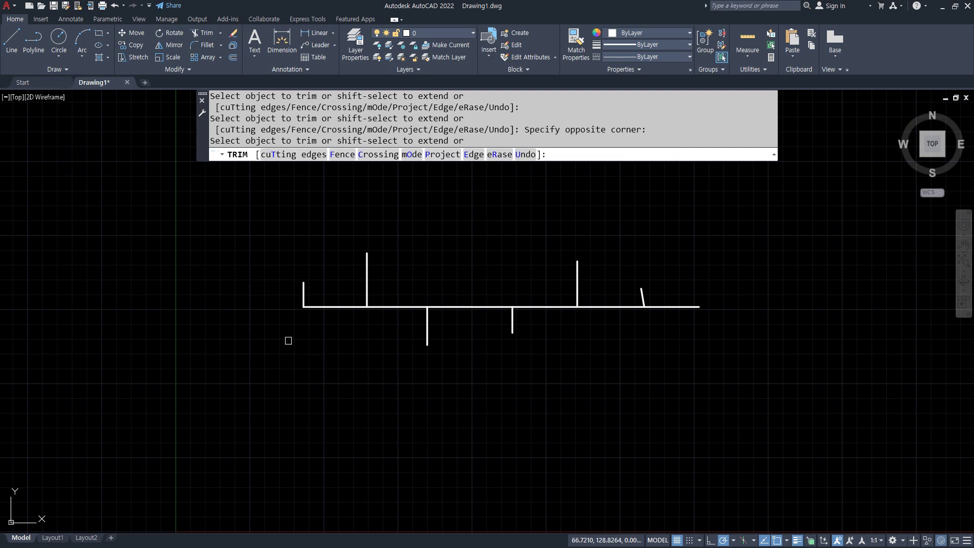
- Trim the horizontal line's gaps on either side of the middle line pair and its right end, and undo the whole trim
{"action": "left_click", "coordinate": [424, 336]}
{"action": "left_click", "coordinate": [378, 270]}
{"action": "left_click", "coordinate": [539, 332]}
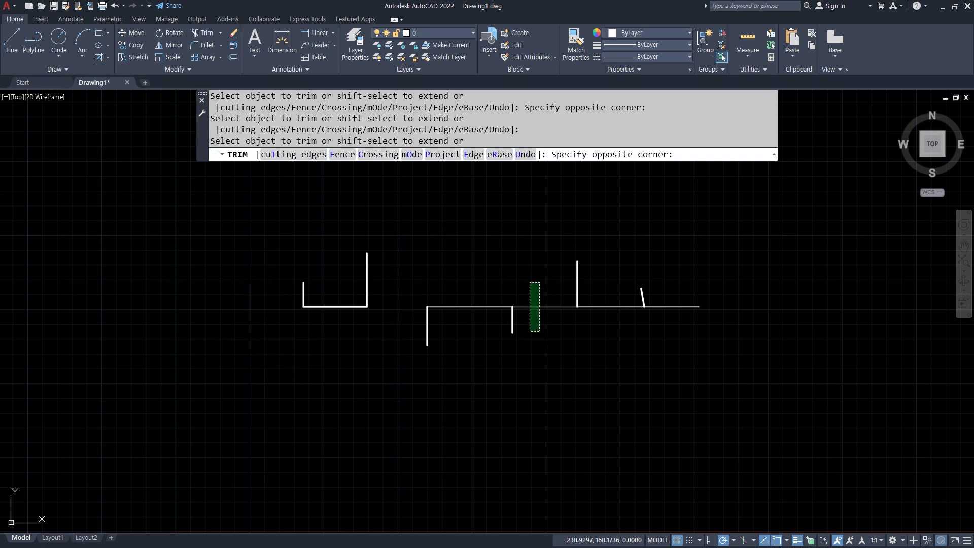
{"action": "left_click", "coordinate": [530, 282]}
{"action": "left_click", "coordinate": [724, 364]}
{"action": "left_click", "coordinate": [680, 254]}
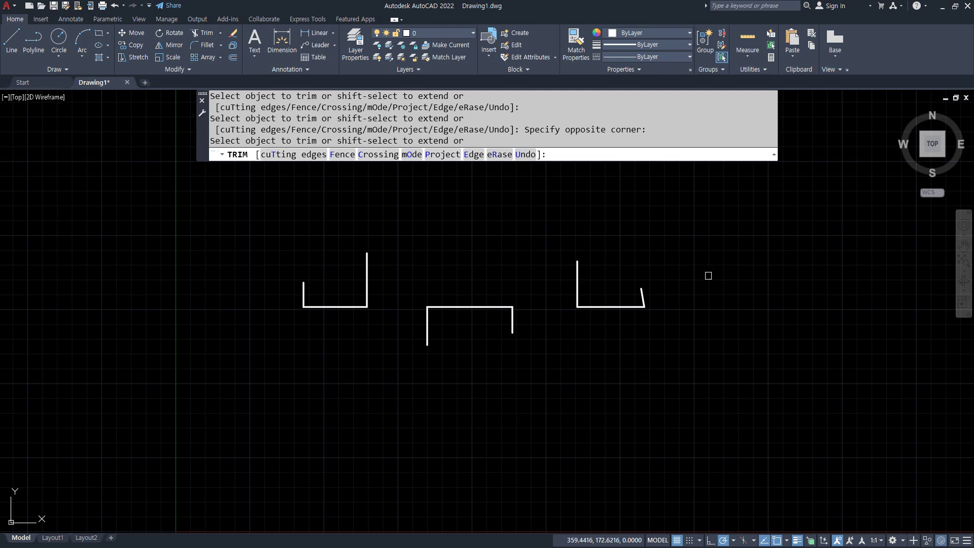
{"action": "key", "text": "Escape"}
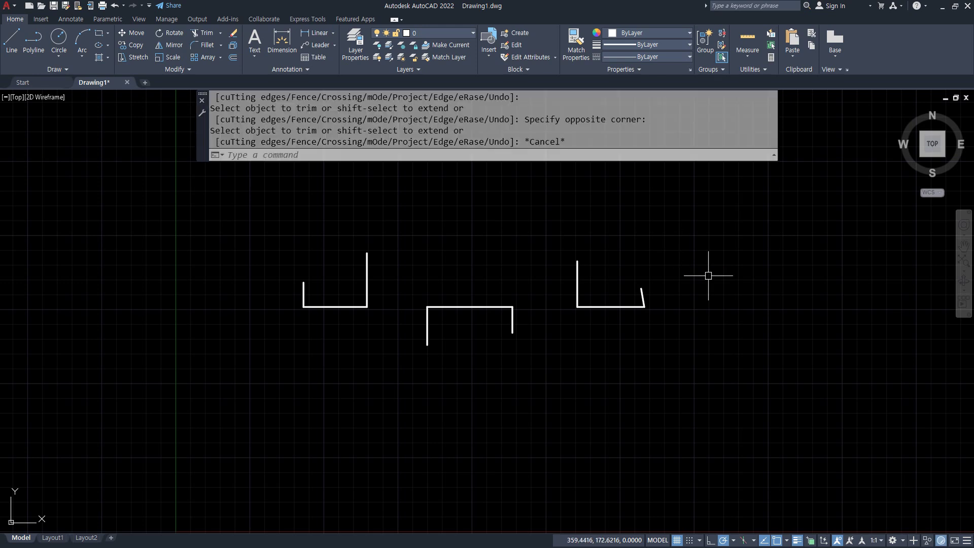
{"action": "key", "text": "ctrl+z"}
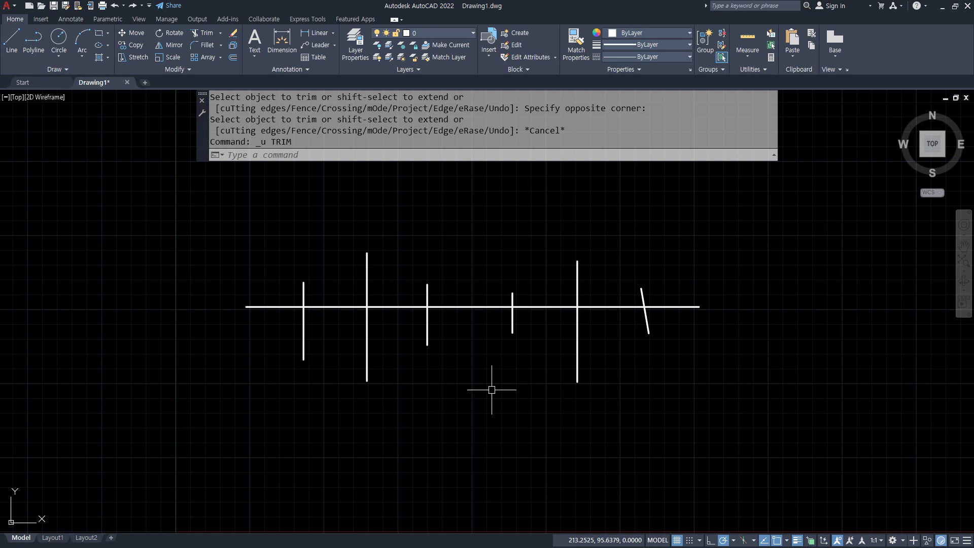
- Trim with all objects as cutting edges using a Fence zigzagging from the horizontal line's right end through the lower, middle upper and left lower line parts
{"action": "type", "text": "TR"}
{"action": "key", "text": "Return"}
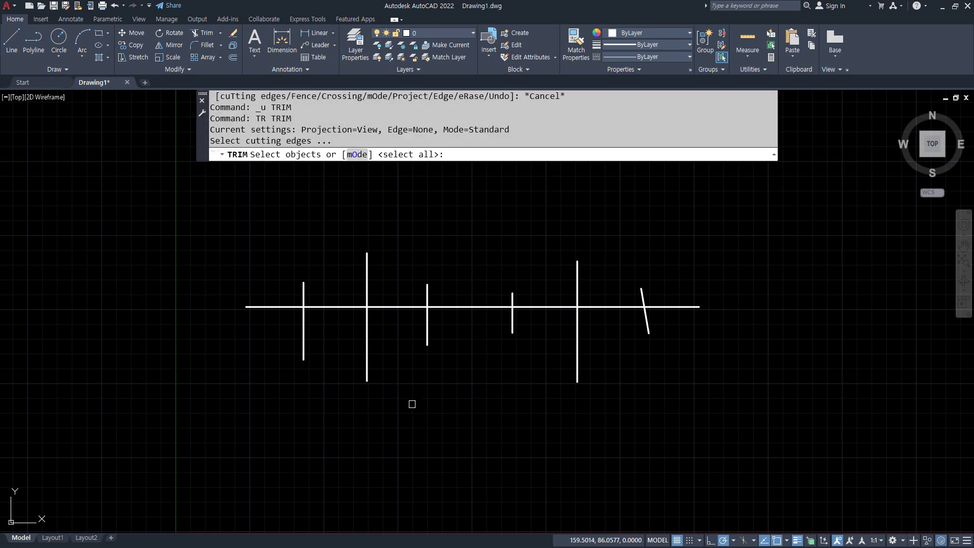
{"action": "key", "text": "Return"}
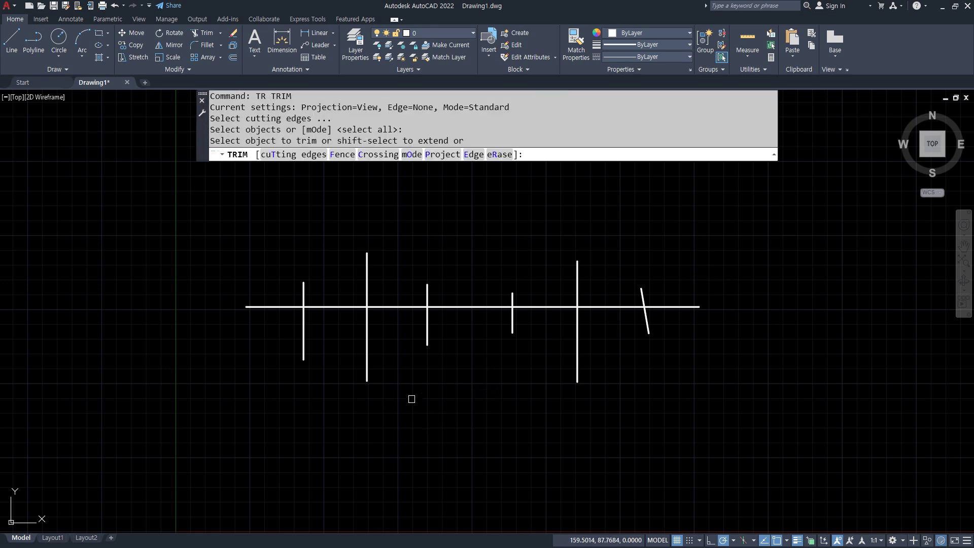
{"action": "key", "text": "alt"}
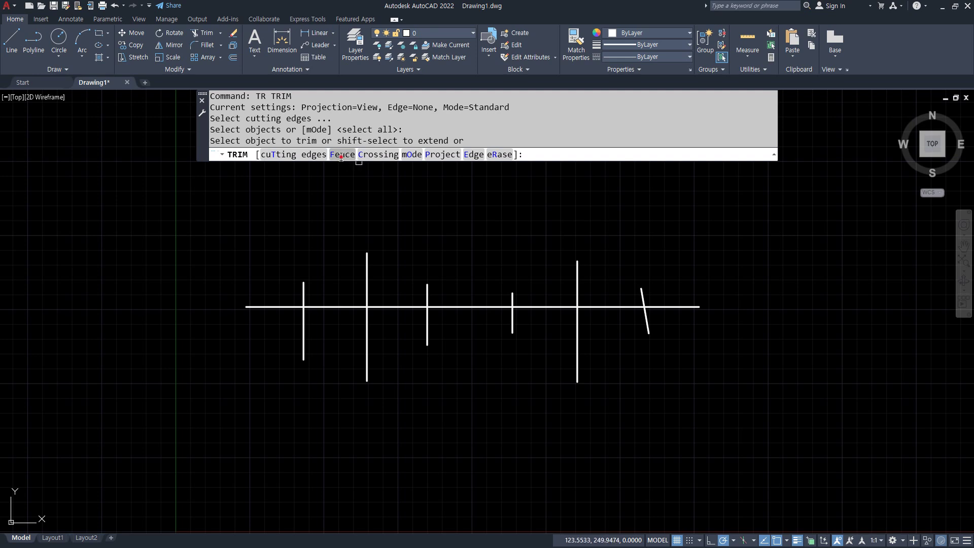
{"action": "left_click", "coordinate": [341, 155]}
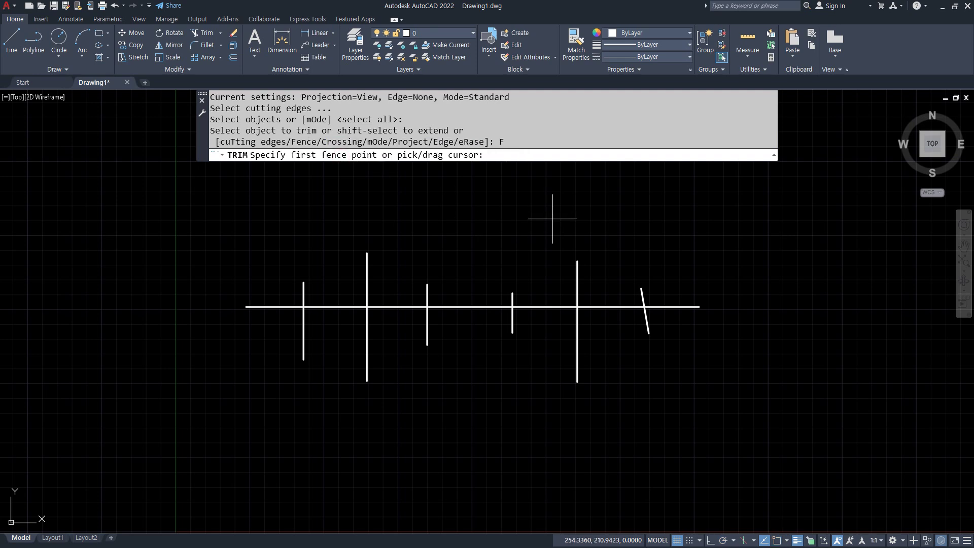
{"action": "left_click", "coordinate": [678, 235]}
{"action": "left_click", "coordinate": [679, 321]}
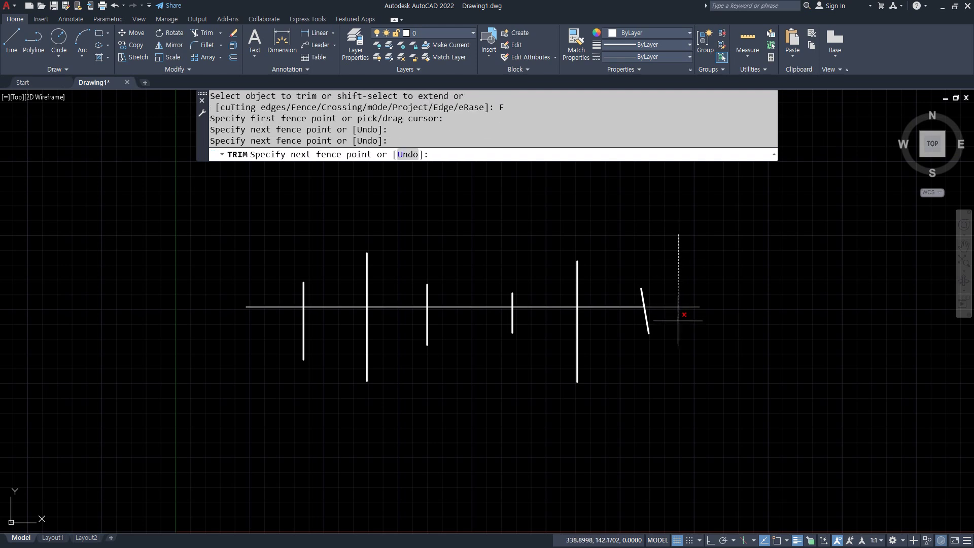
{"action": "left_click", "coordinate": [549, 323]}
{"action": "left_click", "coordinate": [538, 297]}
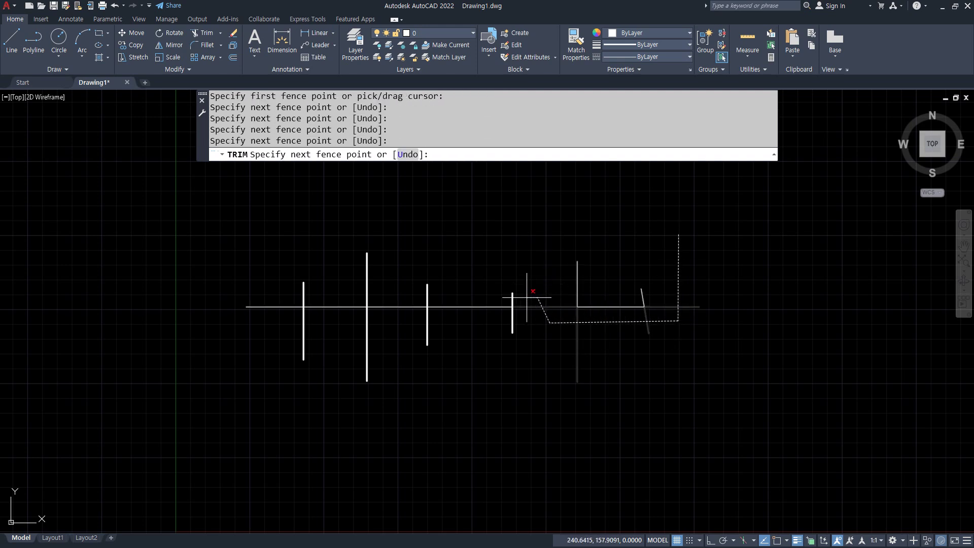
{"action": "left_click", "coordinate": [410, 297]}
{"action": "left_click", "coordinate": [399, 328]}
{"action": "left_click", "coordinate": [256, 336]}
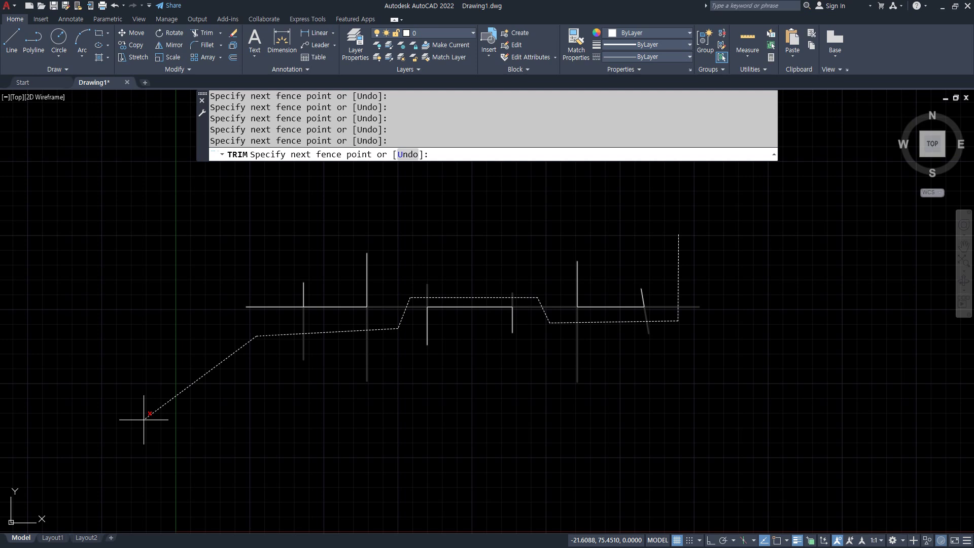
{"action": "key", "text": "Return"}
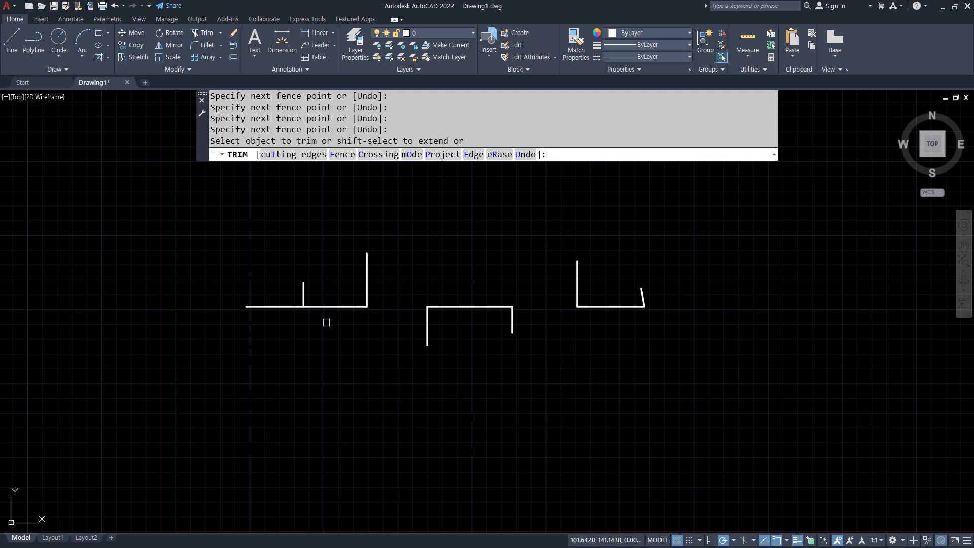
- Trim the horizontal line's left end with a second Fence crossing it vertically, and finish the command
{"action": "type", "text": "F"}
{"action": "key", "text": "Return"}
{"action": "left_click", "coordinate": [266, 234]}
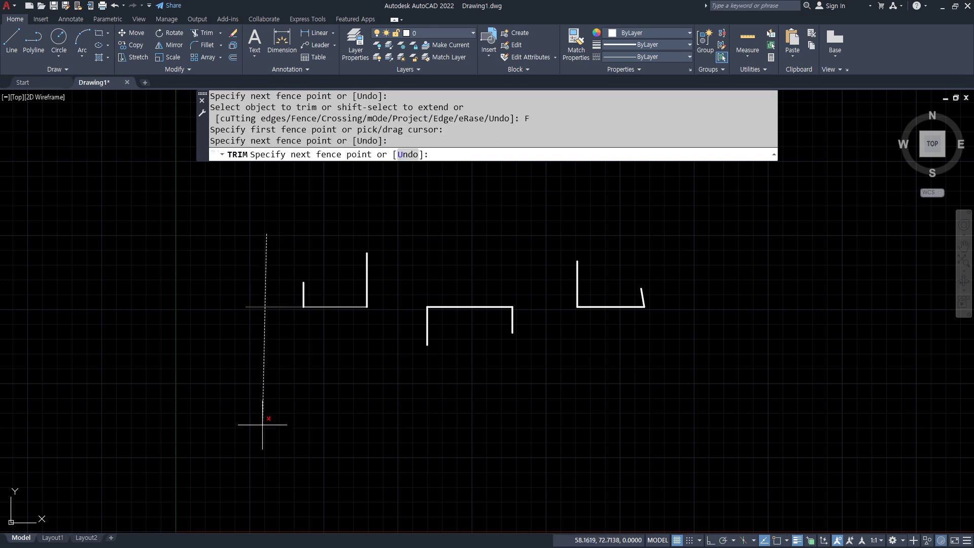
{"action": "left_click", "coordinate": [263, 425]}
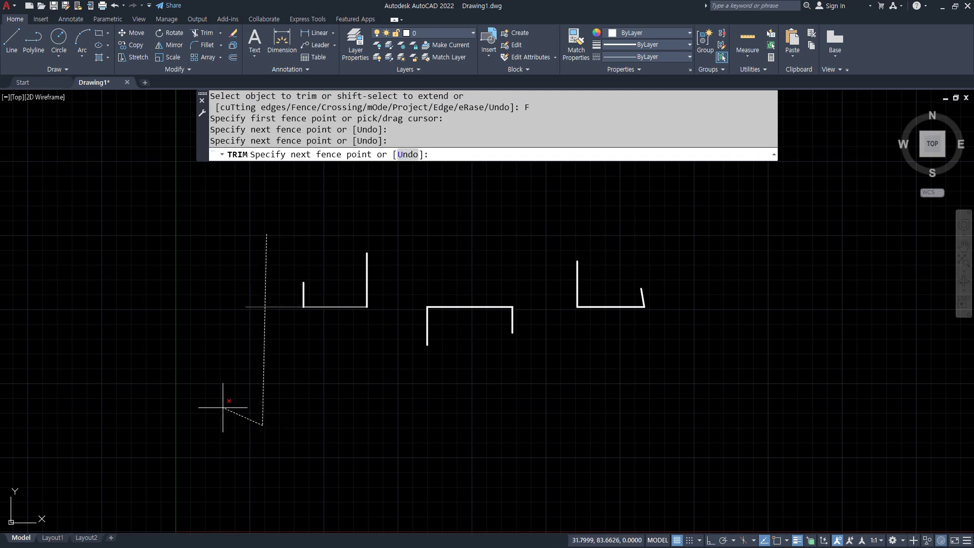
{"action": "key", "text": "Return"}
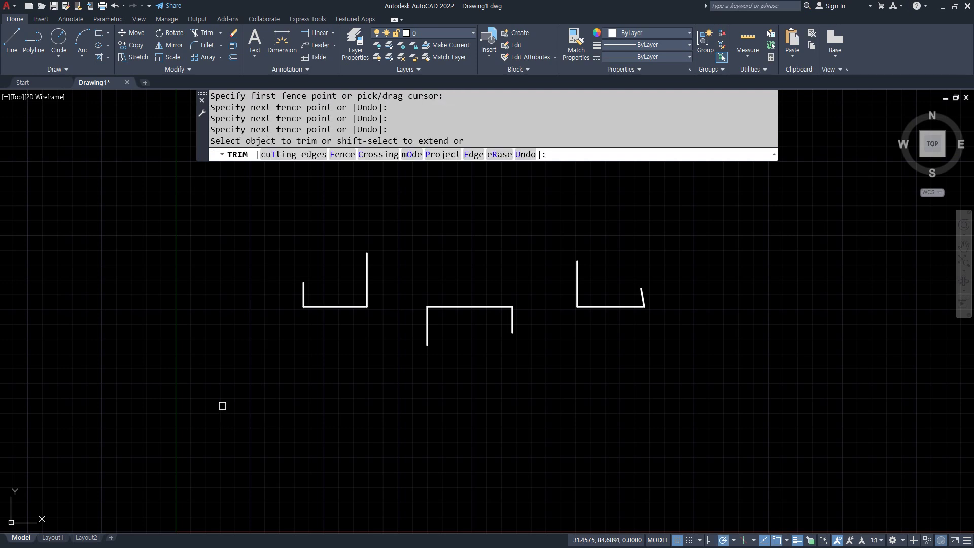
{"action": "key", "text": "Return"}
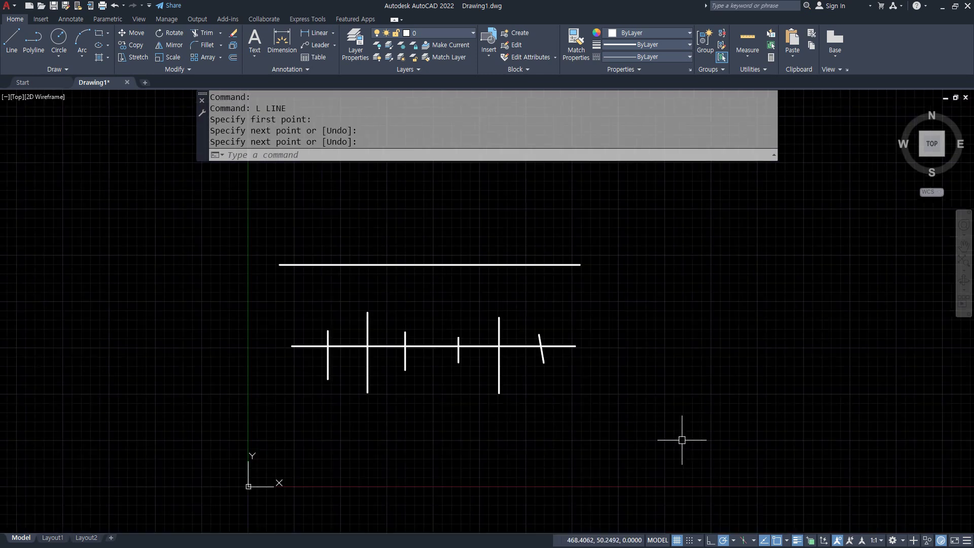
- Start Trim with all objects as cutting edges and set the implied edge extension mode to Extend
{"action": "type", "text": "tr"}
{"action": "key", "text": "Return"}
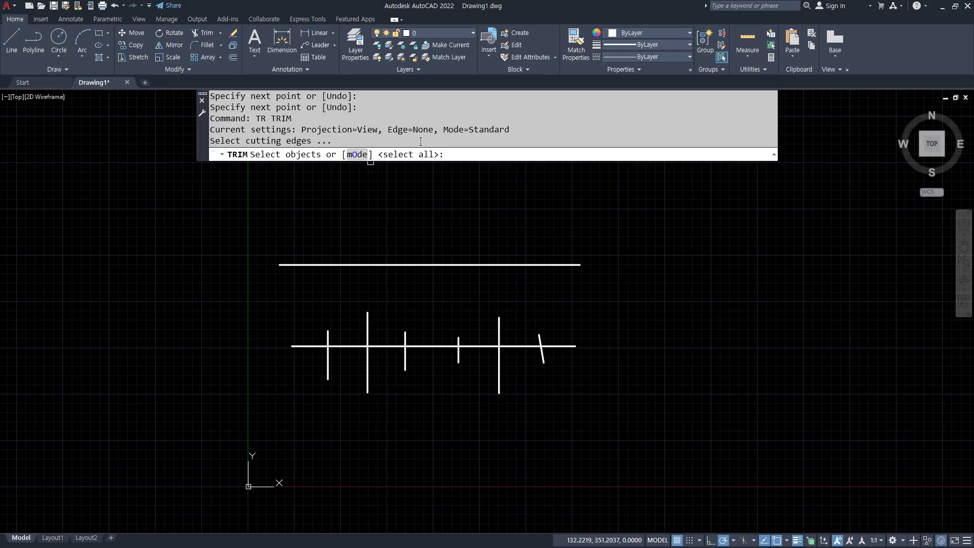
{"action": "key", "text": "Return"}
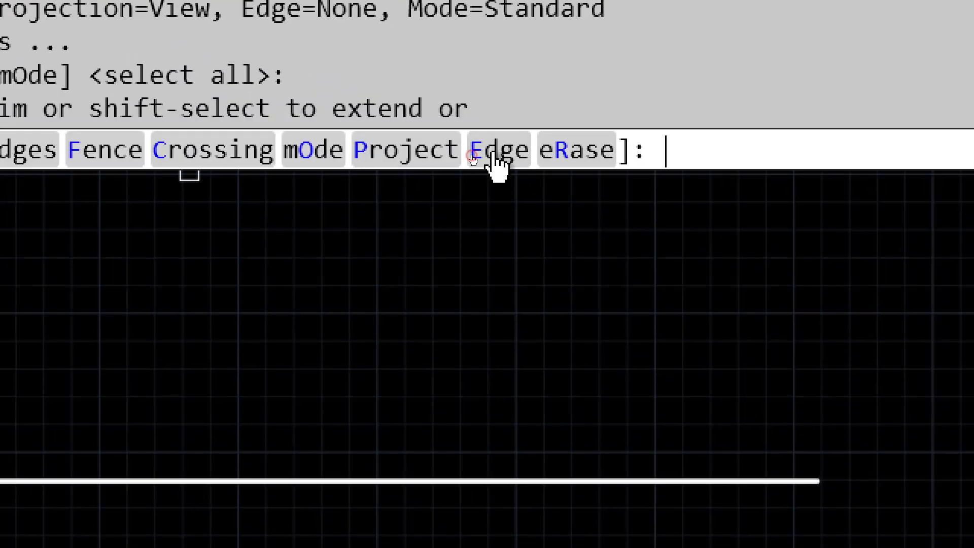
{"action": "left_click", "coordinate": [491, 158]}
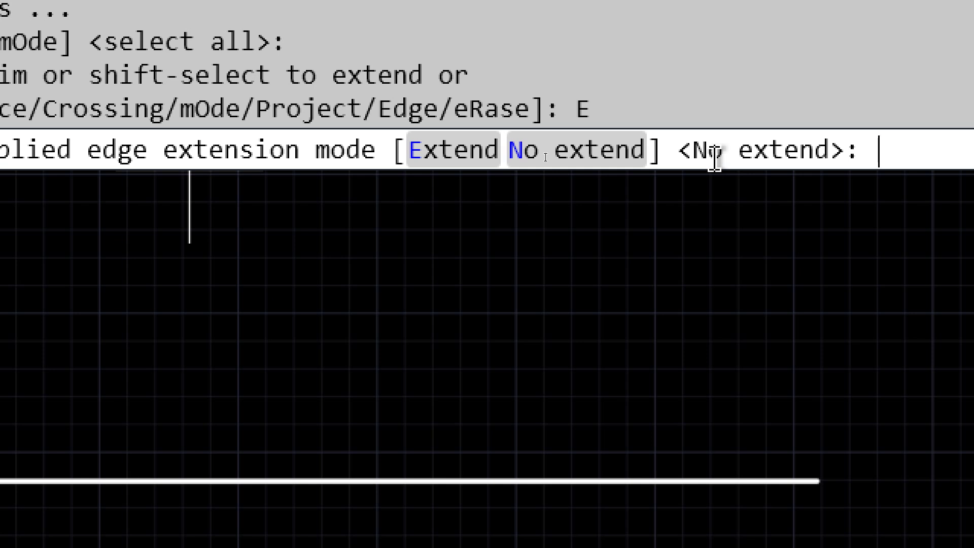
{"action": "left_click", "coordinate": [449, 153]}
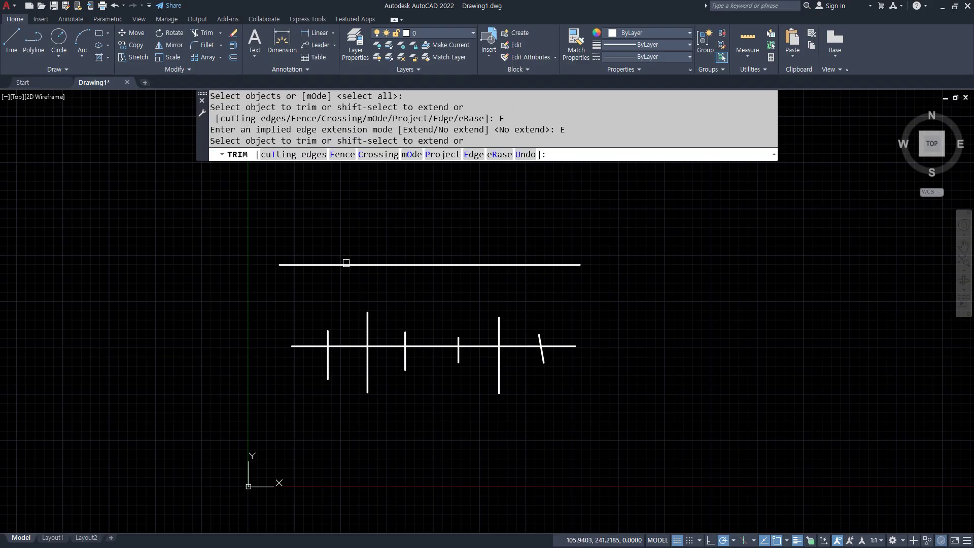
- Trim the upper horizontal line above the gaps between the first and second, third and fourth, and fifth and sixth crossing lines
{"action": "left_click", "coordinate": [346, 263]}
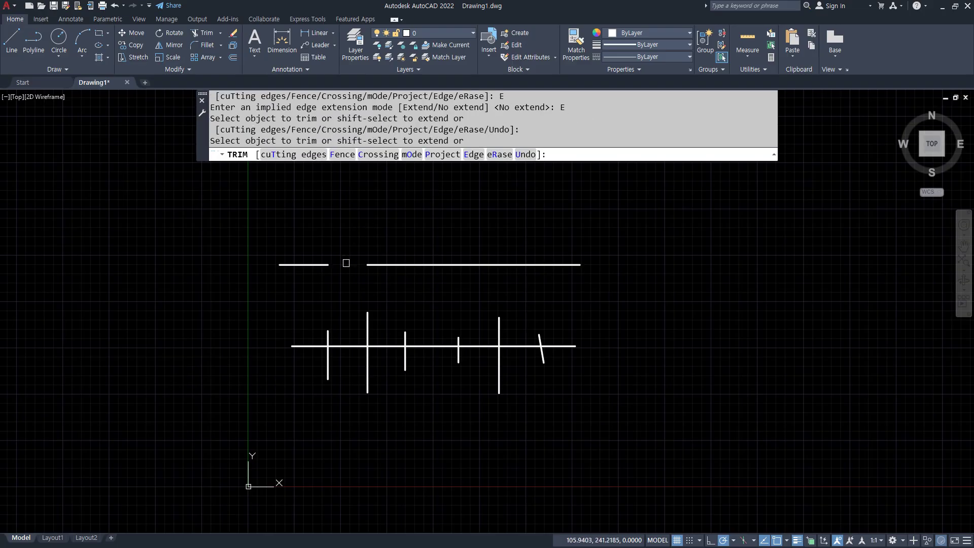
{"action": "left_click", "coordinate": [432, 264]}
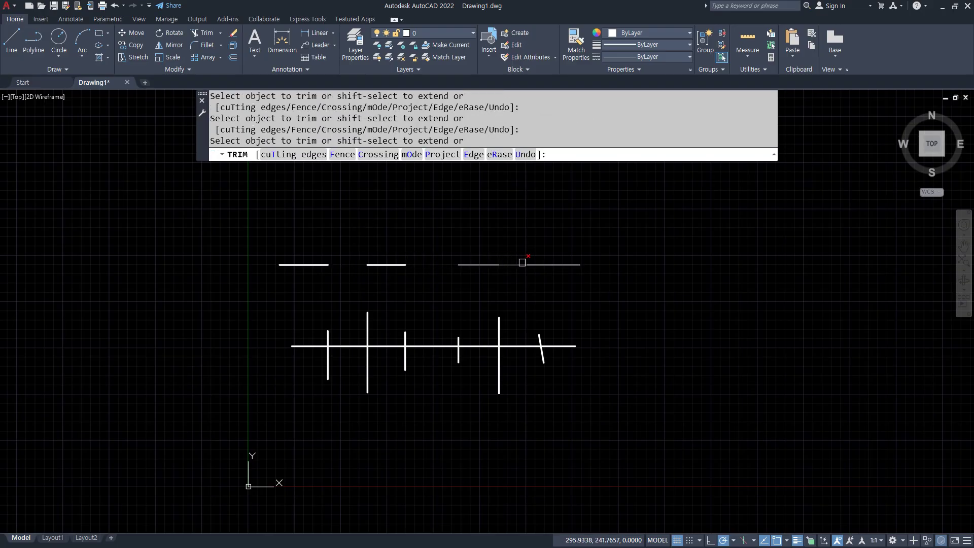
{"action": "left_click", "coordinate": [521, 264]}
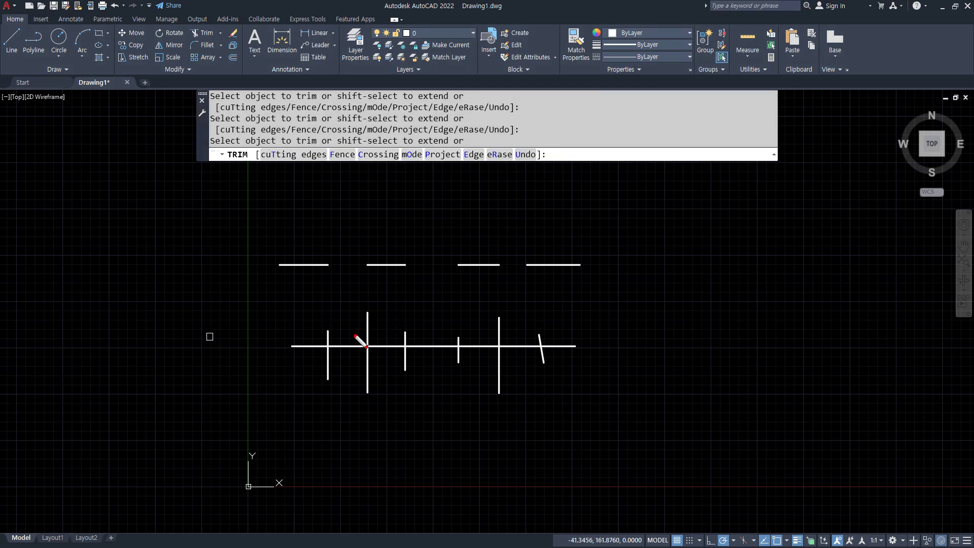
{"action": "mouse_move", "coordinate": [321, 334]}
{"action": "left_mouse_down"}
{"action": "mouse_move", "coordinate": [345, 339]}
{"action": "mouse_move", "coordinate": [327, 329]}
{"action": "mouse_move", "coordinate": [328, 283]}
{"action": "mouse_move", "coordinate": [336, 280]}
{"action": "left_mouse_up"}
{"action": "mouse_move", "coordinate": [538, 333]}
{"action": "left_mouse_down"}
{"action": "mouse_move", "coordinate": [527, 282]}
{"action": "mouse_move", "coordinate": [537, 280]}
{"action": "left_mouse_up"}
{"action": "mouse_move", "coordinate": [507, 327]}
{"action": "left_mouse_down"}
{"action": "mouse_move", "coordinate": [485, 280]}
{"action": "mouse_move", "coordinate": [510, 279]}
{"action": "left_mouse_up"}
{"action": "mouse_move", "coordinate": [468, 329]}
{"action": "left_mouse_down"}
{"action": "mouse_move", "coordinate": [456, 345]}
{"action": "mouse_move", "coordinate": [445, 278]}
{"action": "mouse_move", "coordinate": [462, 278]}
{"action": "left_mouse_up"}
{"action": "mouse_move", "coordinate": [416, 335]}
{"action": "left_mouse_down"}
{"action": "mouse_move", "coordinate": [405, 333]}
{"action": "mouse_move", "coordinate": [408, 279]}
{"action": "mouse_move", "coordinate": [418, 285]}
{"action": "left_mouse_up"}
{"action": "mouse_move", "coordinate": [387, 319]}
{"action": "left_mouse_down"}
{"action": "mouse_move", "coordinate": [376, 327]}
{"action": "mouse_move", "coordinate": [355, 288]}
{"action": "mouse_move", "coordinate": [382, 282]}
{"action": "left_mouse_up"}
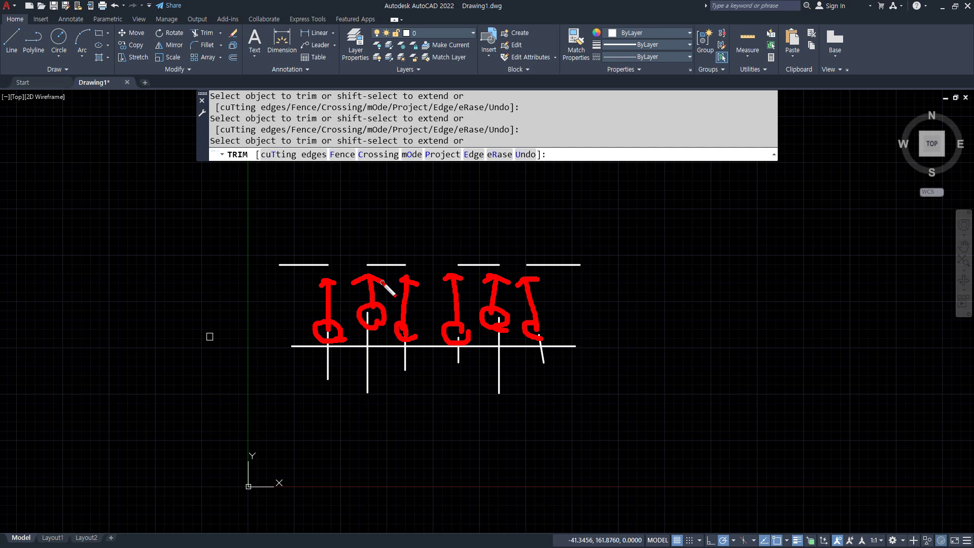
{"action": "key", "text": "Escape"}
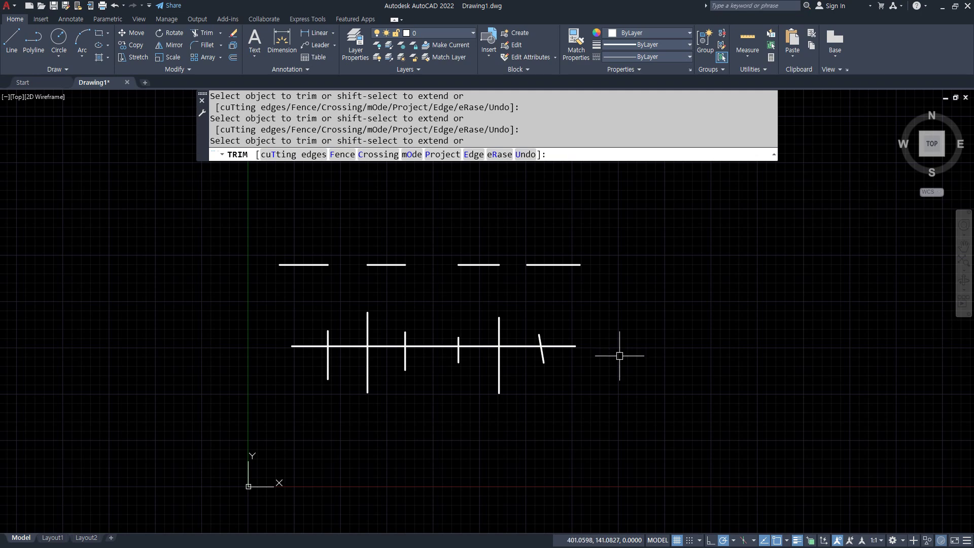
- End the trim of the upper horizontal line and undo it, leaving nothing selected
{"action": "key", "text": "Escape"}
{"action": "key", "text": "ctrl+z"}
{"action": "left_click", "coordinate": [328, 329]}
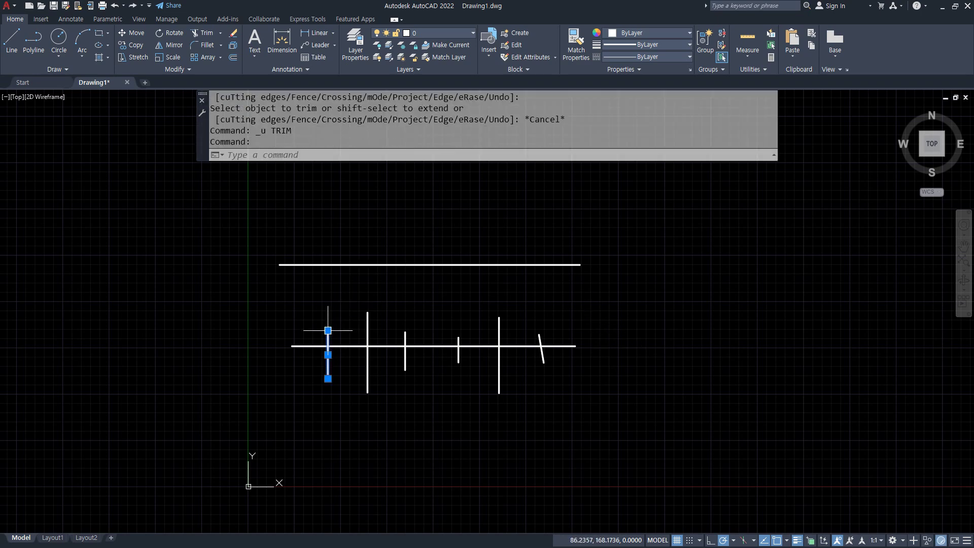
{"action": "key", "text": "Escape"}
- Stretch the second vertical's upper endpoint straight up past the upper horizontal line
{"action": "left_click", "coordinate": [370, 320]}
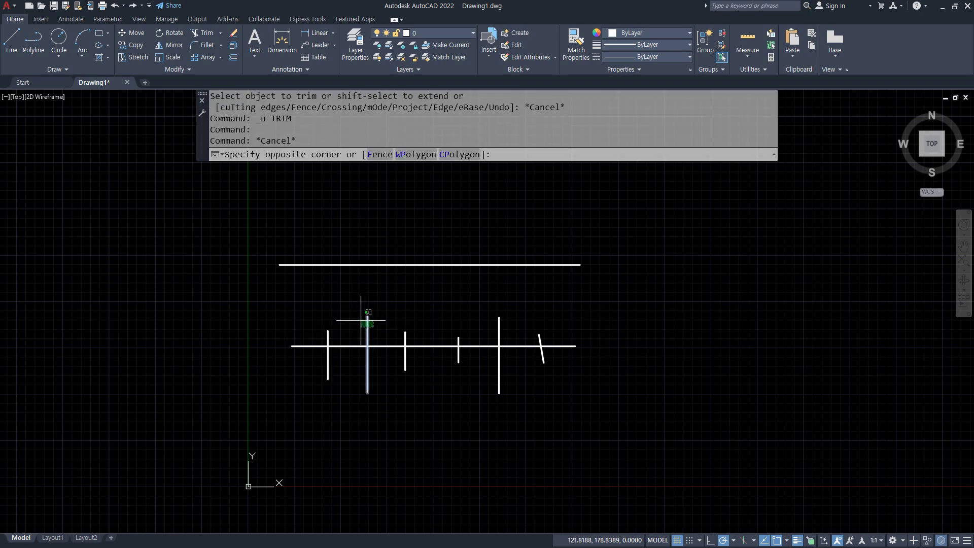
{"action": "left_click", "coordinate": [367, 312]}
{"action": "left_click", "coordinate": [367, 312]}
{"action": "left_click", "coordinate": [367, 226]}
{"action": "key", "text": "Escape"}
- Stretch the upper endpoint of the long vertical beside the slanted line straight up past the upper horizontal line
{"action": "left_click", "coordinate": [499, 325]}
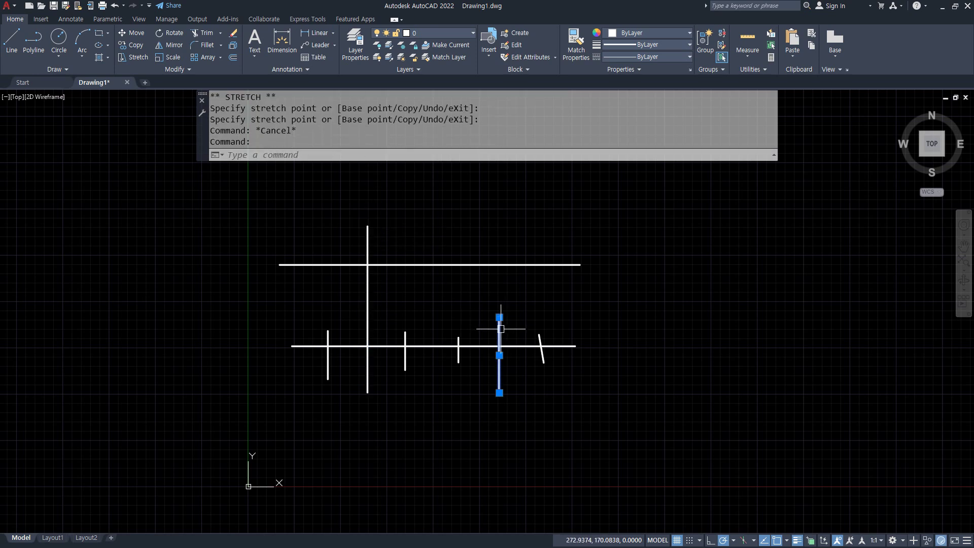
{"action": "left_click", "coordinate": [499, 317]}
{"action": "left_click", "coordinate": [499, 220]}
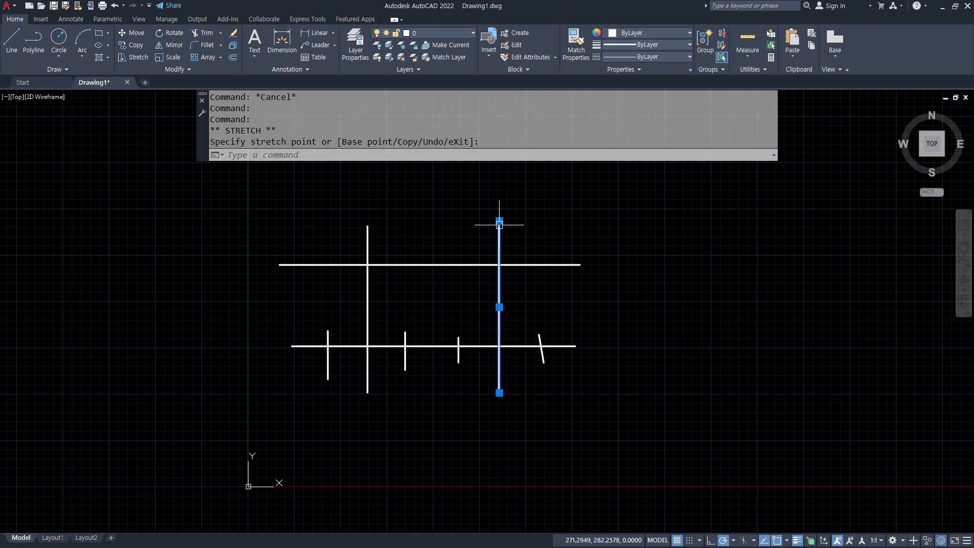
- Start a trim with all objects as cutting edges and set the Edge mode to Extend
{"action": "key", "text": "Escape"}
{"action": "type", "text": "tr"}
{"action": "key", "text": "Return"}
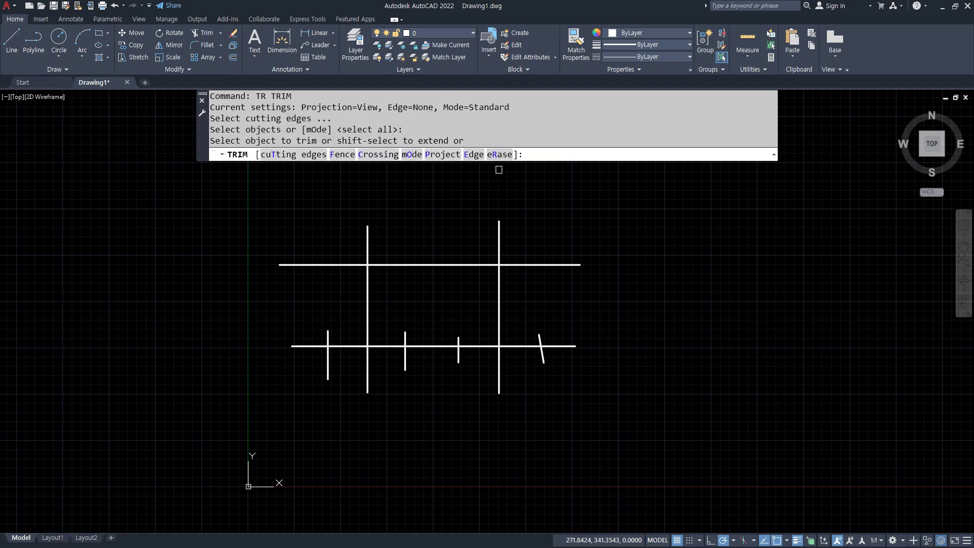
{"action": "left_click", "coordinate": [471, 155]}
{"action": "left_click", "coordinate": [467, 158]}
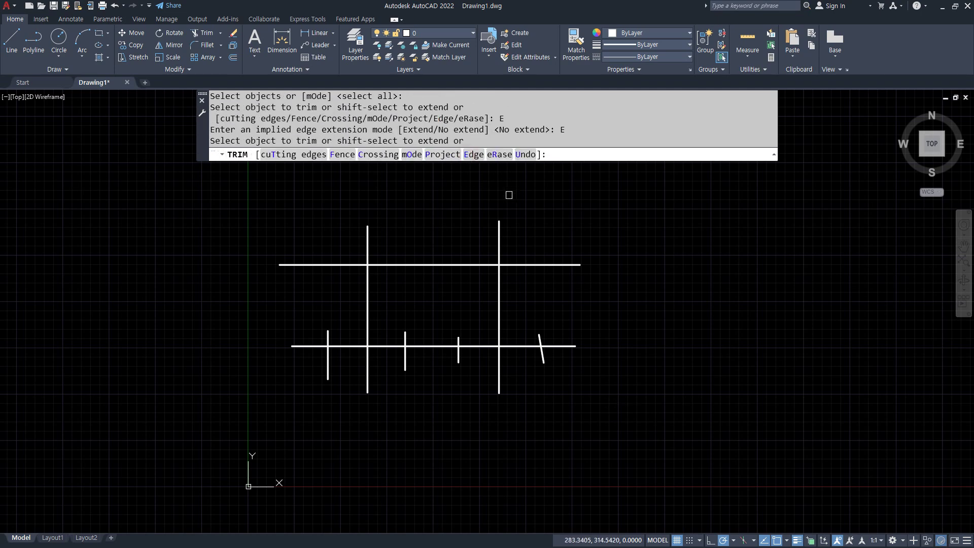
{"action": "mouse_move", "coordinate": [365, 230]}
{"action": "left_mouse_down"}
{"action": "mouse_move", "coordinate": [366, 271]}
{"action": "mouse_move", "coordinate": [478, 260]}
{"action": "mouse_move", "coordinate": [493, 236]}
{"action": "mouse_move", "coordinate": [492, 268]}
{"action": "left_mouse_up"}
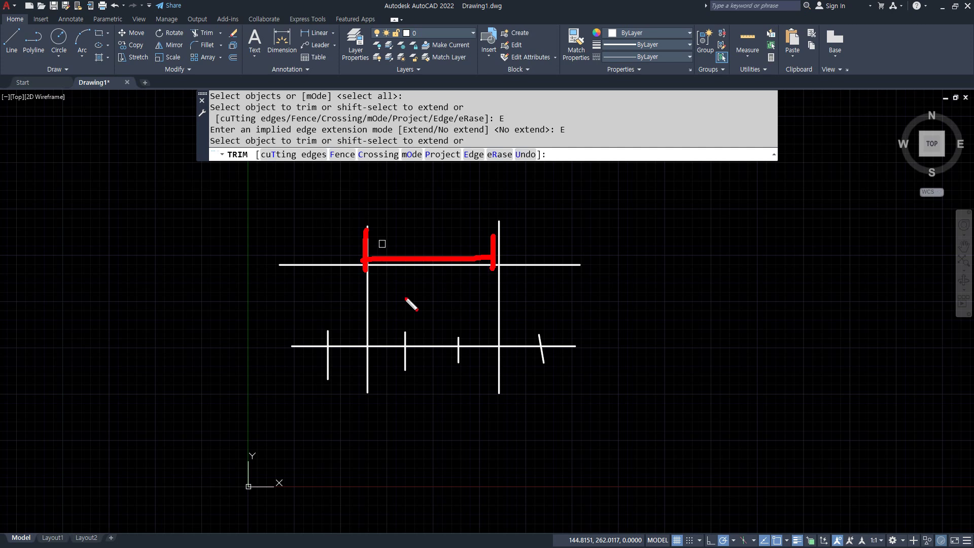
- Trim the upper horizontal line segment by segment between the two long verticals, and undo the trim
{"action": "left_click", "coordinate": [380, 264]}
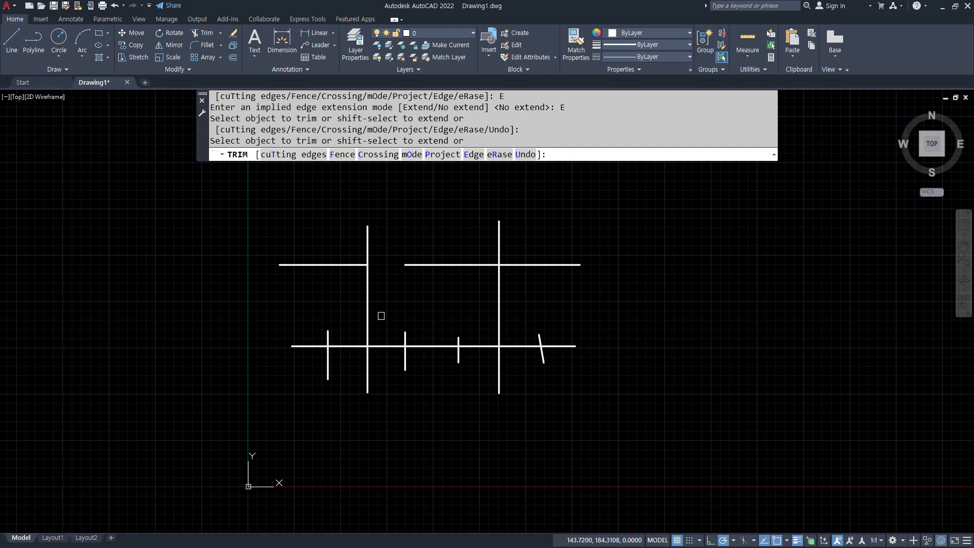
{"action": "left_click", "coordinate": [423, 264]}
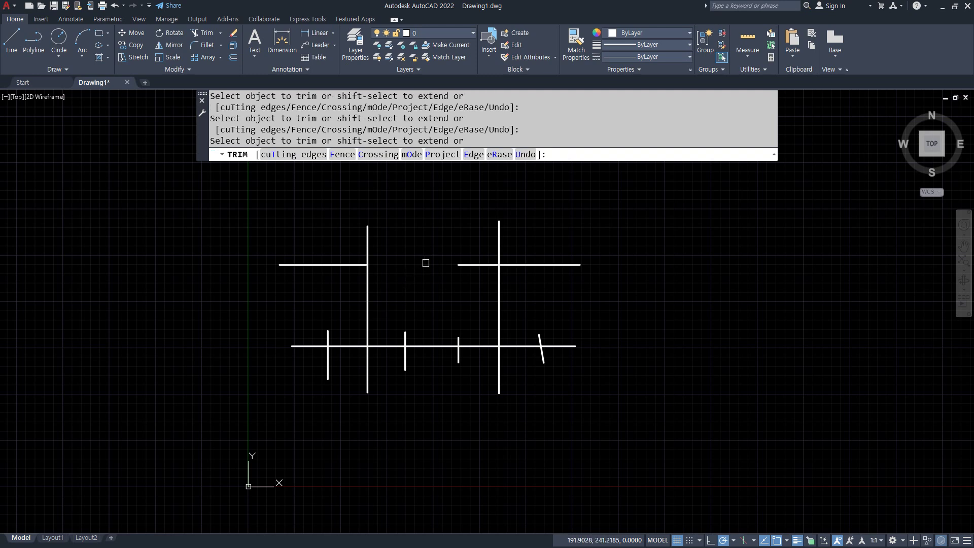
{"action": "left_click", "coordinate": [476, 265]}
{"action": "key", "text": "Escape"}
{"action": "key", "text": "ctrl+z"}
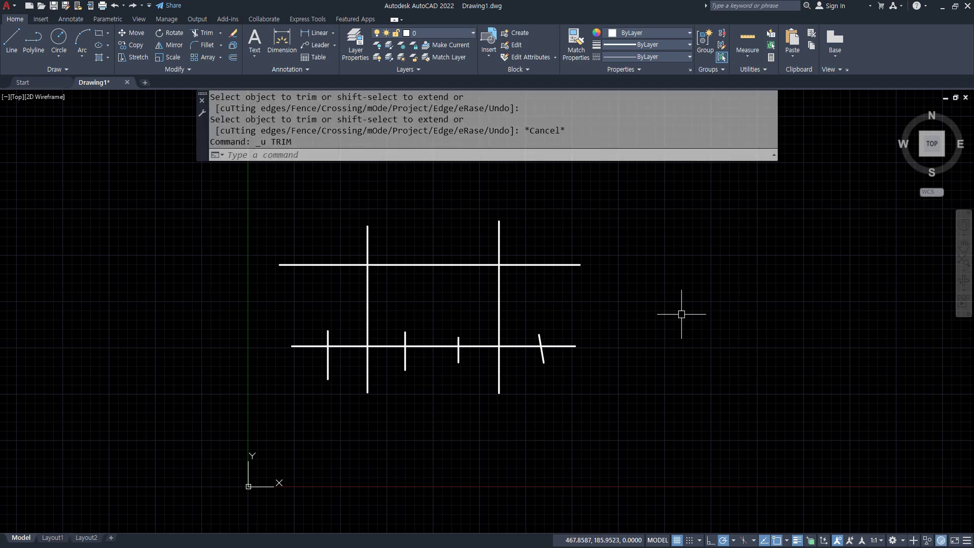
- Trim with Edge set to No extend: the upper horizontal between the long verticals and the lower one between the third and fourth crossing lines
{"action": "type", "text": "tr"}
{"action": "key", "text": "Return"}
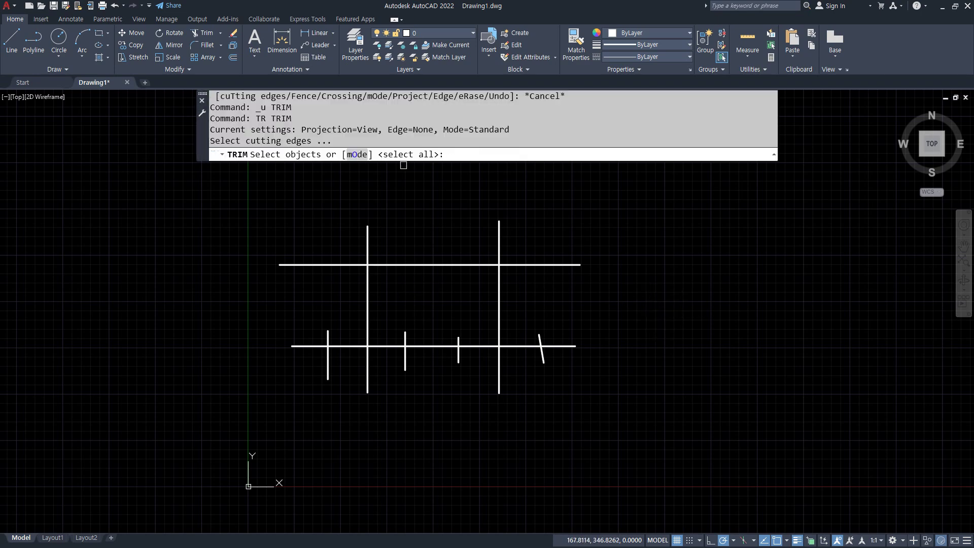
{"action": "key", "text": "Return"}
{"action": "left_click", "coordinate": [474, 155]}
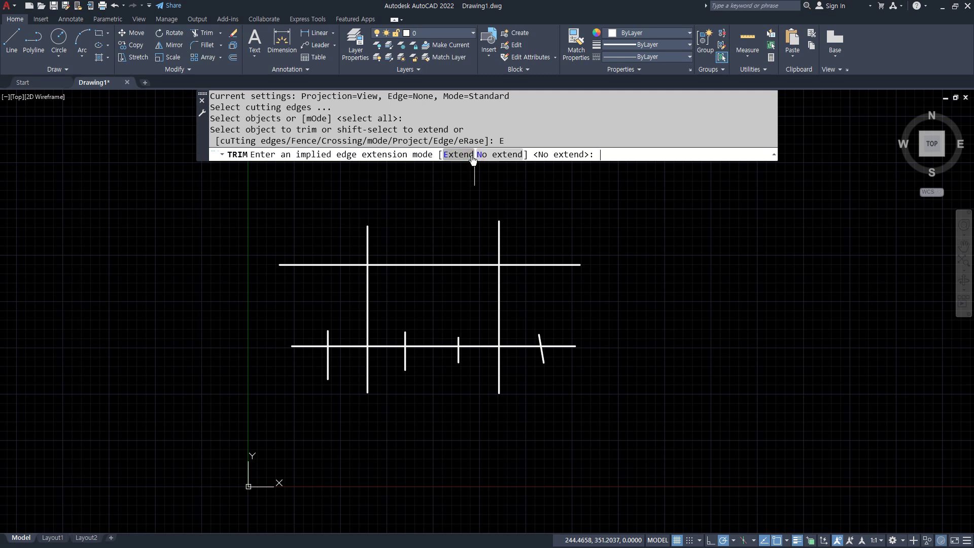
{"action": "left_click", "coordinate": [516, 154]}
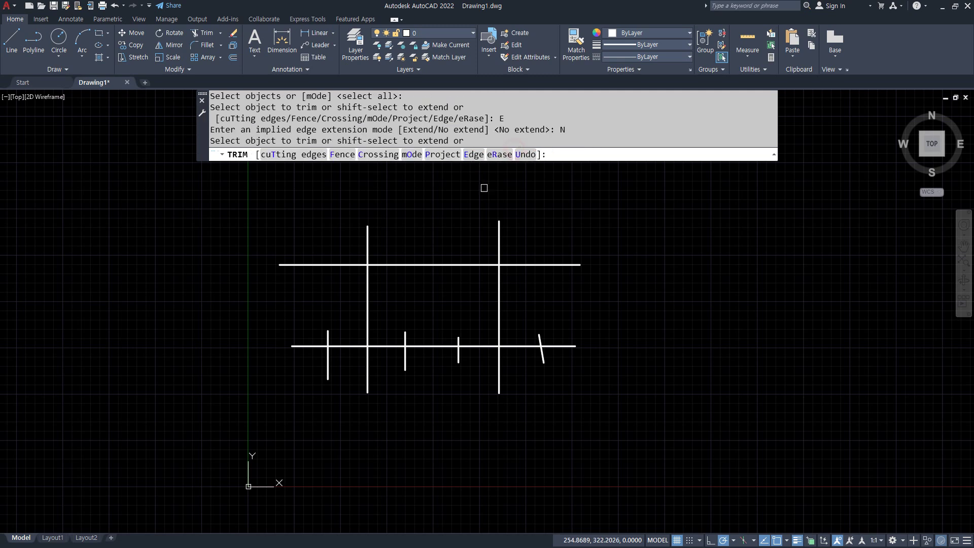
{"action": "left_click", "coordinate": [444, 263]}
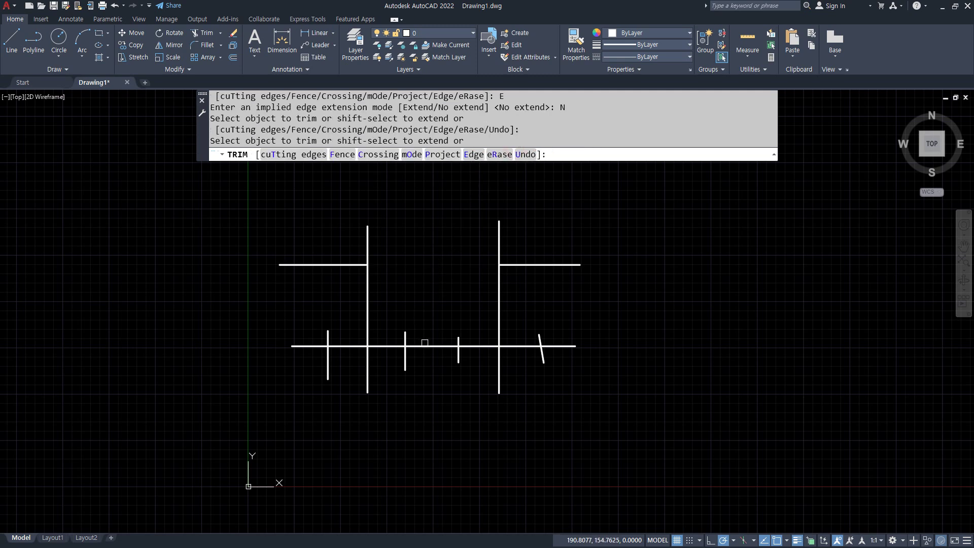
{"action": "left_click", "coordinate": [428, 344]}
{"action": "left_click", "coordinate": [429, 342]}
{"action": "left_click", "coordinate": [432, 351]}
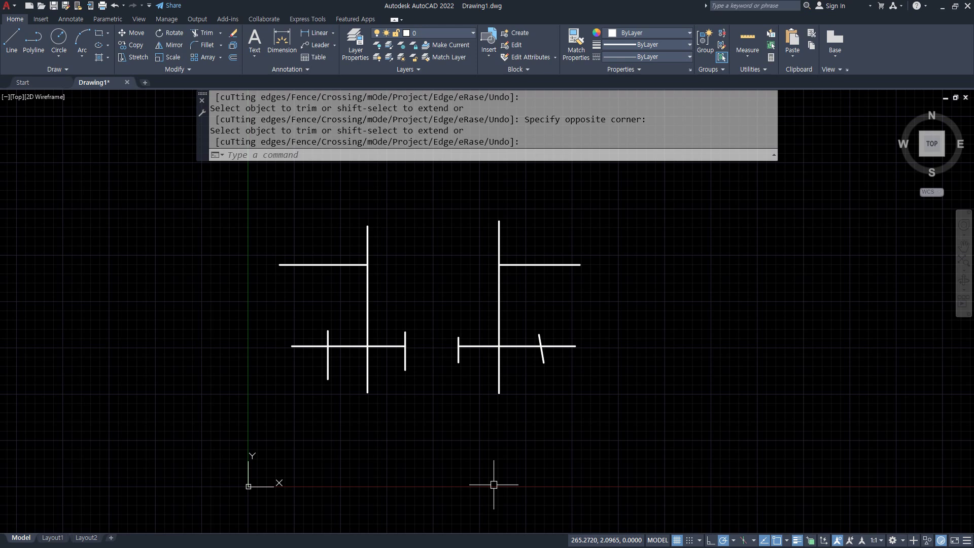
- Undo the trims and the upward stretches of the two long vertical lines
{"action": "key", "text": "ctrl+z"}
{"action": "key", "text": "ctrl+z"}
{"action": "key", "text": "ctrl+z"}
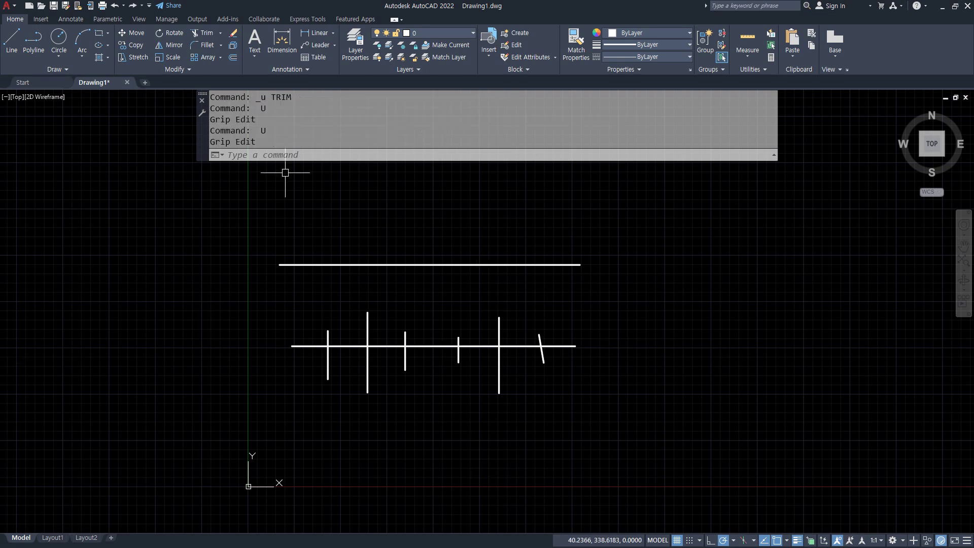
- Examine the Trim command's projection choices, using all objects as cutting edges, and leave without choosing one
{"action": "type", "text": "tr"}
{"action": "key", "text": "Return"}
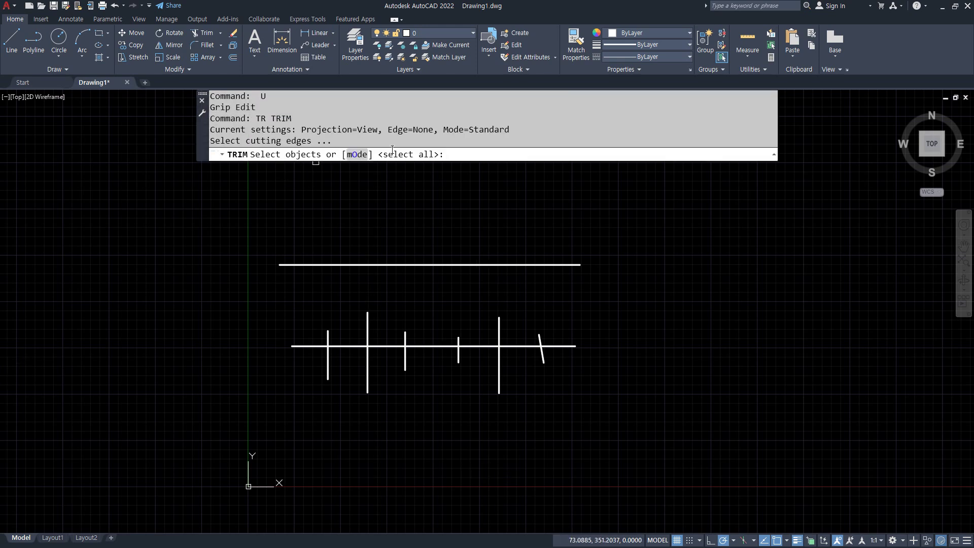
{"action": "key", "text": "Return"}
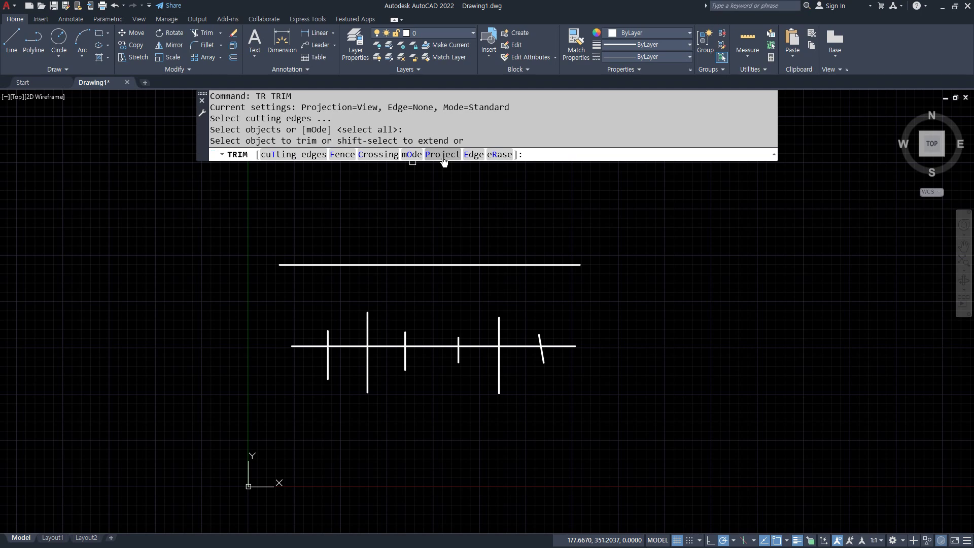
{"action": "left_click", "coordinate": [443, 155]}
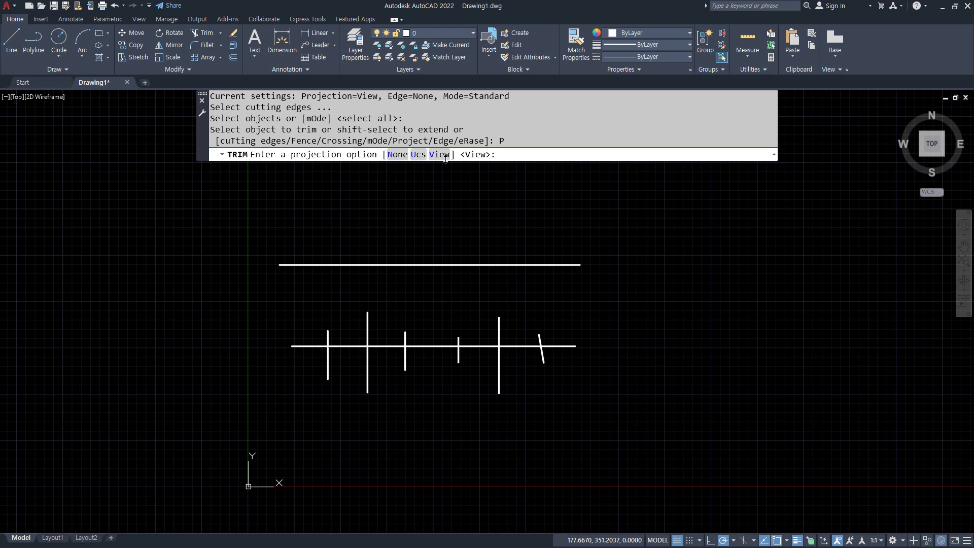
{"action": "key", "text": "Escape"}
{"action": "key", "text": "Escape"}
{"action": "key", "text": "Escape"}
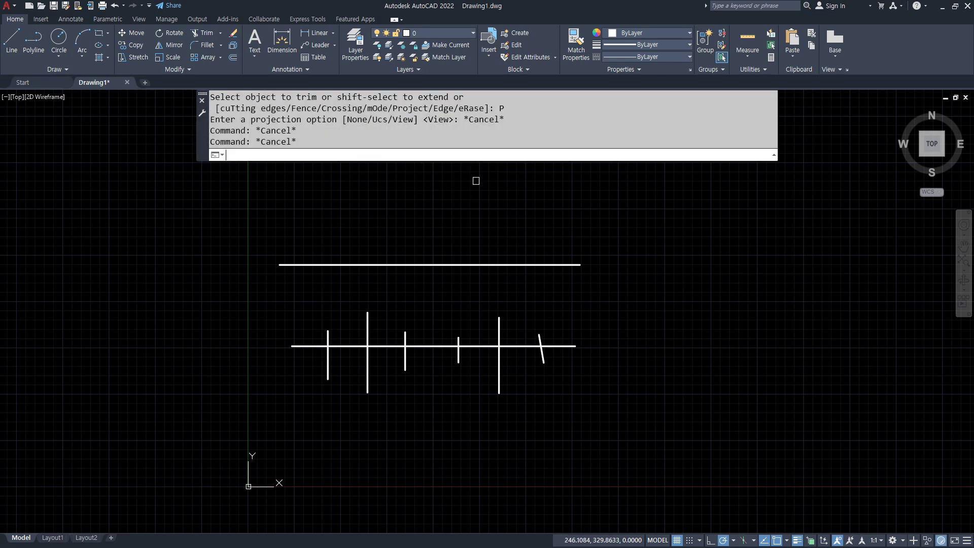
- Switch the Trim mode from within the command to Quick and end the command
{"action": "key", "text": "Return"}
{"action": "key", "text": "Return"}
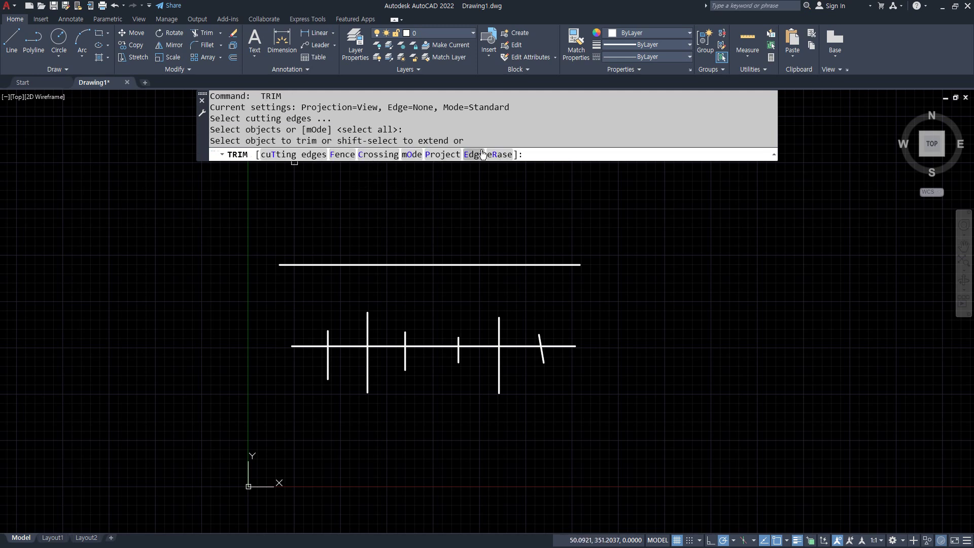
{"action": "left_click", "coordinate": [412, 154]}
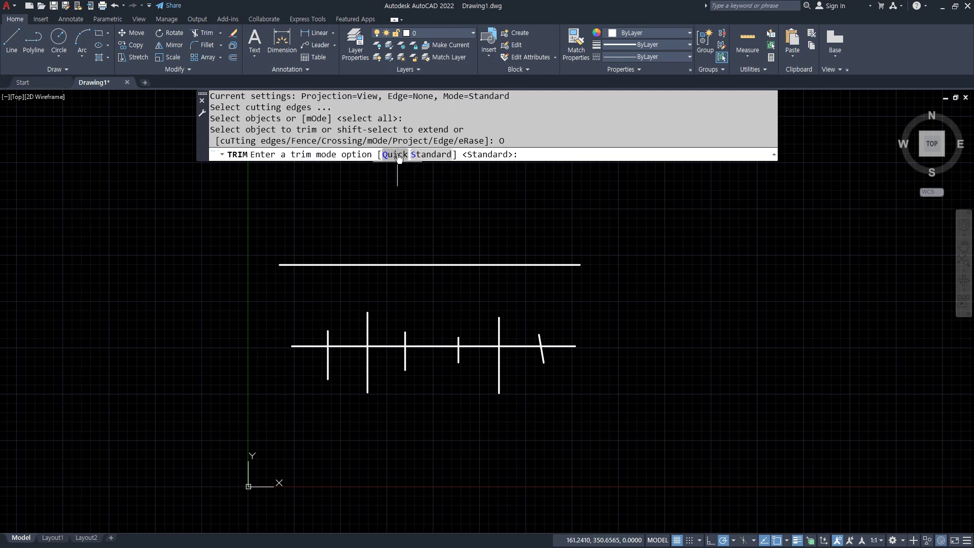
{"action": "left_click", "coordinate": [395, 154]}
{"action": "left_click", "coordinate": [461, 235]}
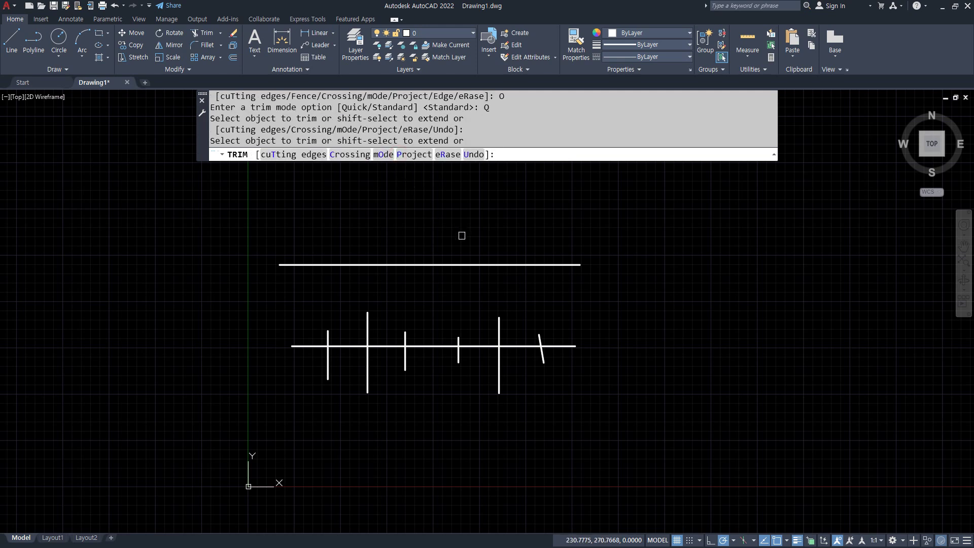
{"action": "key", "text": "Escape"}
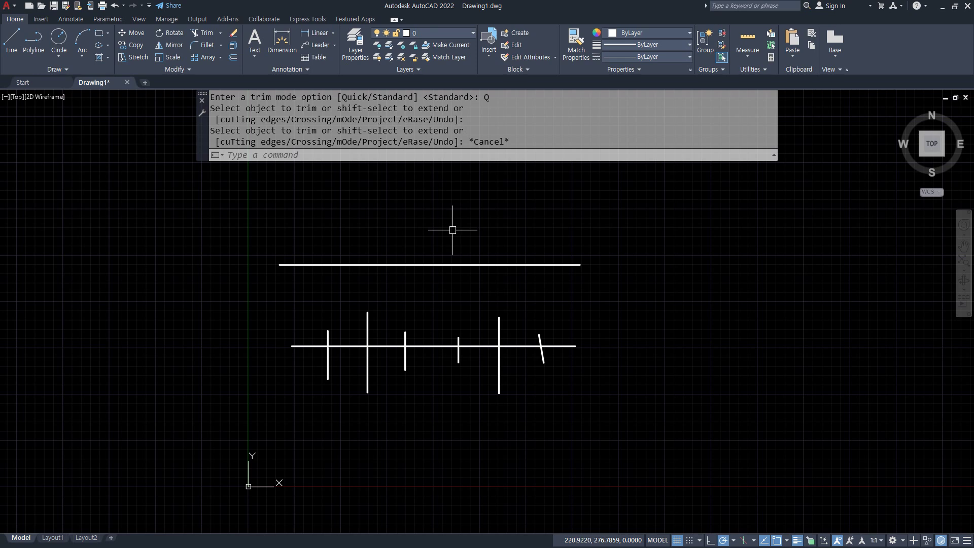
- Set the Trim mode back to Standard and end the command
{"action": "key", "text": "Return"}
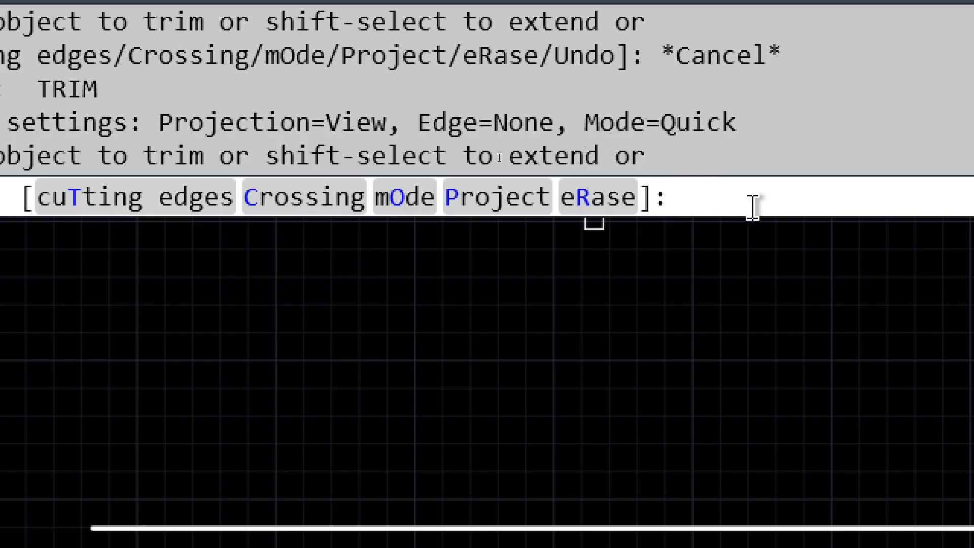
{"action": "left_click", "coordinate": [390, 198]}
{"action": "left_click", "coordinate": [520, 198]}
{"action": "key", "text": "Escape"}
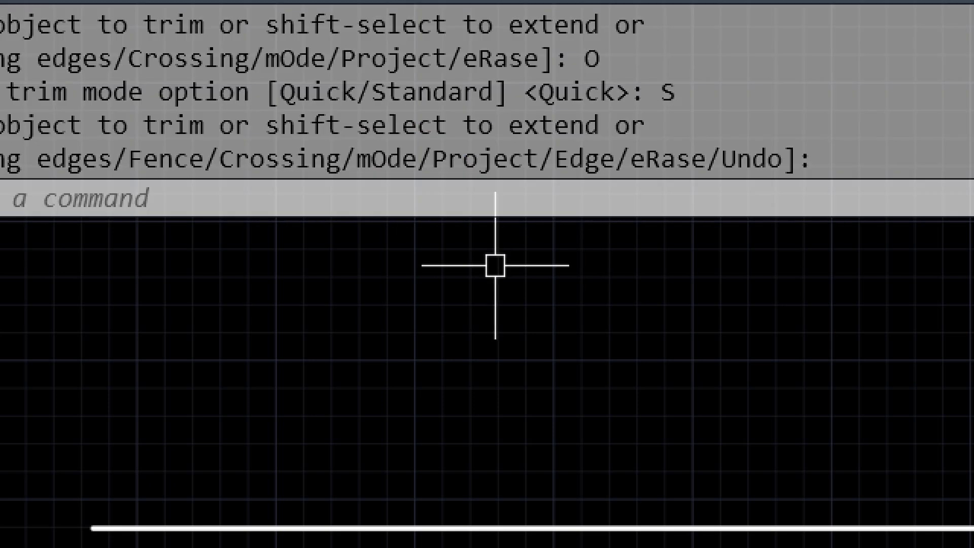
- Set the Trim mode to Quick from the cutting-edge selection prompt and end the command
{"action": "type", "text": "tr"}
{"action": "key", "text": "Return"}
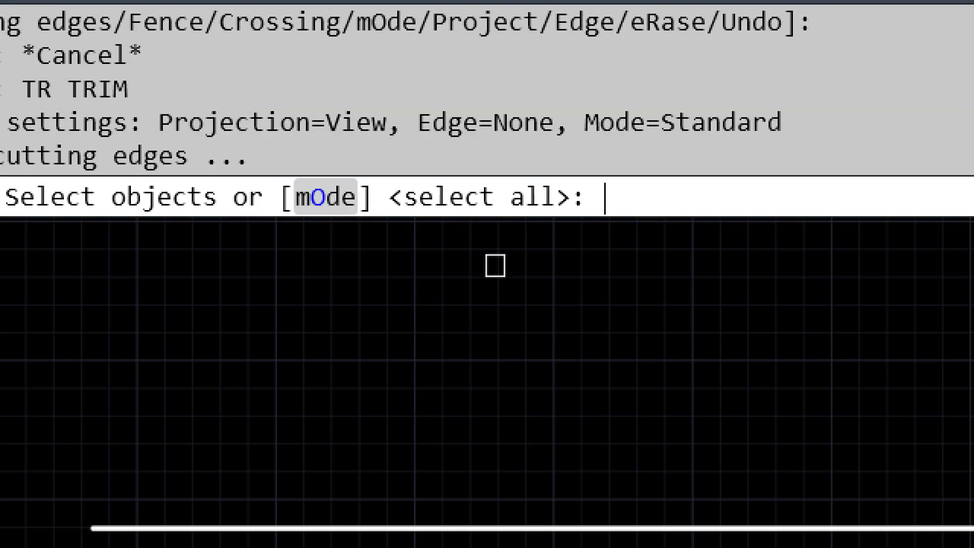
{"action": "left_click", "coordinate": [323, 198]}
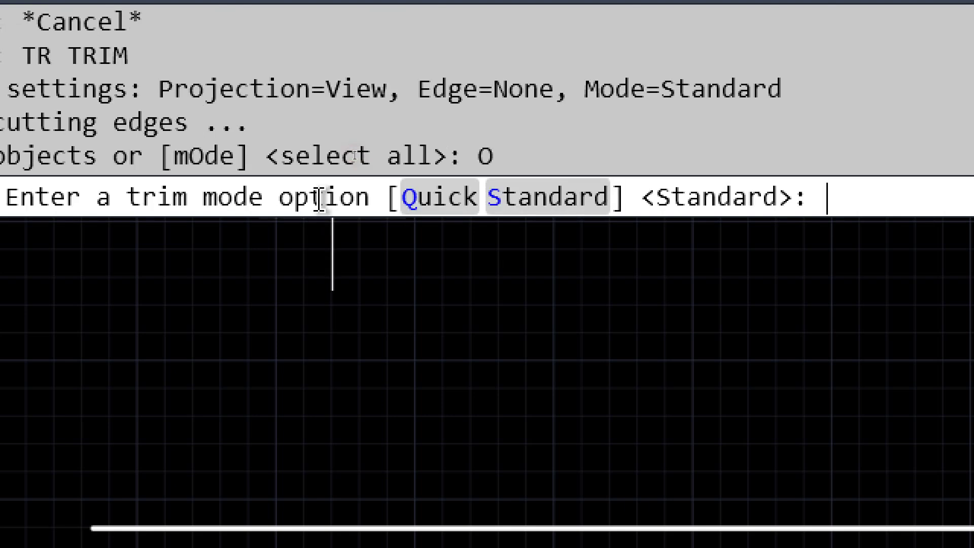
{"action": "left_click", "coordinate": [444, 200]}
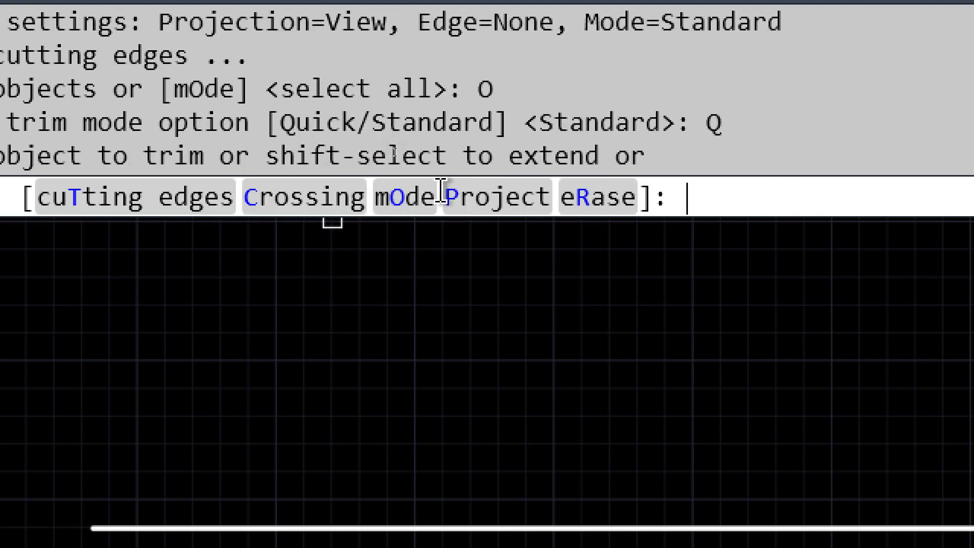
{"action": "left_click", "coordinate": [519, 270]}
{"action": "key", "text": "Return"}
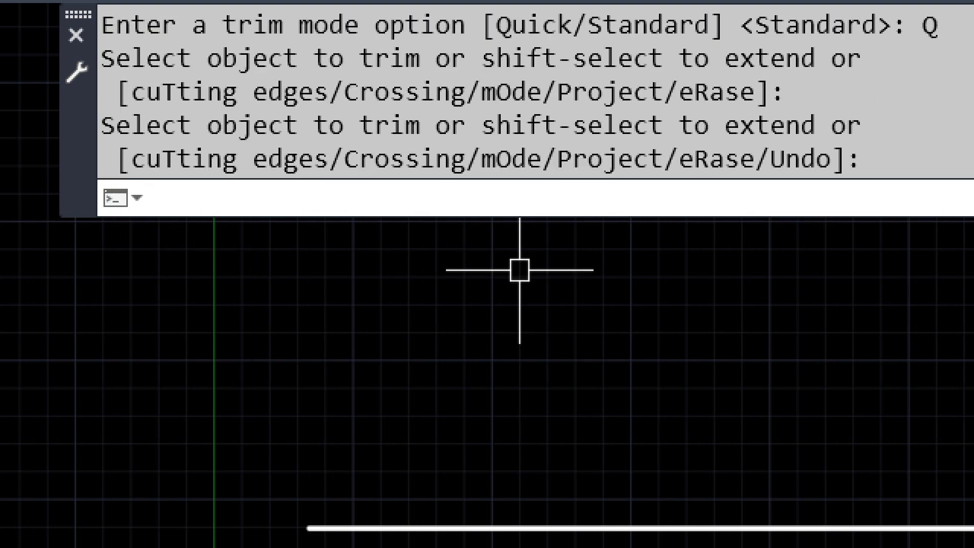
- Restart Trim and check the mode entry in its current settings line, leaving the command without trimming
{"action": "key", "text": "Return"}
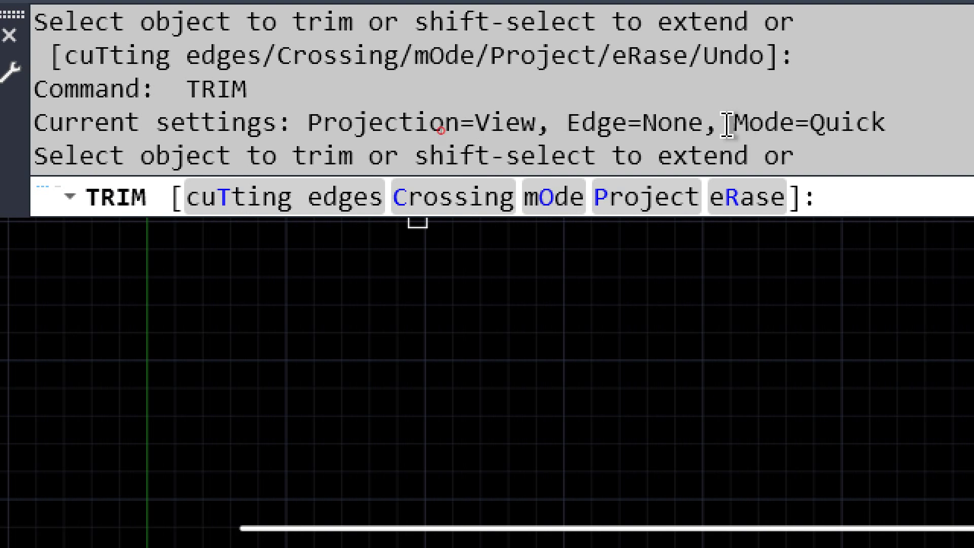
{"action": "left_click_drag", "start_coordinate": [727, 124], "coordinate": [896, 126]}
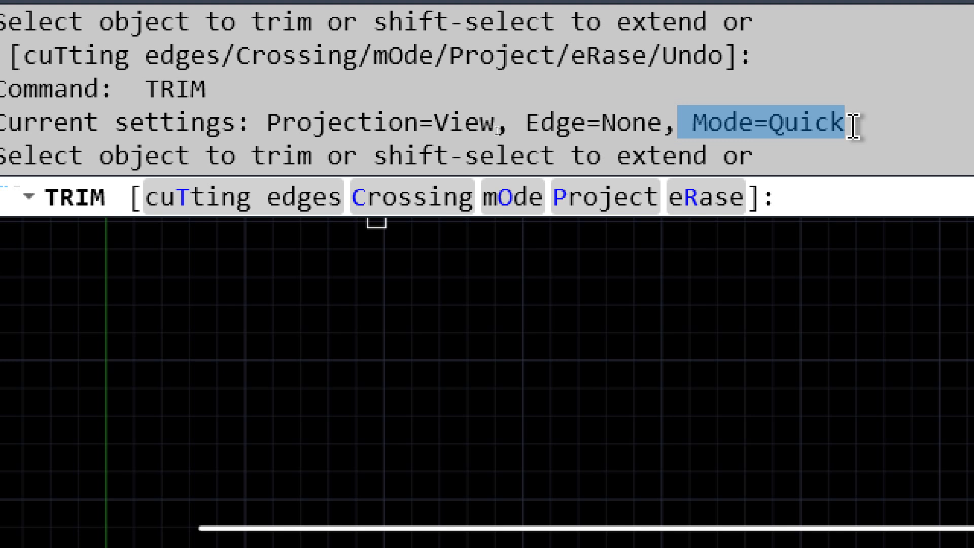
{"action": "key", "text": "Escape"}
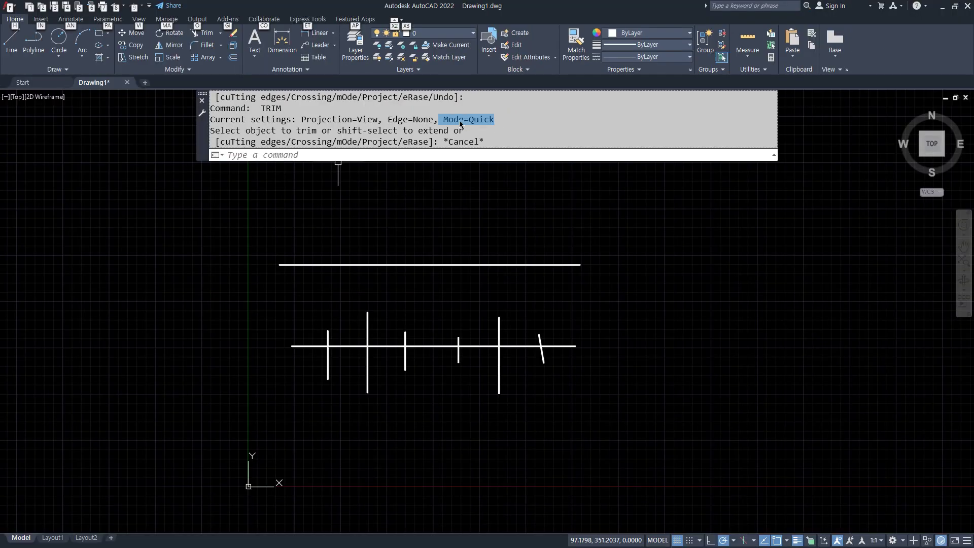
{"action": "left_click", "coordinate": [678, 211]}
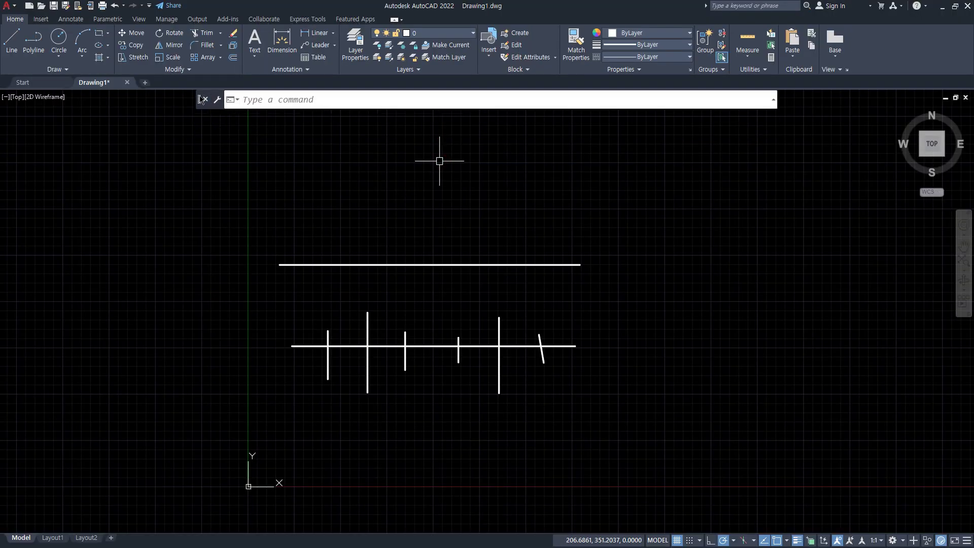
- Move the floating command line below the drawing, test it with Trim, and dock it across the drawing area's lower edge
{"action": "left_click_drag", "start_coordinate": [199, 98], "coordinate": [231, 530]}
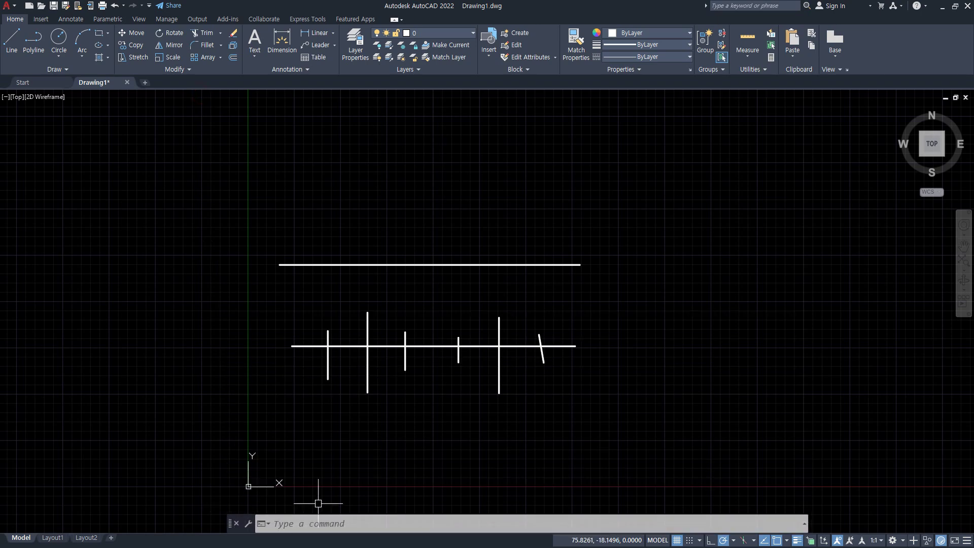
{"action": "type", "text": "tr"}
{"action": "key", "text": "Return"}
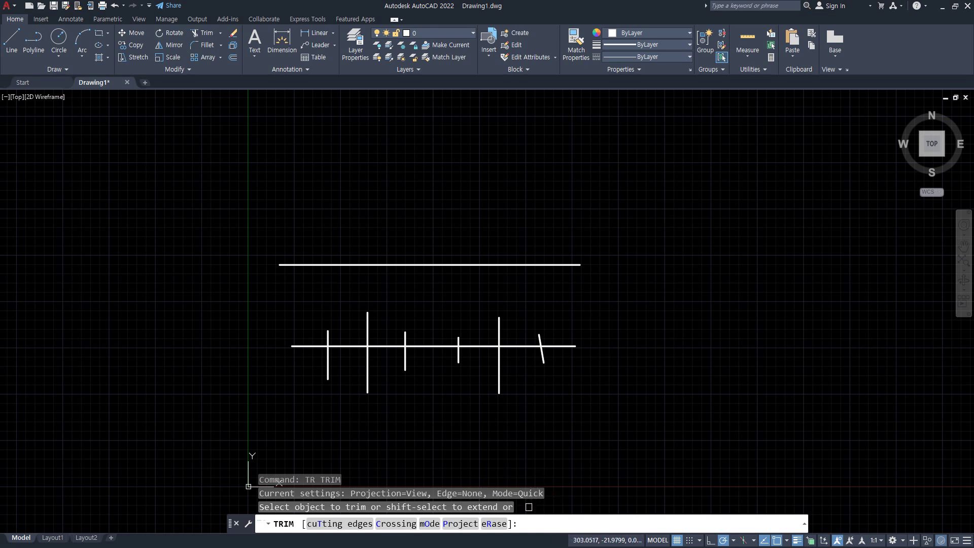
{"action": "key", "text": "Escape"}
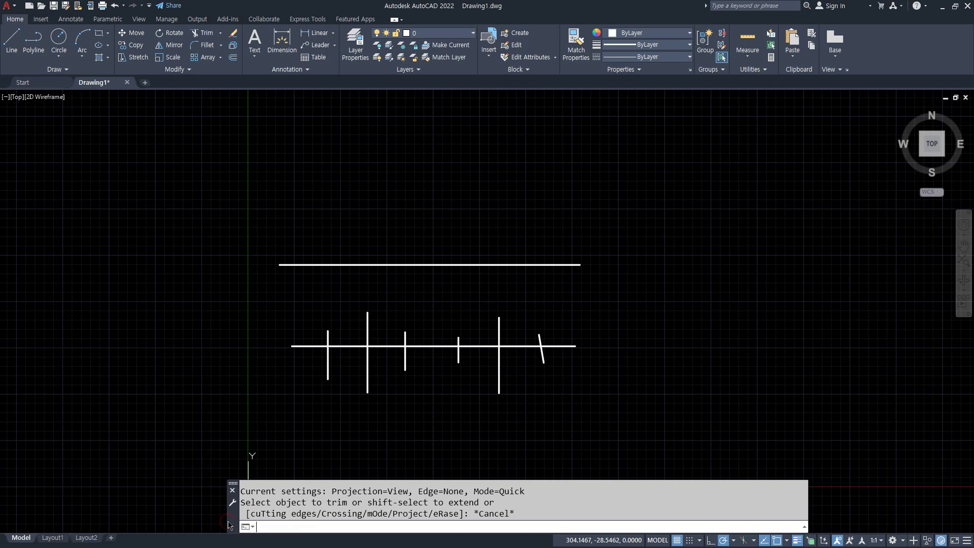
{"action": "mouse_move", "coordinate": [234, 531]}
{"action": "left_mouse_down"}
{"action": "mouse_move", "coordinate": [243, 518]}
{"action": "mouse_move", "coordinate": [243, 539]}
{"action": "mouse_move", "coordinate": [122, 543]}
{"action": "left_mouse_up"}
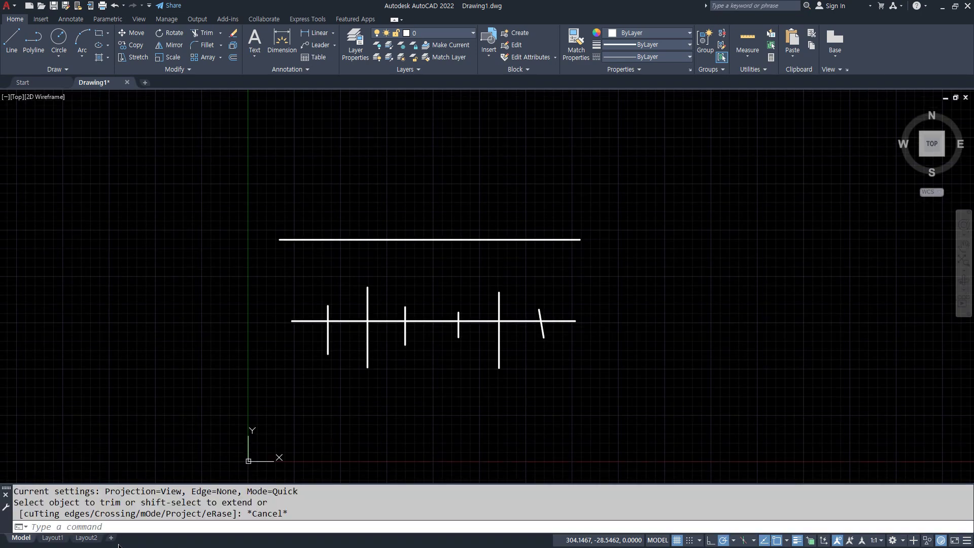
- Test Trim with the docked command line, cancel it, and float the command line across the upper part of the drawing area
{"action": "type", "text": "tr"}
{"action": "key", "text": "Return"}
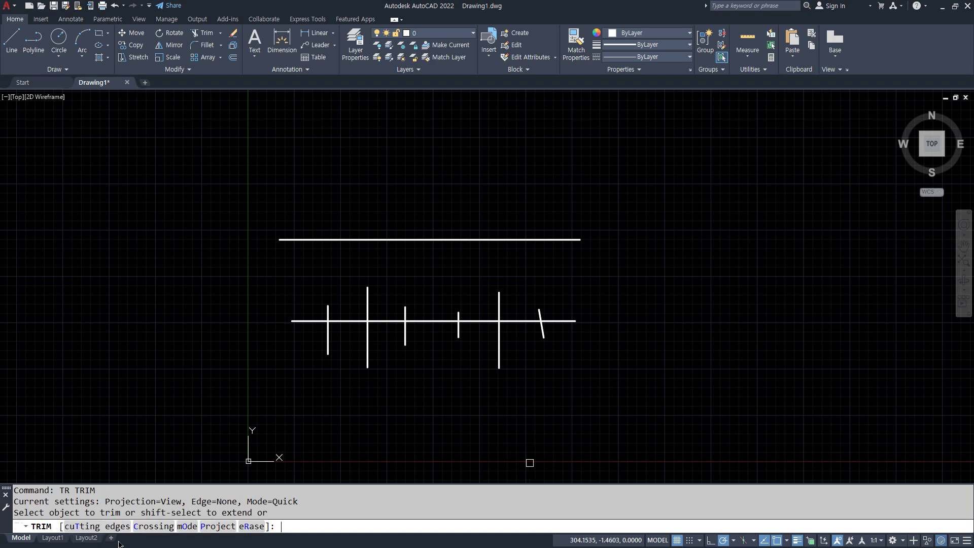
{"action": "left_click_drag", "start_coordinate": [243, 506], "coordinate": [295, 502]}
{"action": "key", "text": "Escape"}
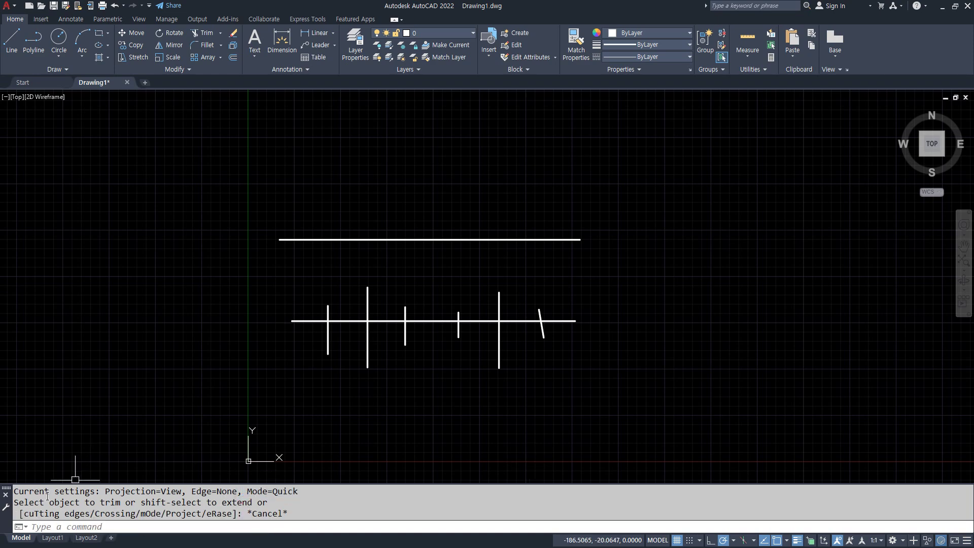
{"action": "mouse_move", "coordinate": [12, 523]}
{"action": "left_mouse_down"}
{"action": "mouse_move", "coordinate": [121, 373]}
{"action": "mouse_move", "coordinate": [213, 108]}
{"action": "left_mouse_up"}
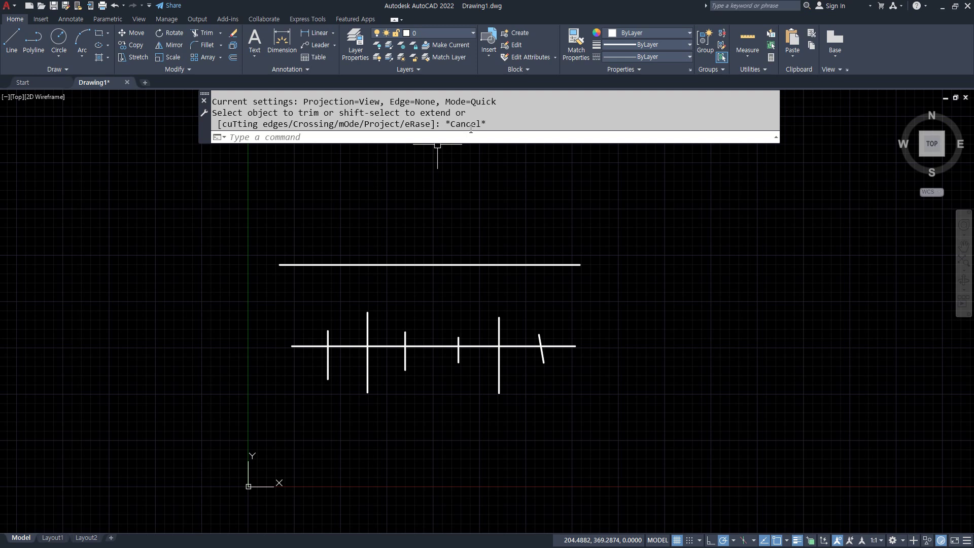
- In Quick mode, fence-trim the crossed horizontal line's right end and the segment beside the right tall vertical, plus the slanted and tall lines' upper ends
{"action": "type", "text": "tr"}
{"action": "key", "text": "Return"}
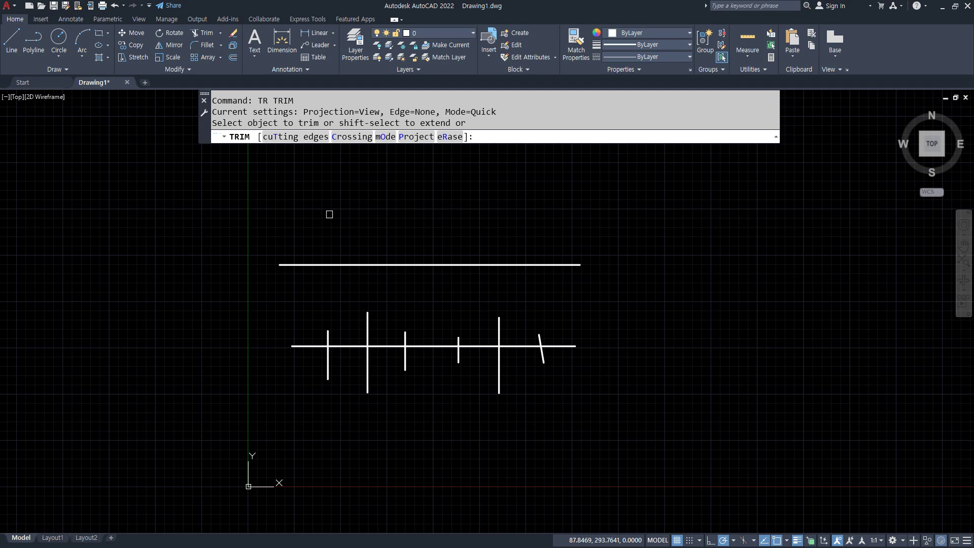
{"action": "left_click", "coordinate": [571, 387]}
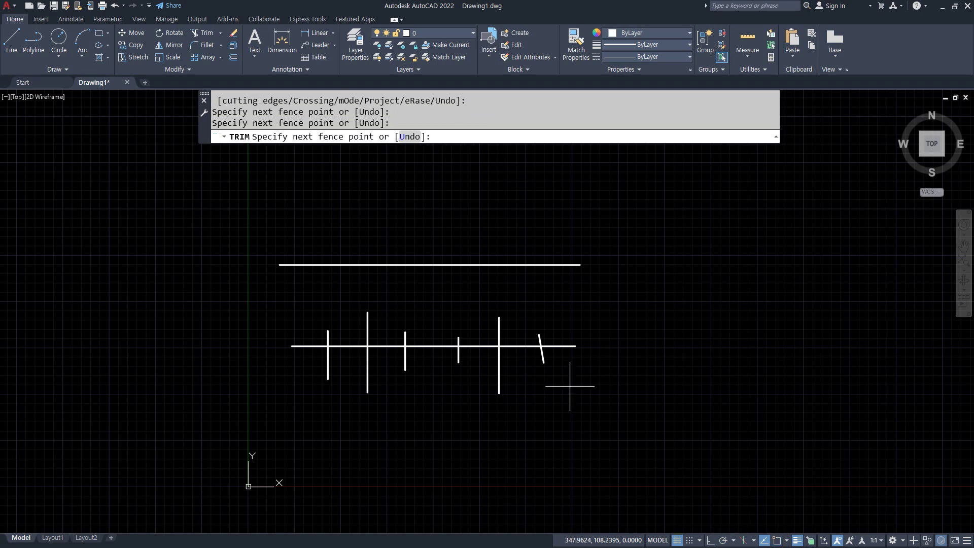
{"action": "key", "text": "Return"}
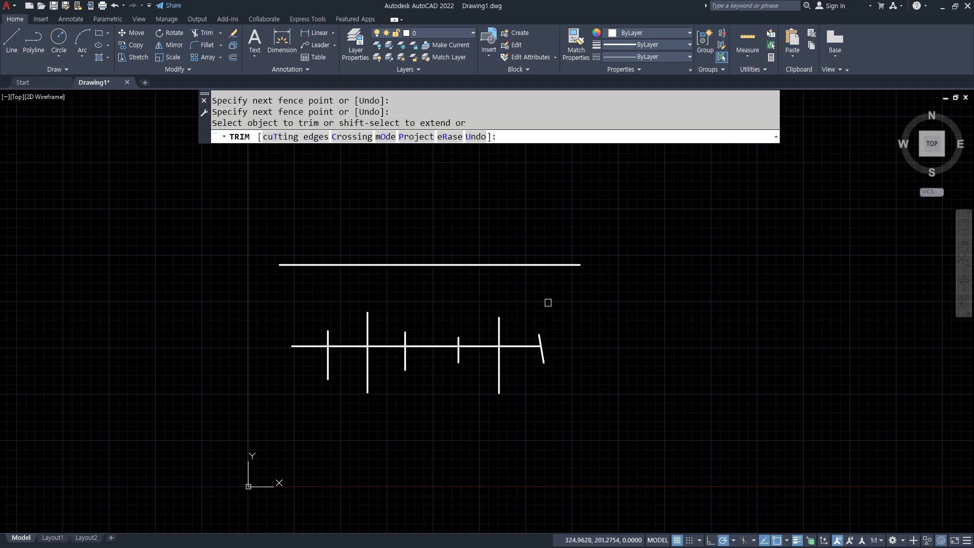
{"action": "left_click", "coordinate": [550, 334]}
{"action": "key", "text": "Return"}
{"action": "left_click", "coordinate": [481, 309]}
{"action": "left_click", "coordinate": [470, 413]}
{"action": "key", "text": "Return"}
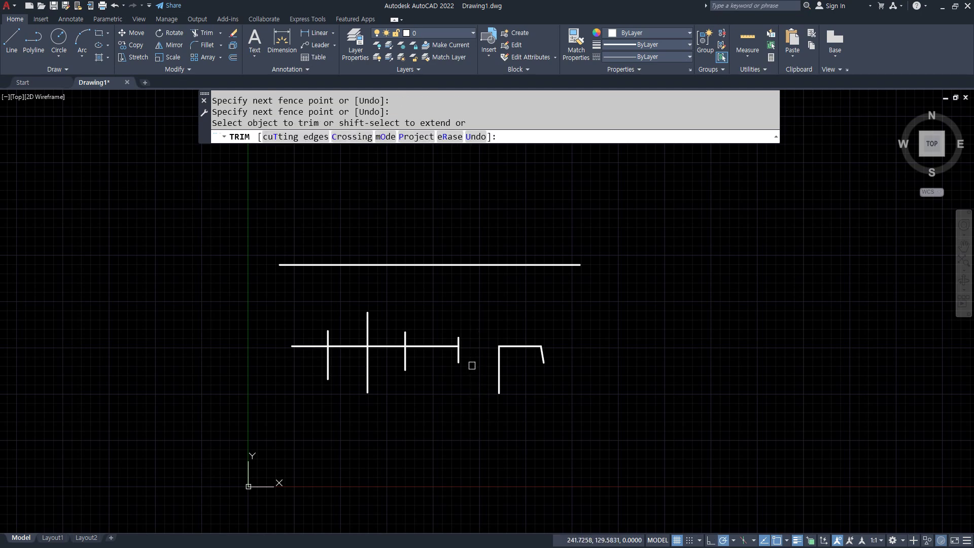
- Fence-trim the lower ends of the two middle short verticals and the horizontal segment between them and the left tall vertical
{"action": "left_click", "coordinate": [476, 358]}
{"action": "left_click", "coordinate": [405, 358]}
{"action": "key", "text": "Return"}
{"action": "left_click", "coordinate": [385, 371]}
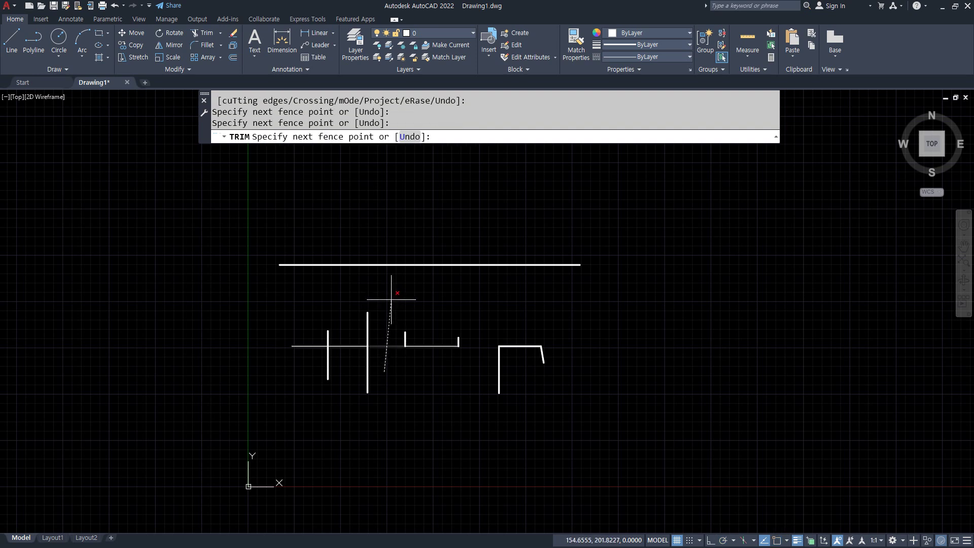
{"action": "left_click", "coordinate": [392, 299]}
{"action": "key", "text": "Return"}
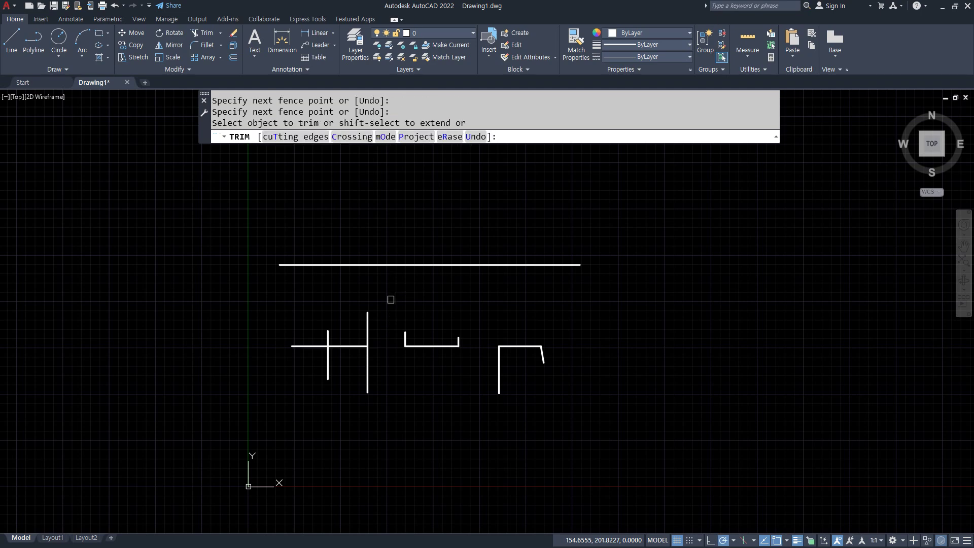
- Fence-trim the two leftmost verticals' upper ends and the horizontal line's left end, ending Trim and undoing the whole operation
{"action": "left_click", "coordinate": [378, 330]}
{"action": "left_click", "coordinate": [306, 339]}
{"action": "key", "text": "Return"}
{"action": "left_click", "coordinate": [310, 321]}
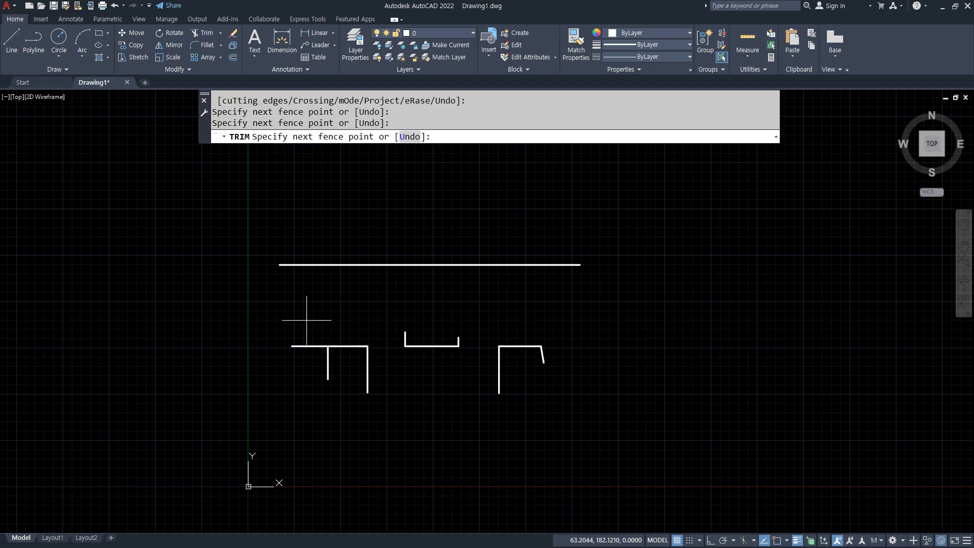
{"action": "left_click", "coordinate": [310, 413]}
{"action": "key", "text": "Return"}
{"action": "key", "text": "Return"}
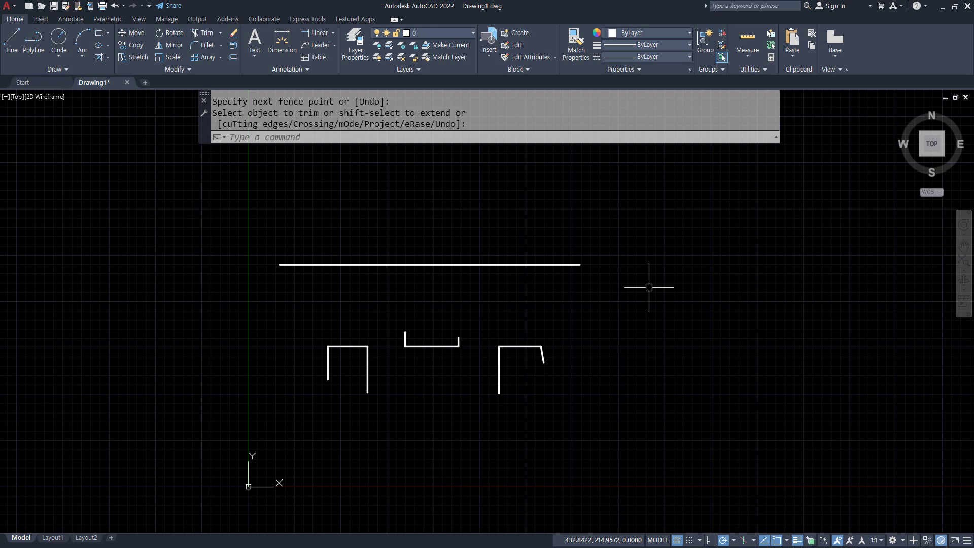
{"action": "key", "text": "ctrl+z"}
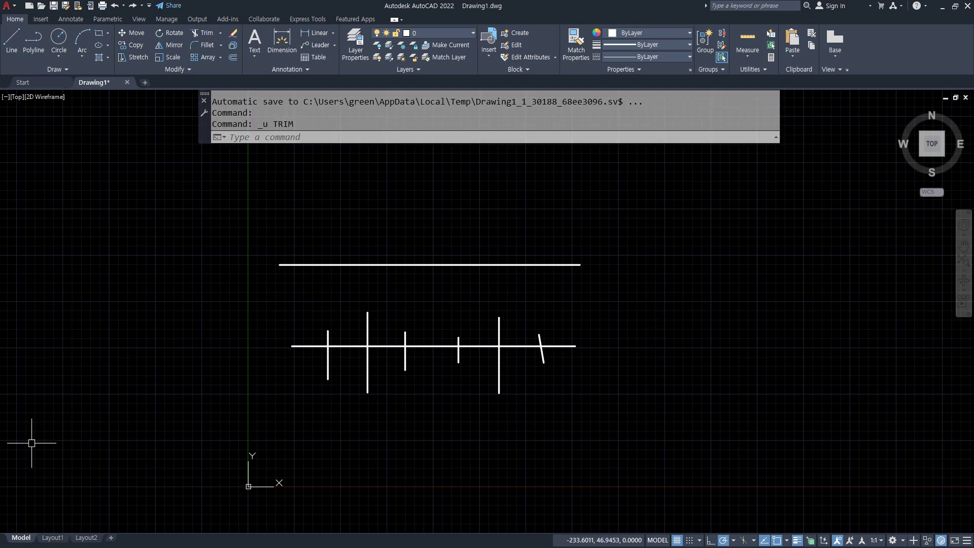
- Switch to the Notepad notes to review the TR and EX shortcuts, and return to AutoCAD to locate Extend alongside Trim
{"action": "key", "text": "alt+Tab"}
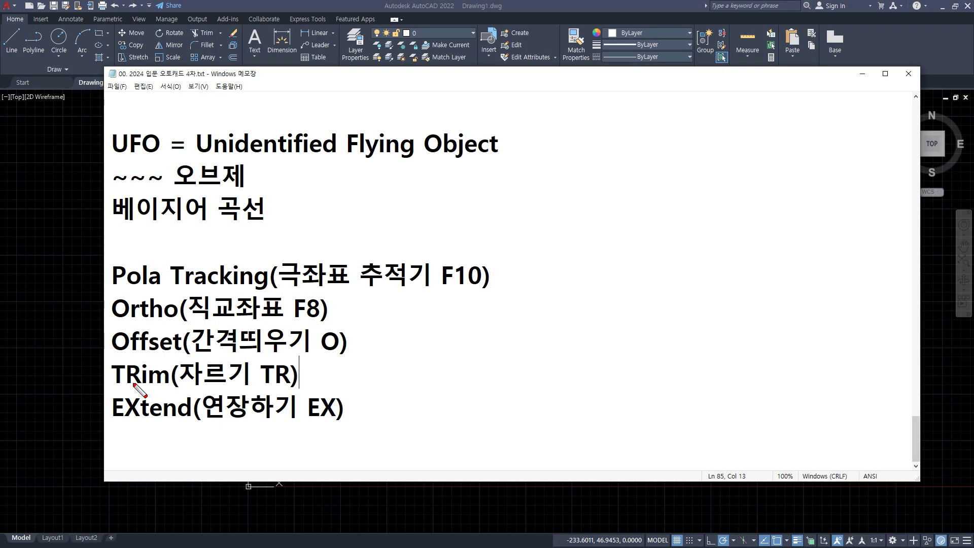
{"action": "left_click_drag", "start_coordinate": [296, 387], "coordinate": [245, 387]}
{"action": "left_click_drag", "start_coordinate": [343, 420], "coordinate": [295, 420]}
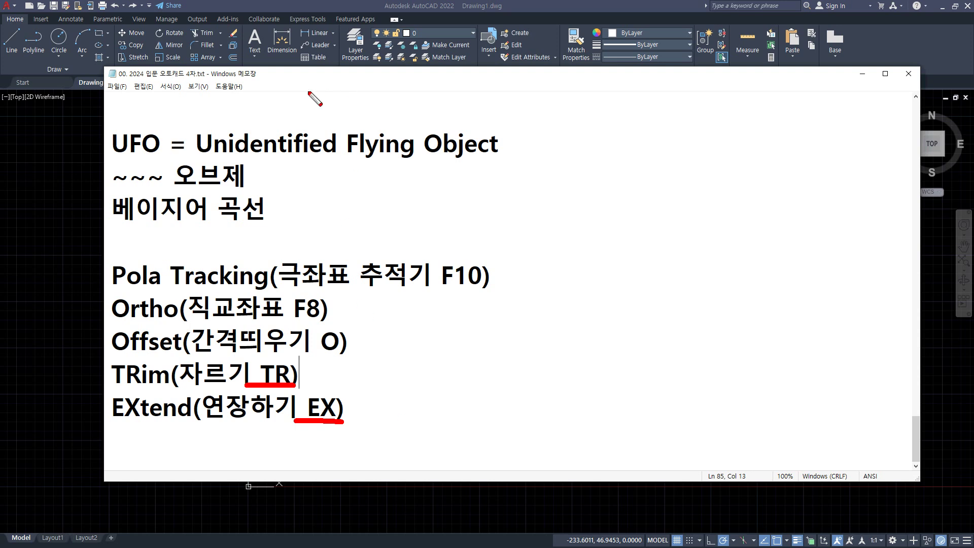
{"action": "mouse_move", "coordinate": [320, 427]}
{"action": "left_mouse_down"}
{"action": "mouse_move", "coordinate": [290, 415]}
{"action": "mouse_move", "coordinate": [328, 434]}
{"action": "left_mouse_up"}
{"action": "key", "text": "Escape"}
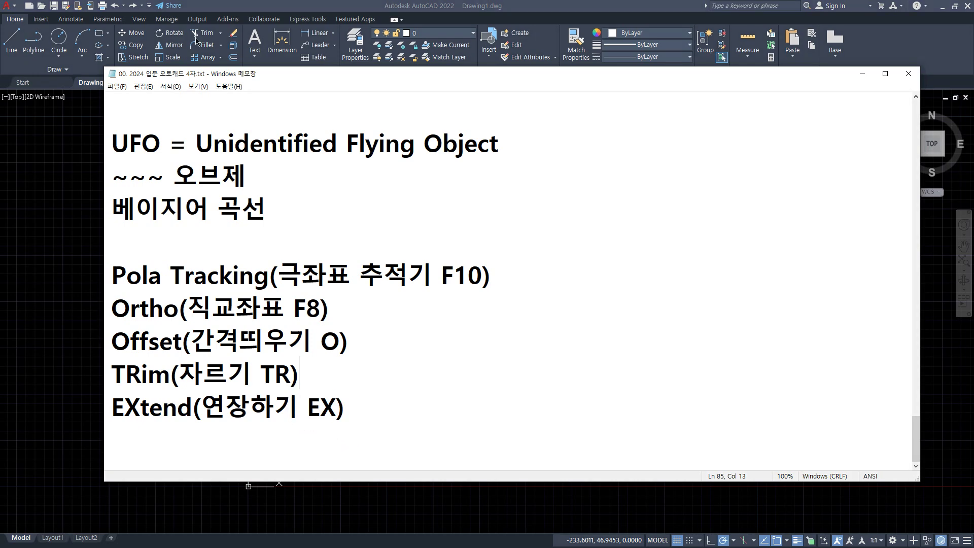
{"action": "left_click", "coordinate": [221, 34]}
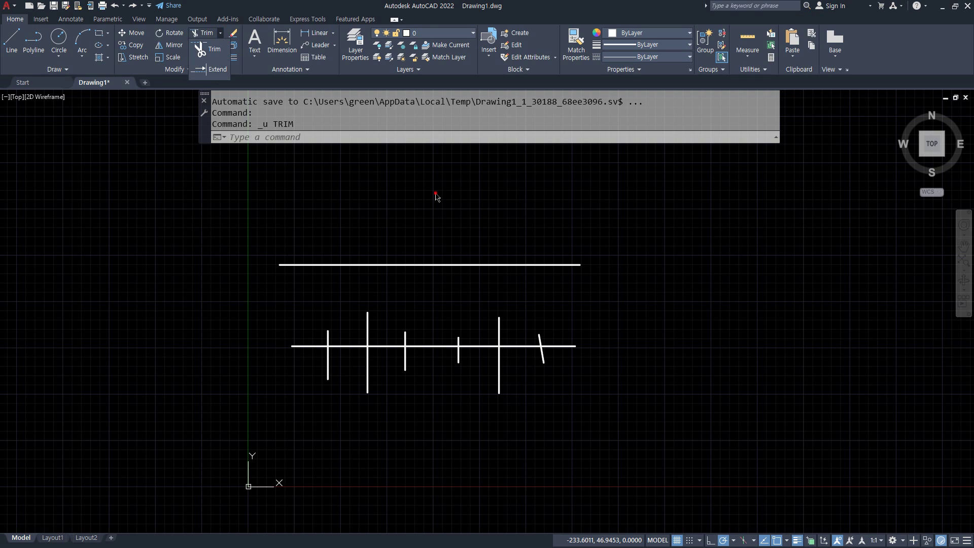
{"action": "key", "text": "Escape"}
{"action": "key", "text": "Escape"}
- Set the Extend mode to Standard and end the command
{"action": "type", "text": "EX"}
{"action": "key", "text": "Return"}
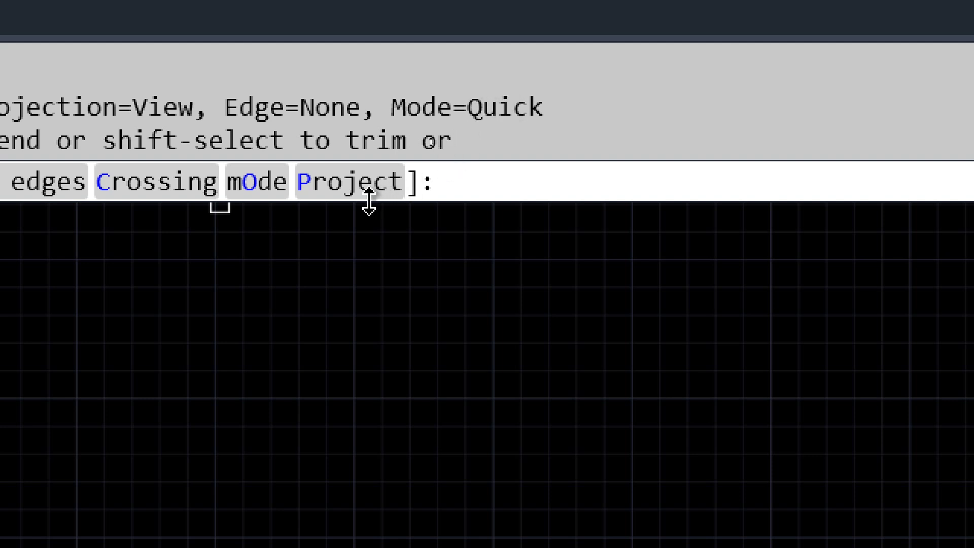
{"action": "left_click", "coordinate": [264, 186]}
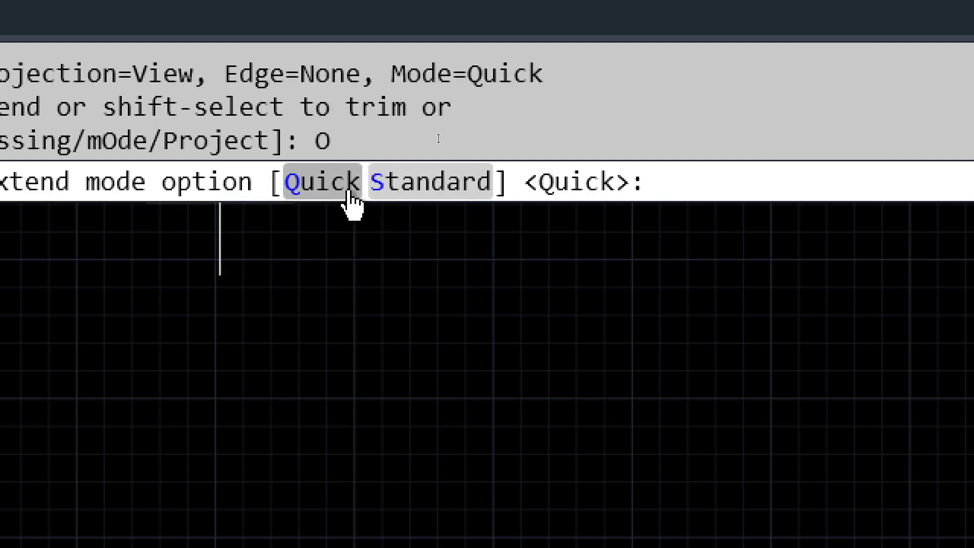
{"action": "left_click", "coordinate": [430, 186]}
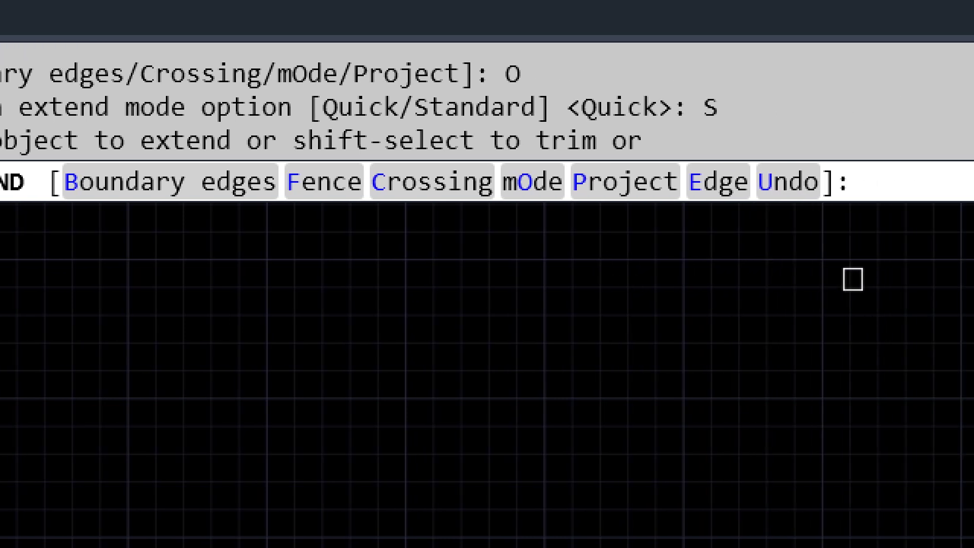
{"action": "key", "text": "Return"}
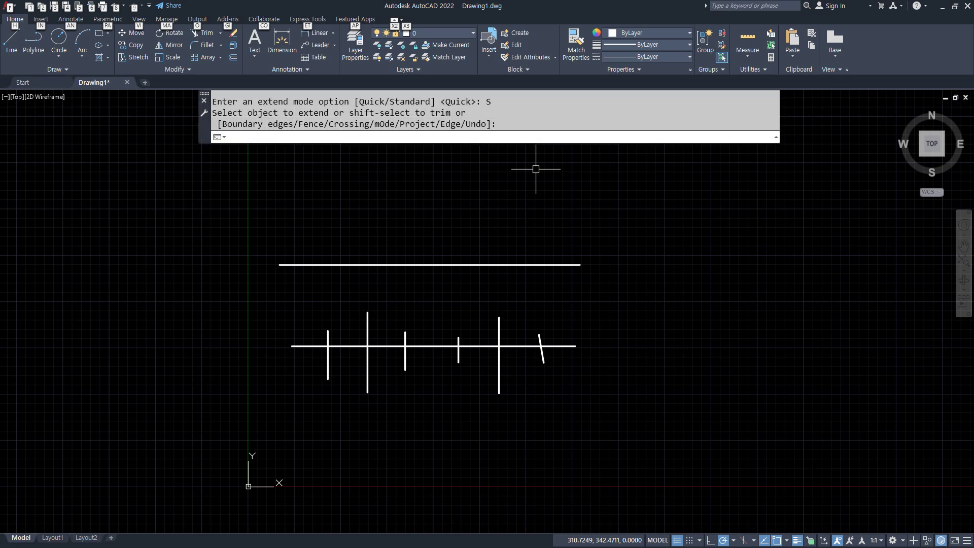
{"action": "key", "text": "Escape"}
{"action": "key", "text": "Return"}
{"action": "key", "text": "Escape"}
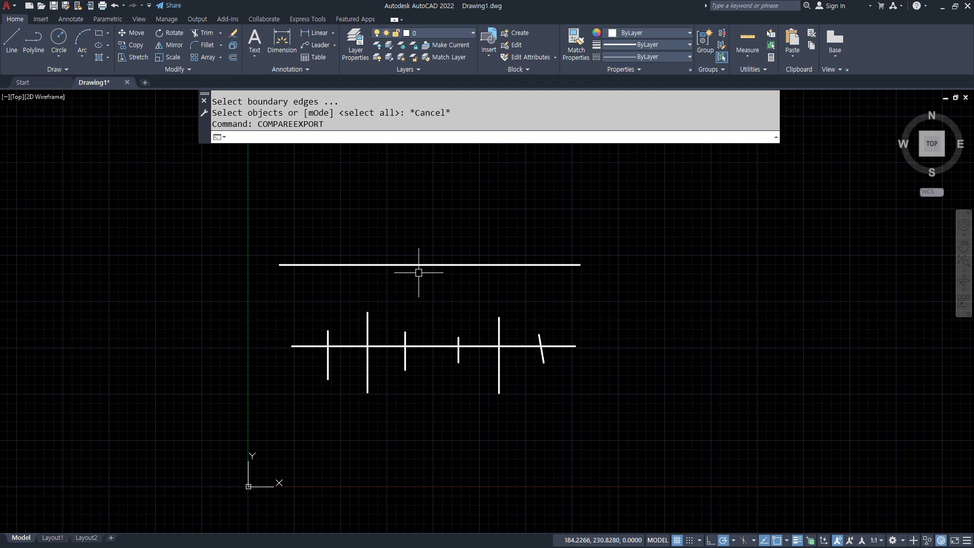
- Extend the slanted line individually and its two neighbouring verticals by crossing window, using the upper horizontal line as the boundary edge
{"action": "type", "text": "ex"}
{"action": "key", "text": "Return"}
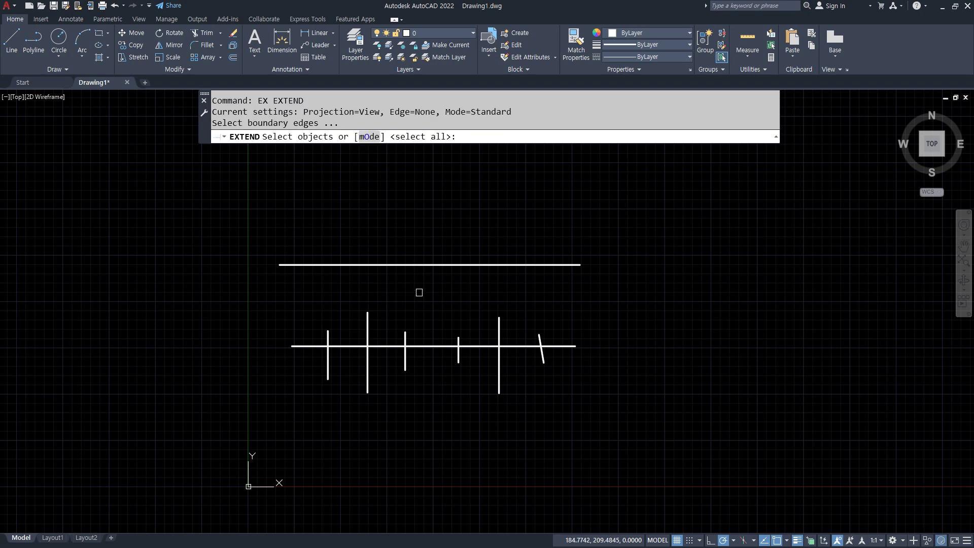
{"action": "left_click", "coordinate": [439, 263]}
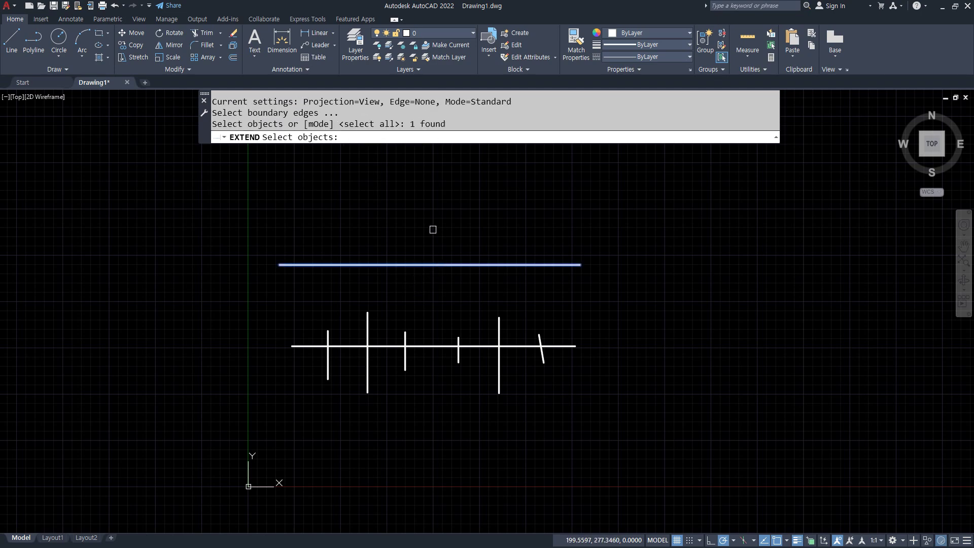
{"action": "key", "text": "Return"}
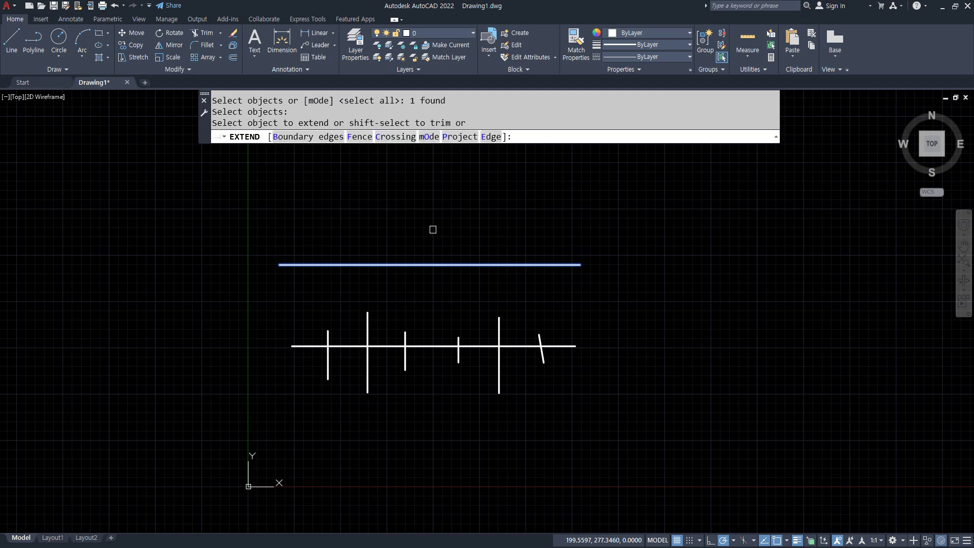
{"action": "left_click", "coordinate": [539, 334]}
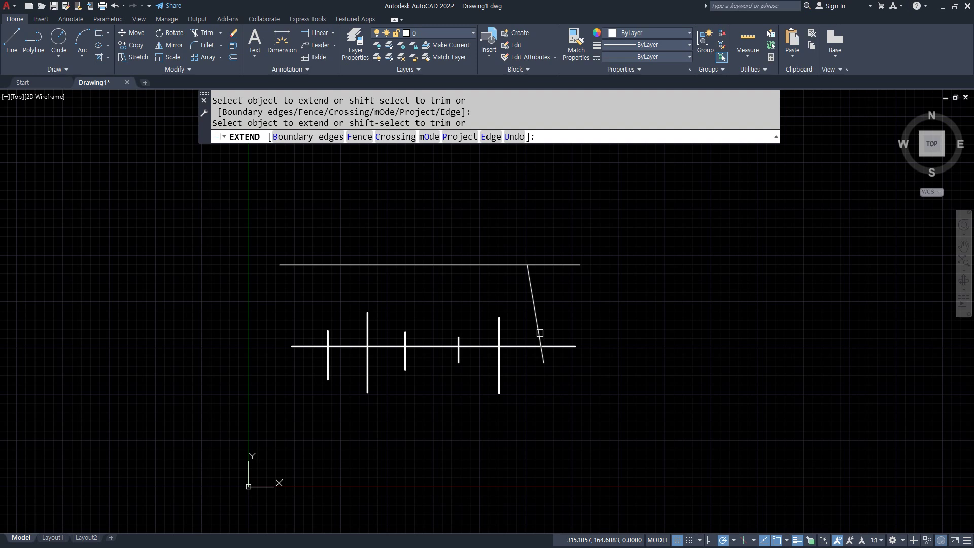
{"action": "left_click", "coordinate": [540, 333]}
{"action": "left_click", "coordinate": [512, 301]}
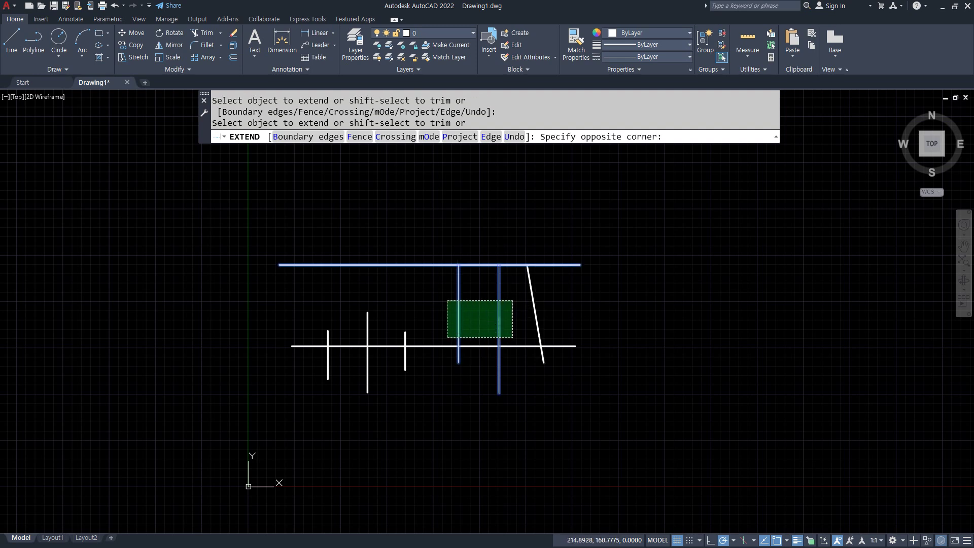
{"action": "left_click", "coordinate": [447, 338]}
- Extend the three leftmost verticals to the upper horizontal line with the Fence option, ending Extend and undoing the operation
{"action": "type", "text": "F"}
{"action": "key", "text": "Return"}
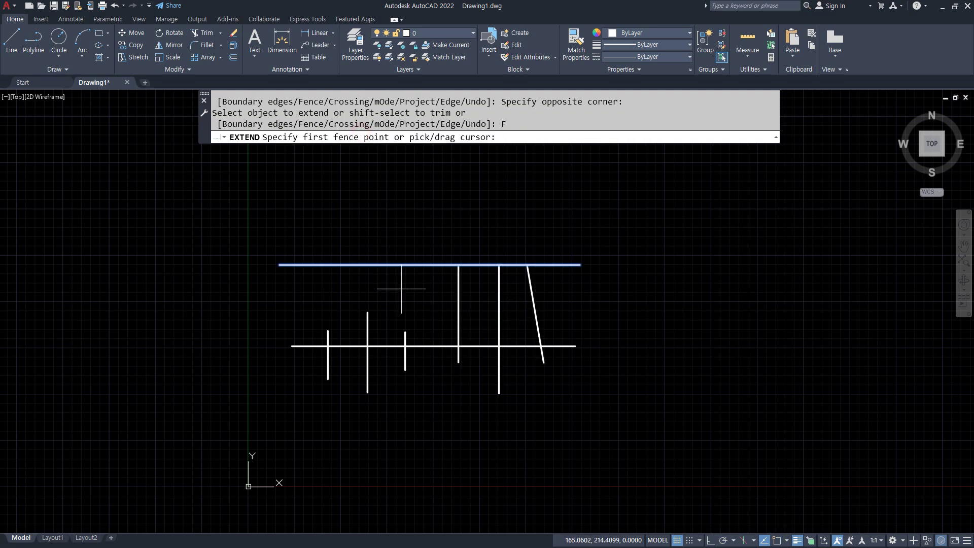
{"action": "left_click", "coordinate": [415, 334]}
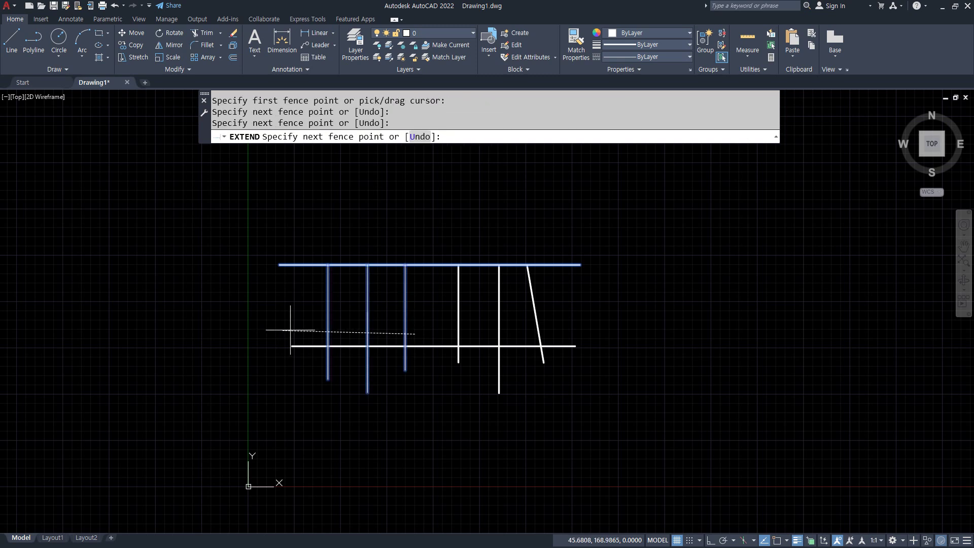
{"action": "key", "text": "Return"}
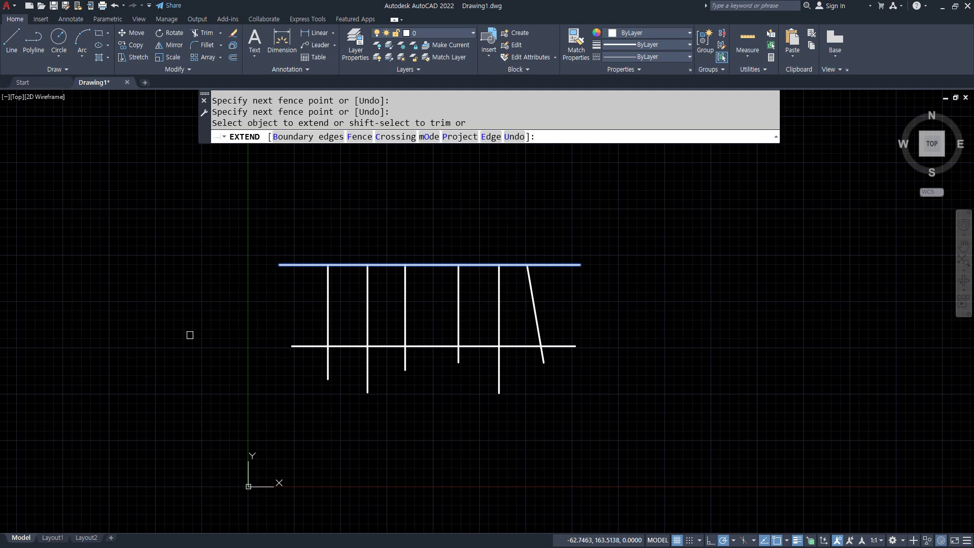
{"action": "key", "text": "Escape"}
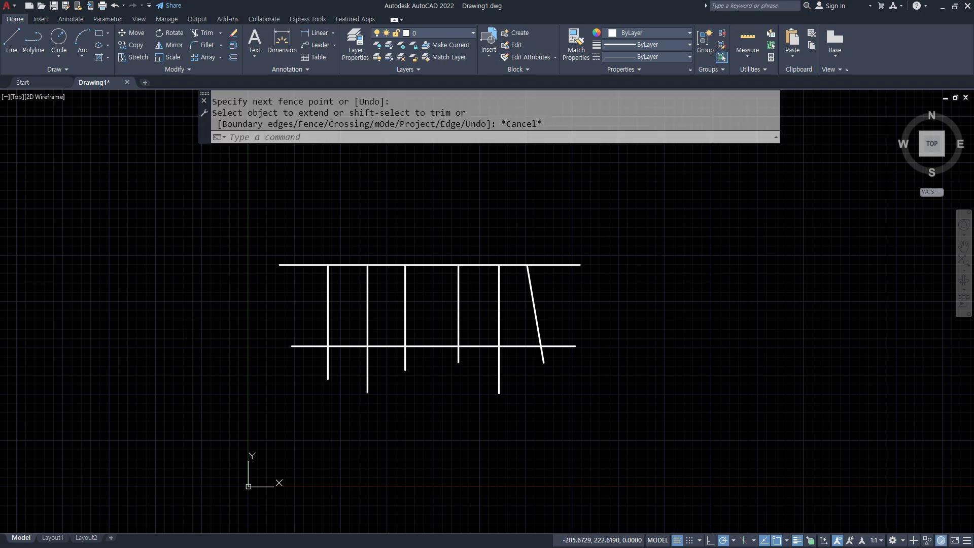
{"action": "key", "text": "ctrl+z"}
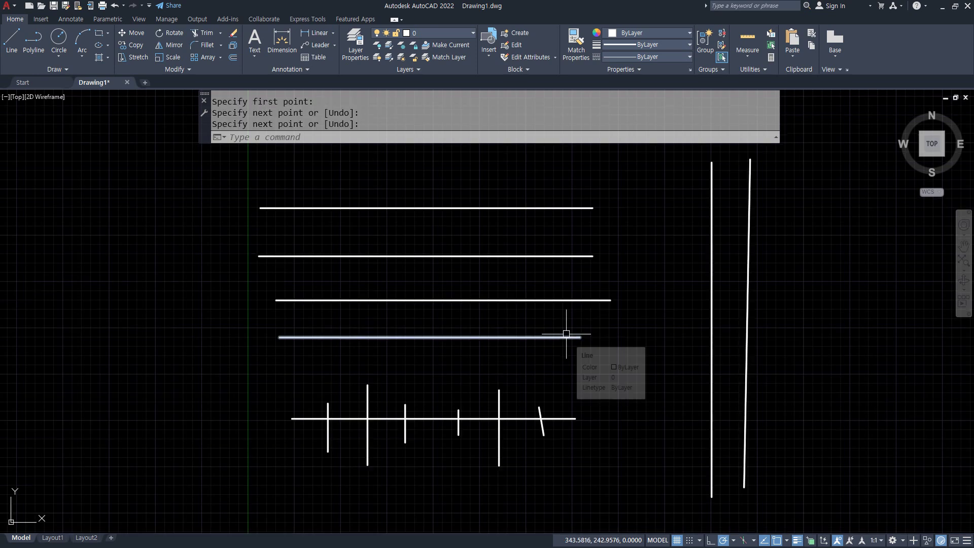
- Extend all six short lines to the topmost horizontal boundary edge with a crossing window, ending Extend and undoing the operation
{"action": "type", "text": "EX"}
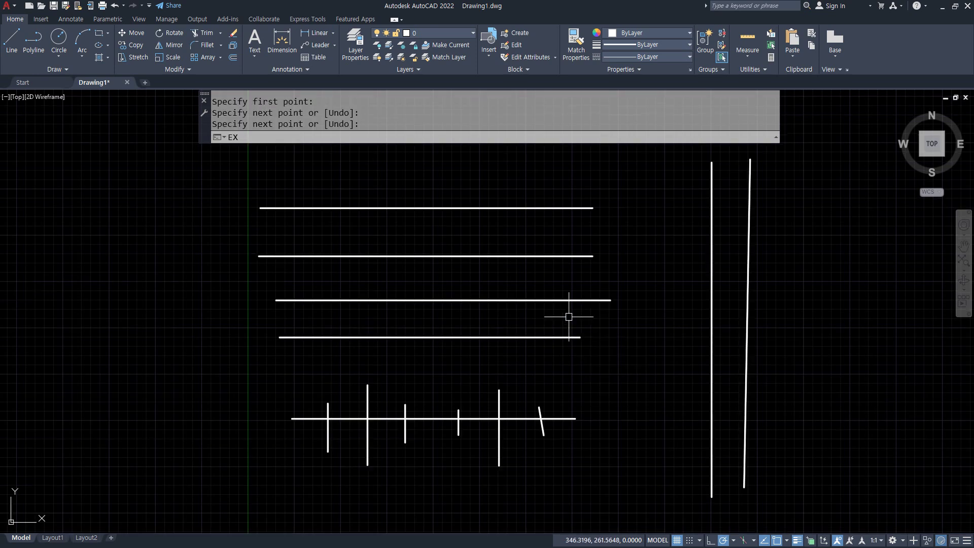
{"action": "key", "text": "Return"}
{"action": "left_click", "coordinate": [512, 208]}
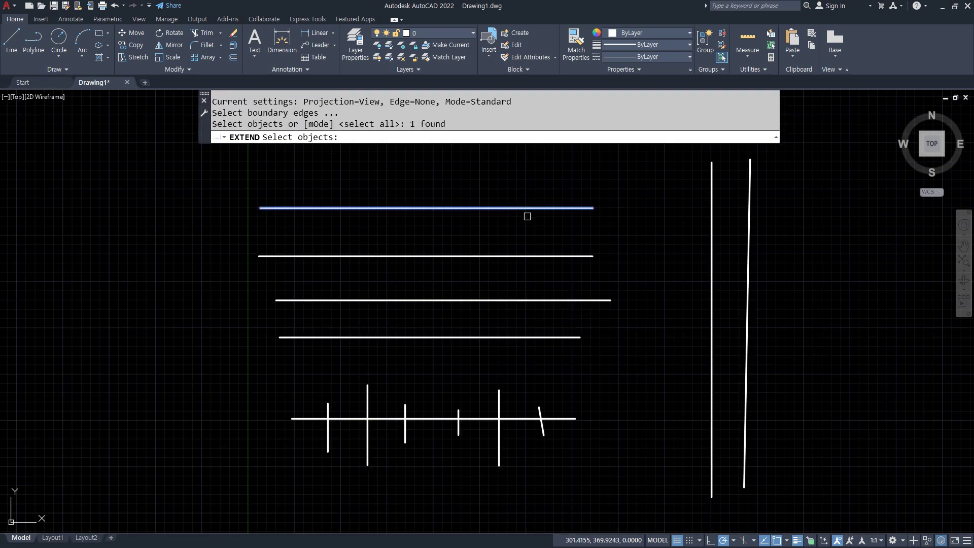
{"action": "key", "text": "Return"}
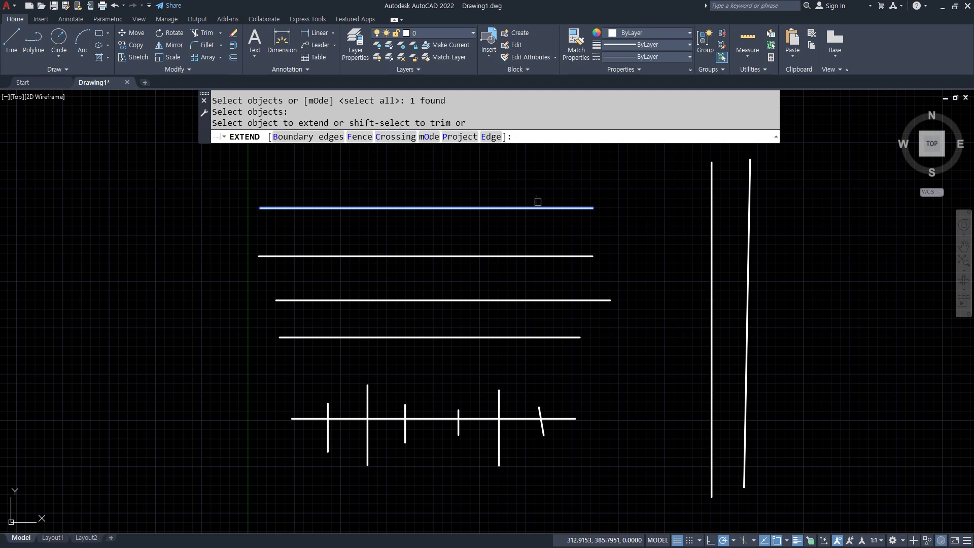
{"action": "left_click", "coordinate": [574, 417]}
{"action": "left_click", "coordinate": [571, 371]}
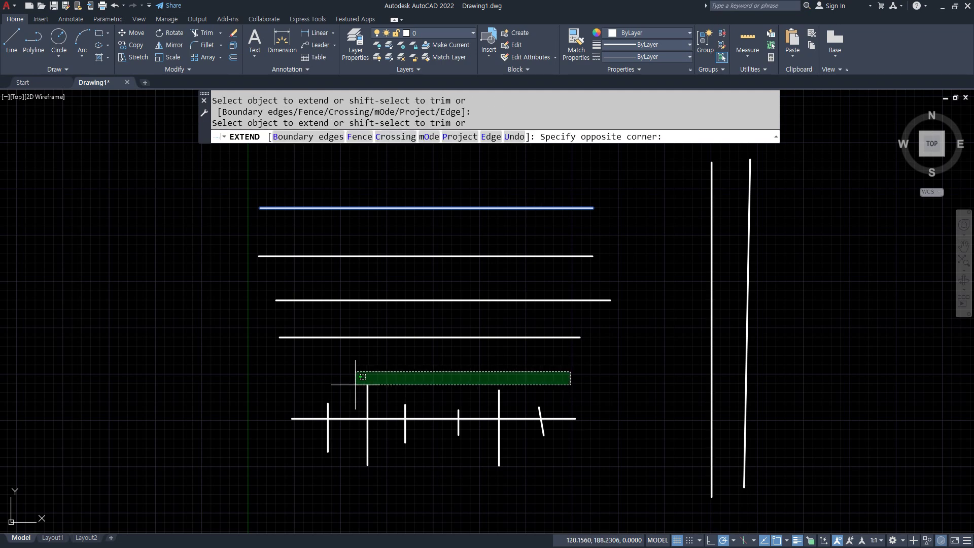
{"action": "left_click", "coordinate": [263, 413]}
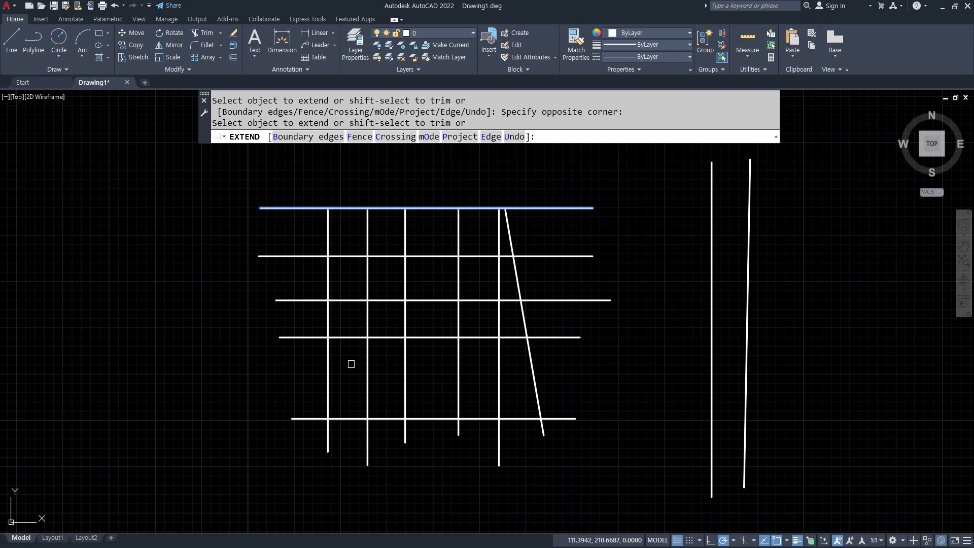
{"action": "key", "text": "Escape"}
{"action": "key", "text": "ctrl+z"}
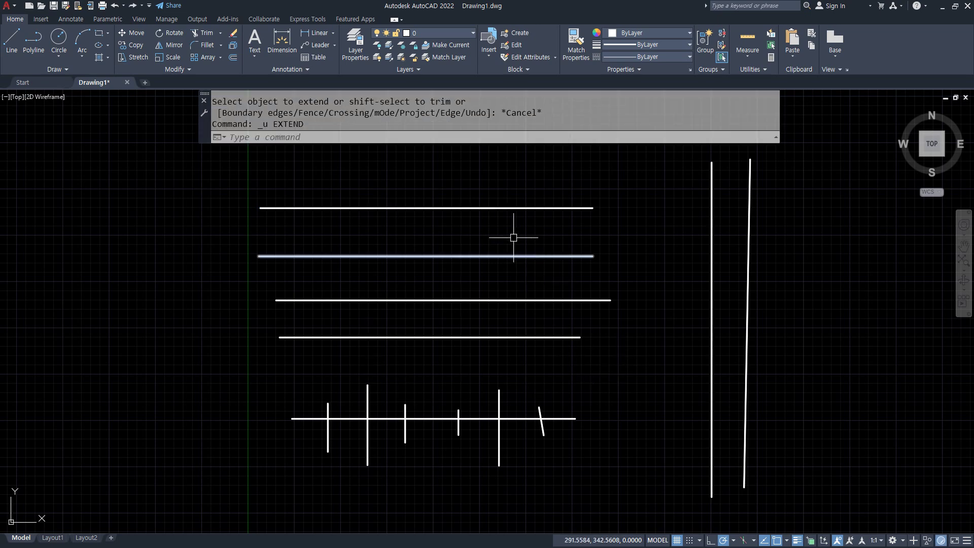
- Extend the slanted line and the second, third and fifth verticals to the nearest horizontal with Fence, using all objects as boundary edges
{"action": "mouse_move", "coordinate": [490, 209]}
{"action": "left_mouse_down"}
{"action": "mouse_move", "coordinate": [409, 209]}
{"action": "mouse_move", "coordinate": [489, 212]}
{"action": "left_mouse_up"}
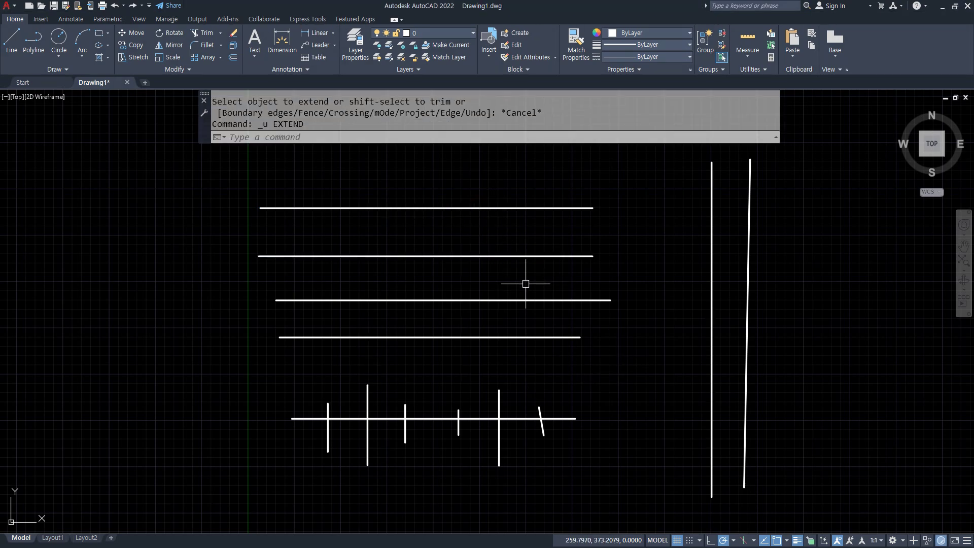
{"action": "type", "text": "EX"}
{"action": "key", "text": "Return"}
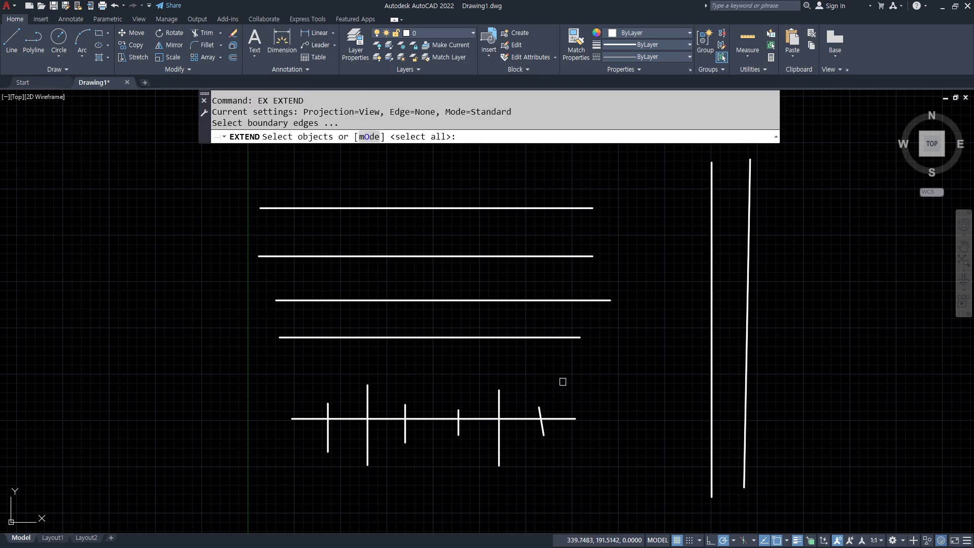
{"action": "key", "text": "Return"}
{"action": "type", "text": "F"}
{"action": "key", "text": "Return"}
{"action": "left_click", "coordinate": [553, 407]}
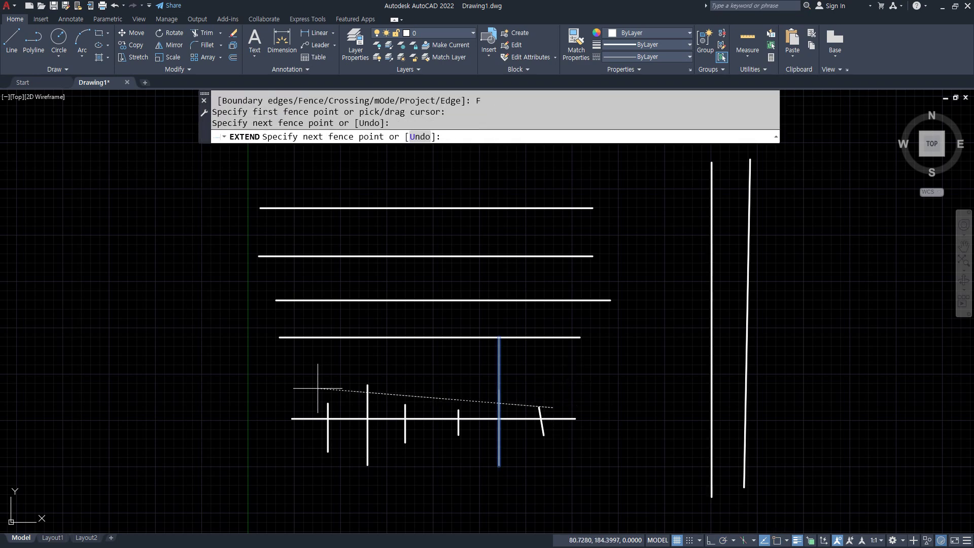
{"action": "left_click", "coordinate": [216, 397]}
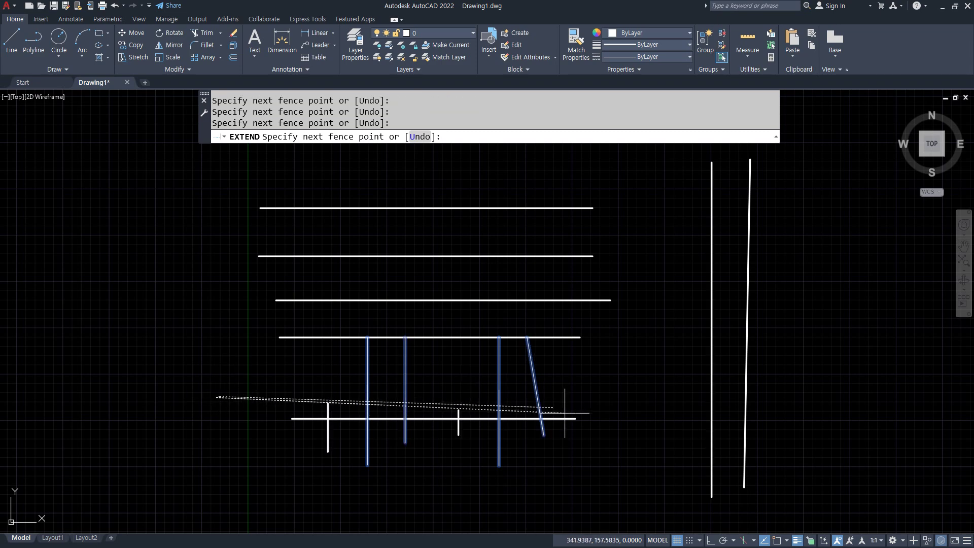
{"action": "left_click", "coordinate": [564, 413]}
{"action": "key", "text": "Return"}
- Extend the first and fourth verticals to the same nearest horizontal with another Fence selection
{"action": "type", "text": "f"}
{"action": "key", "text": "Return"}
{"action": "left_click", "coordinate": [472, 406]}
{"action": "left_click", "coordinate": [231, 407]}
{"action": "left_click", "coordinate": [218, 405]}
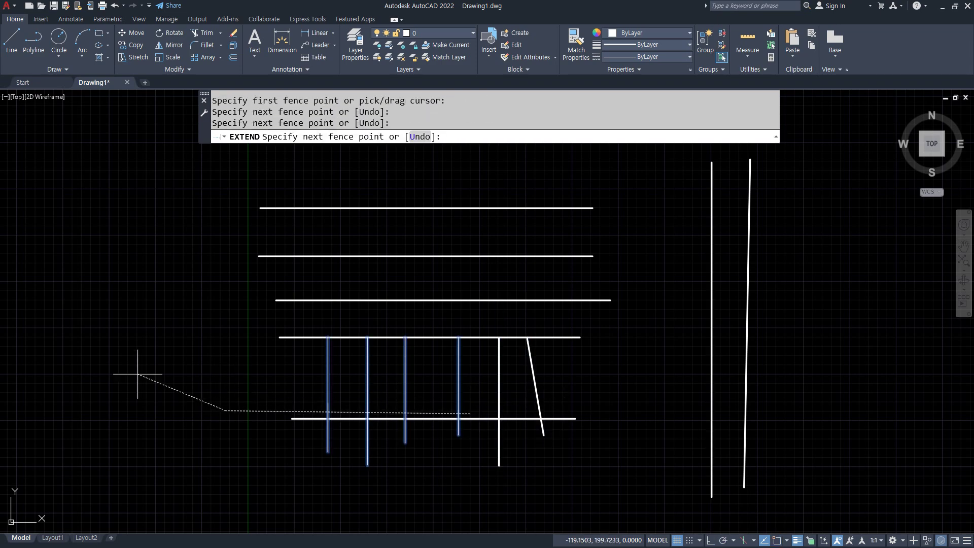
{"action": "key", "text": "Return"}
- Extend all six lines up to the middle horizontal with a Fence across their upper portions
{"action": "type", "text": "f"}
{"action": "key", "text": "Return"}
{"action": "left_click", "coordinate": [567, 359]}
{"action": "left_click", "coordinate": [441, 360]}
{"action": "left_click", "coordinate": [228, 365]}
{"action": "key", "text": "Return"}
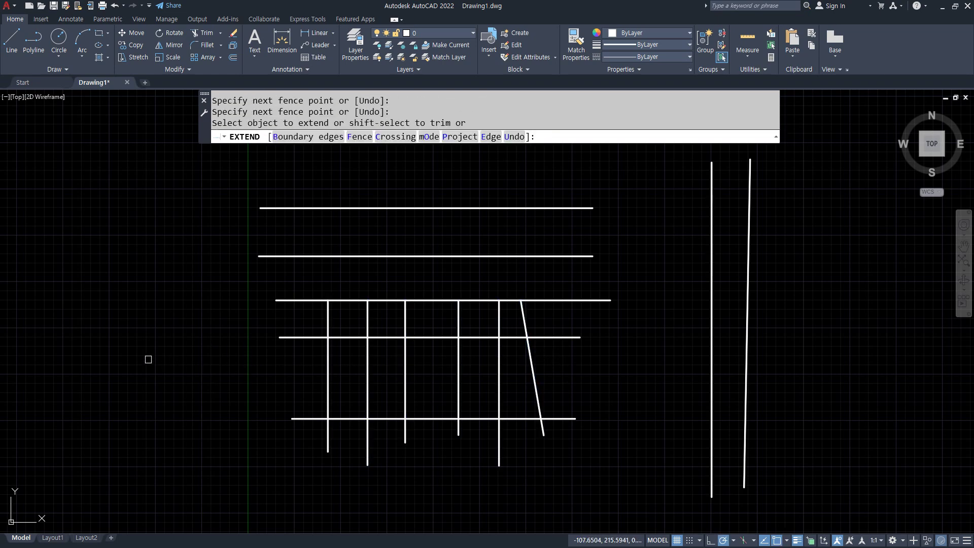
{"action": "type", "text": "F"}
{"action": "key", "text": "Return"}
{"action": "left_click_drag", "start_coordinate": [595, 320], "coordinate": [167, 315]}
{"action": "key", "text": "Escape"}
- Extend the six lines up past two more horizontals with successive crossing windows, all objects as boundaries, and undo both Extend operations
{"action": "type", "text": "ex"}
{"action": "key", "text": "Return"}
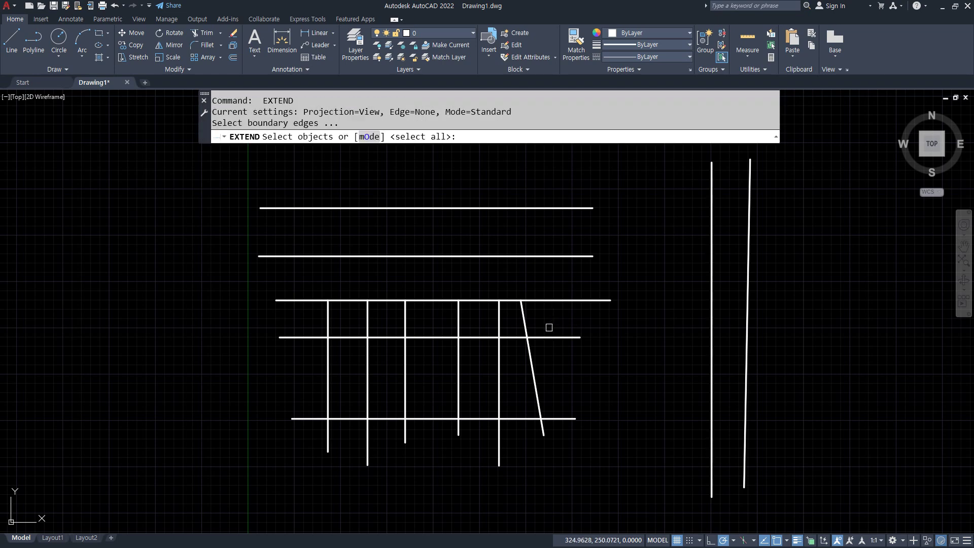
{"action": "key", "text": "Return"}
{"action": "left_click_drag", "start_coordinate": [558, 329], "coordinate": [143, 304]}
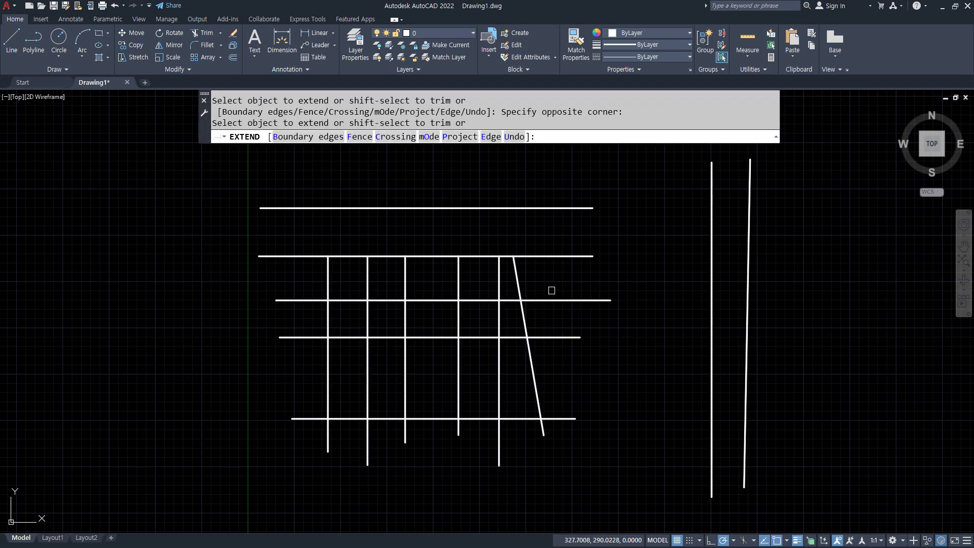
{"action": "left_click_drag", "start_coordinate": [548, 285], "coordinate": [296, 275]}
{"action": "key", "text": "Return"}
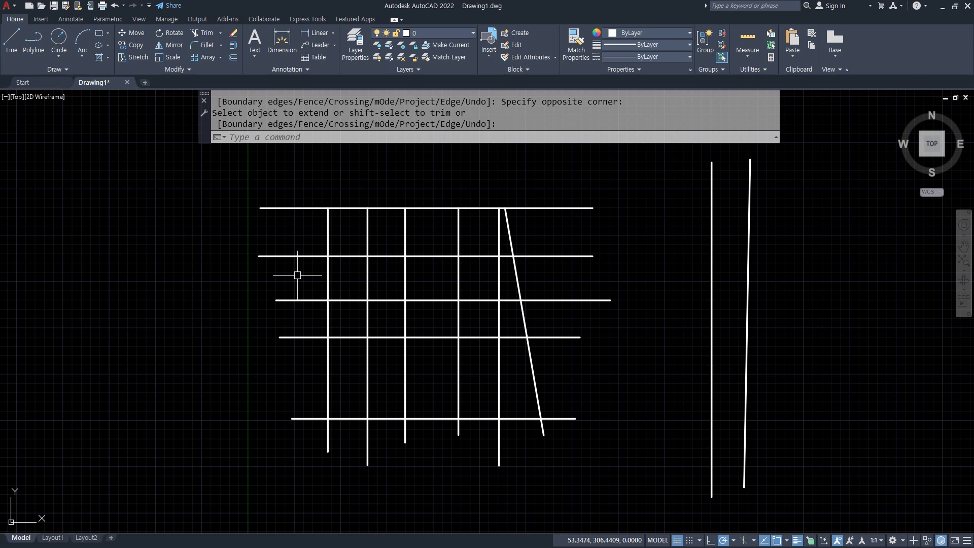
{"action": "key", "text": "ctrl+z"}
{"action": "key", "text": "ctrl+z"}
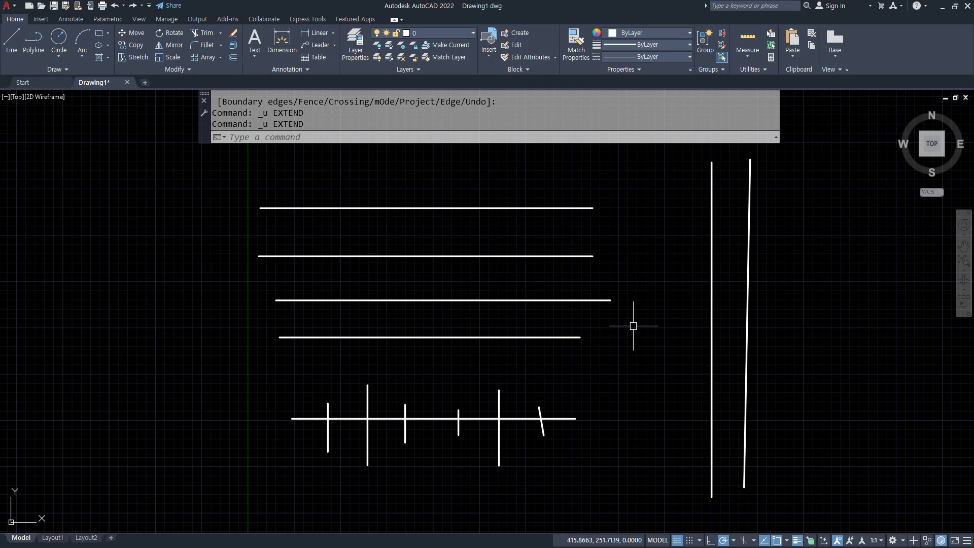
- Extend the six short lines directly to the topmost horizontal with a crossing window, using only that horizontal as boundary edge
{"action": "type", "text": "ex"}
{"action": "key", "text": "Return"}
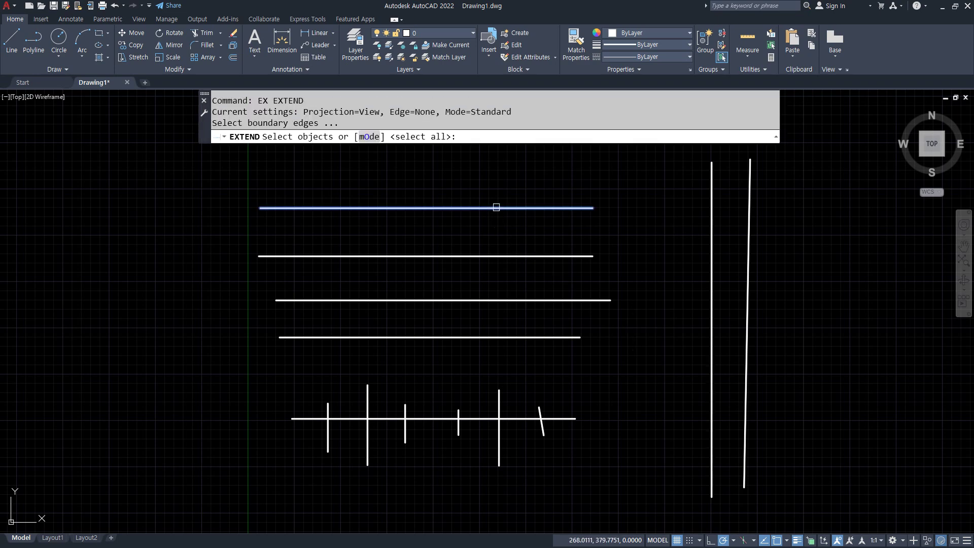
{"action": "left_click", "coordinate": [496, 207]}
{"action": "key", "text": "Return"}
{"action": "left_click", "coordinate": [568, 371]}
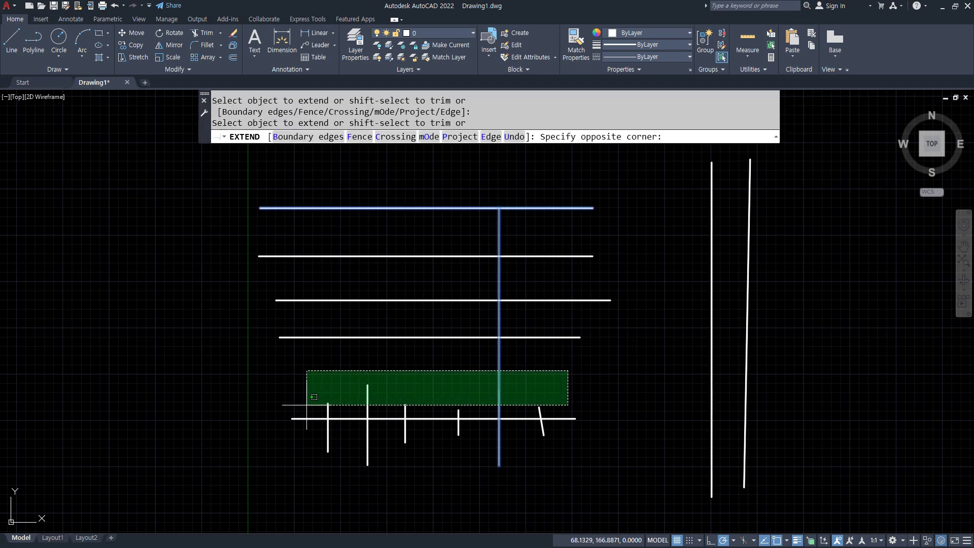
{"action": "left_click", "coordinate": [259, 411]}
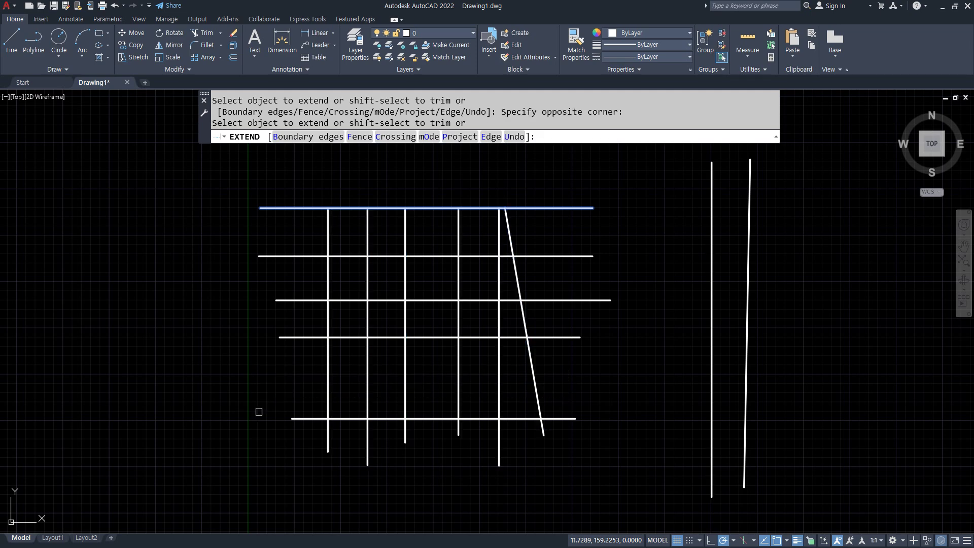
{"action": "key", "text": "Escape"}
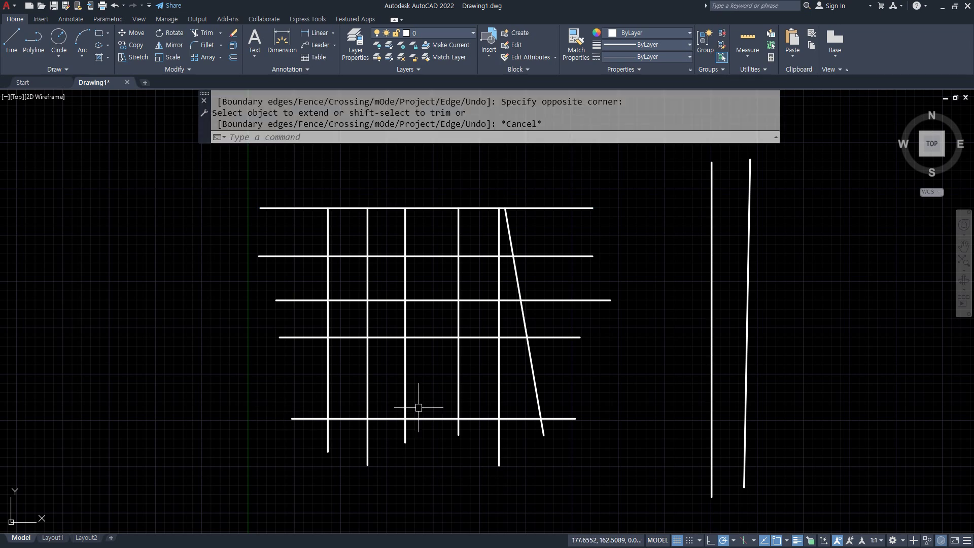
- Extend the five horizontals to the nearer tall vertical with a crossing window, all objects as boundaries, and undo the last two Extend operations
{"action": "left_click_drag", "start_coordinate": [713, 178], "coordinate": [709, 341]}
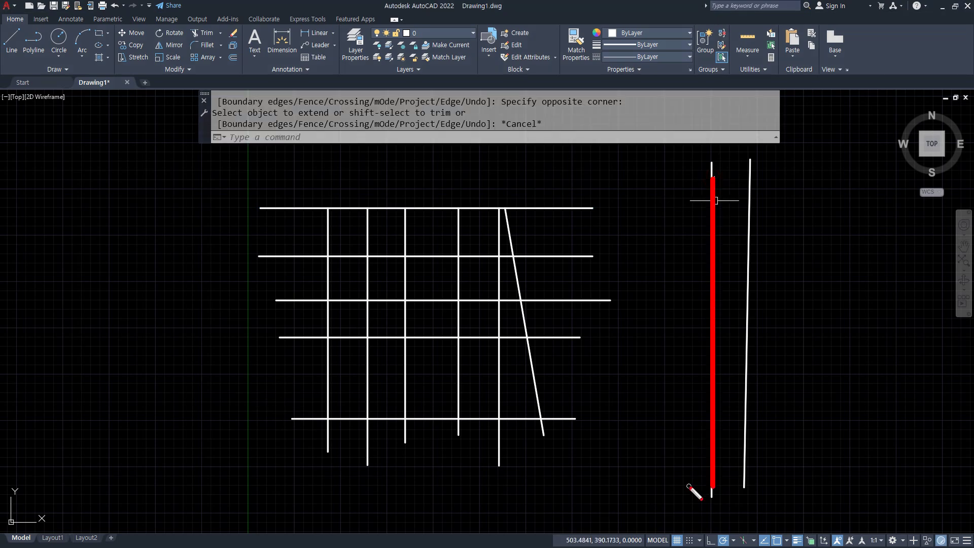
{"action": "key", "text": "Escape"}
{"action": "type", "text": "ex"}
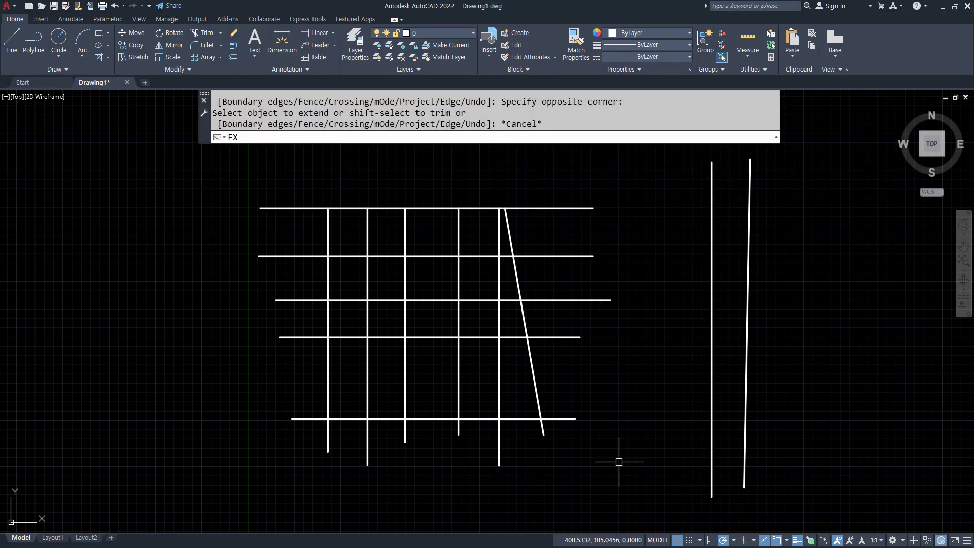
{"action": "key", "text": "Return"}
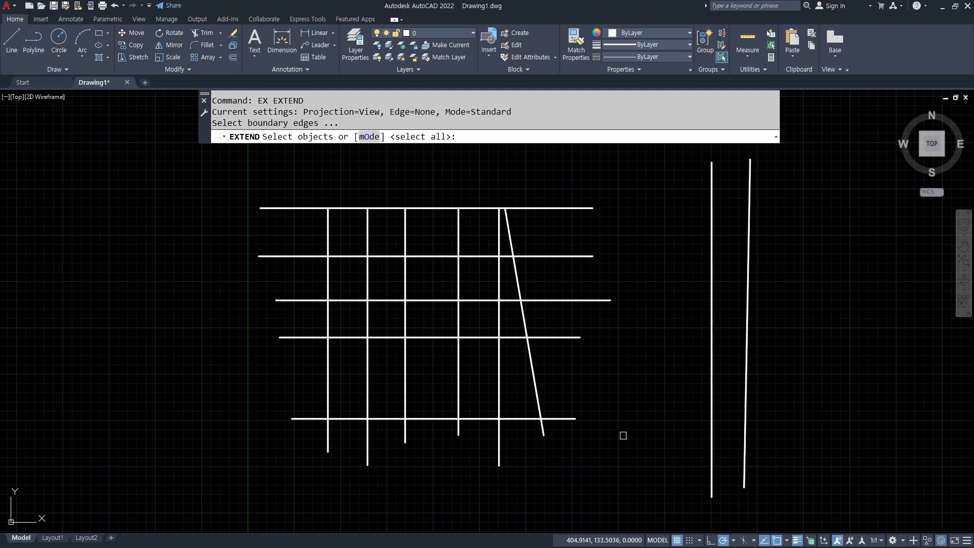
{"action": "key", "text": "Return"}
{"action": "left_click", "coordinate": [618, 180]}
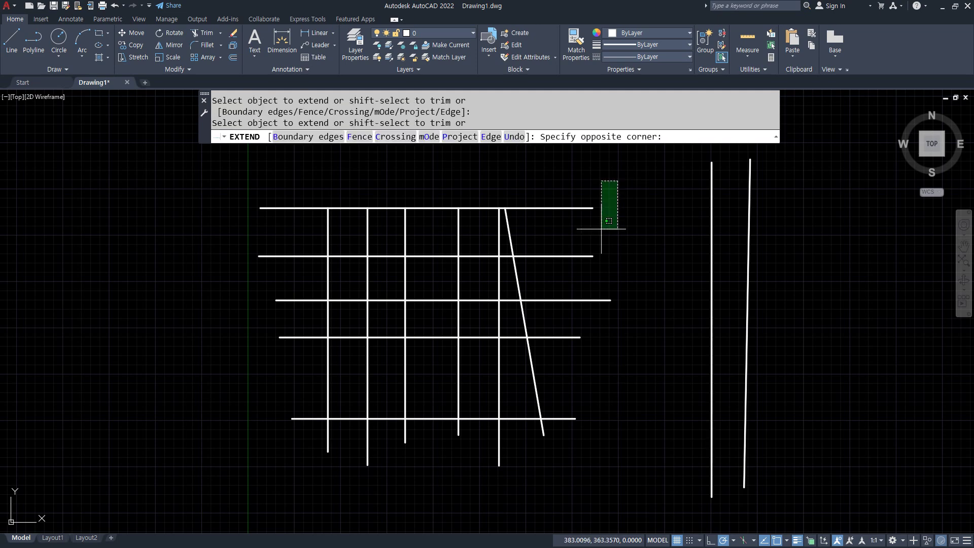
{"action": "left_click", "coordinate": [568, 451]}
{"action": "key", "text": "Return"}
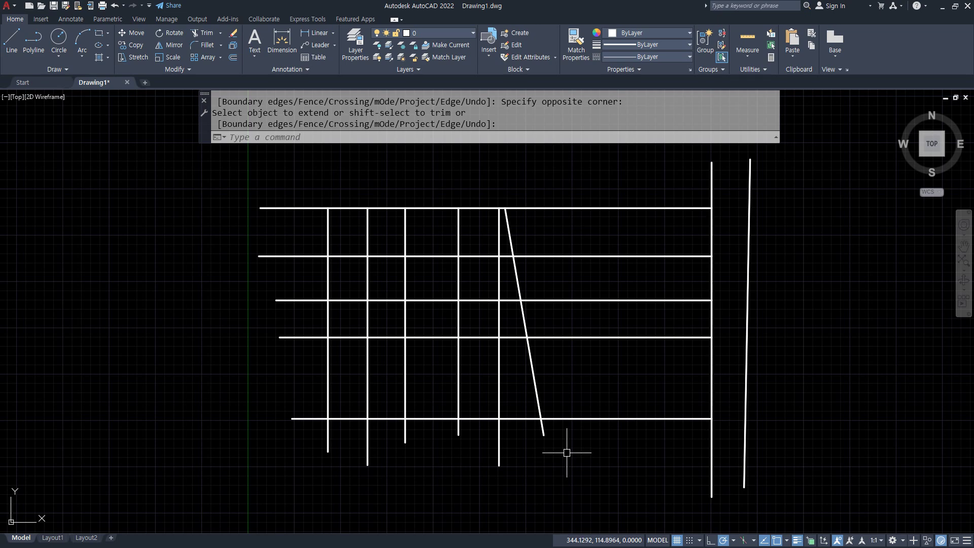
{"action": "key", "text": "ctrl+z"}
{"action": "key", "text": "ctrl+z"}
{"action": "mouse_move", "coordinate": [557, 406]}
{"action": "left_mouse_down"}
{"action": "mouse_move", "coordinate": [531, 367]}
{"action": "mouse_move", "coordinate": [557, 405]}
{"action": "left_mouse_up"}
{"action": "left_click_drag", "start_coordinate": [544, 202], "coordinate": [256, 195]}
{"action": "key", "text": "Escape"}
{"action": "key", "text": "Escape"}
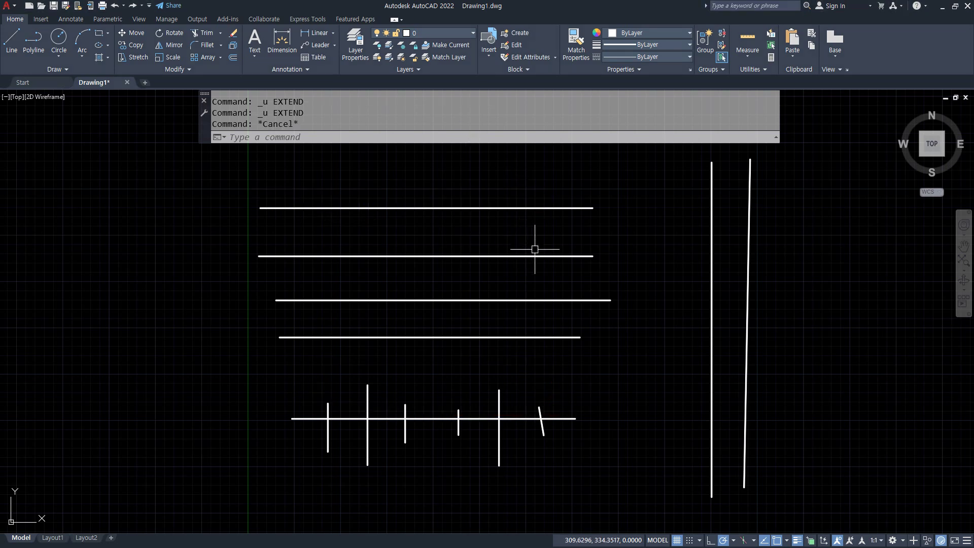
- Extend the five verticals and the slanted line to the topmost horizontal boundary edge with a crossing window, and end Extend
{"action": "type", "text": "ex"}
{"action": "key", "text": "Return"}
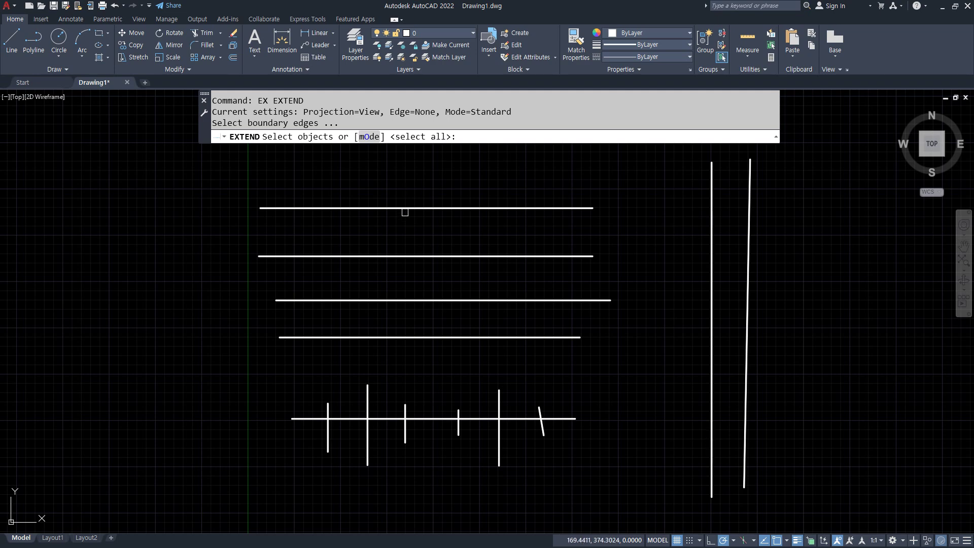
{"action": "left_click", "coordinate": [404, 208]}
{"action": "key", "text": "Return"}
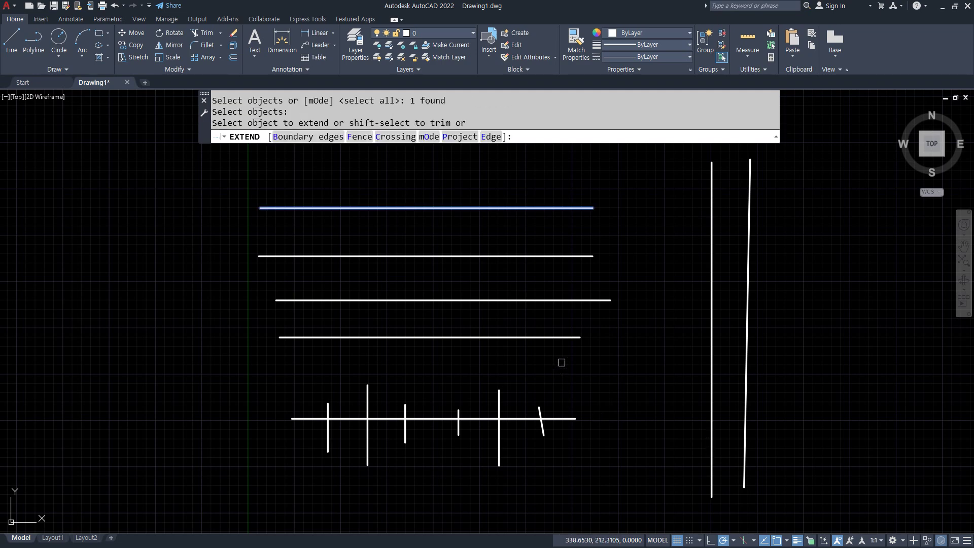
{"action": "left_click", "coordinate": [562, 363]}
{"action": "left_click", "coordinate": [226, 410]}
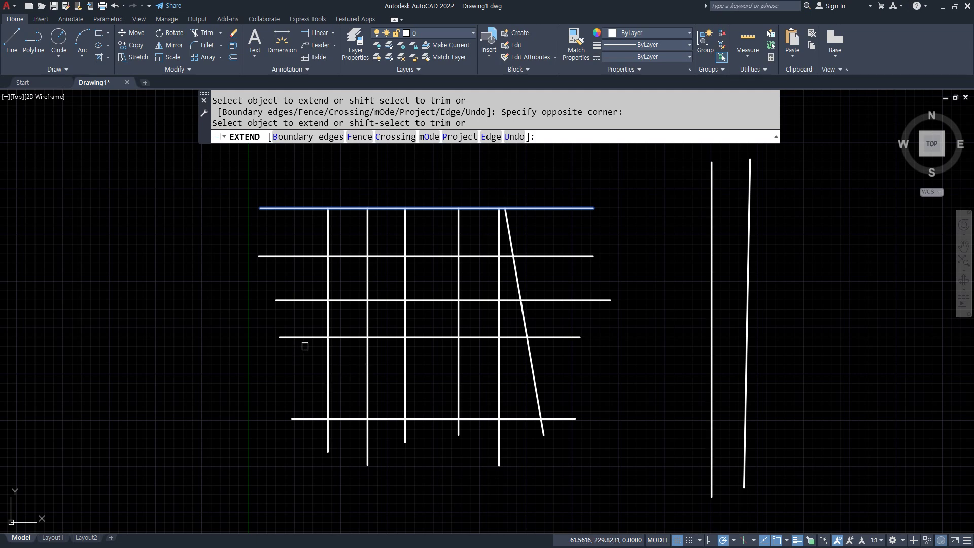
{"action": "left_click", "coordinate": [280, 256]}
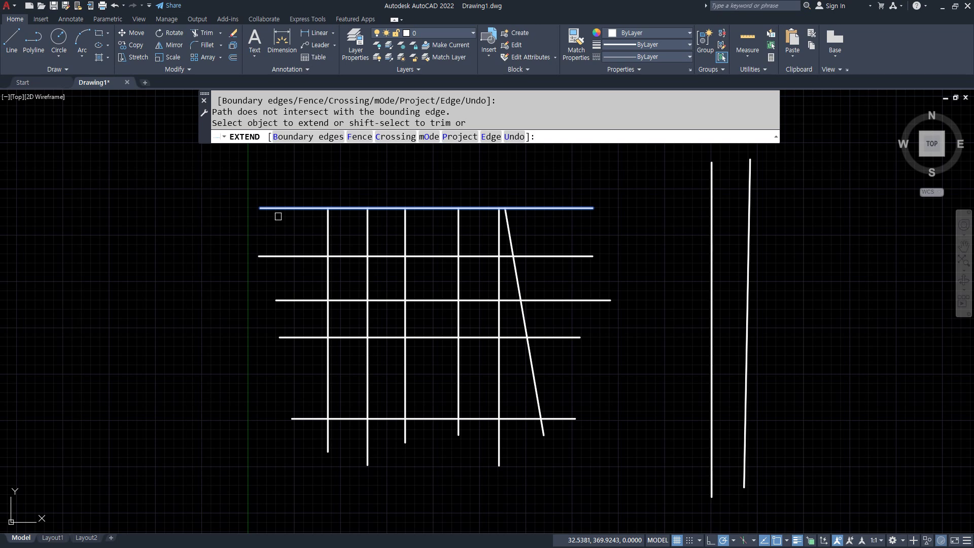
{"action": "key", "text": "Escape"}
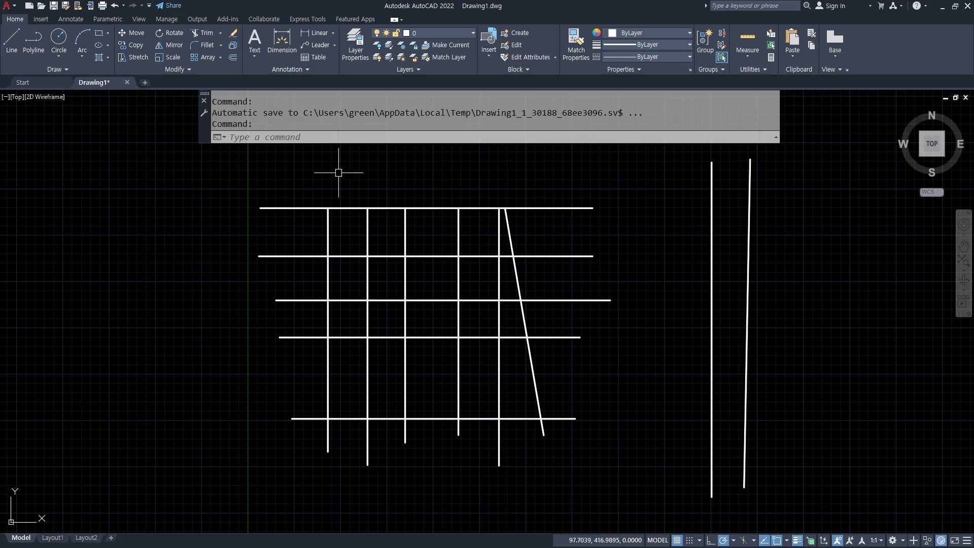
- Set the Extend mode to Quick
{"action": "type", "text": "ex"}
{"action": "key", "text": "Return"}
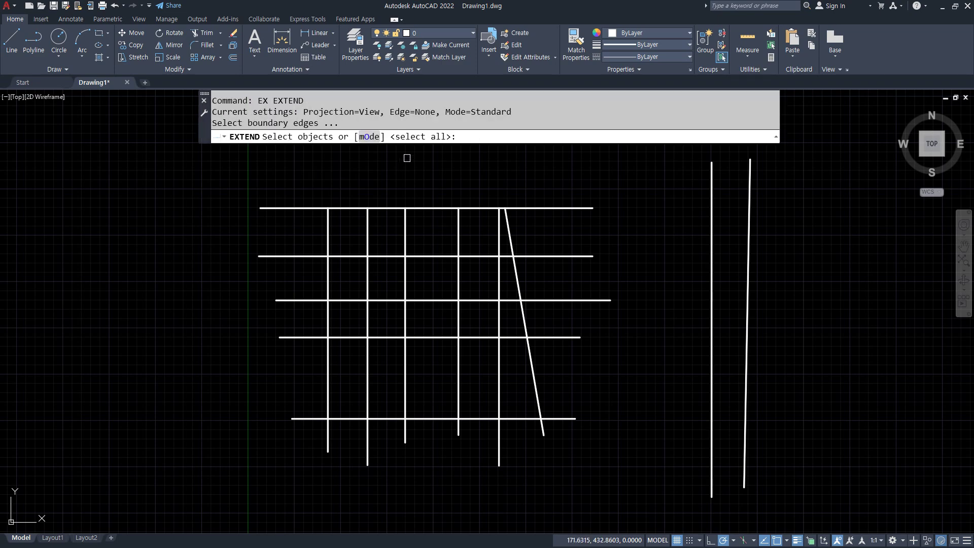
{"action": "left_click", "coordinate": [369, 137]}
{"action": "left_click", "coordinate": [421, 137]}
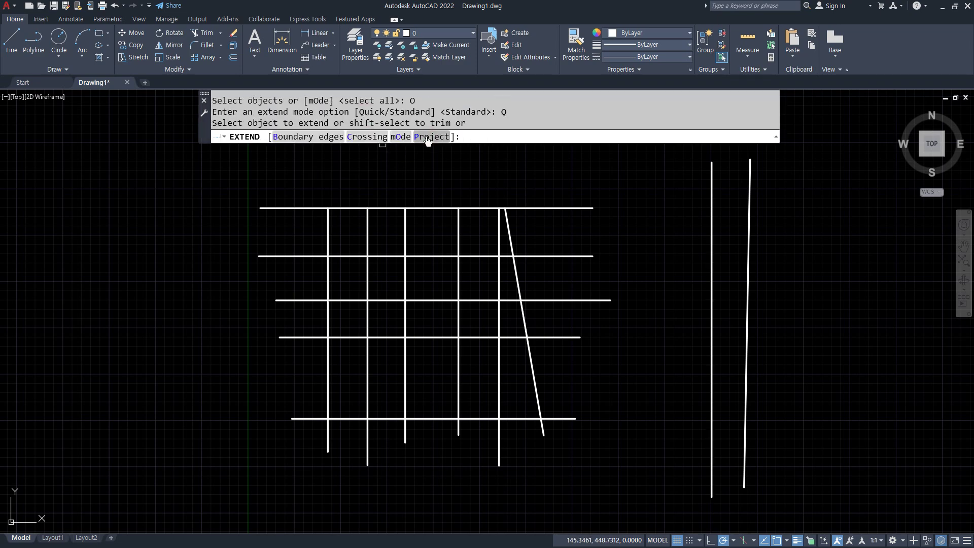
- Extend the horizontal lines toward the two tall verticals with freehand fence strokes across their ends
{"action": "mouse_move", "coordinate": [555, 173]}
{"action": "left_mouse_down"}
{"action": "mouse_move", "coordinate": [557, 327]}
{"action": "mouse_move", "coordinate": [578, 466]}
{"action": "left_mouse_up"}
{"action": "left_click_drag", "start_coordinate": [657, 181], "coordinate": [652, 459]}
{"action": "mouse_move", "coordinate": [571, 476]}
{"action": "middle_mouse_down"}
{"action": "mouse_move", "coordinate": [624, 387]}
{"action": "mouse_move", "coordinate": [550, 484]}
{"action": "middle_mouse_up"}
- Switch to the Naver Cafe page in the browser and review the circle-drawing exercise figures
{"action": "key", "text": "alt+Tab"}
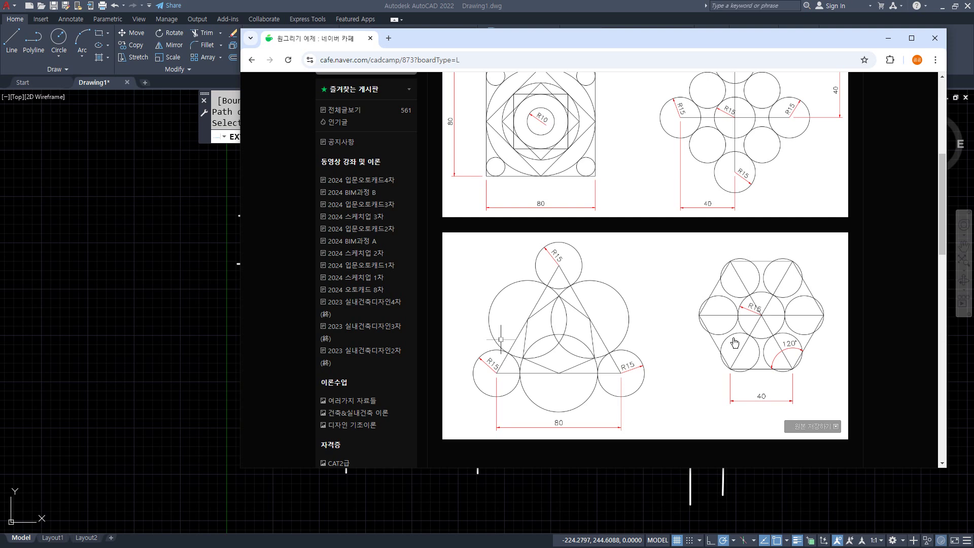
{"action": "scroll", "coordinate": [641, 300], "scroll_direction": "up", "scroll_amount": 2}
{"action": "mouse_move", "coordinate": [531, 323]}
{"action": "left_mouse_down"}
{"action": "mouse_move", "coordinate": [450, 211]}
{"action": "mouse_move", "coordinate": [620, 289]}
{"action": "mouse_move", "coordinate": [515, 341]}
{"action": "left_mouse_up"}
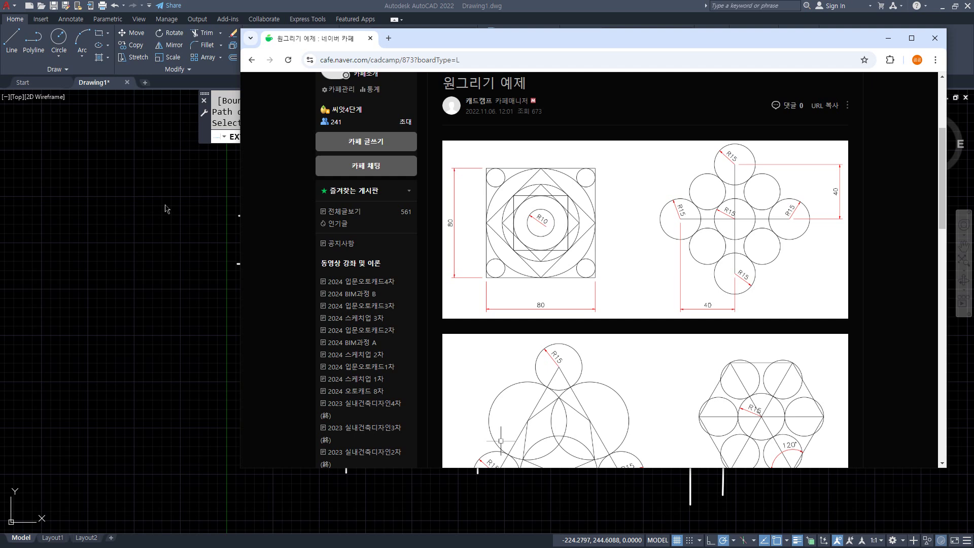
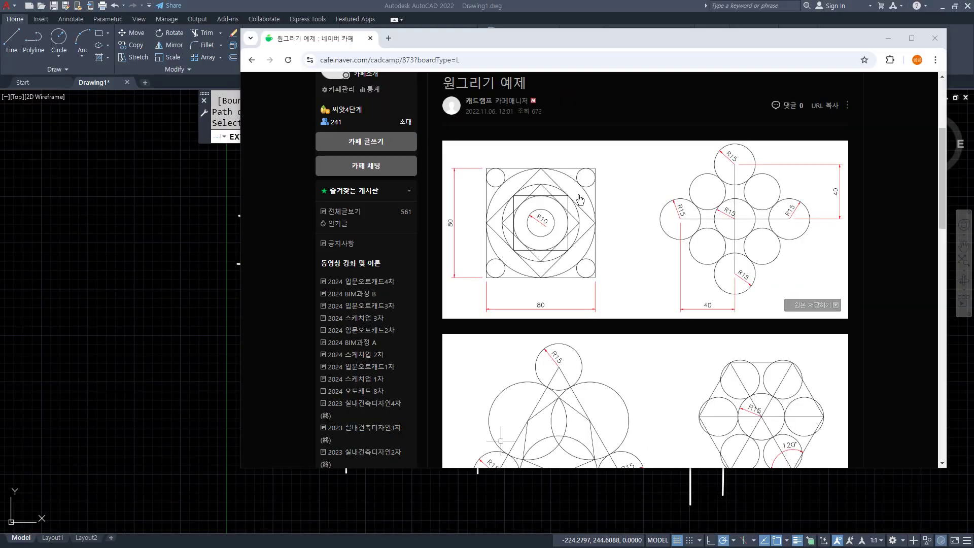
- Move the browser window off the drawing area and end the Extend command in AutoCAD
{"action": "left_click_drag", "start_coordinate": [646, 43], "coordinate": [0, 44]}
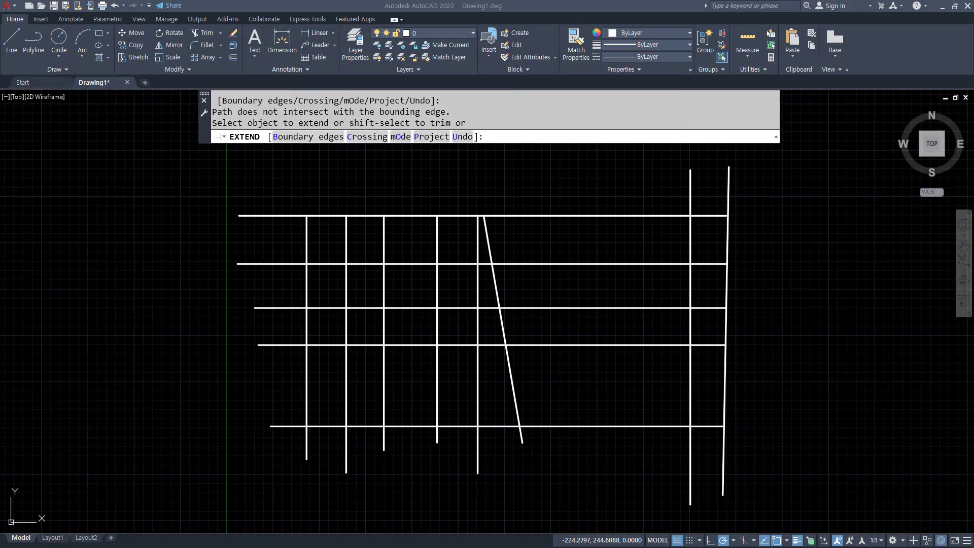
{"action": "left_click", "coordinate": [805, 484]}
{"action": "key", "text": "Escape"}
{"action": "key", "text": "Escape"}
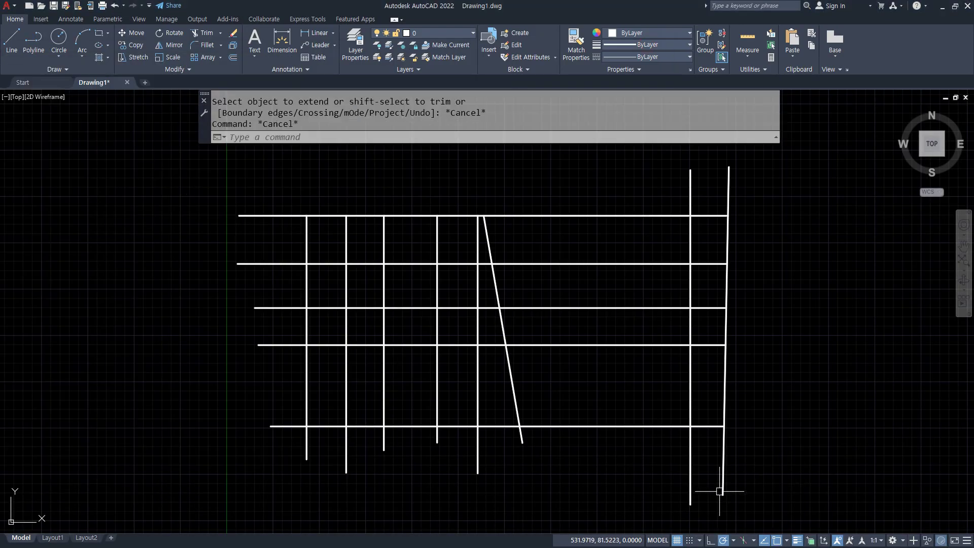
- Erase all the practice lines with a crossing window and zoom to the whole drawing
{"action": "left_click", "coordinate": [781, 504]}
{"action": "left_click", "coordinate": [217, 189]}
{"action": "key", "text": "Delete"}
{"action": "type", "text": "z"}
{"action": "key", "text": "Return"}
{"action": "type", "text": "a"}
{"action": "key", "text": "Return"}
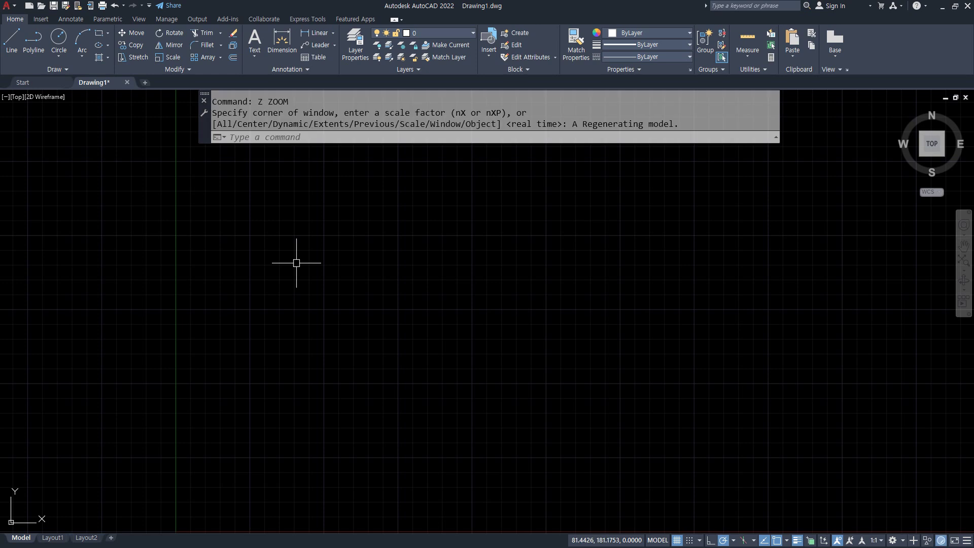
{"action": "type", "text": "l"}
{"action": "key", "text": "Return"}
{"action": "left_click", "coordinate": [273, 436]}
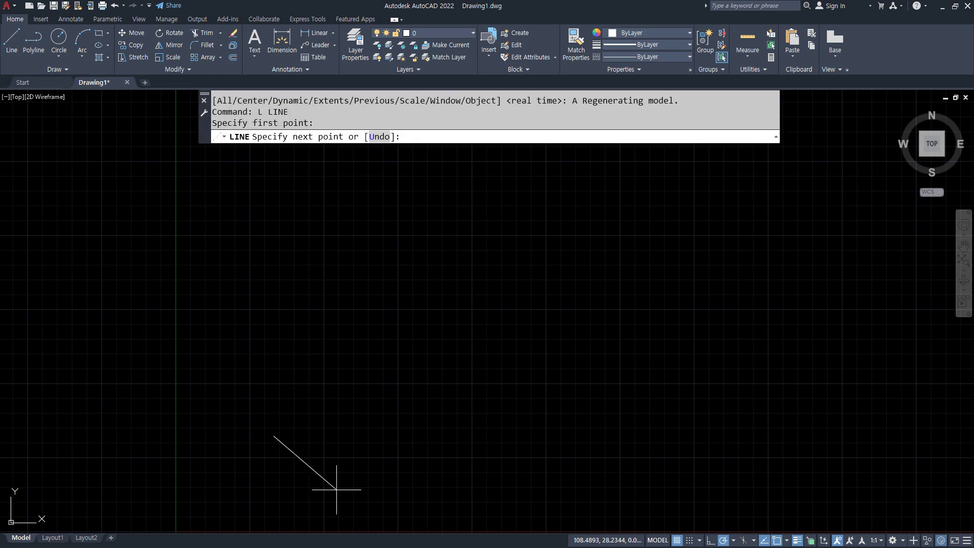
{"action": "type", "text": "@80,0"}
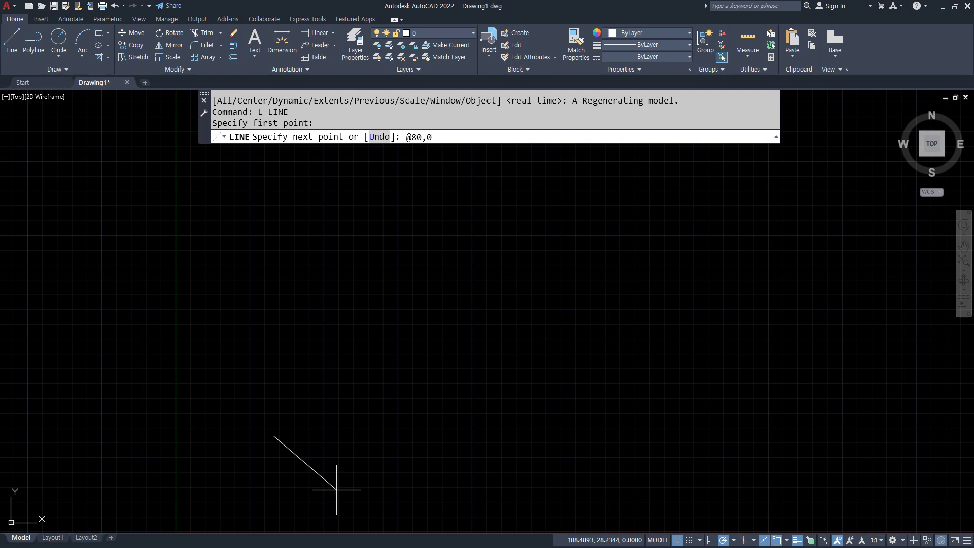
{"action": "key", "text": "Return"}
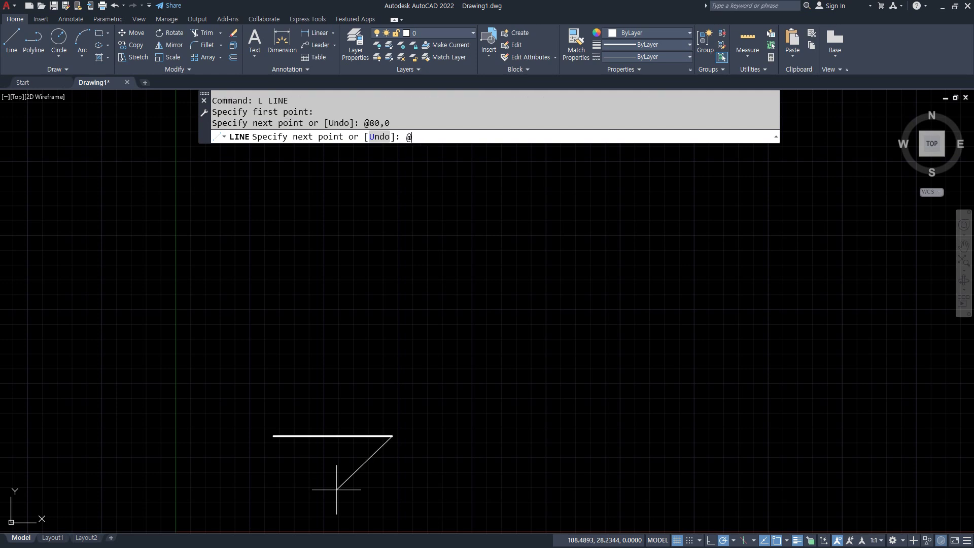
{"action": "type", "text": "@0,80"}
{"action": "key", "text": "Return"}
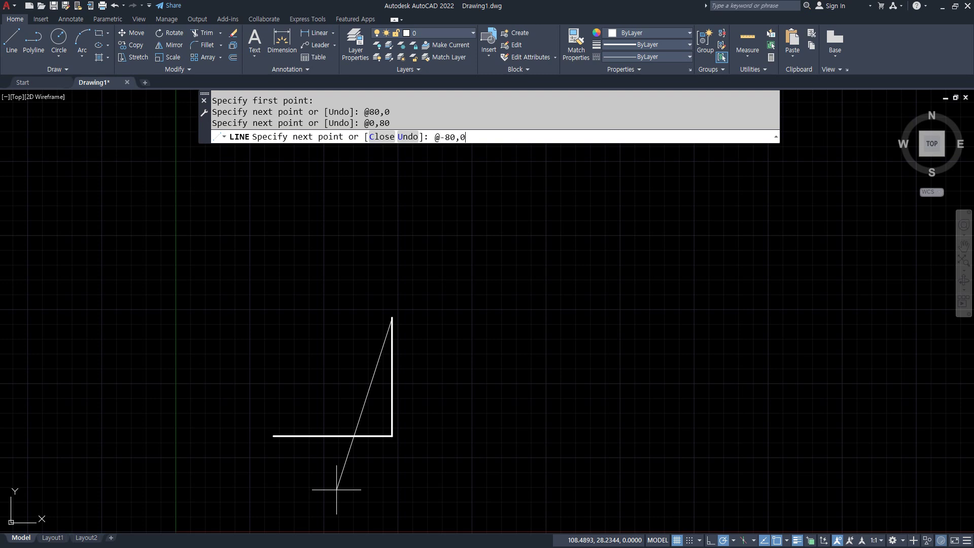
{"action": "type", "text": "@-80,0"}
{"action": "key", "text": "Return"}
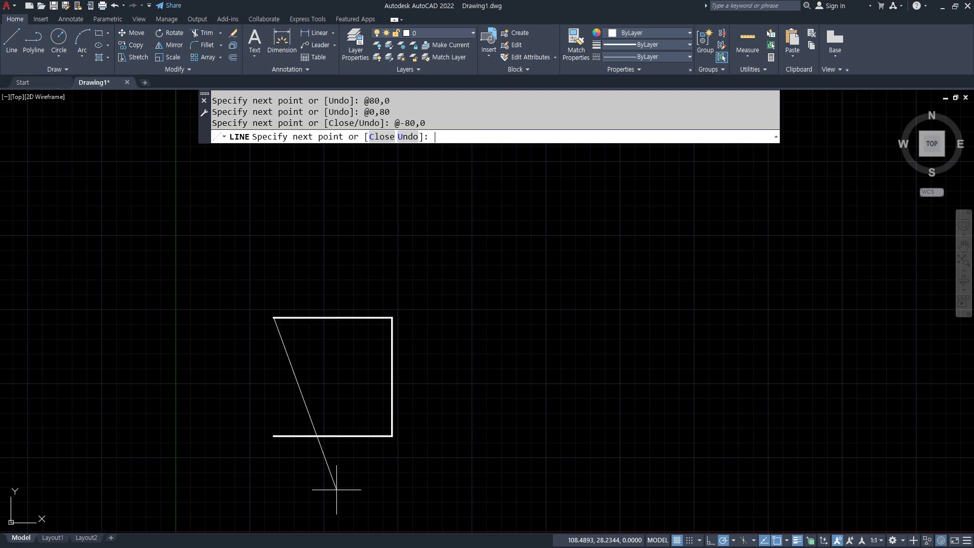
{"action": "type", "text": "@0,-80"}
{"action": "key", "text": "Return"}
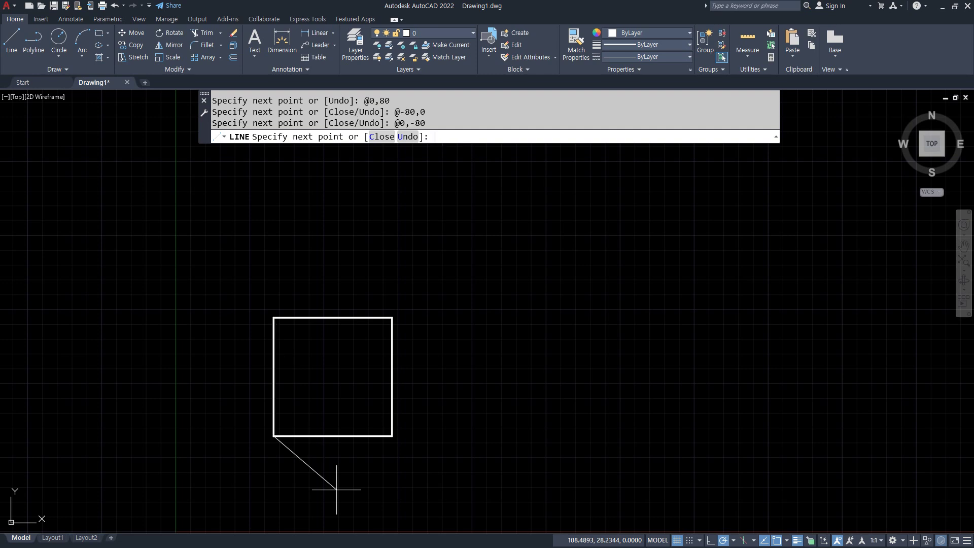
{"action": "key", "text": "Return"}
{"action": "key", "text": "Return"}
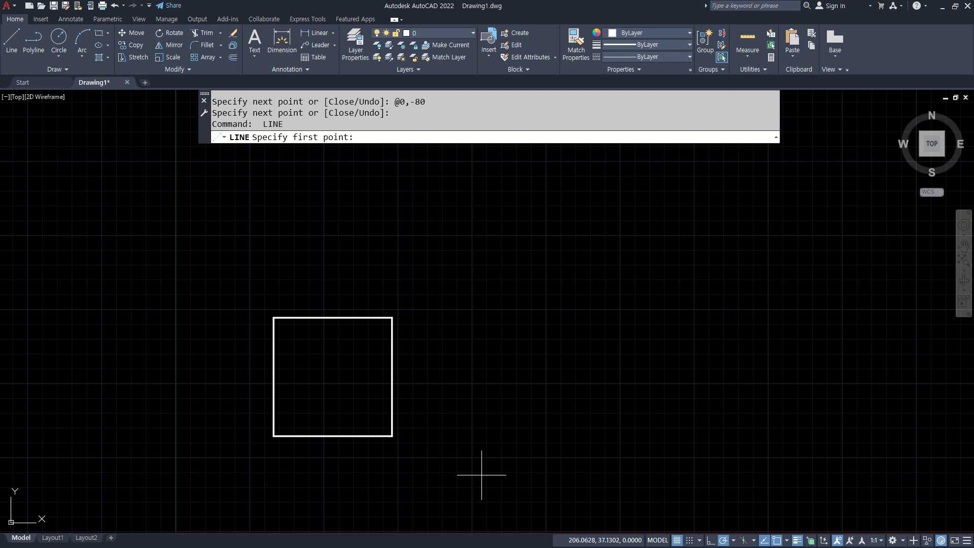
{"action": "left_click", "coordinate": [490, 430]}
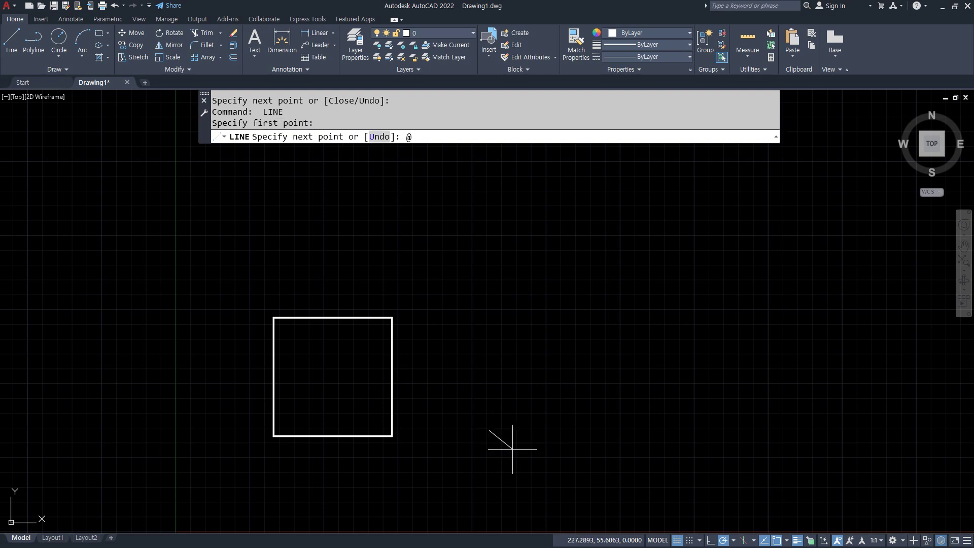
{"action": "type", "text": "@80<0"}
{"action": "key", "text": "Return"}
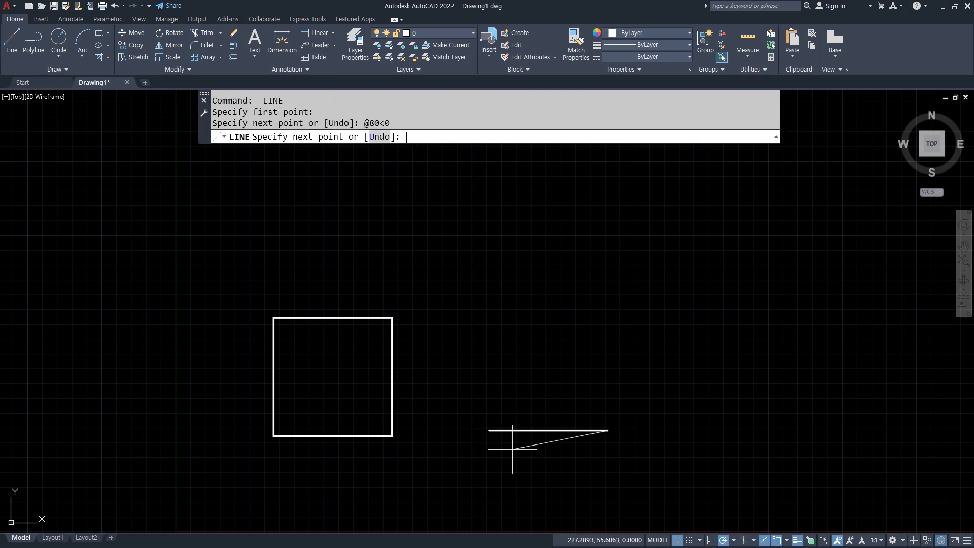
{"action": "type", "text": "@80<90"}
{"action": "key", "text": "Return"}
{"action": "type", "text": "@80<"}
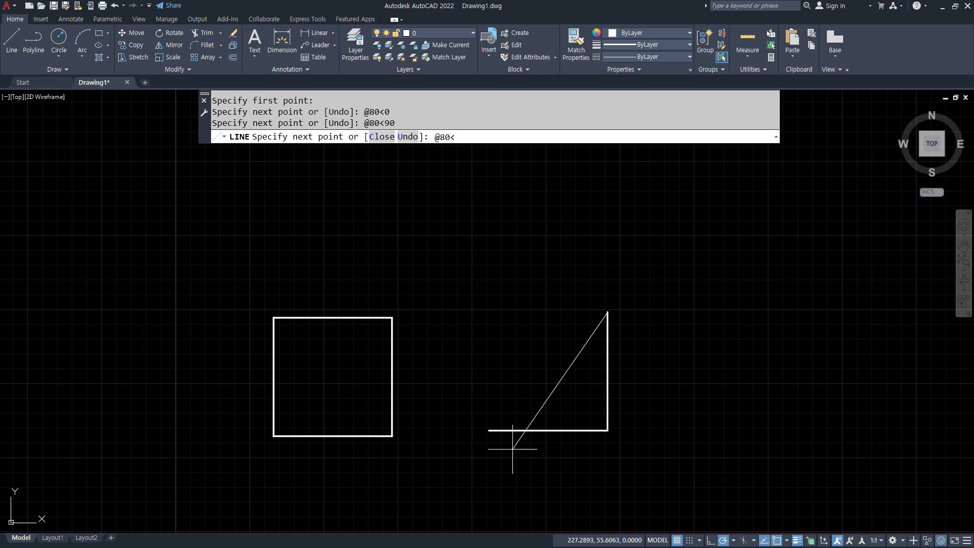
{"action": "type", "text": "180"}
{"action": "key", "text": "Return"}
{"action": "type", "text": "C"}
{"action": "key", "text": "Return"}
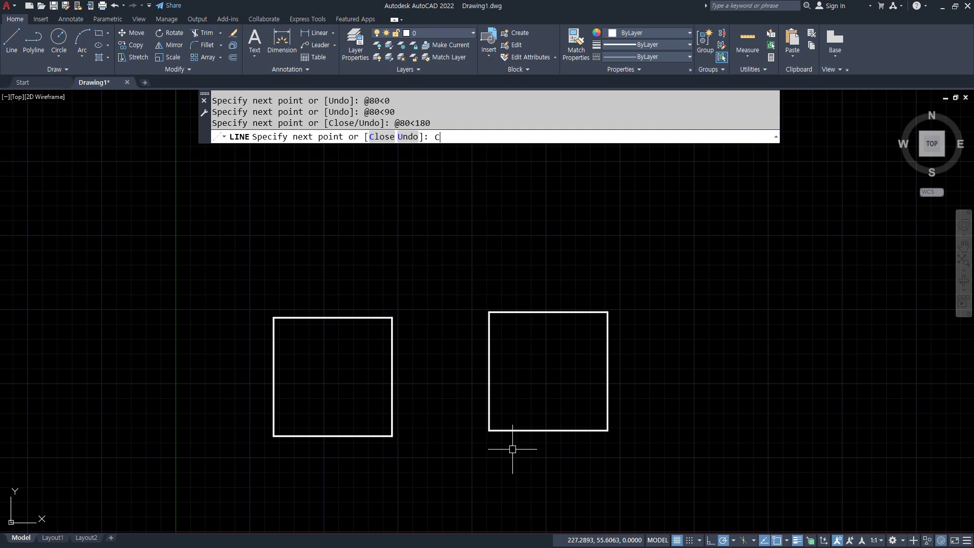
- Draw a third square with Line using polar tracking and direct distances of 90, finishing with Close
{"action": "middle_click_drag", "start_coordinate": [545, 418], "coordinate": [428, 413]}
{"action": "type", "text": "L"}
{"action": "key", "text": "Return"}
{"action": "left_click", "coordinate": [561, 420]}
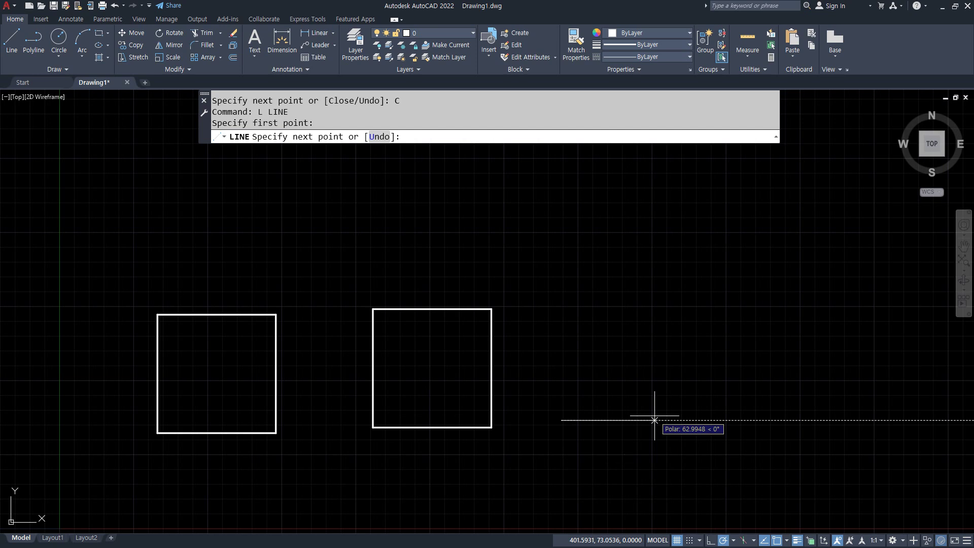
{"action": "key", "text": "Return"}
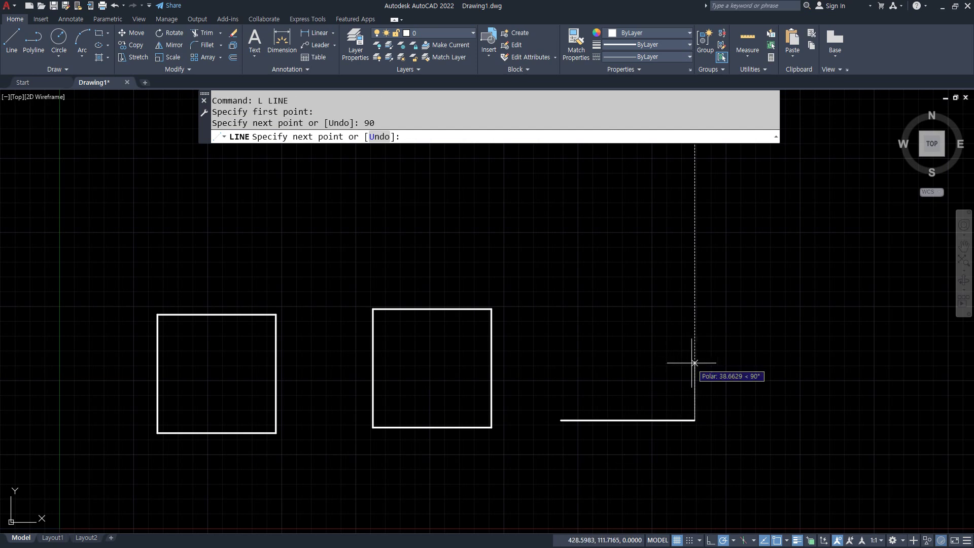
{"action": "type", "text": "90"}
{"action": "key", "text": "Return"}
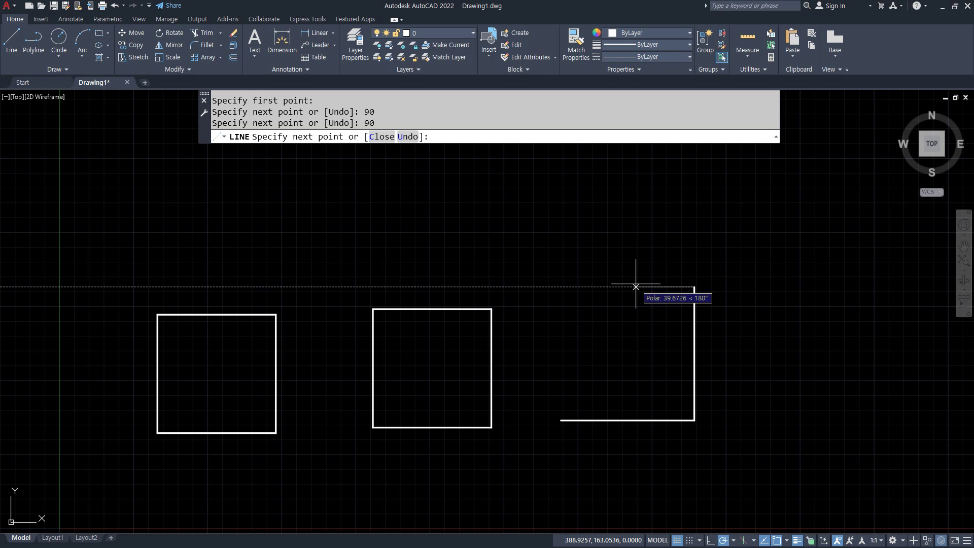
{"action": "type", "text": "90"}
{"action": "key", "text": "Return"}
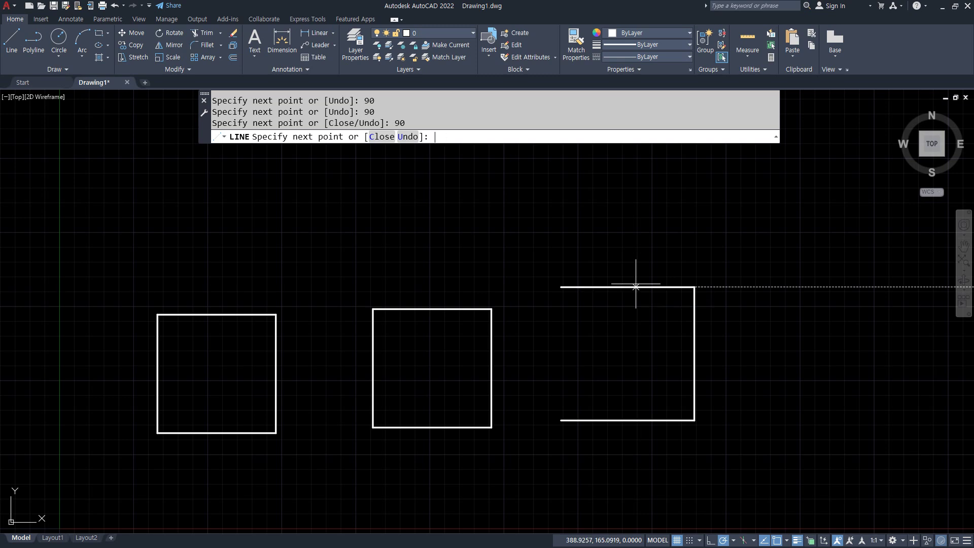
{"action": "type", "text": "c"}
{"action": "key", "text": "Return"}
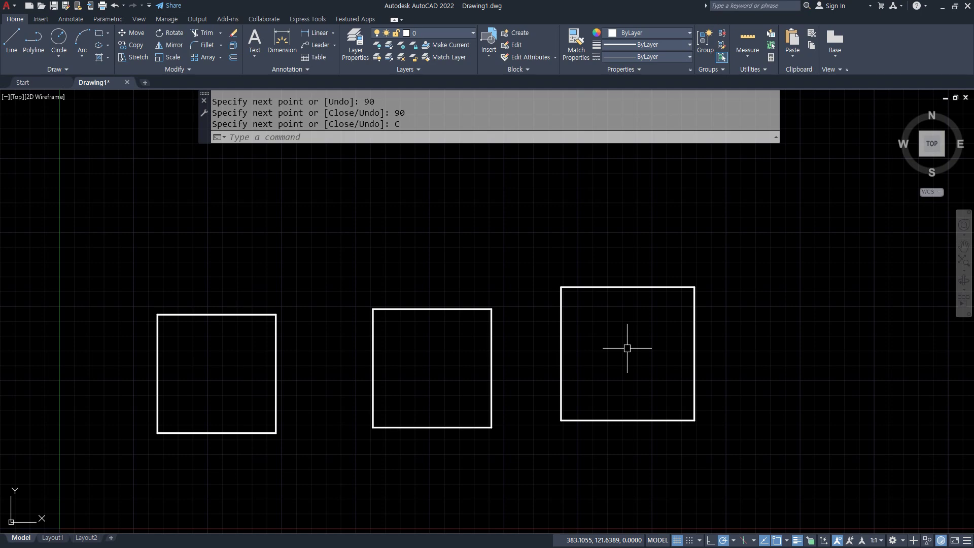
- Draw a long horizontal line beside the three squares and a vertical line crossing it near its left end
{"action": "scroll", "coordinate": [659, 386], "scroll_direction": "down", "scroll_amount": 2}
{"action": "middle_click_drag", "start_coordinate": [675, 397], "coordinate": [354, 370]}
{"action": "key", "text": "Return"}
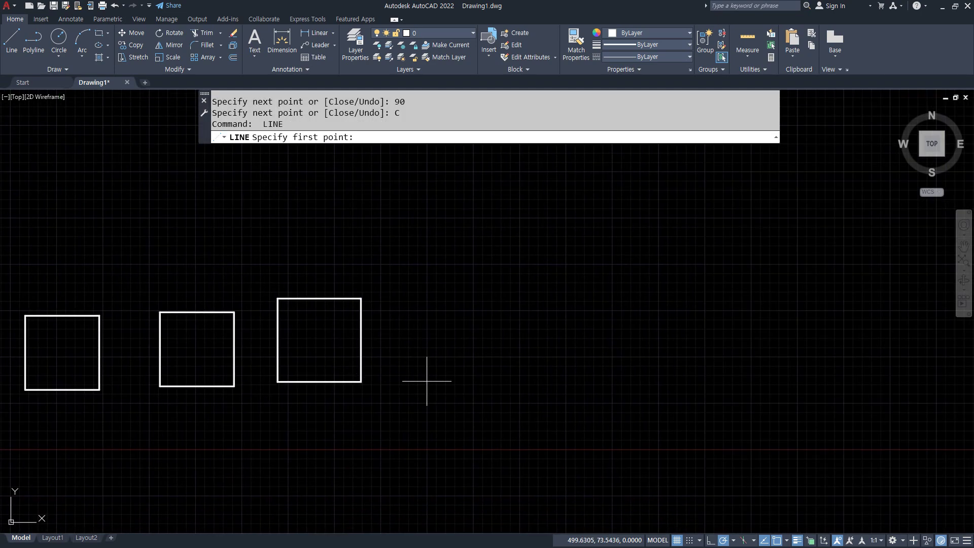
{"action": "left_click", "coordinate": [427, 381]}
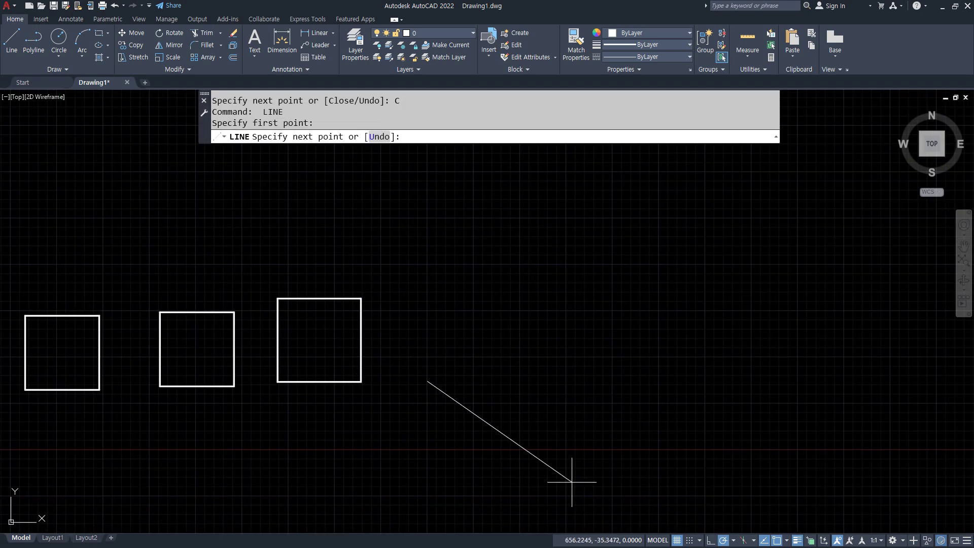
{"action": "left_click", "coordinate": [701, 381]}
{"action": "key", "text": "Return"}
{"action": "key", "text": "Return"}
{"action": "left_click", "coordinate": [487, 443]}
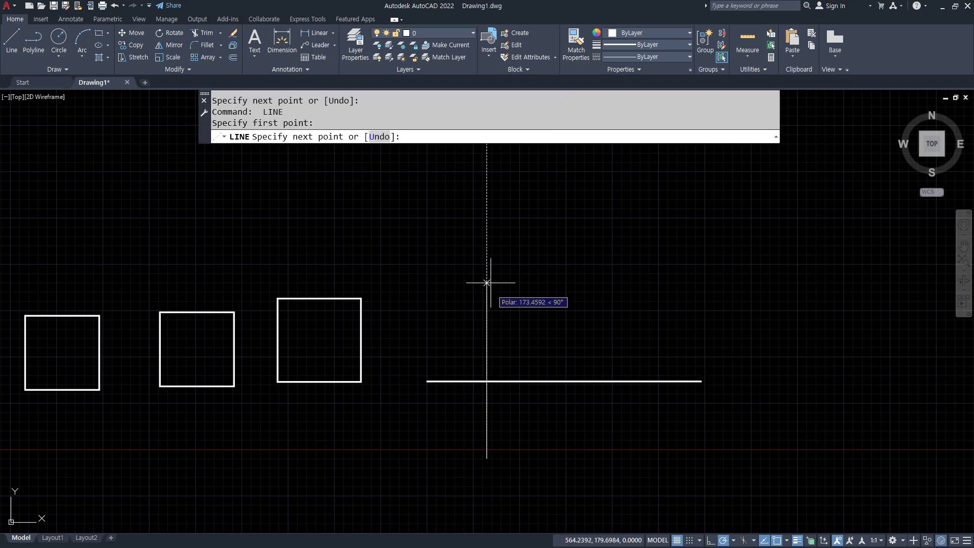
{"action": "left_click", "coordinate": [485, 202]}
{"action": "key", "text": "Return"}
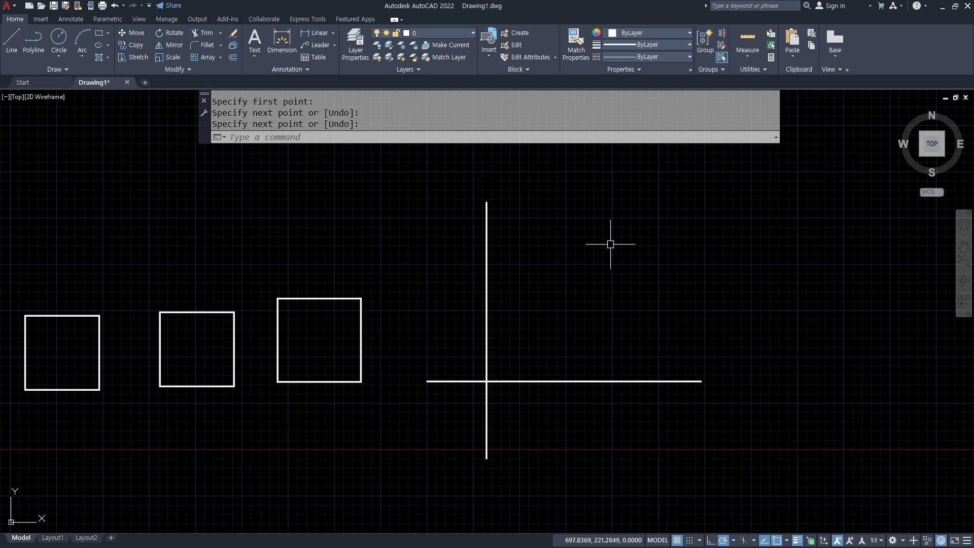
- Offset the vertical line to the right and the horizontal line upward by 80
{"action": "type", "text": "o"}
{"action": "key", "text": "Return"}
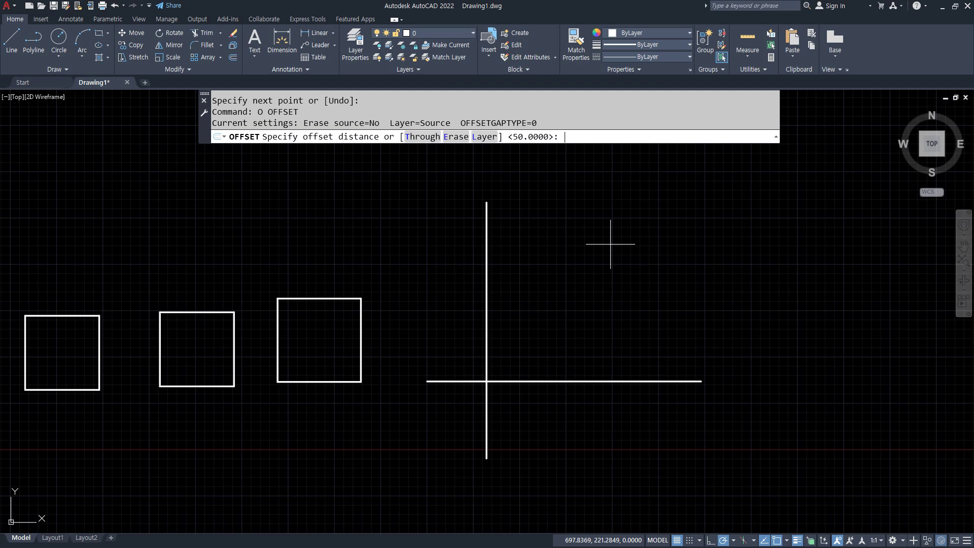
{"action": "type", "text": "80"}
{"action": "key", "text": "Return"}
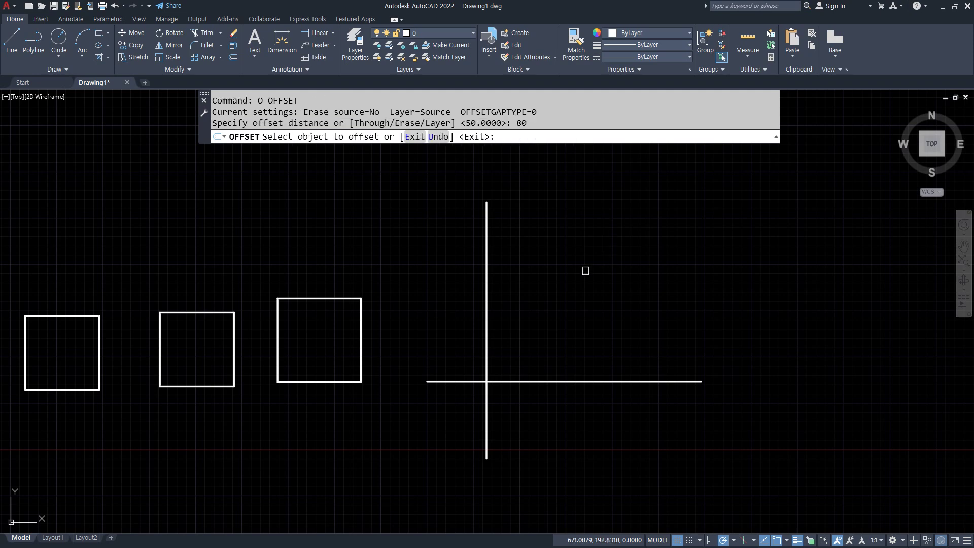
{"action": "left_click", "coordinate": [486, 304]}
{"action": "left_click", "coordinate": [627, 324]}
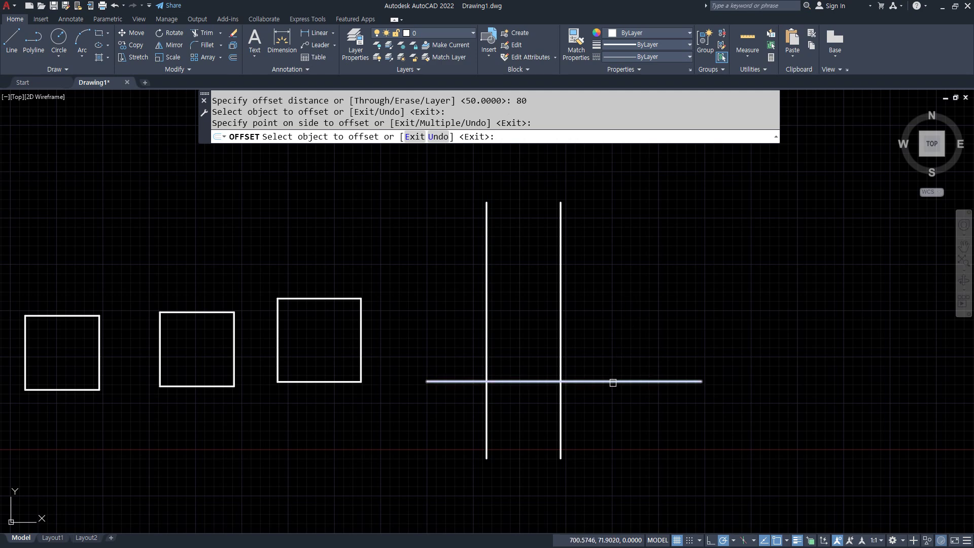
{"action": "left_click", "coordinate": [611, 381]}
{"action": "left_click", "coordinate": [620, 274]}
{"action": "key", "text": "Return"}
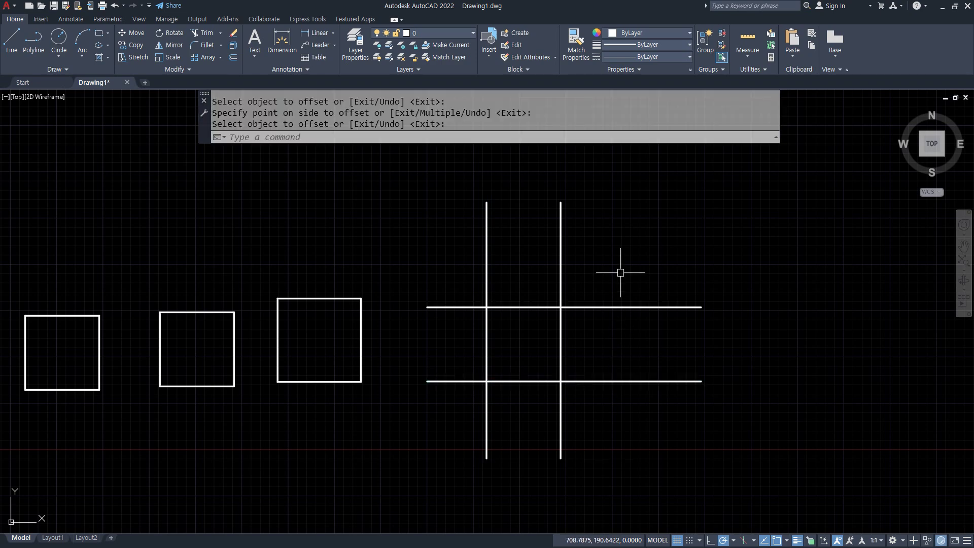
- Trim the overhanging ends of the four crossing lines with two freehand fence strokes, leaving only the square
{"action": "type", "text": "tr"}
{"action": "key", "text": "Return"}
{"action": "mouse_move", "coordinate": [632, 411]}
{"action": "left_mouse_down"}
{"action": "mouse_move", "coordinate": [631, 261]}
{"action": "mouse_move", "coordinate": [454, 255]}
{"action": "left_mouse_up"}
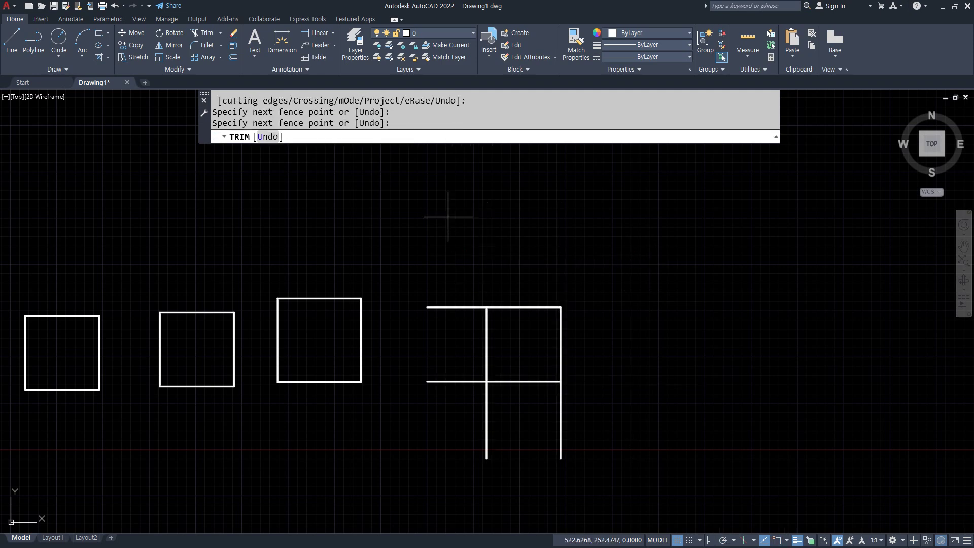
{"action": "mouse_move", "coordinate": [448, 216]}
{"action": "left_mouse_down"}
{"action": "mouse_move", "coordinate": [445, 422]}
{"action": "mouse_move", "coordinate": [629, 413]}
{"action": "left_mouse_up"}
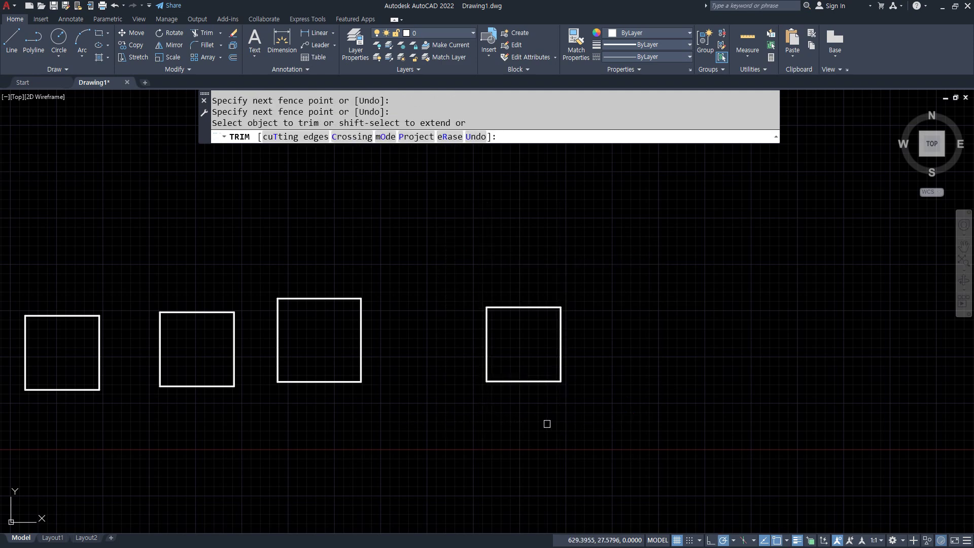
{"action": "middle_click_drag", "start_coordinate": [440, 389], "coordinate": [579, 415]}
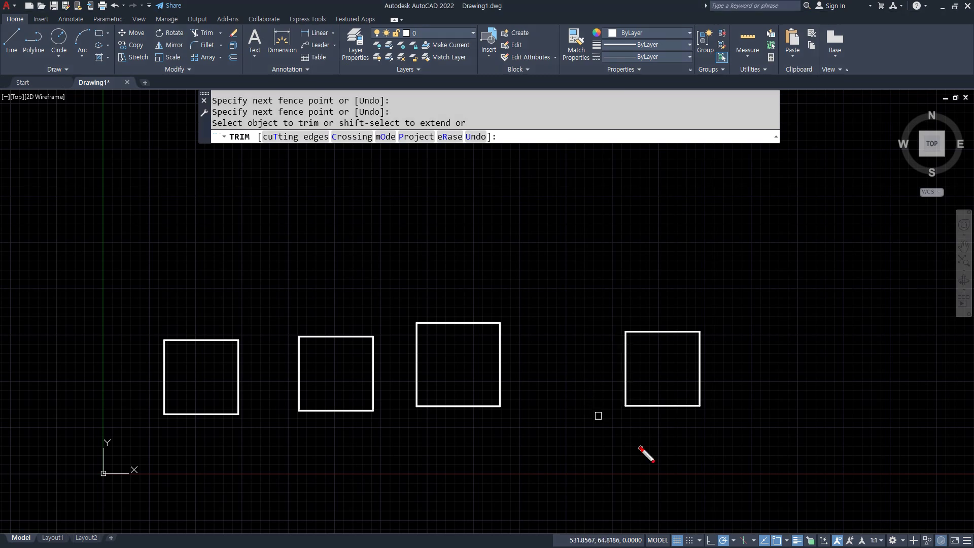
{"action": "mouse_move", "coordinate": [640, 448]}
{"action": "left_mouse_down"}
{"action": "mouse_move", "coordinate": [632, 276]}
{"action": "mouse_move", "coordinate": [769, 375]}
{"action": "mouse_move", "coordinate": [668, 434]}
{"action": "mouse_move", "coordinate": [612, 435]}
{"action": "left_mouse_up"}
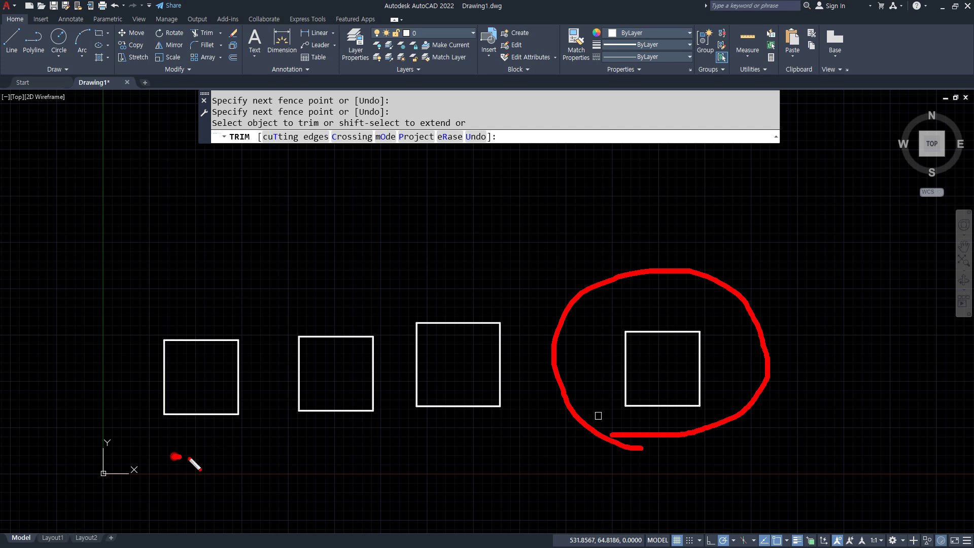
{"action": "left_click_drag", "start_coordinate": [173, 457], "coordinate": [650, 456]}
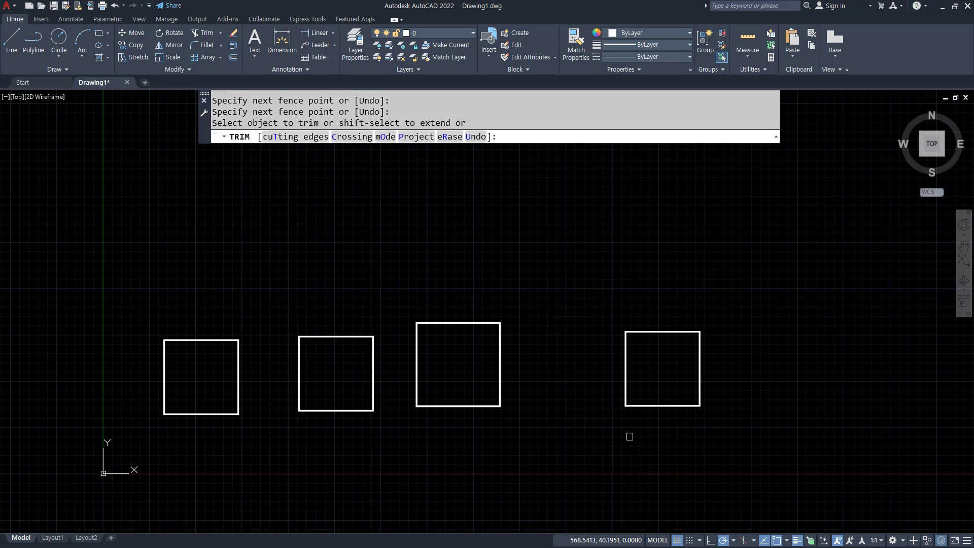
- End Trim and erase the three squares drawn with Line, keeping the offset-and-trimmed square
{"action": "key", "text": "Escape"}
{"action": "left_click_drag", "start_coordinate": [609, 431], "coordinate": [152, 315]}
{"action": "key", "text": "Delete"}
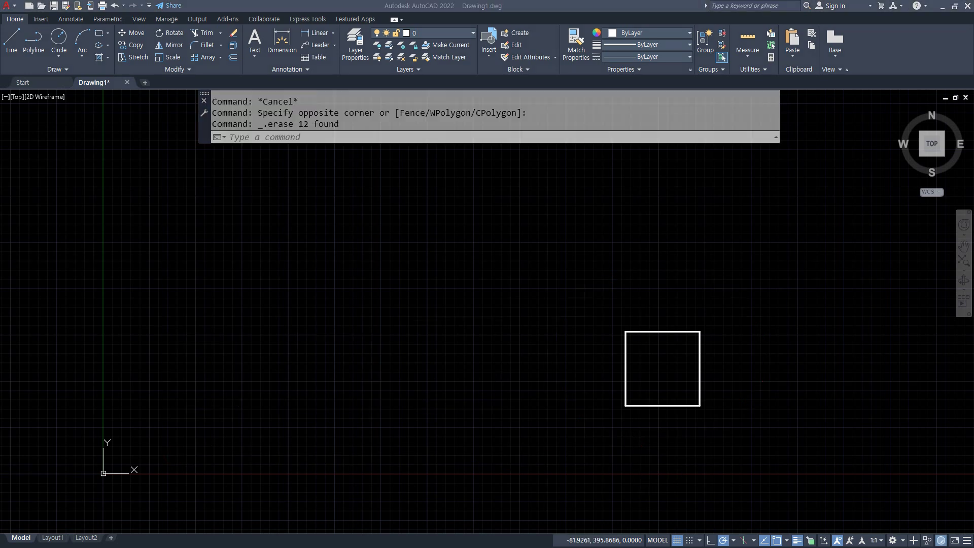
- Draw a Tan, Tan, Tan circle inside the square, tangent to its upper, left and right sides
{"action": "left_click", "coordinate": [60, 60]}
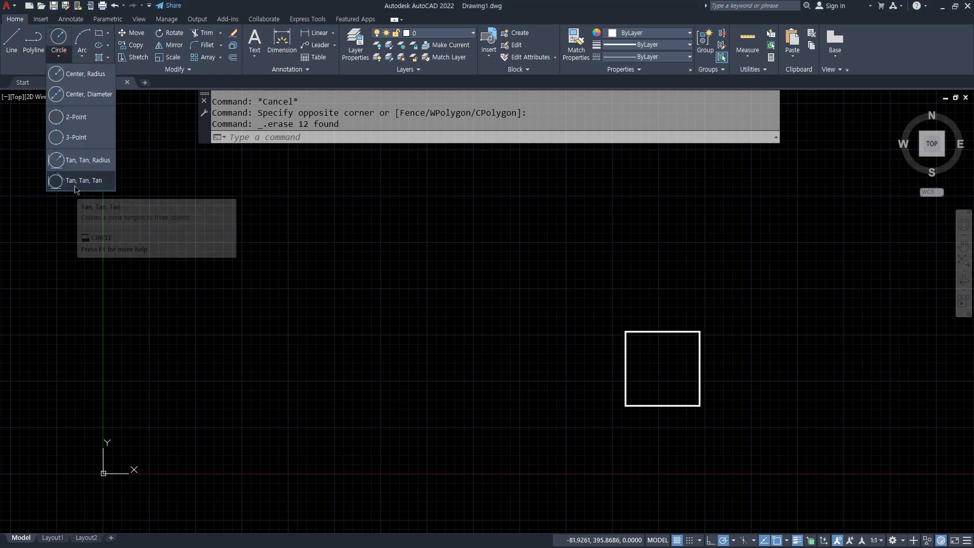
{"action": "left_click", "coordinate": [76, 181]}
{"action": "scroll", "coordinate": [745, 439], "scroll_direction": "up", "scroll_amount": 6}
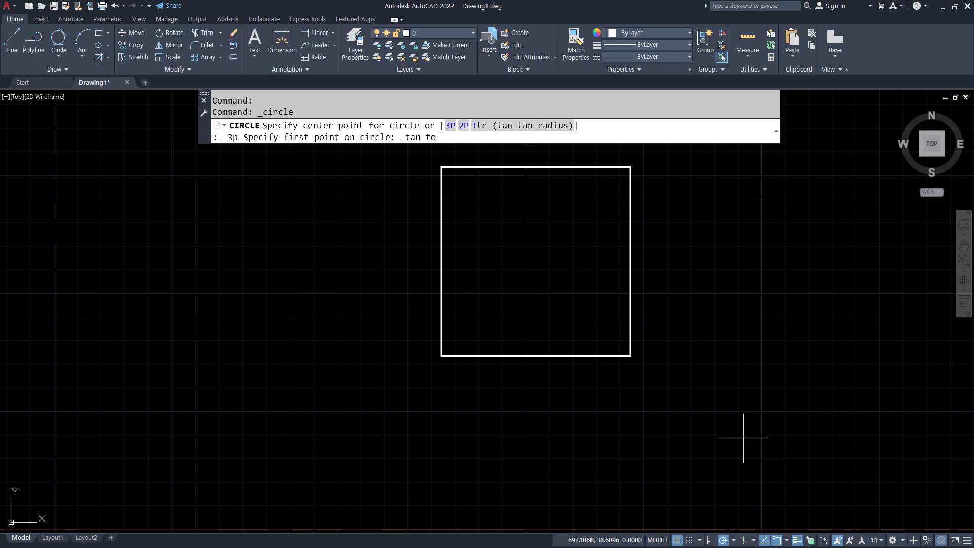
{"action": "middle_click_drag", "start_coordinate": [510, 298], "coordinate": [432, 472]}
{"action": "left_click", "coordinate": [317, 182]}
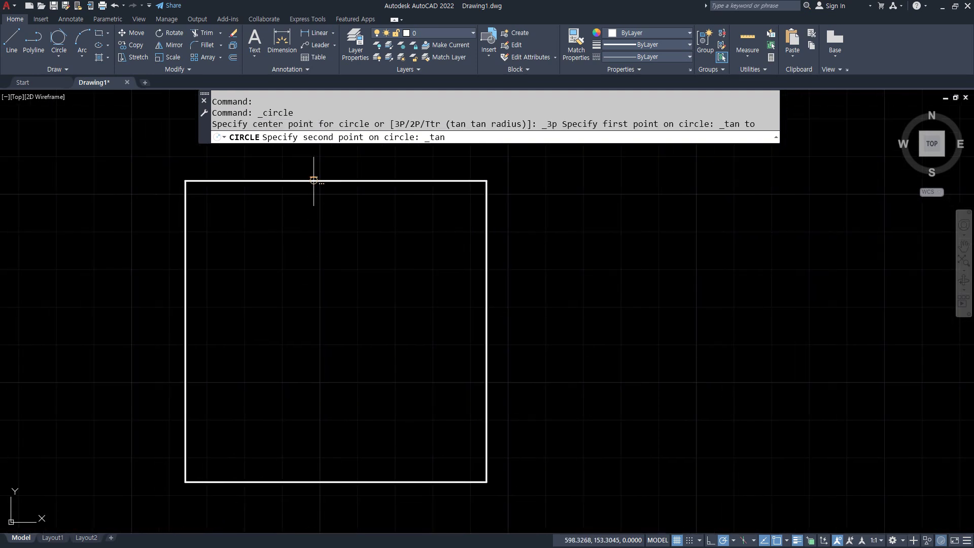
{"action": "left_click", "coordinate": [186, 357]}
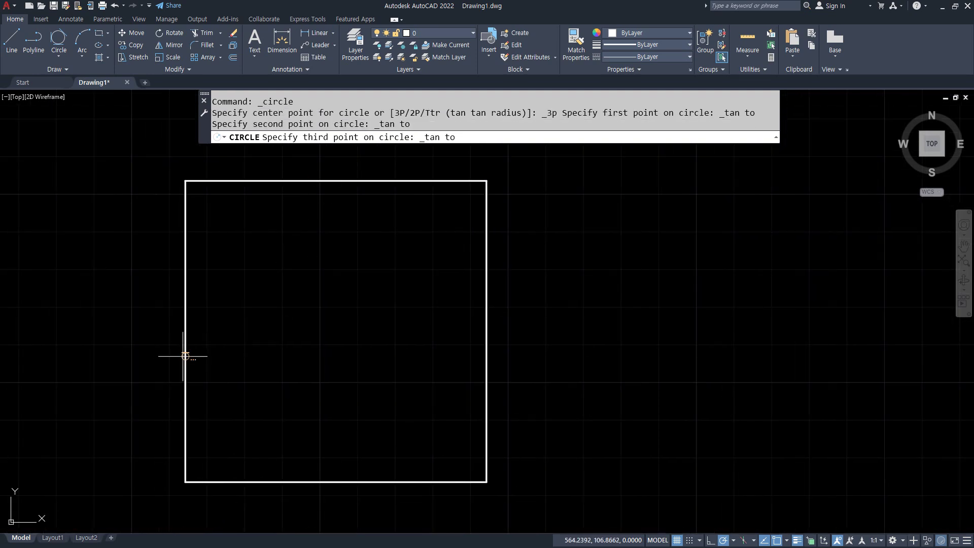
{"action": "left_click", "coordinate": [486, 379]}
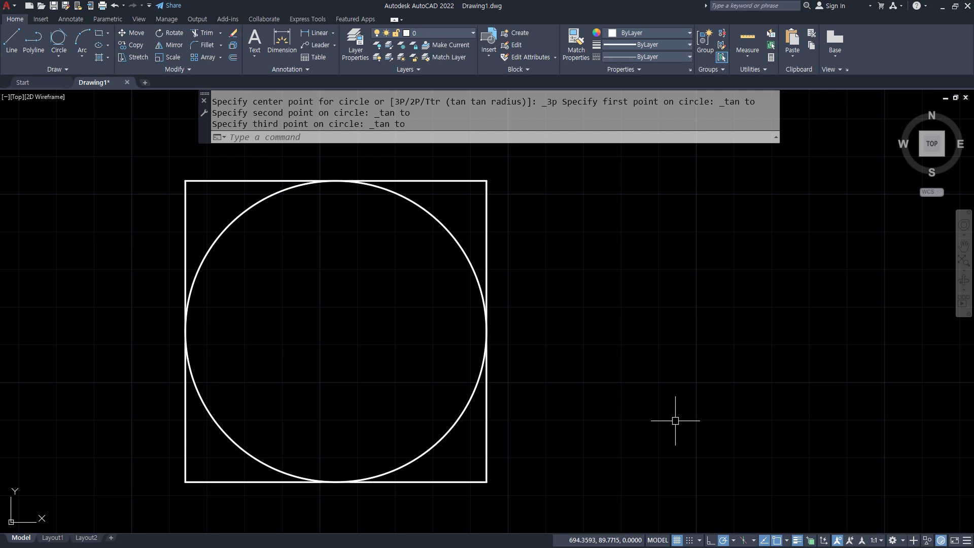
{"action": "left_click", "coordinate": [59, 56]}
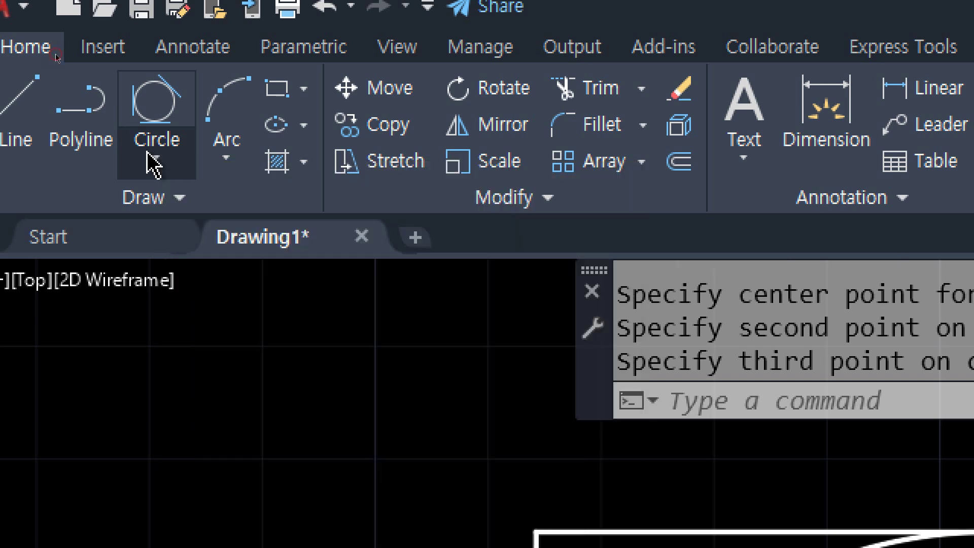
{"action": "left_click", "coordinate": [154, 157]}
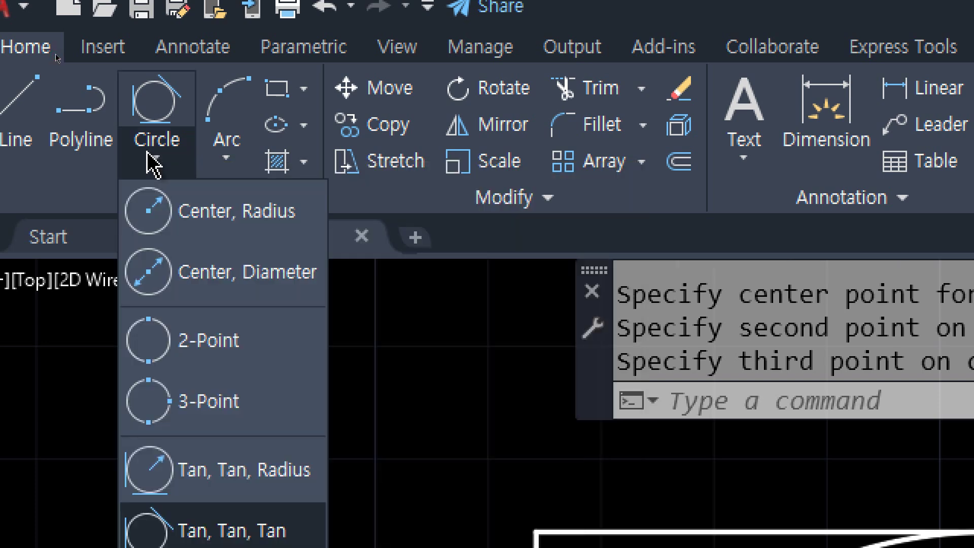
{"action": "left_click", "coordinate": [174, 219]}
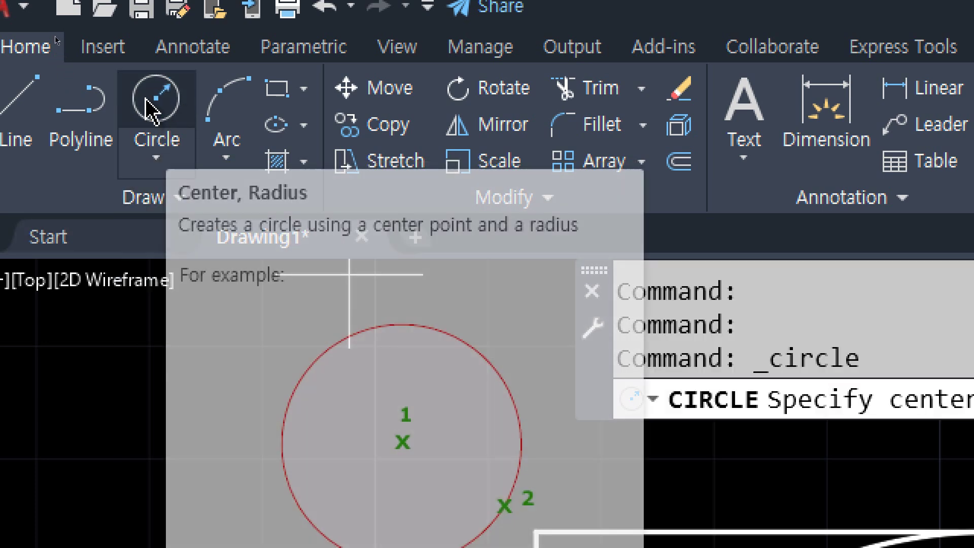
{"action": "key", "text": "Escape"}
{"action": "left_click", "coordinate": [162, 102]}
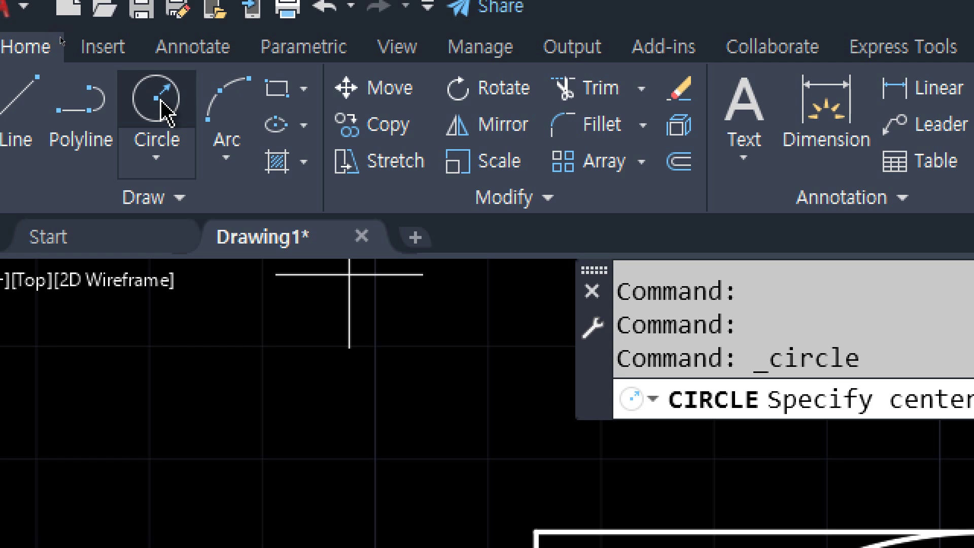
{"action": "key", "text": "Escape"}
{"action": "key", "text": "Escape"}
{"action": "left_click", "coordinate": [158, 157]}
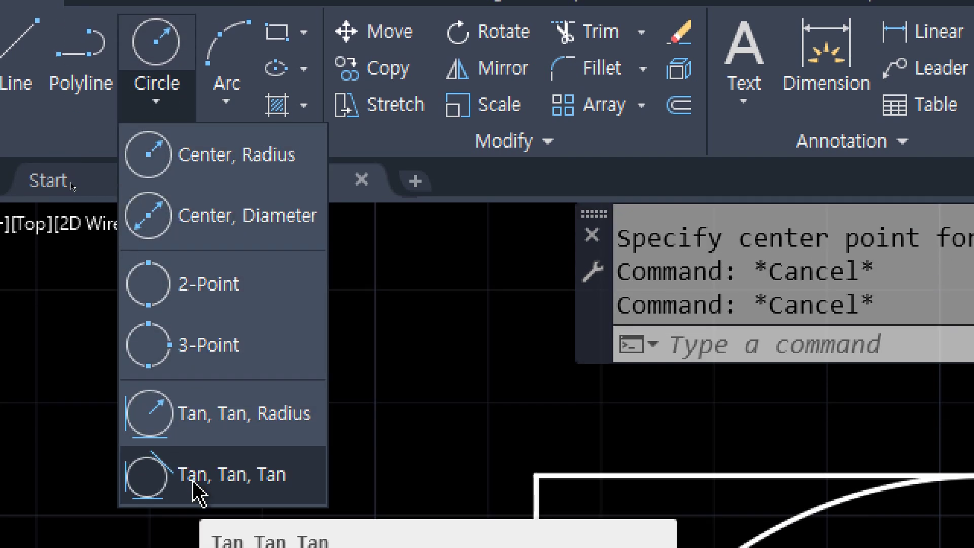
{"action": "left_click", "coordinate": [206, 486]}
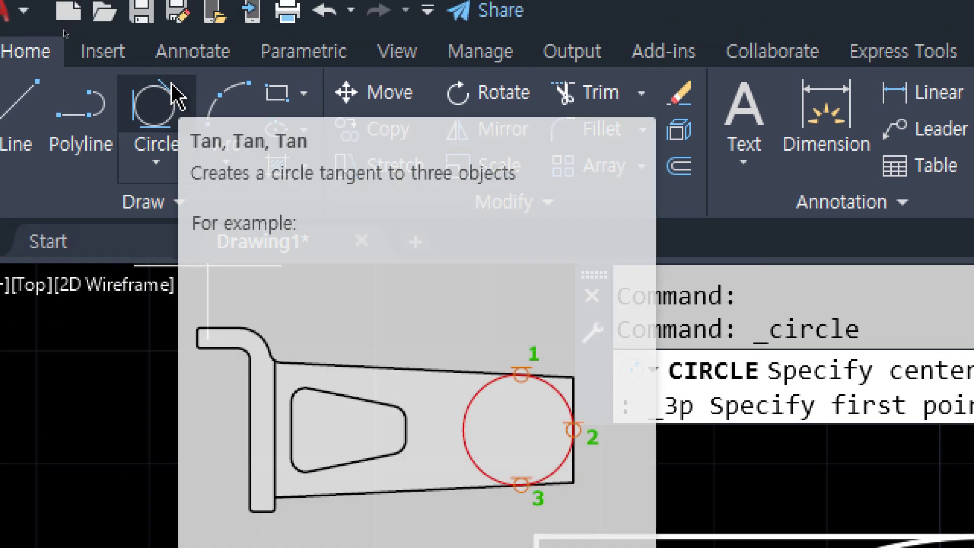
{"action": "key", "text": "Escape"}
{"action": "key", "text": "Escape"}
- Draw a small Tan, Tan, Tan circle in the square's upper-left corner, tangent to both adjacent sides and the large circle
{"action": "left_click", "coordinate": [158, 104]}
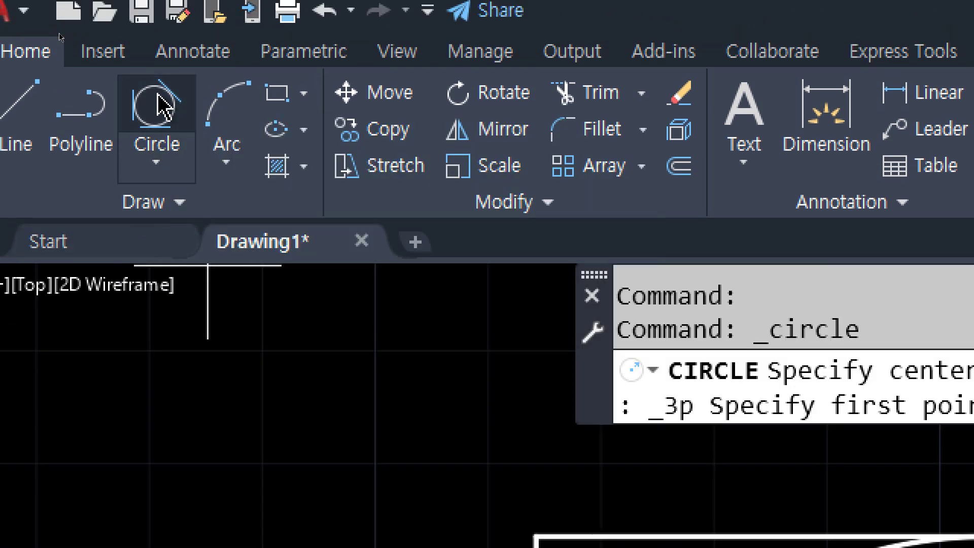
{"action": "left_click", "coordinate": [209, 180]}
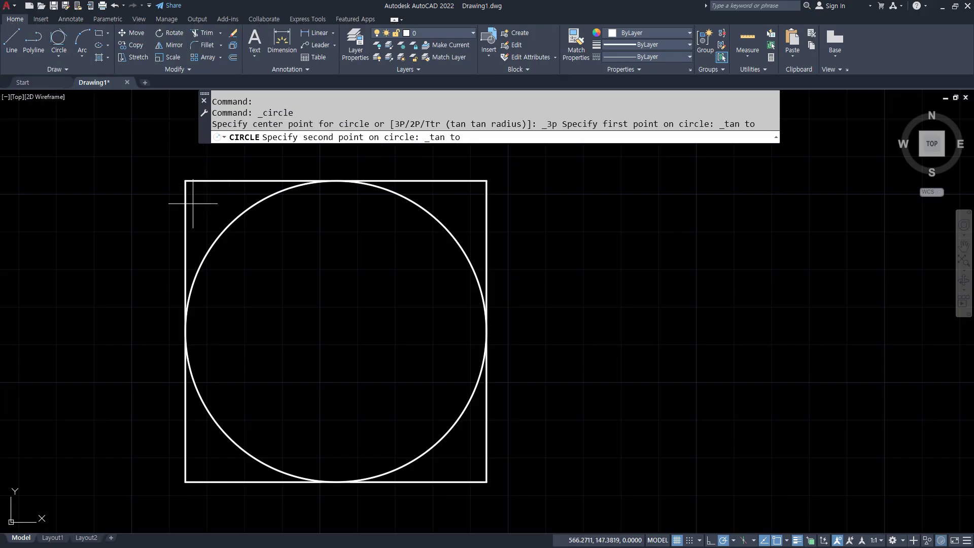
{"action": "left_click", "coordinate": [187, 206]}
{"action": "left_click", "coordinate": [226, 223]}
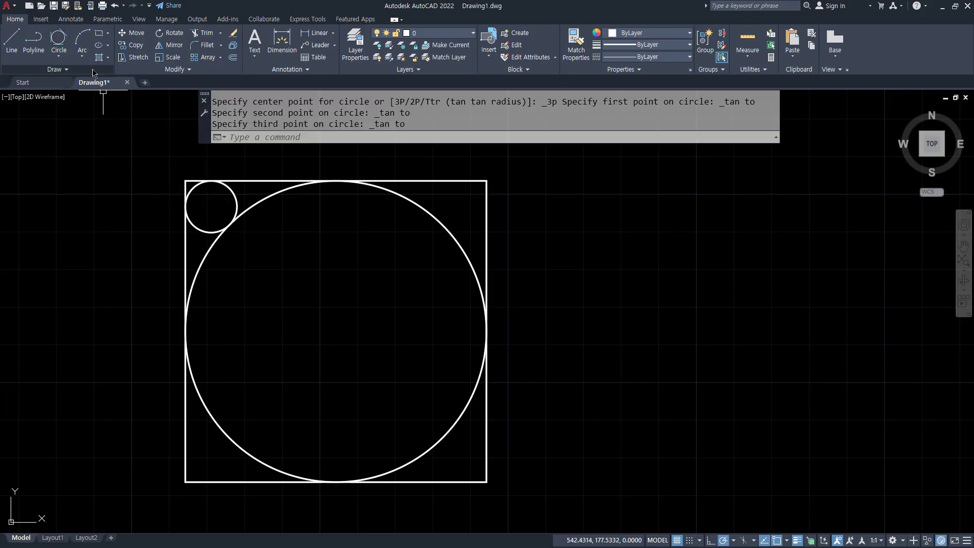
- Draw a small Tan, Tan, Tan circle in the square's lower-left corner, tangent to the large circle and both adjacent sides
{"action": "left_click", "coordinate": [58, 38]}
{"action": "left_click", "coordinate": [227, 437]}
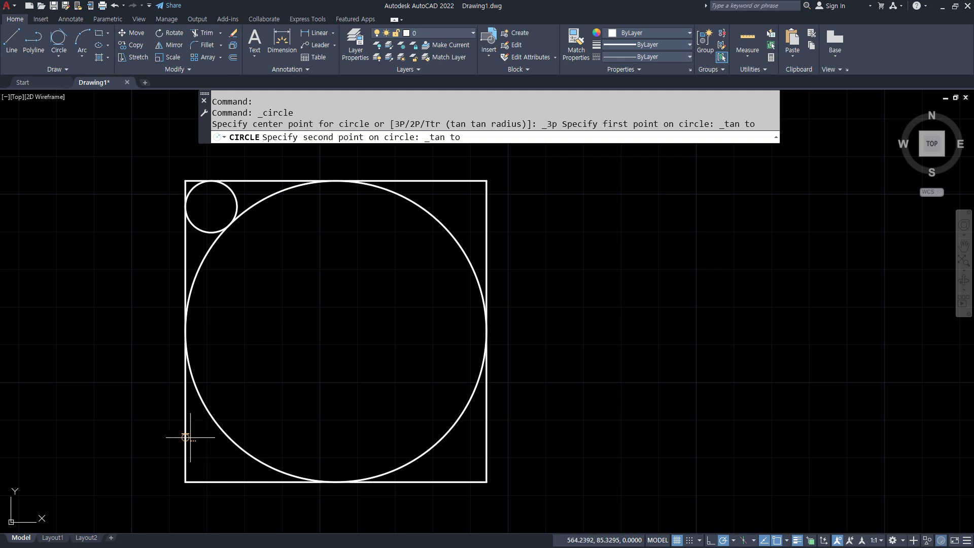
{"action": "left_click", "coordinate": [187, 437]}
{"action": "left_click", "coordinate": [208, 481]}
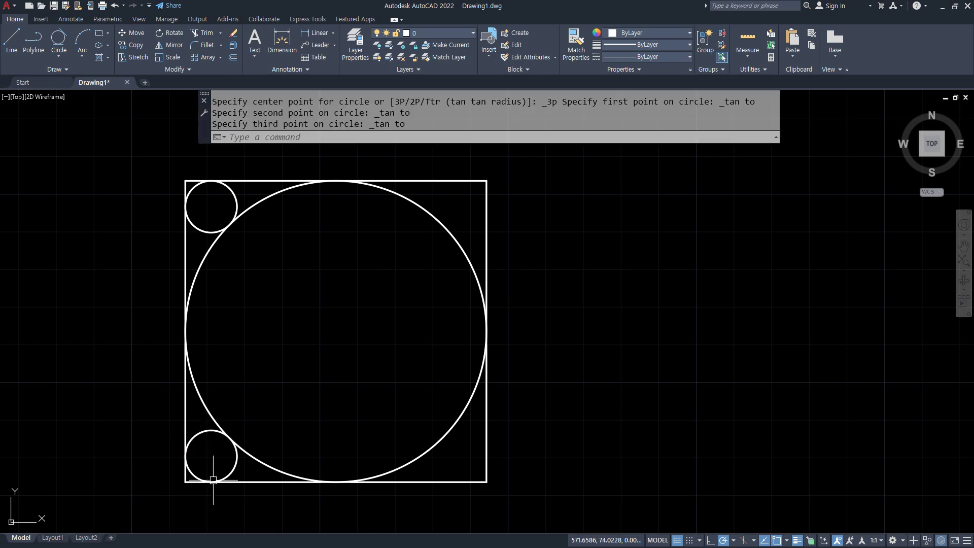
- Draw a small Tan, Tan, Tan circle in the square's lower-right corner, tangent to the large circle and both adjacent sides
{"action": "left_click", "coordinate": [59, 37]}
{"action": "left_click", "coordinate": [436, 441]}
{"action": "left_click", "coordinate": [439, 480]}
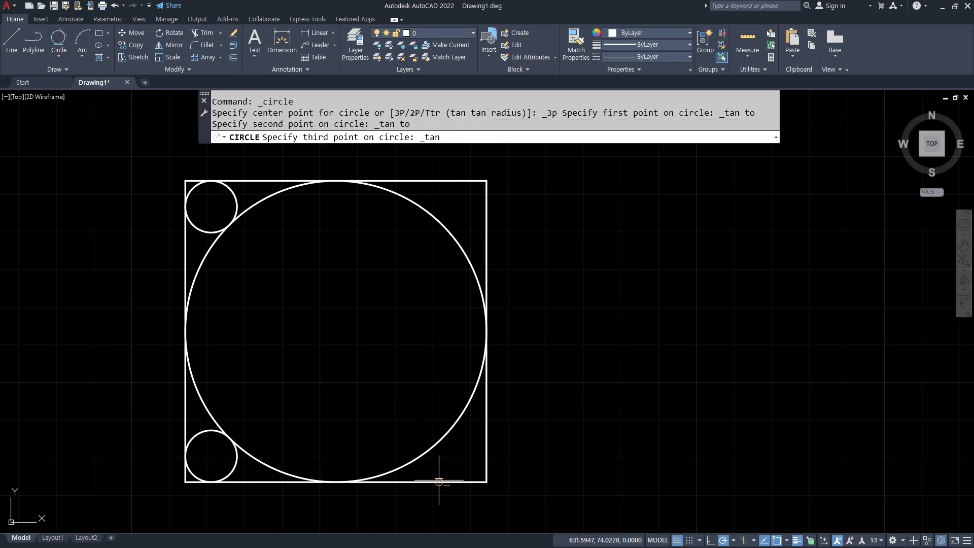
{"action": "left_click", "coordinate": [486, 454]}
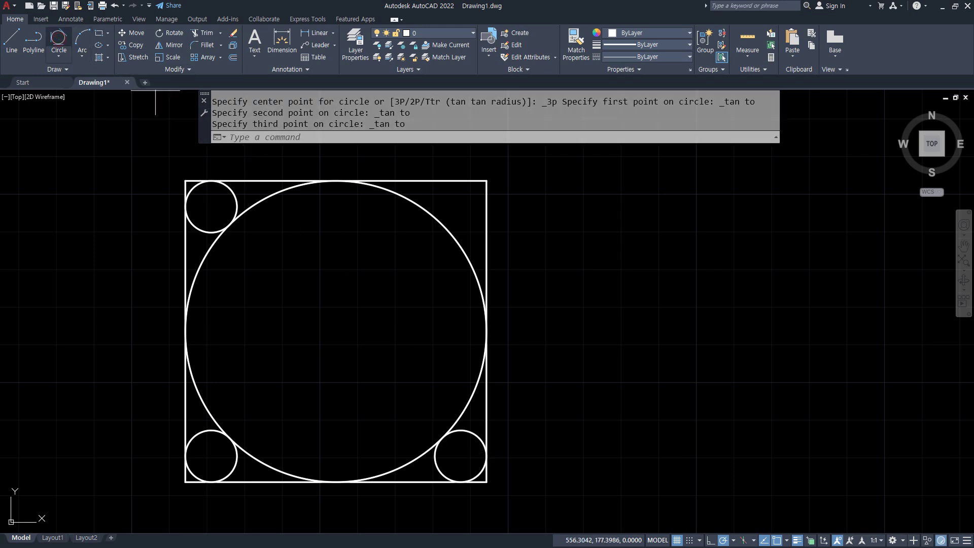
- Draw a small Tan, Tan, Tan circle in the square's upper-right corner, tangent to the large circle and both adjacent sides
{"action": "left_click", "coordinate": [59, 38]}
{"action": "left_click", "coordinate": [449, 181]}
{"action": "left_click", "coordinate": [437, 217]}
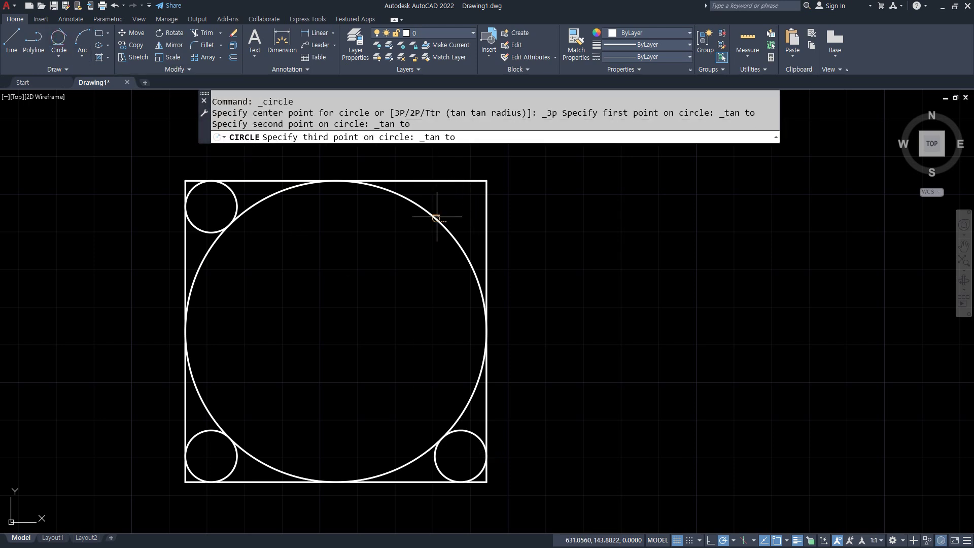
{"action": "left_click", "coordinate": [491, 209]}
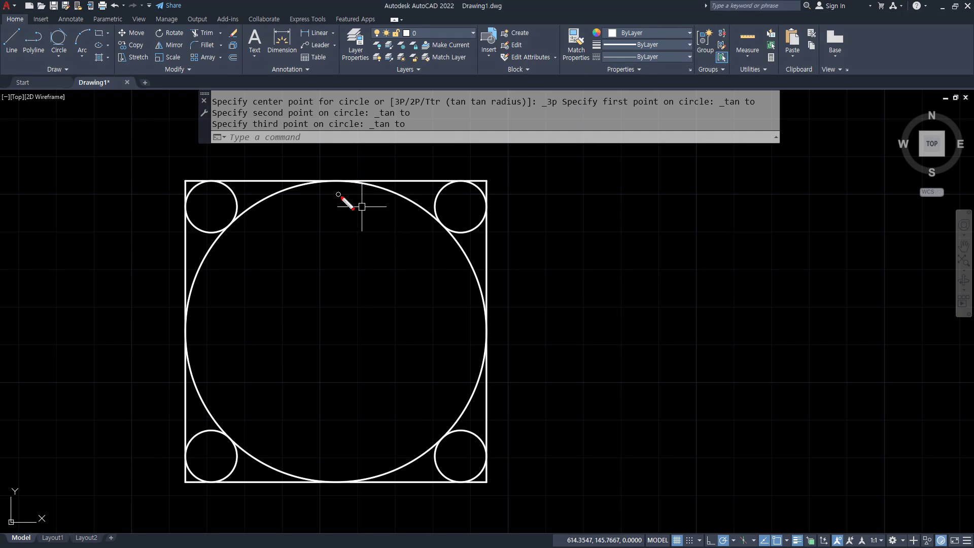
{"action": "left_click_drag", "start_coordinate": [350, 202], "coordinate": [319, 167]}
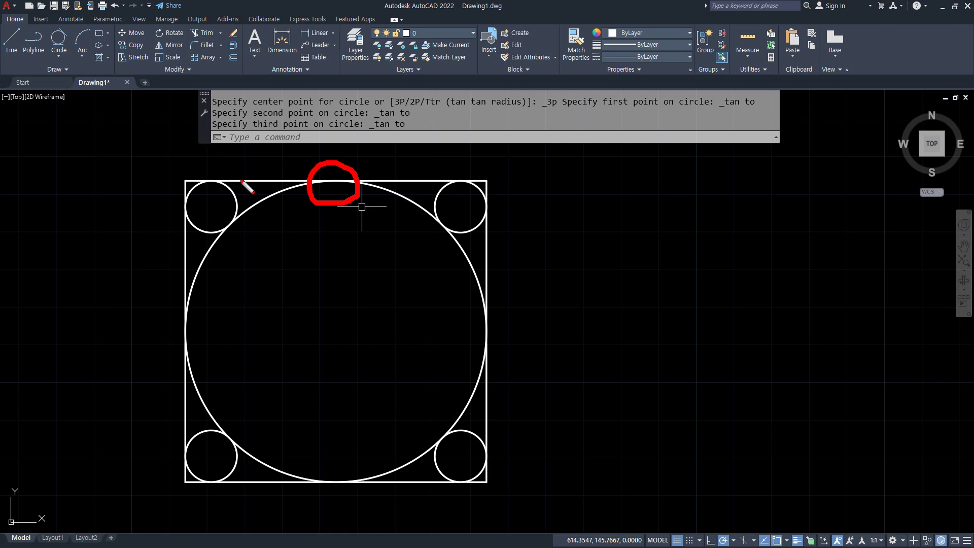
{"action": "left_click_drag", "start_coordinate": [192, 180], "coordinate": [482, 193]}
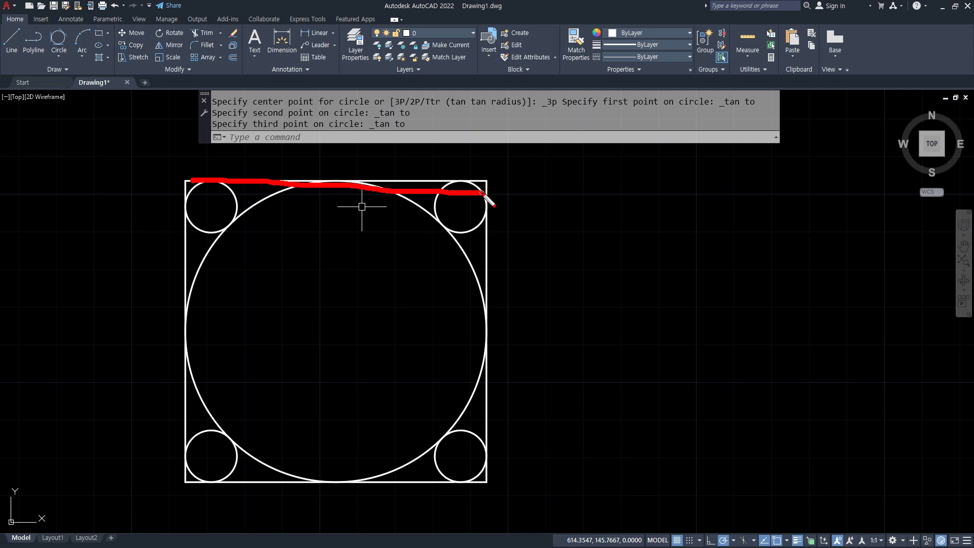
{"action": "left_click_drag", "start_coordinate": [429, 177], "coordinate": [268, 174]}
{"action": "left_click_drag", "start_coordinate": [256, 214], "coordinate": [403, 199]}
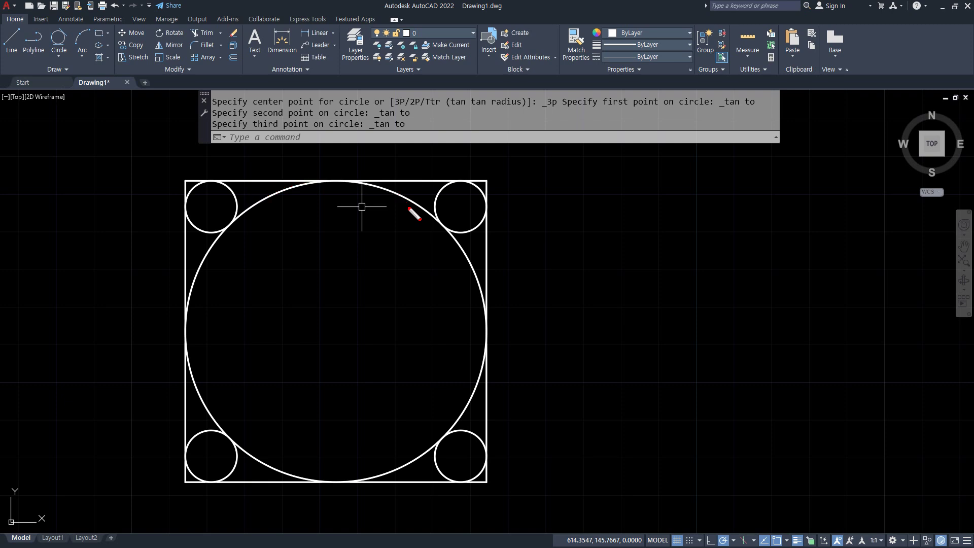
{"action": "mouse_move", "coordinate": [428, 221]}
{"action": "left_mouse_down"}
{"action": "mouse_move", "coordinate": [282, 199]}
{"action": "mouse_move", "coordinate": [322, 211]}
{"action": "mouse_move", "coordinate": [355, 175]}
{"action": "left_mouse_up"}
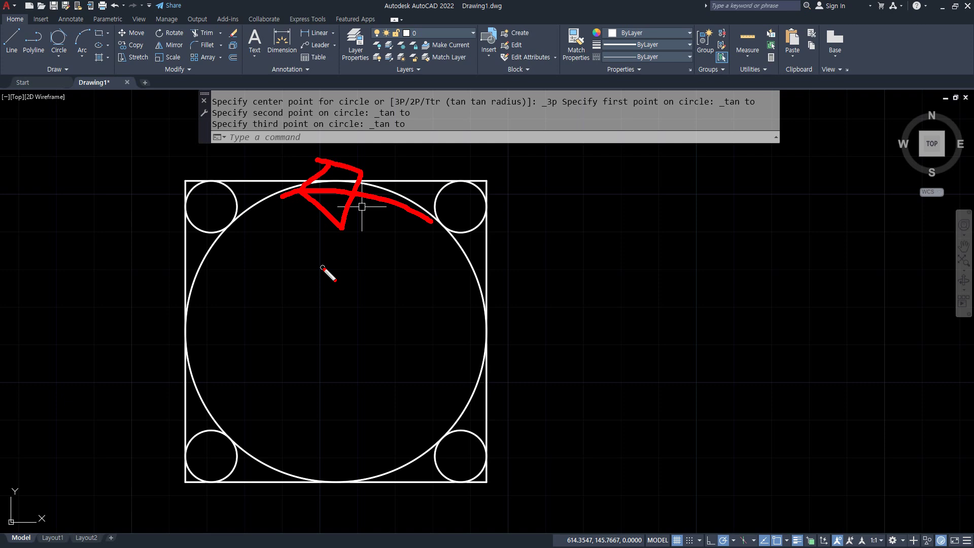
- Draw a closed diamond of four lines inside the large circle, joining the points where it touches the square's sides
{"action": "type", "text": "L"}
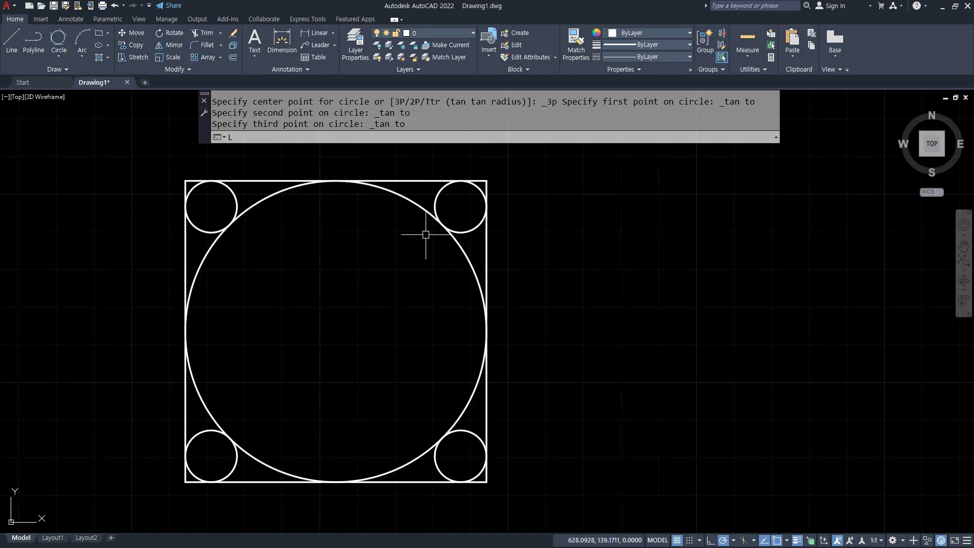
{"action": "key", "text": "Return"}
{"action": "left_click", "coordinate": [335, 180]}
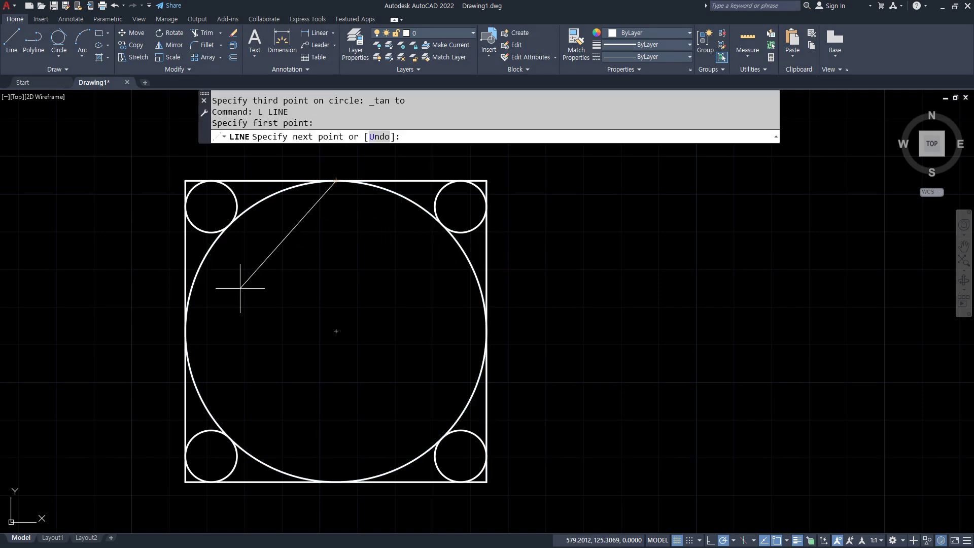
{"action": "left_click", "coordinate": [186, 331]}
{"action": "left_click", "coordinate": [335, 481]}
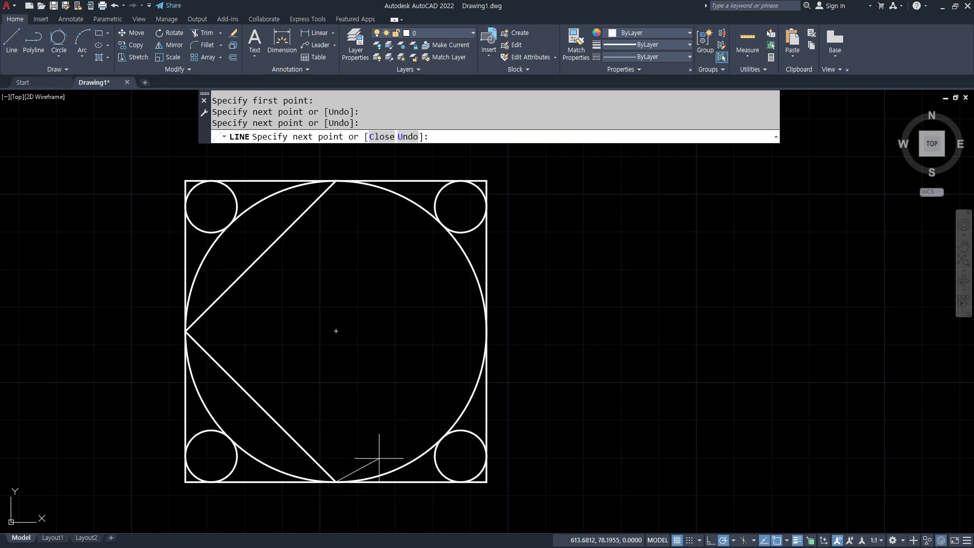
{"action": "left_click", "coordinate": [485, 332]}
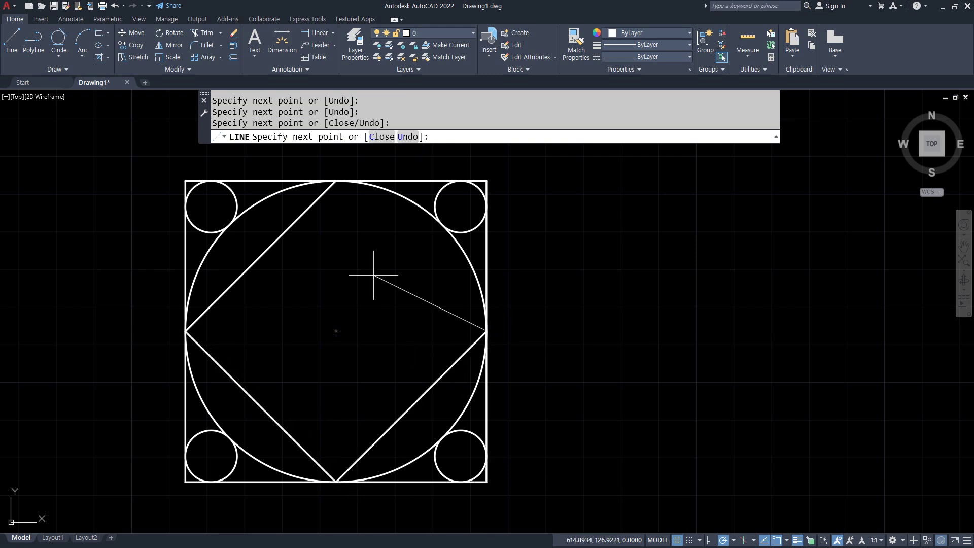
{"action": "left_click", "coordinate": [336, 181]}
{"action": "key", "text": "Return"}
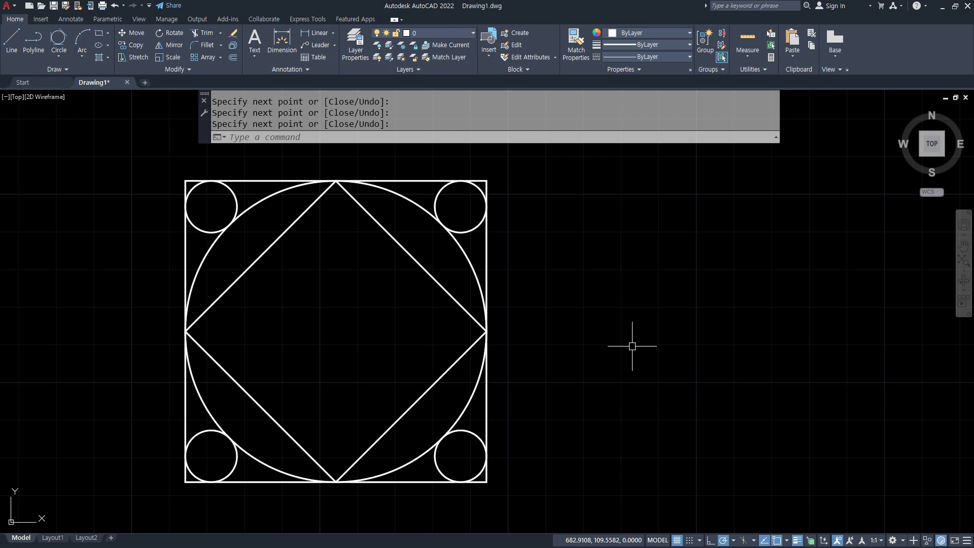
{"action": "type", "text": "c"}
{"action": "key", "text": "Return"}
{"action": "key", "text": "Escape"}
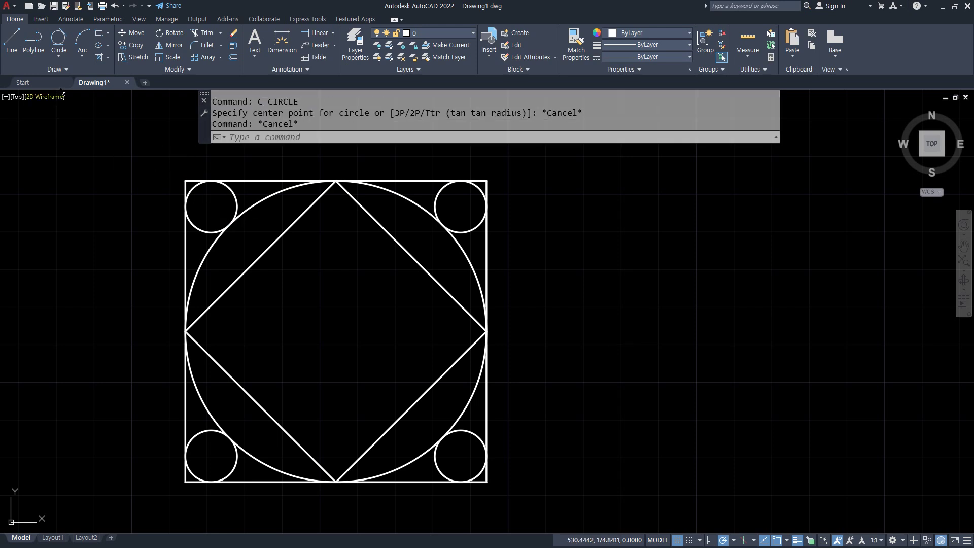
- Draw a circle inside the diamond, tangent to its upper-left, lower-left and lower-right sides
{"action": "left_click", "coordinate": [59, 37]}
{"action": "left_click", "coordinate": [257, 258]}
{"action": "left_click", "coordinate": [249, 390]}
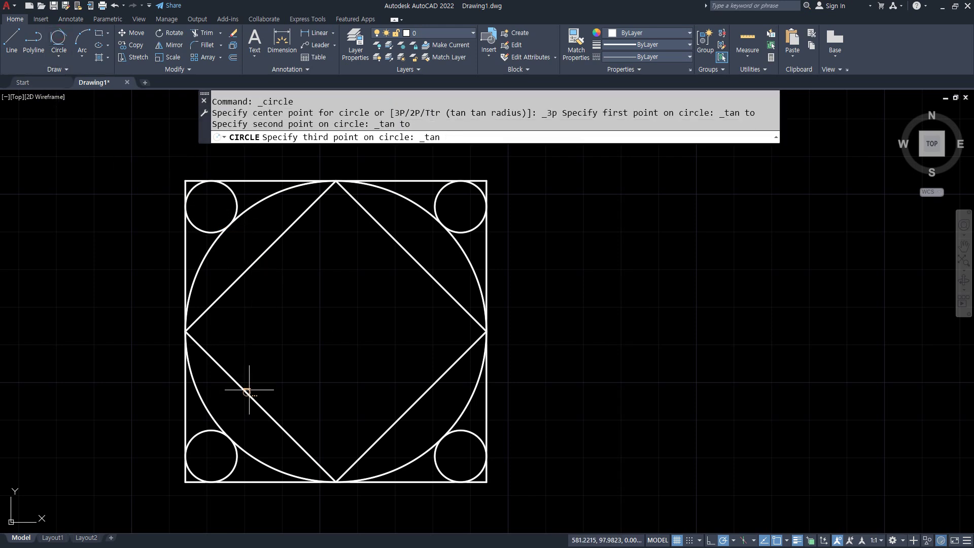
{"action": "left_click", "coordinate": [417, 399]}
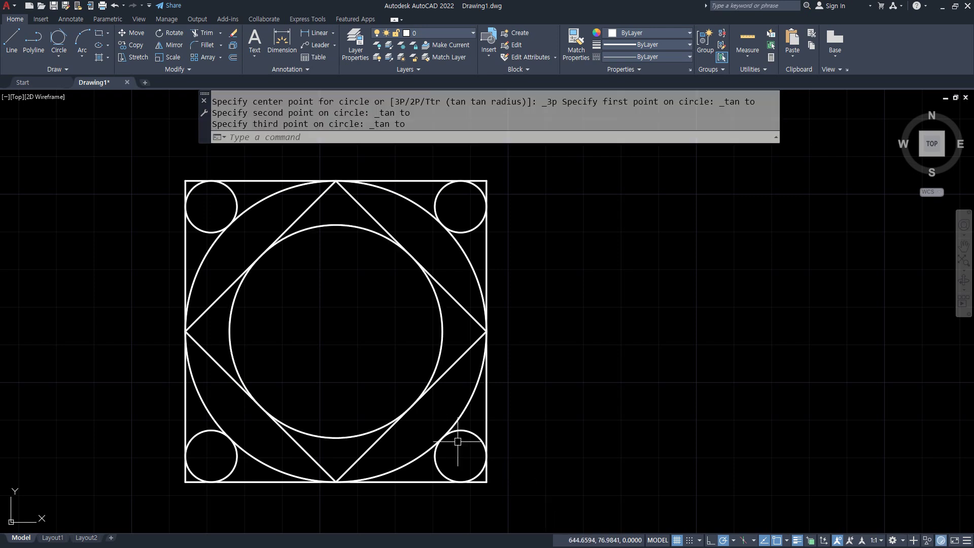
- Draw a closed square with lines joining the four points where the new circle touches the diamond
{"action": "left_click", "coordinate": [11, 40]}
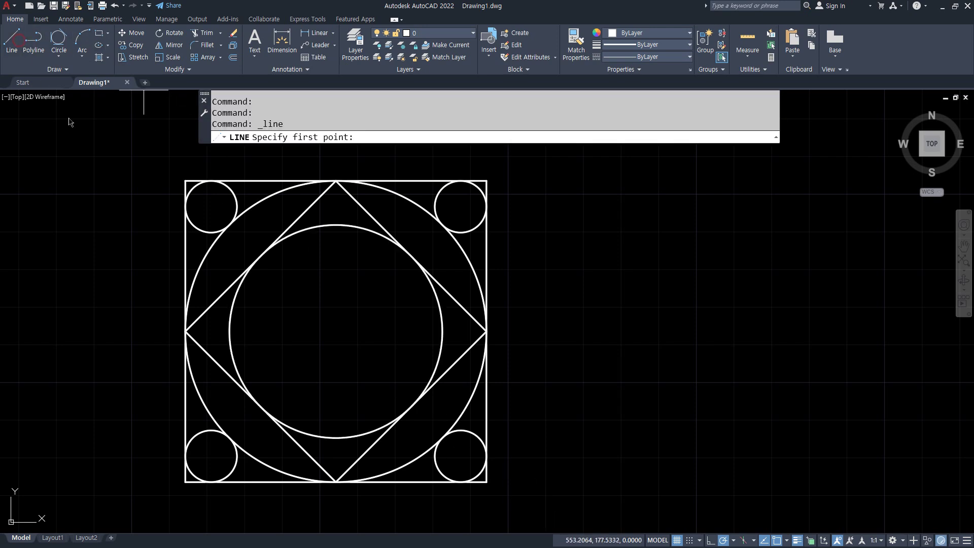
{"action": "left_click", "coordinate": [256, 257]}
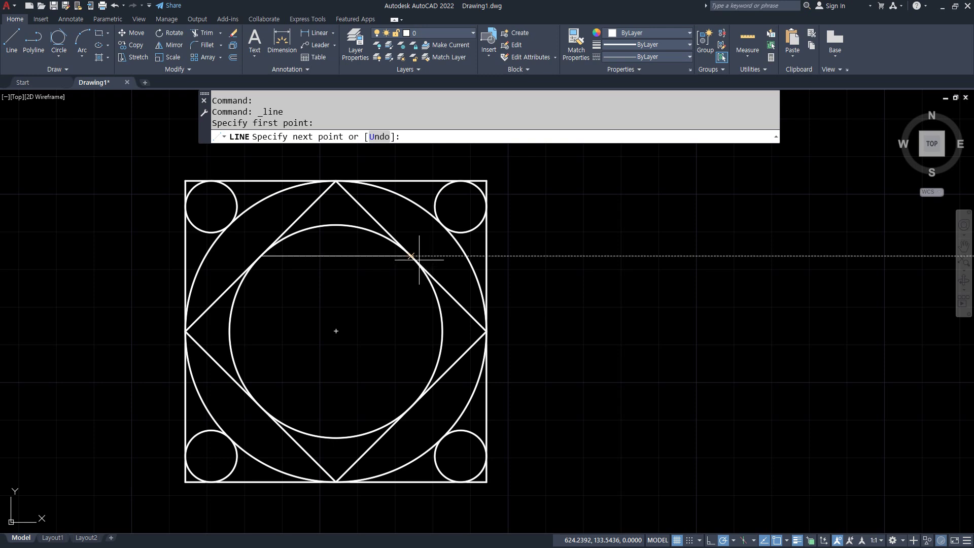
{"action": "left_click", "coordinate": [409, 257]}
{"action": "left_click", "coordinate": [411, 406]}
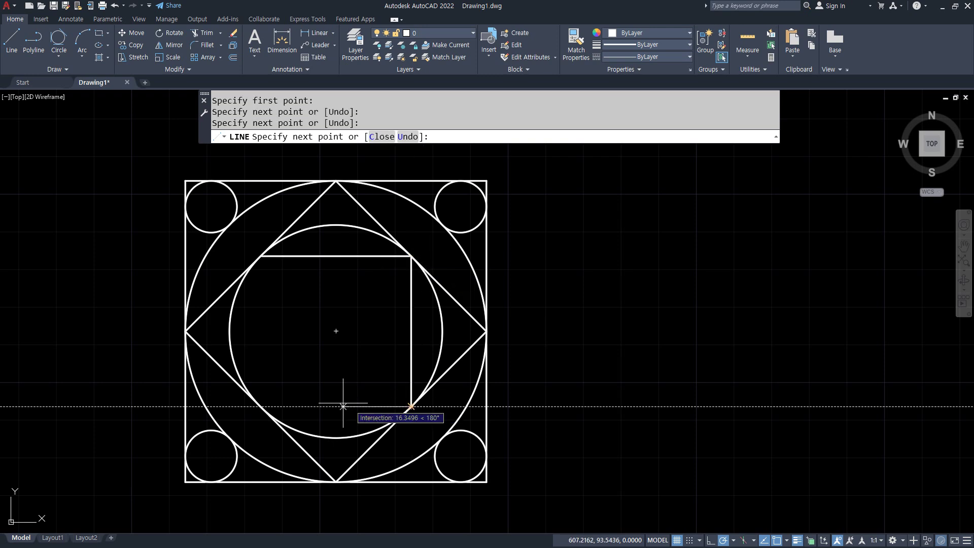
{"action": "left_click", "coordinate": [260, 406]}
{"action": "type", "text": "c"}
{"action": "key", "text": "Return"}
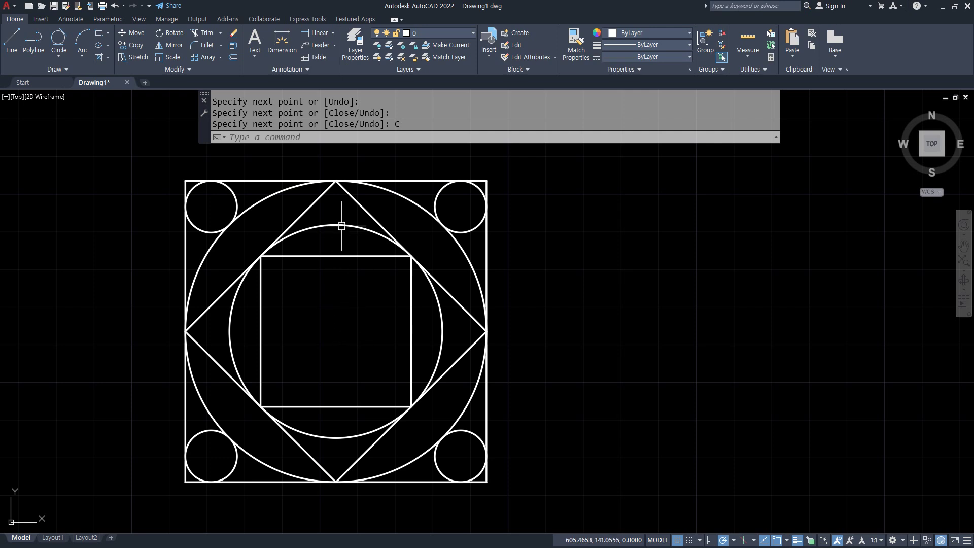
- Draw a line from the top quadrant of the circle around the inner square to its left quadrant
{"action": "type", "text": "L"}
{"action": "key", "text": "Return"}
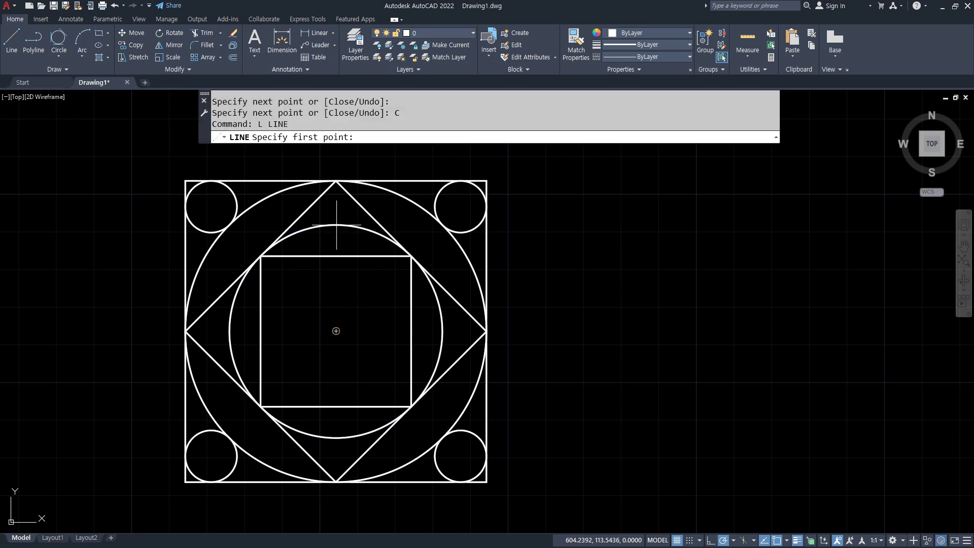
{"action": "type", "text": "QUA"}
{"action": "key", "text": "Return"}
{"action": "left_click", "coordinate": [336, 225]}
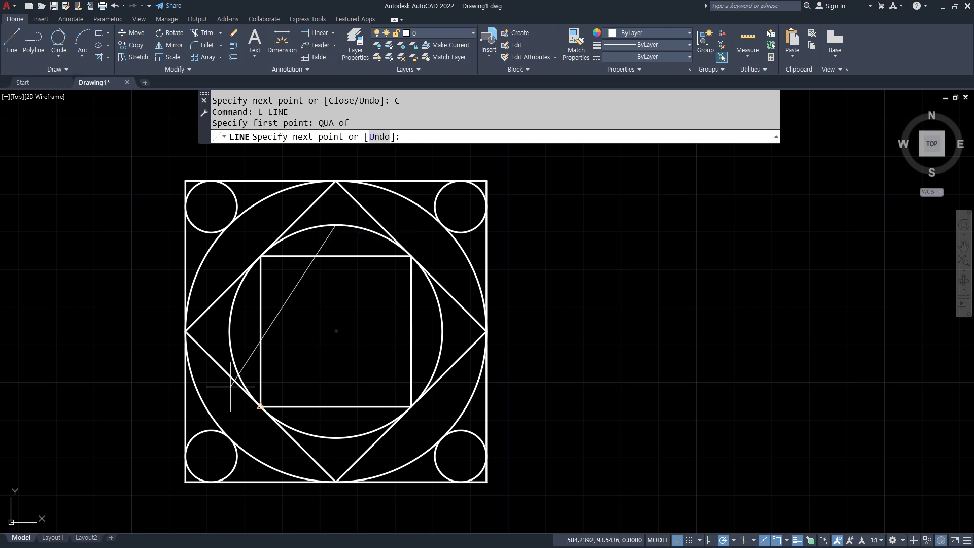
{"action": "type", "text": "QUA"}
{"action": "key", "text": "Return"}
{"action": "left_click", "coordinate": [230, 332]}
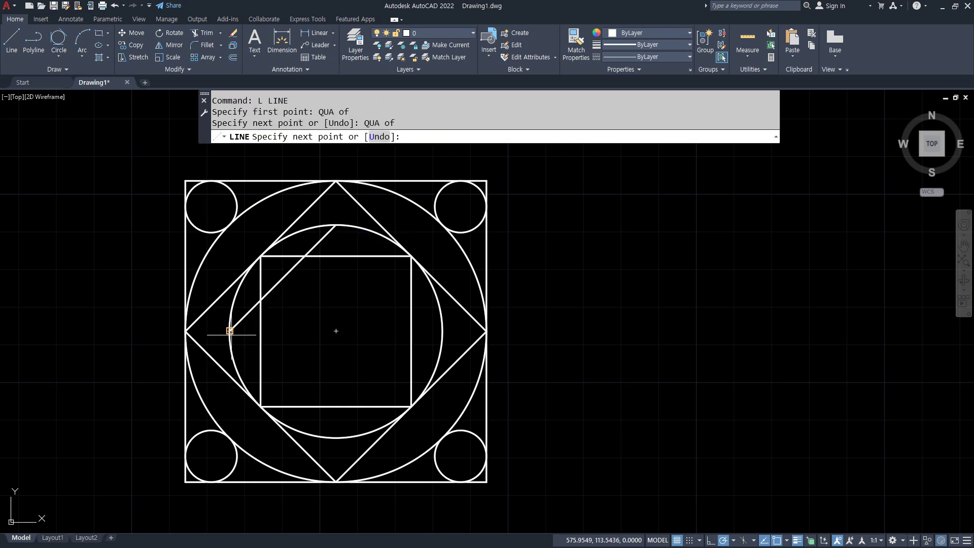
- Continue the line through the circle's bottom and right quadrants and close it into a diamond
{"action": "type", "text": "QUA"}
{"action": "key", "text": "Return"}
{"action": "left_click", "coordinate": [333, 432]}
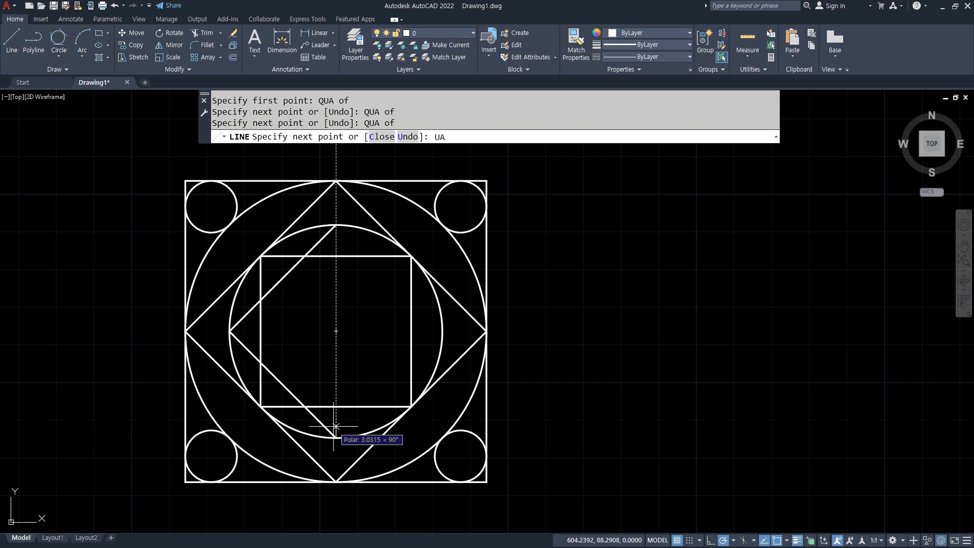
{"action": "type", "text": "QU"}
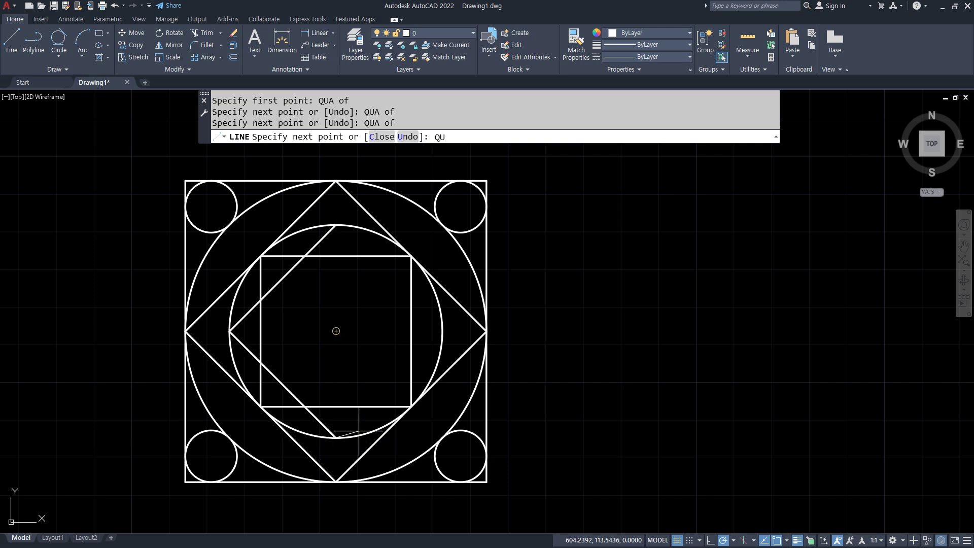
{"action": "type", "text": "A"}
{"action": "key", "text": "Return"}
{"action": "left_click", "coordinate": [446, 335]}
{"action": "type", "text": "C"}
{"action": "key", "text": "Return"}
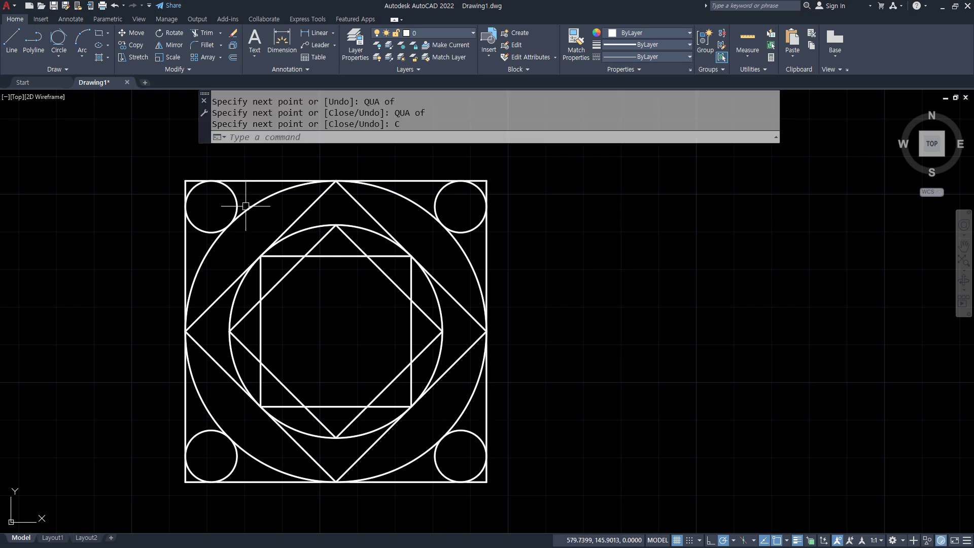
- Draw a circle tangent to the inner square's top and left sides and the inner diamond's upper-left side
{"action": "left_click", "coordinate": [57, 39]}
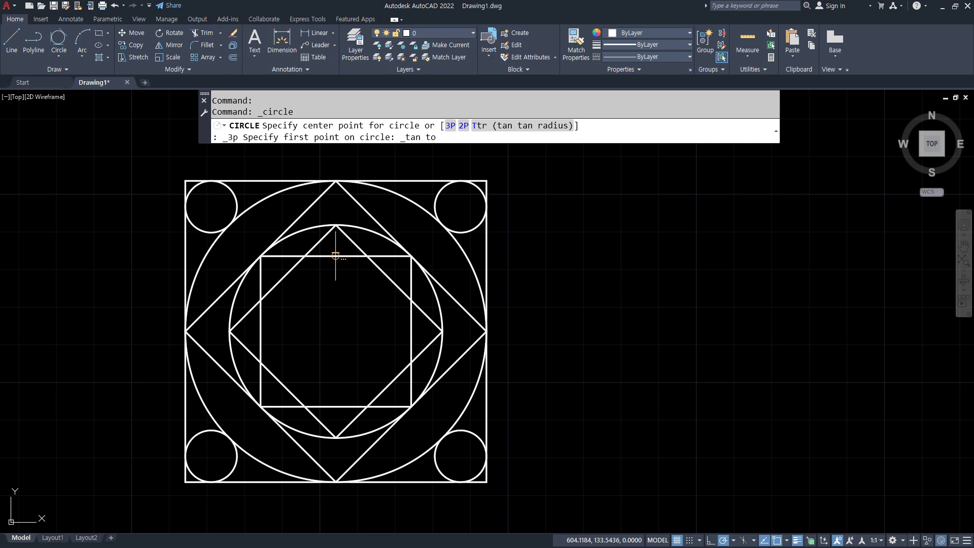
{"action": "left_click", "coordinate": [335, 257]}
{"action": "left_click", "coordinate": [285, 275]}
{"action": "left_click", "coordinate": [260, 327]}
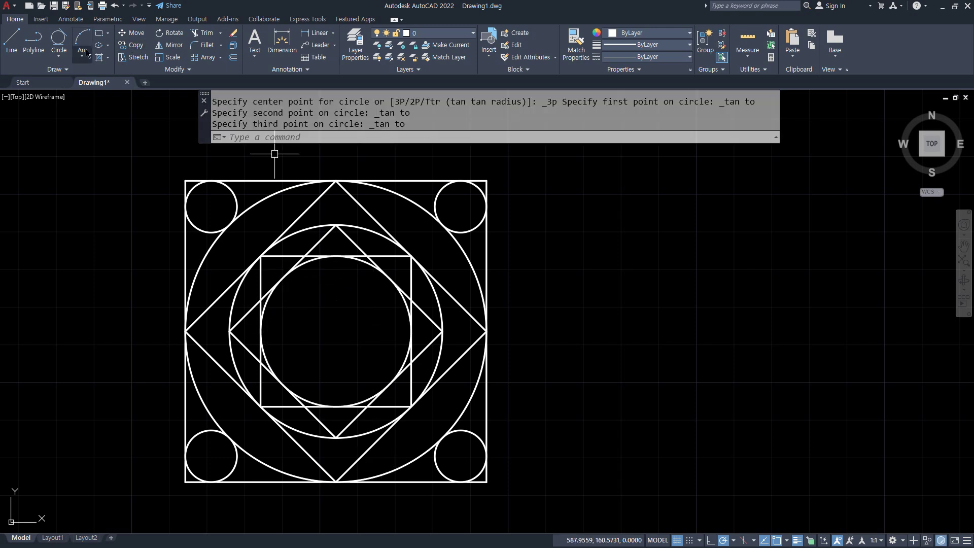
- Draw a circle of radius 10 at the centre of the figure
{"action": "left_click", "coordinate": [66, 58]}
{"action": "left_click", "coordinate": [69, 79]}
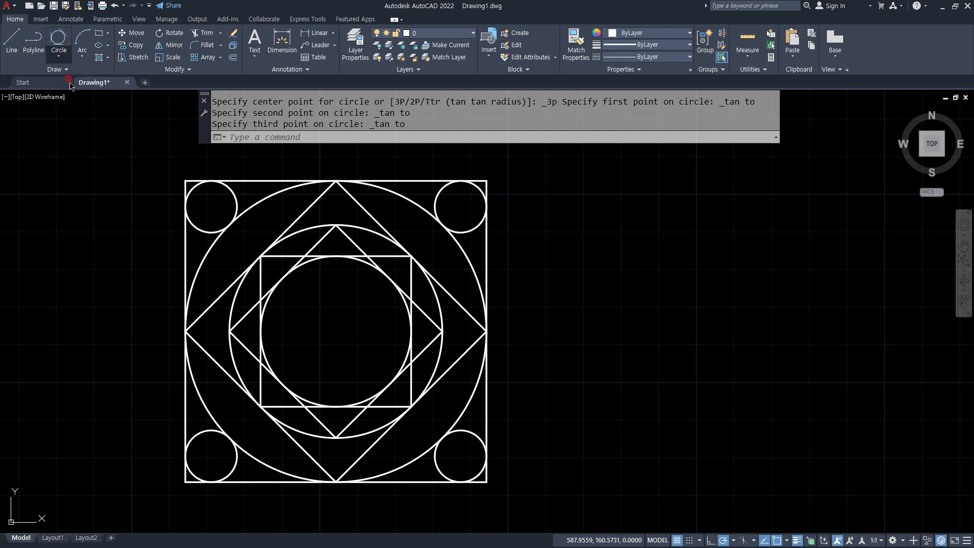
{"action": "left_click", "coordinate": [336, 331]}
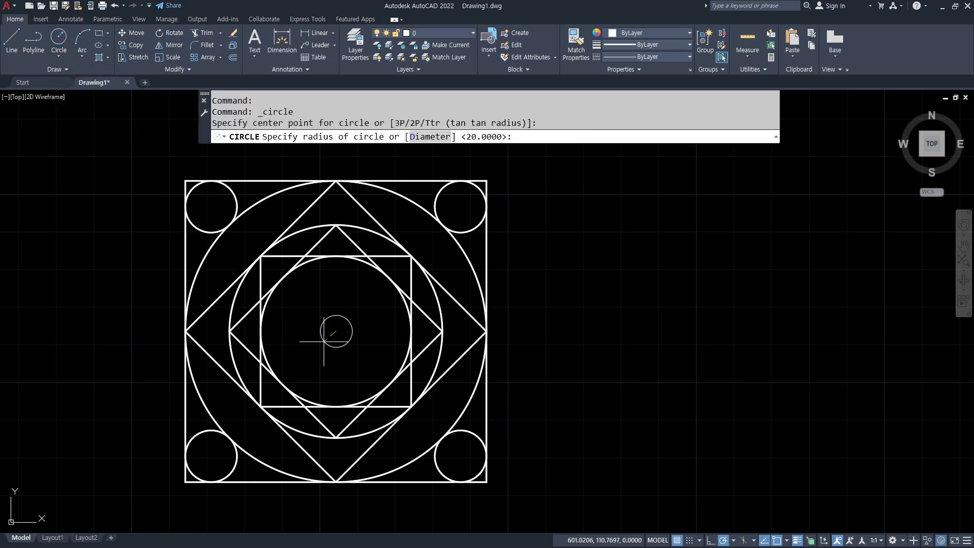
{"action": "key", "text": "Return"}
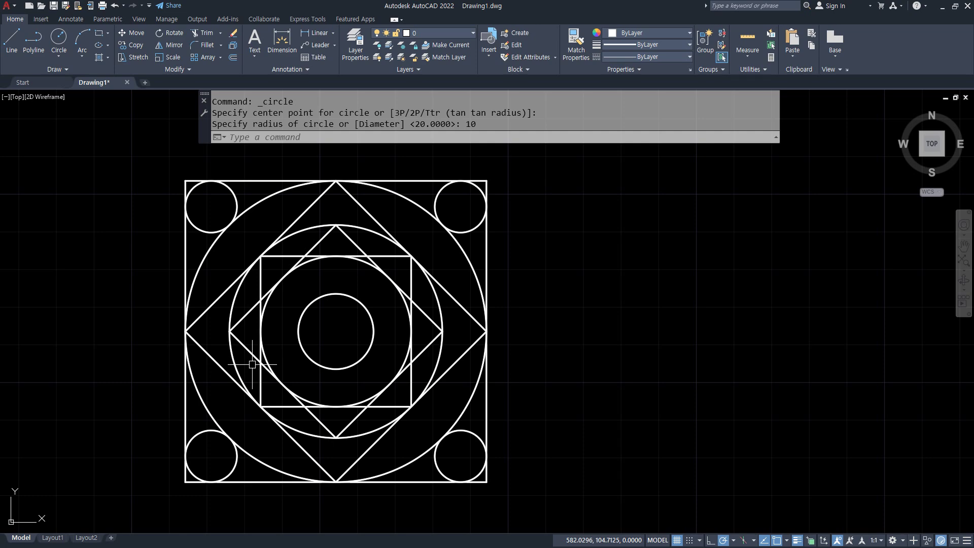
- Switch to the browser's circle-drawing exercise and examine the R15 circle pattern and its horizontal and vertical axes
{"action": "key", "text": "alt+Tab"}
{"action": "mouse_move", "coordinate": [560, 347]}
{"action": "left_mouse_down"}
{"action": "mouse_move", "coordinate": [462, 320]}
{"action": "mouse_move", "coordinate": [642, 203]}
{"action": "mouse_move", "coordinate": [620, 350]}
{"action": "left_mouse_up"}
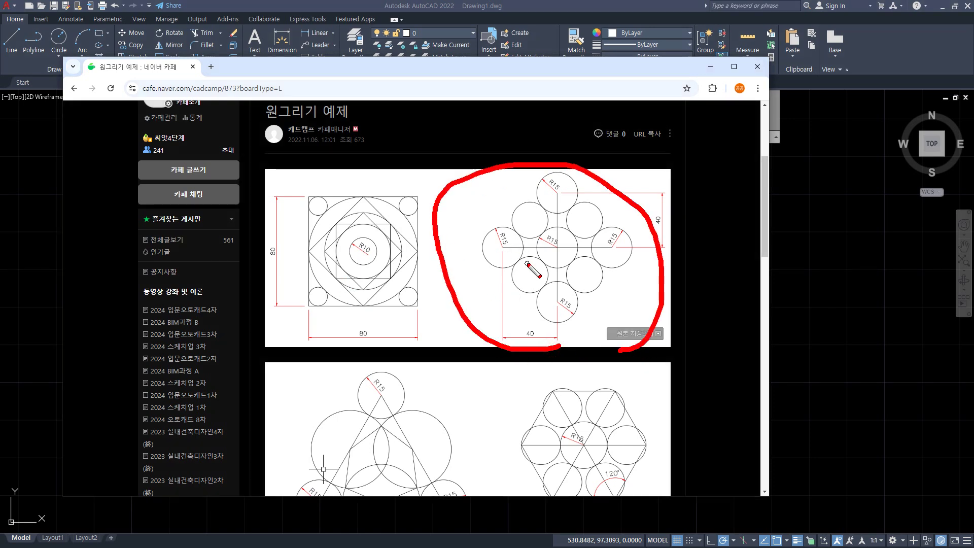
{"action": "key", "text": "ctrl+z"}
{"action": "left_click_drag", "start_coordinate": [624, 247], "coordinate": [628, 246]}
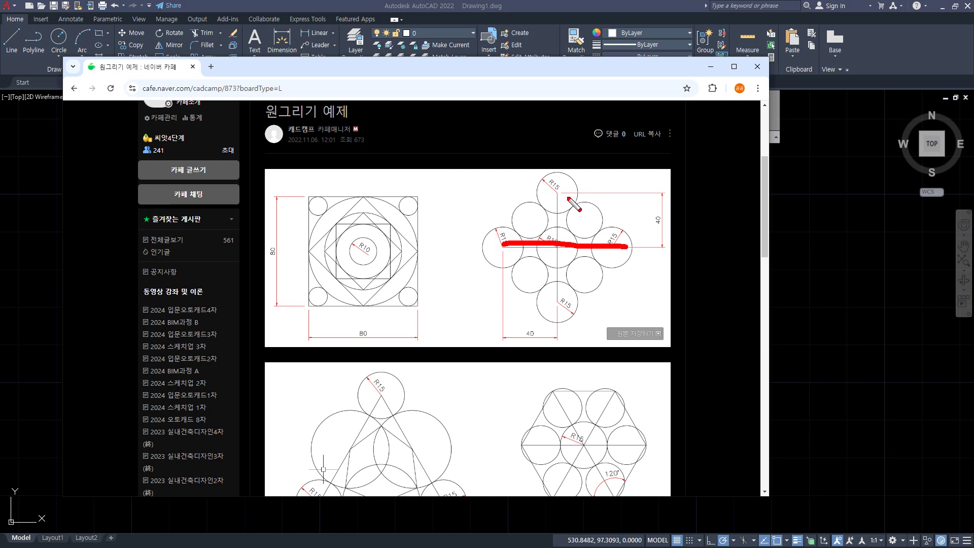
{"action": "left_click_drag", "start_coordinate": [562, 195], "coordinate": [563, 285]}
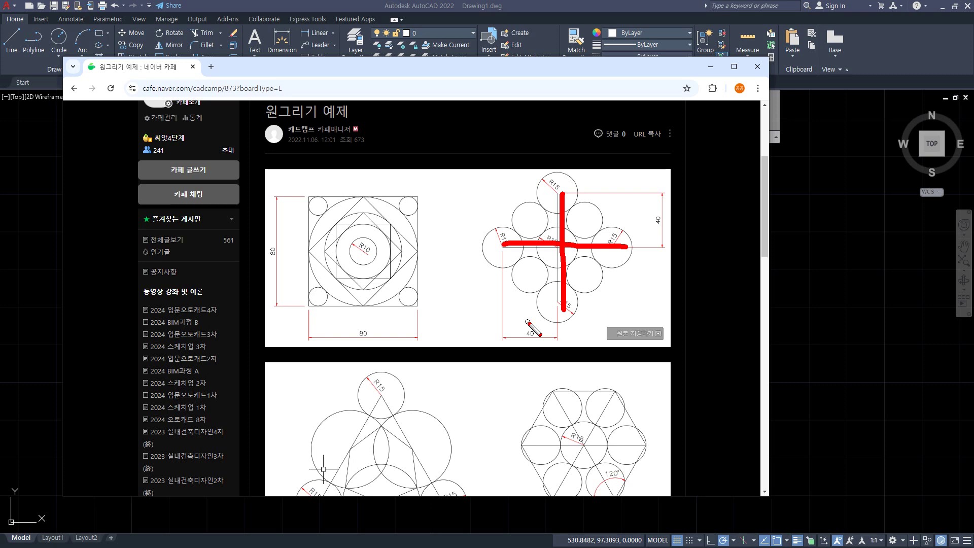
{"action": "key", "text": "Escape"}
{"action": "left_click_drag", "start_coordinate": [500, 66], "coordinate": [0, 167]}
- Draw a 40-unit horizontal line to the right in the empty area, followed by a 40-unit line straight up
{"action": "middle_click_drag", "start_coordinate": [664, 343], "coordinate": [491, 370]}
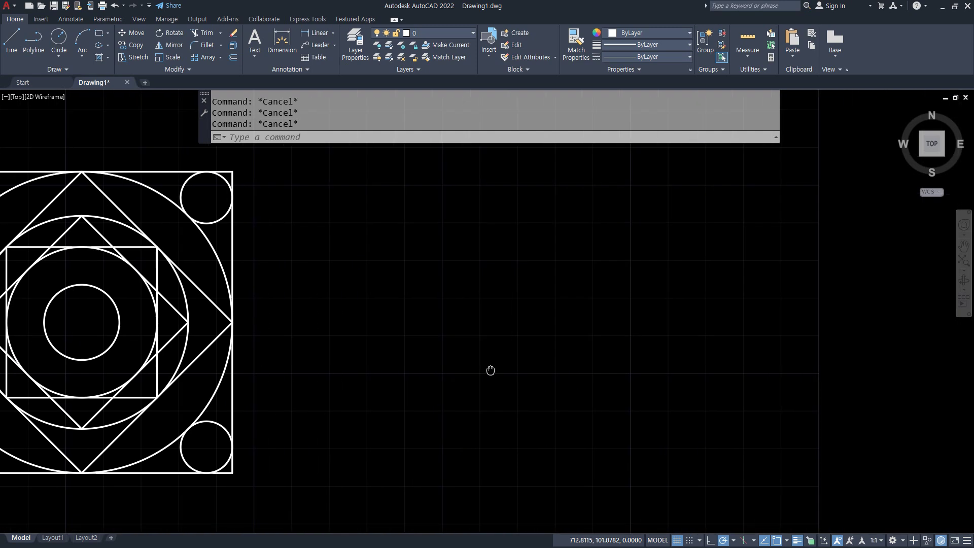
{"action": "type", "text": "L"}
{"action": "key", "text": "Return"}
{"action": "left_click", "coordinate": [566, 310]}
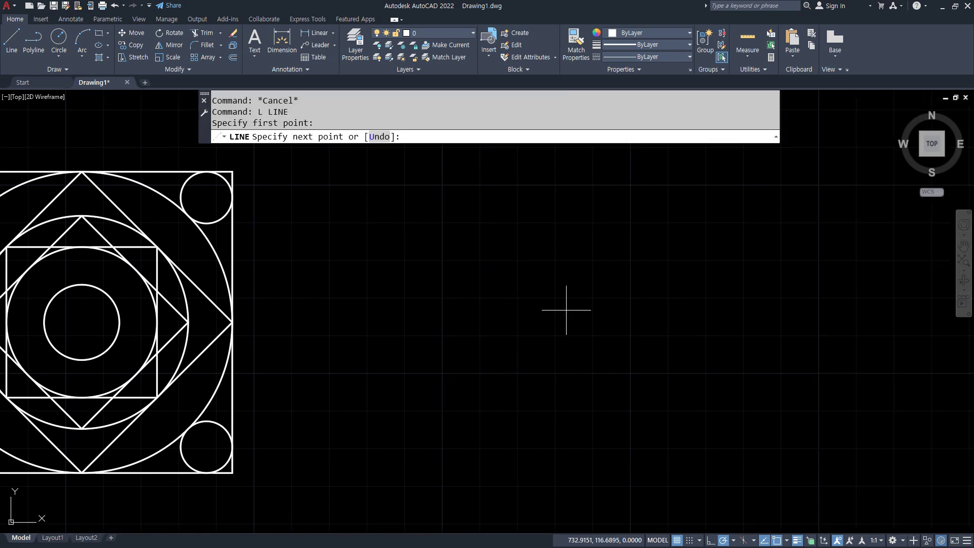
{"action": "type", "text": "4"}
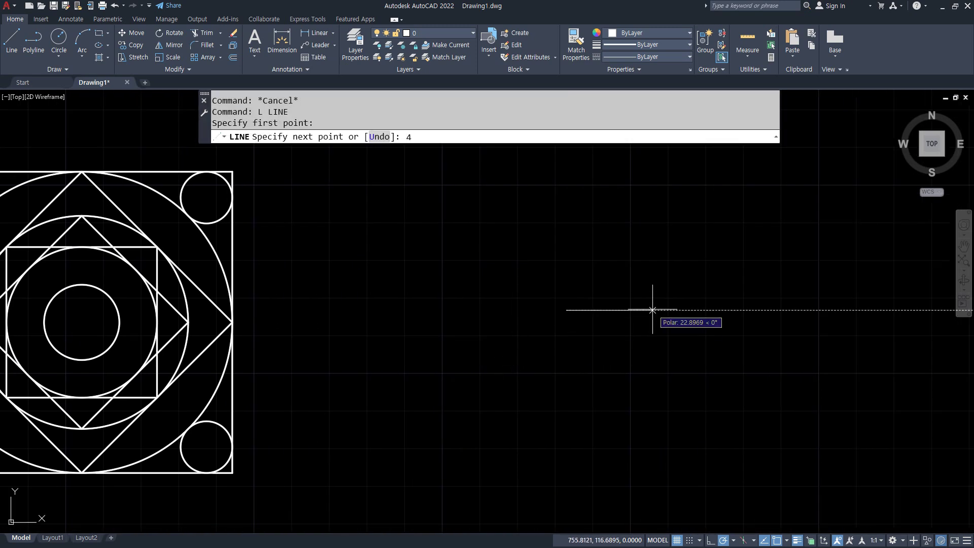
{"action": "type", "text": "0"}
{"action": "key", "text": "Return"}
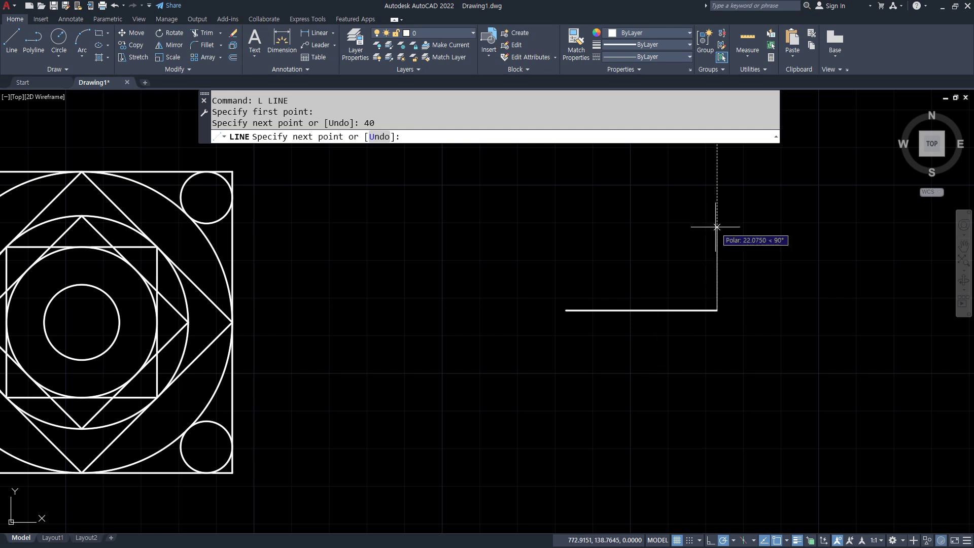
{"action": "type", "text": "40"}
{"action": "key", "text": "Return"}
{"action": "key", "text": "Return"}
- Complete the cross with 40-unit lines going right and down from the corner of the two lines
{"action": "key", "text": "Return"}
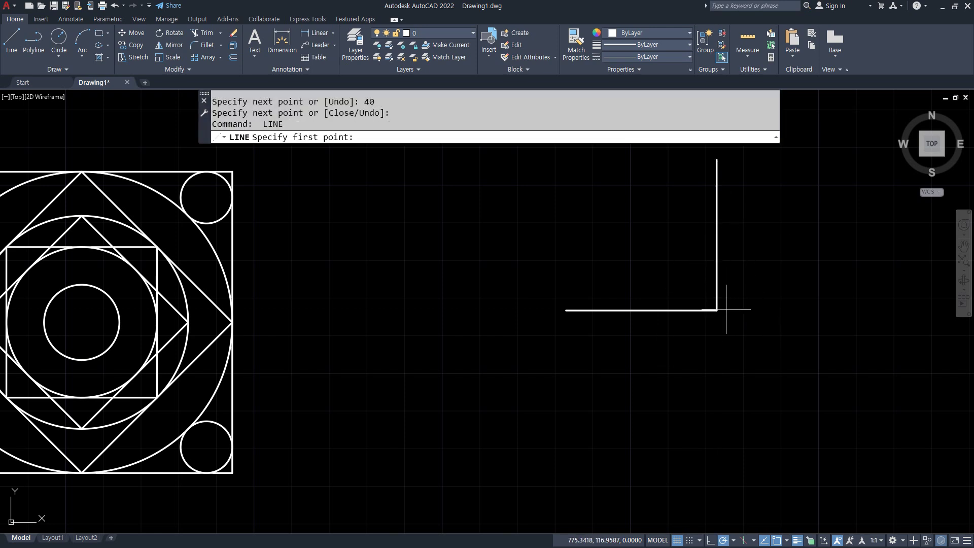
{"action": "left_click", "coordinate": [717, 310]}
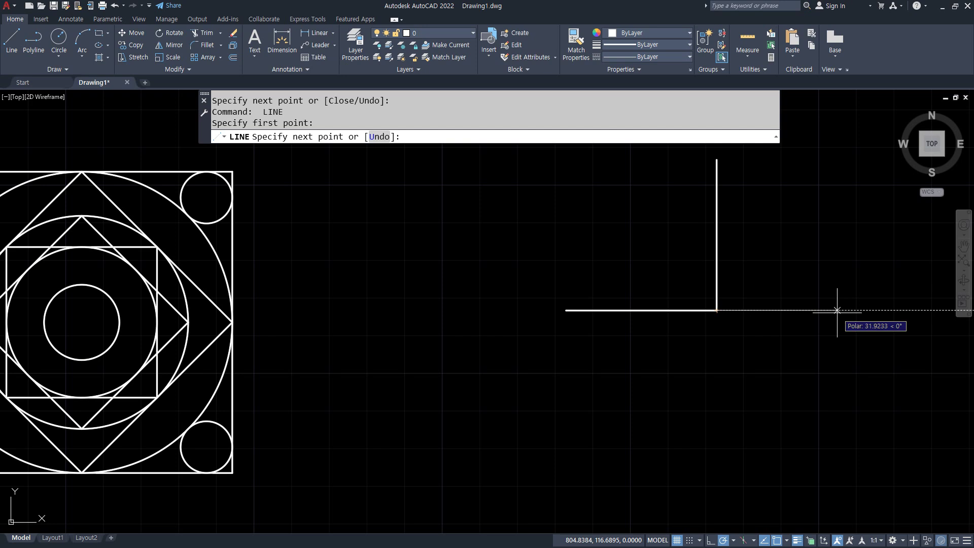
{"action": "type", "text": "40"}
{"action": "key", "text": "Return"}
{"action": "key", "text": "Return"}
{"action": "key", "text": "Return"}
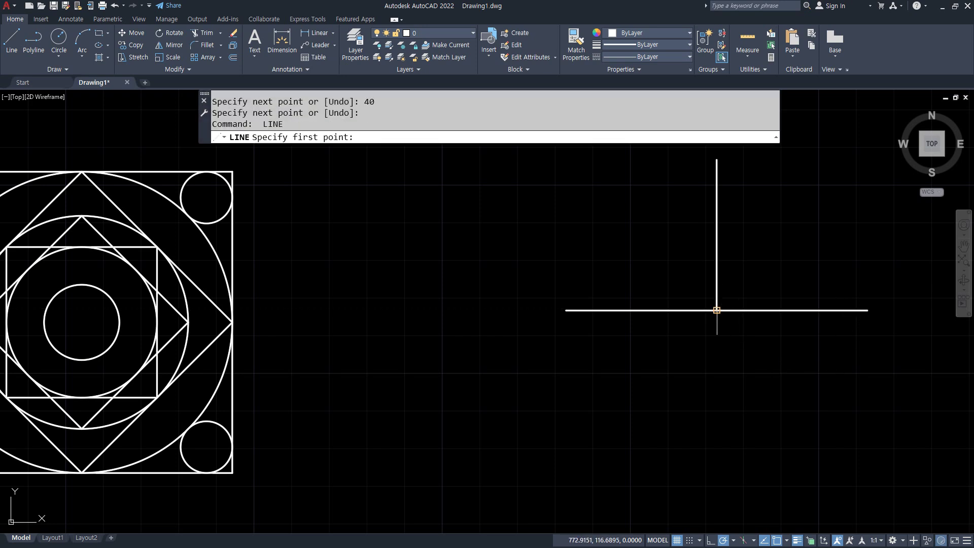
{"action": "left_click", "coordinate": [717, 310]}
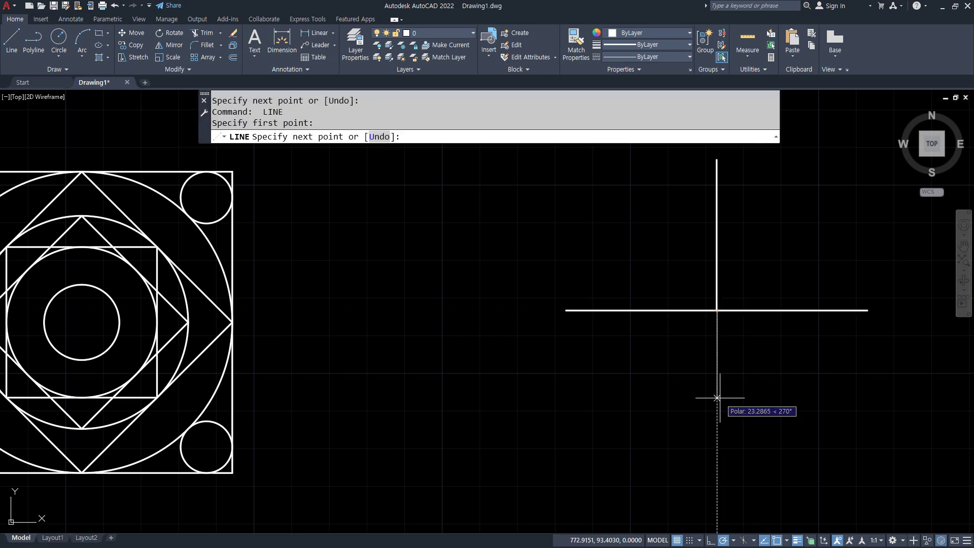
{"action": "type", "text": "40"}
{"action": "key", "text": "Return"}
{"action": "key", "text": "Return"}
- Delete the four lines of the cross
{"action": "middle_click_drag", "start_coordinate": [818, 420], "coordinate": [622, 434]}
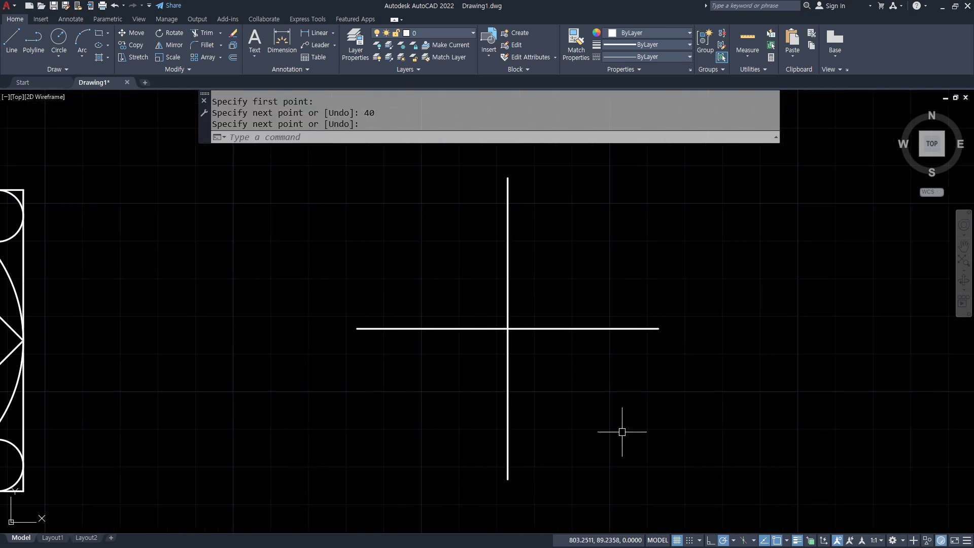
{"action": "left_click", "coordinate": [598, 383]}
{"action": "left_click", "coordinate": [469, 289]}
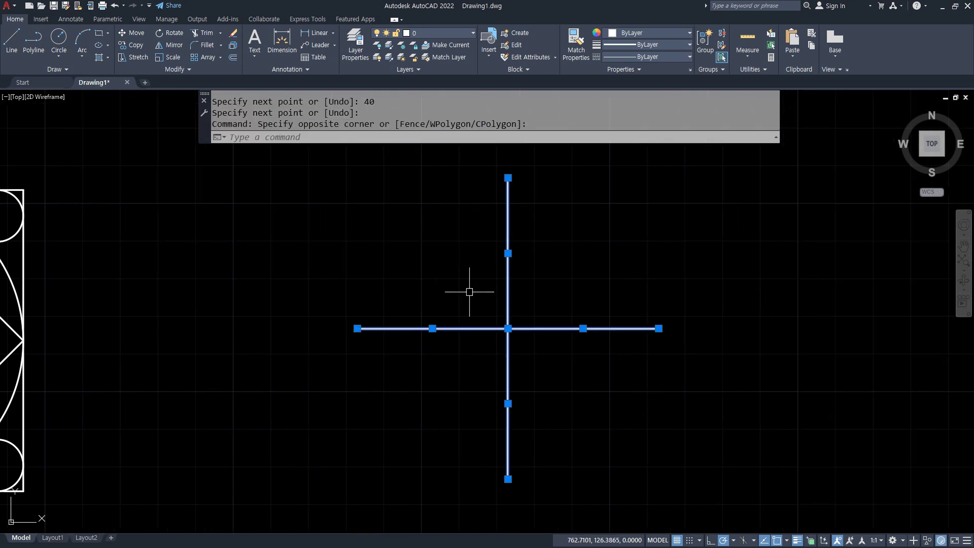
{"action": "key", "text": "Delete"}
- Draw a long horizontal line of arbitrary length in the empty area beside the finished figure
{"action": "type", "text": "l"}
{"action": "key", "text": "Return"}
{"action": "left_click", "coordinate": [257, 316]}
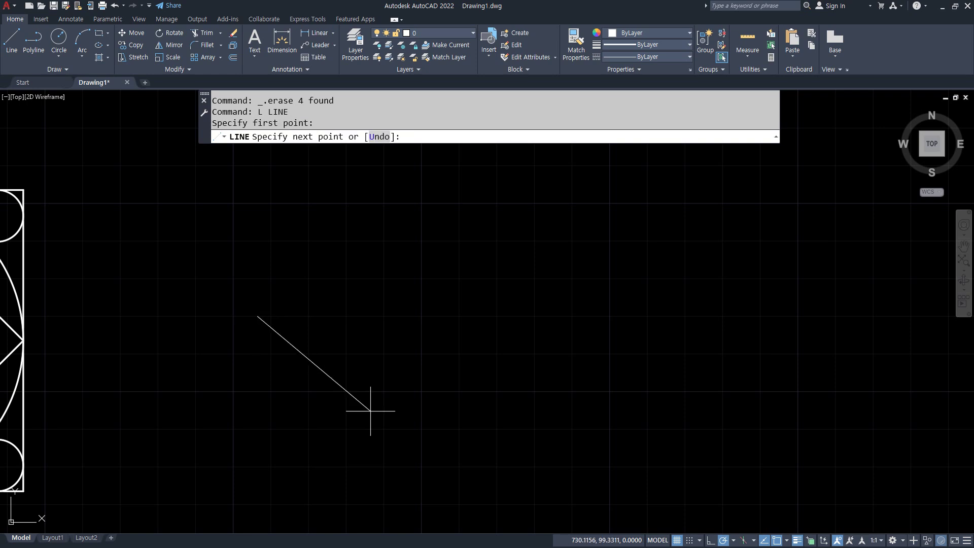
{"action": "left_click", "coordinate": [741, 316]}
{"action": "key", "text": "Return"}
- Draw a vertical line upward from below the horizontal line, crossing it near its middle
{"action": "key", "text": "Return"}
{"action": "scroll", "coordinate": [483, 483], "scroll_direction": "down", "scroll_amount": 4}
{"action": "middle_click_drag", "start_coordinate": [483, 483], "coordinate": [454, 431]}
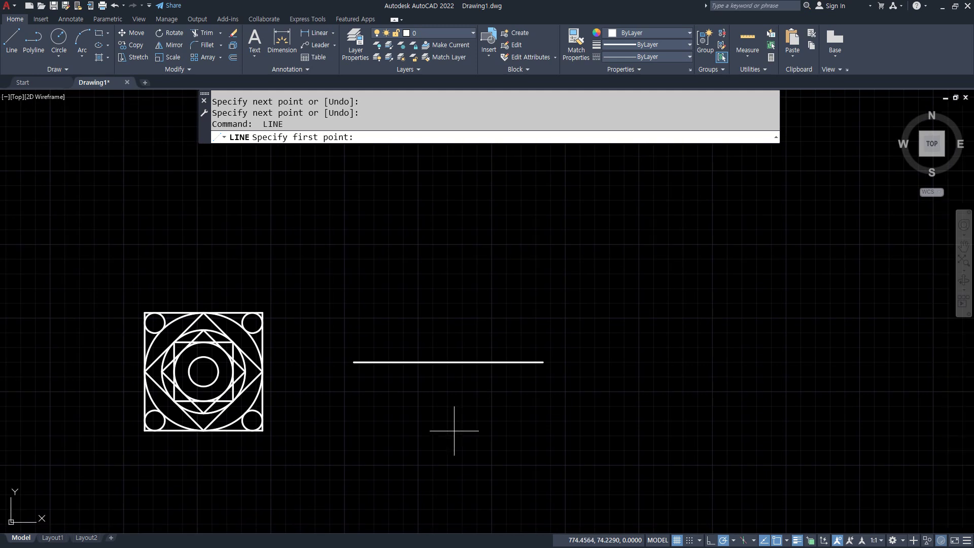
{"action": "scroll", "coordinate": [454, 431], "scroll_direction": "up", "scroll_amount": 2}
{"action": "left_click", "coordinate": [443, 462]}
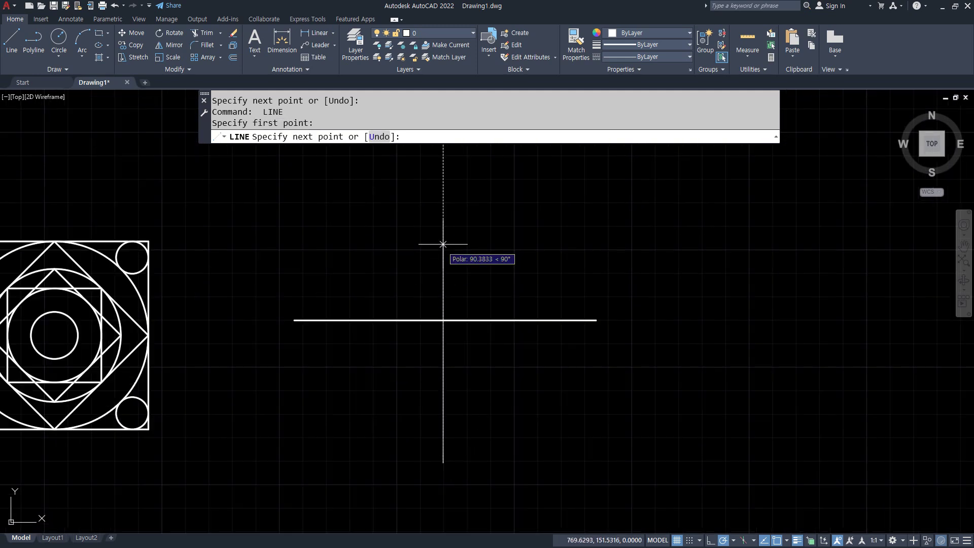
{"action": "left_click", "coordinate": [443, 189]}
{"action": "key", "text": "Return"}
- Try a circle of radius 80 centred on the crossing of the two lines and erase it
{"action": "type", "text": "c"}
{"action": "key", "text": "Return"}
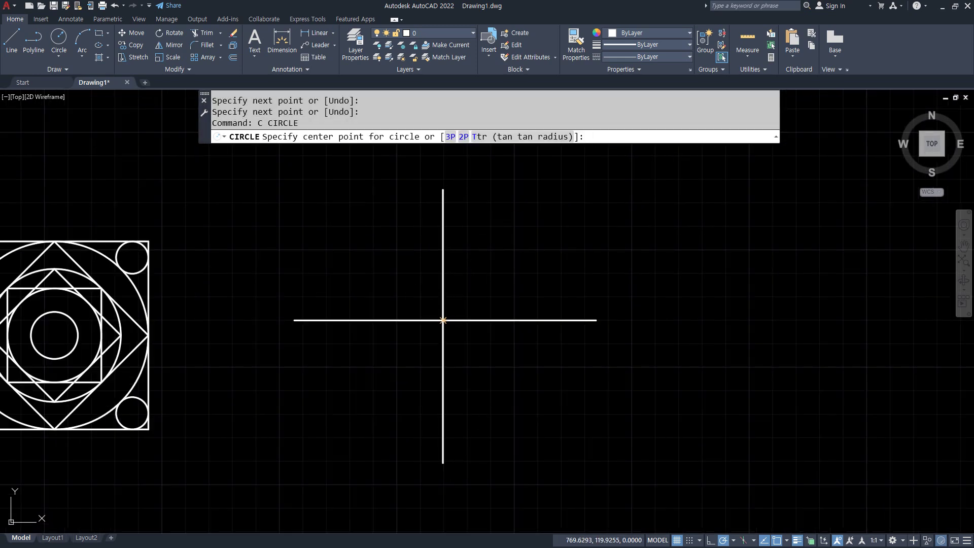
{"action": "left_click", "coordinate": [443, 320]}
{"action": "type", "text": "80"}
{"action": "key", "text": "Return"}
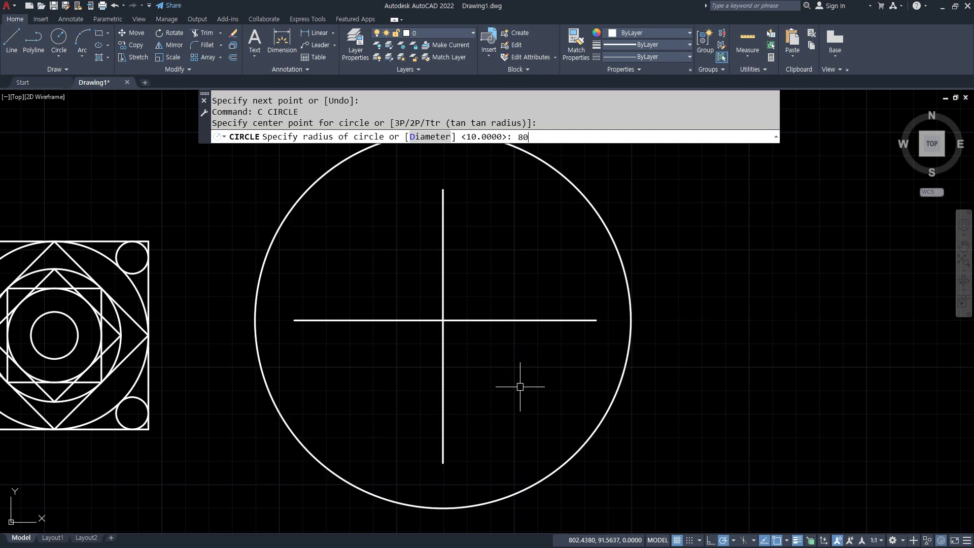
{"action": "left_click_drag", "start_coordinate": [663, 467], "coordinate": [498, 380]}
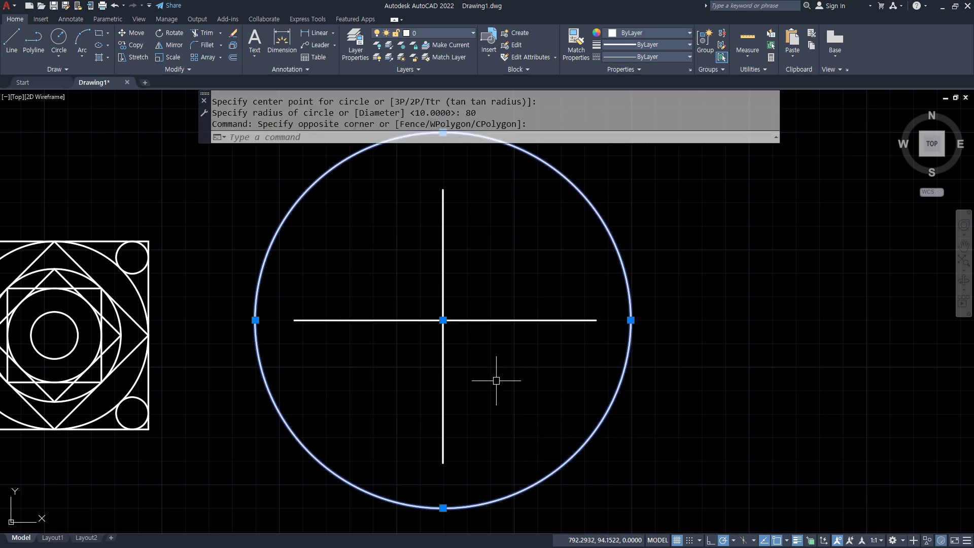
{"action": "type", "text": "e"}
{"action": "key", "text": "Return"}
- Draw a circle of radius 40 centred on the crossing of the two lines
{"action": "type", "text": "c"}
{"action": "key", "text": "Return"}
{"action": "left_click", "coordinate": [442, 320]}
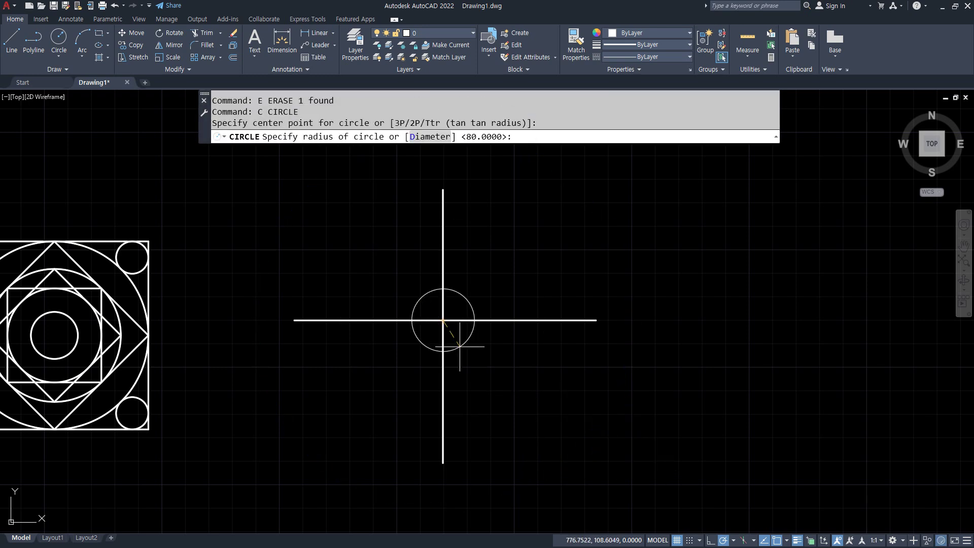
{"action": "type", "text": "40"}
{"action": "key", "text": "Return"}
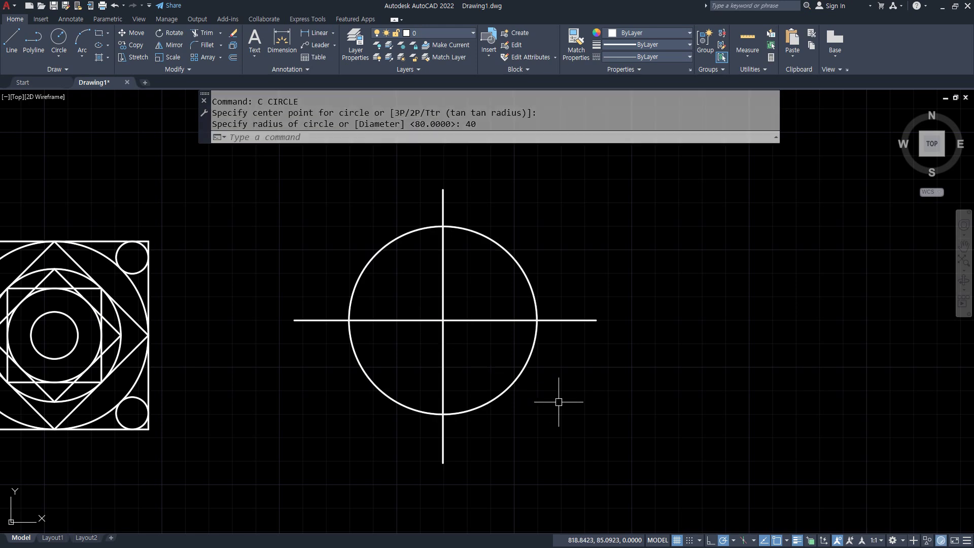
- Trim the four line ends that extend beyond the radius 40 circle
{"action": "type", "text": "tr"}
{"action": "key", "text": "Return"}
{"action": "left_click", "coordinate": [585, 350]}
{"action": "left_click", "coordinate": [563, 288]}
{"action": "left_click", "coordinate": [489, 209]}
{"action": "left_click", "coordinate": [411, 209]}
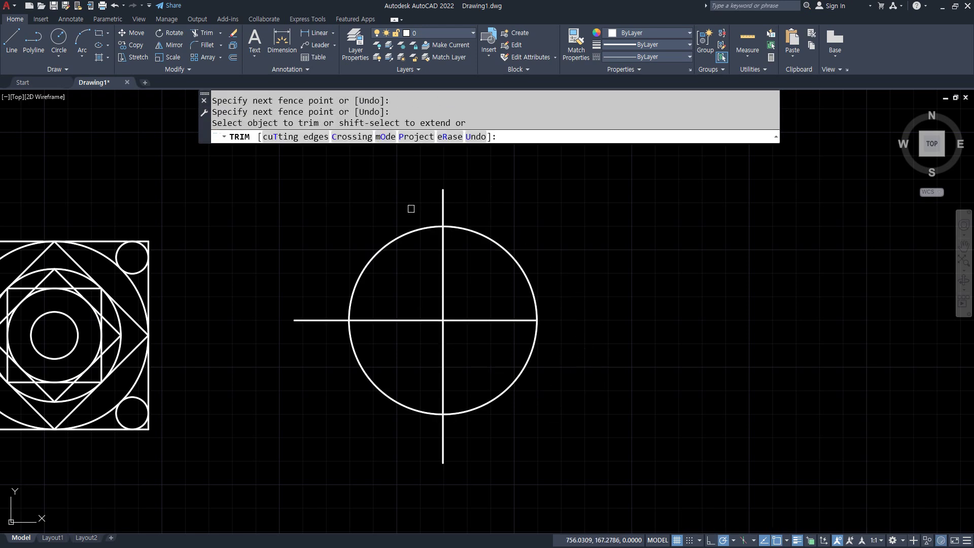
{"action": "left_click", "coordinate": [411, 209]}
{"action": "left_click", "coordinate": [463, 207]}
{"action": "left_click", "coordinate": [333, 276]}
{"action": "left_click", "coordinate": [319, 373]}
{"action": "left_click", "coordinate": [407, 446]}
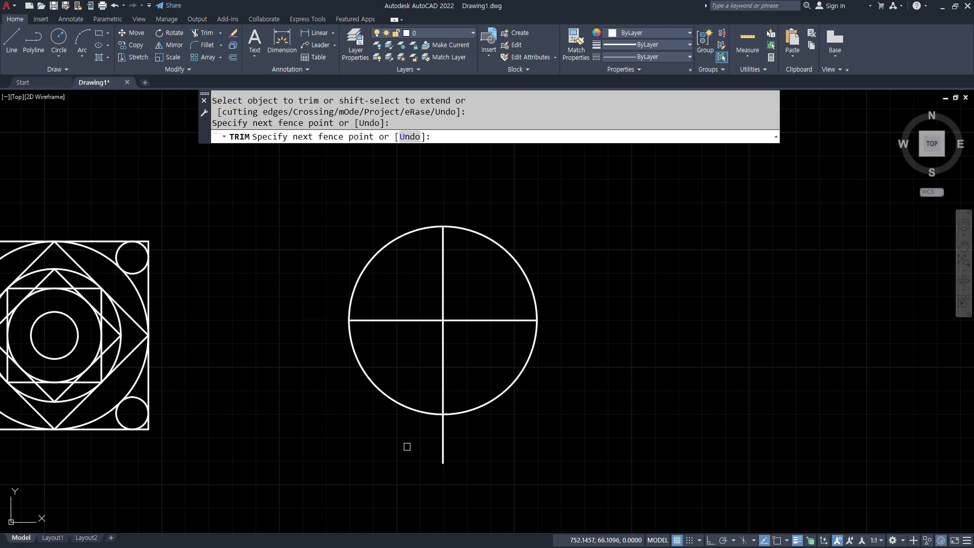
{"action": "left_click", "coordinate": [480, 447]}
{"action": "key", "text": "Return"}
{"action": "key", "text": "Return"}
- Erase the radius 40 circle, leaving only the trimmed cross
{"action": "left_click", "coordinate": [490, 402]}
{"action": "type", "text": "e"}
{"action": "key", "text": "Return"}
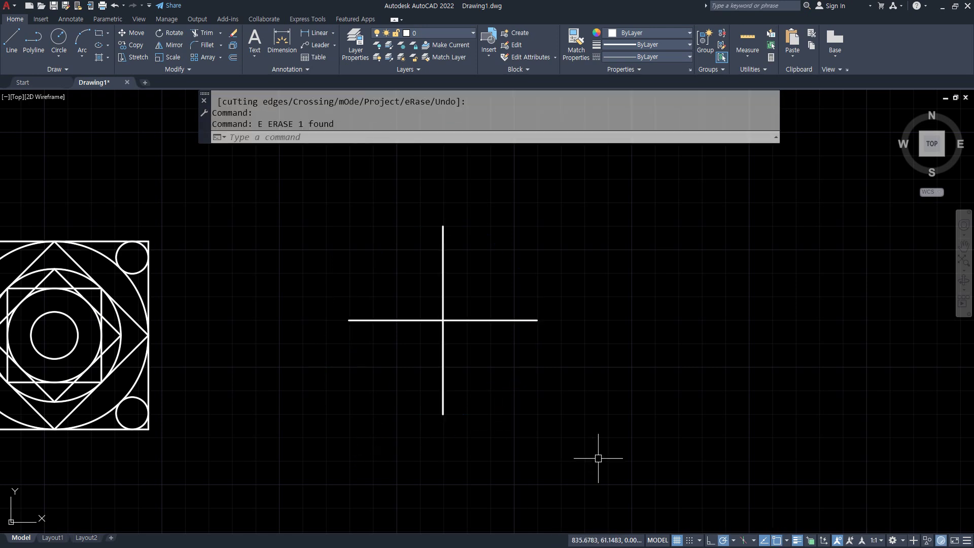
- Draw a circle of radius 40 in the empty area to the right of the cross
{"action": "middle_click_drag", "start_coordinate": [691, 445], "coordinate": [522, 455]}
{"action": "type", "text": "c"}
{"action": "key", "text": "Return"}
{"action": "left_click", "coordinate": [579, 325]}
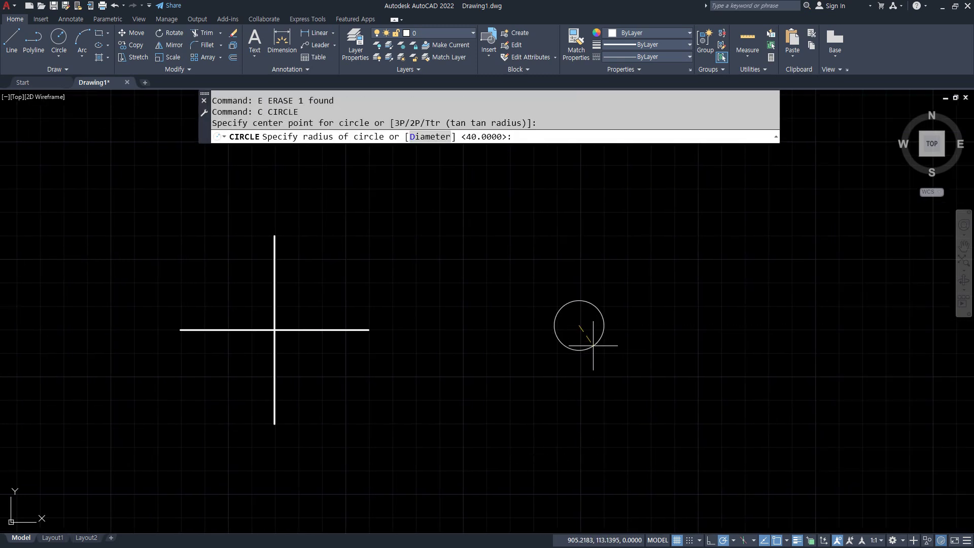
{"action": "type", "text": "40"}
{"action": "key", "text": "Return"}
- Draw a horizontal diameter line between the left and right quadrants of the new circle
{"action": "type", "text": "l"}
{"action": "key", "text": "Return"}
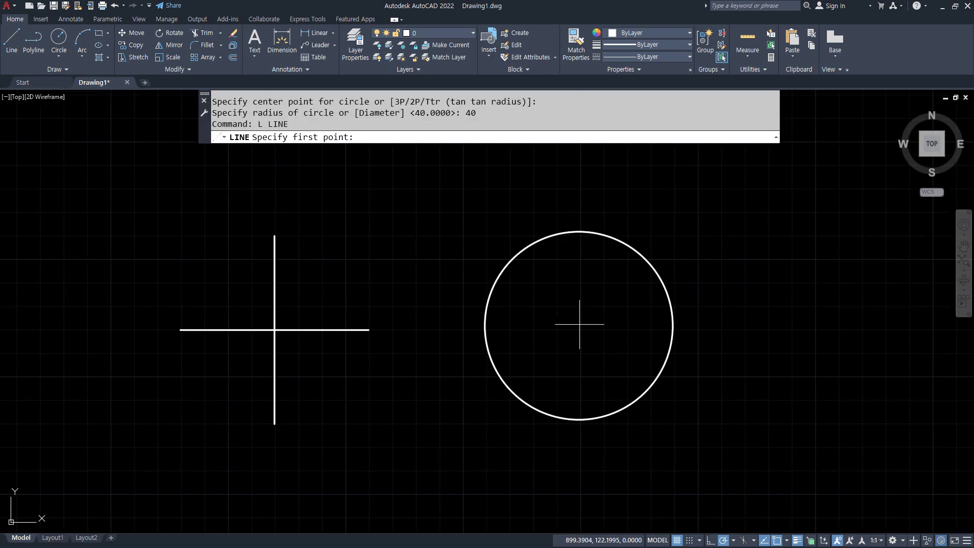
{"action": "right_click", "coordinate": [584, 279], "text": "shift"}
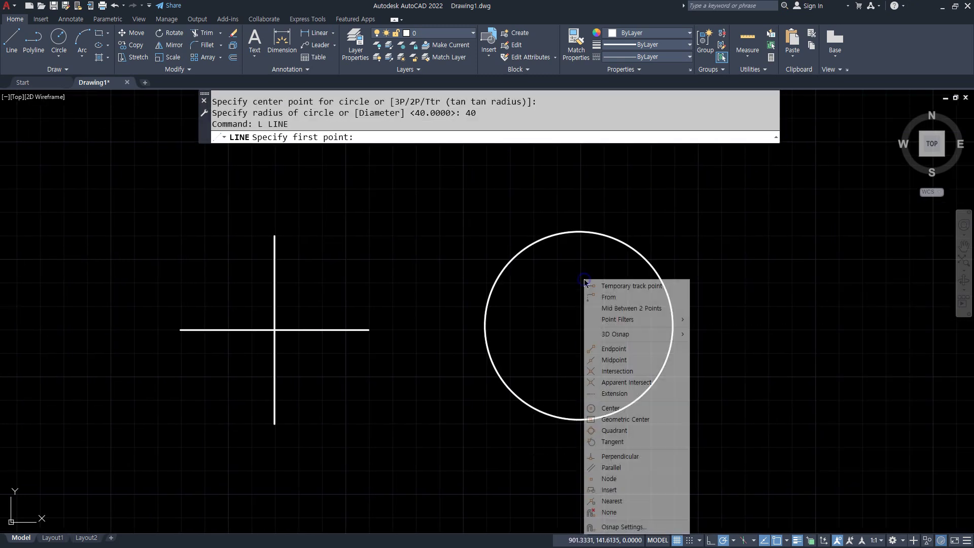
{"action": "left_click", "coordinate": [615, 431]}
{"action": "left_click", "coordinate": [486, 329]}
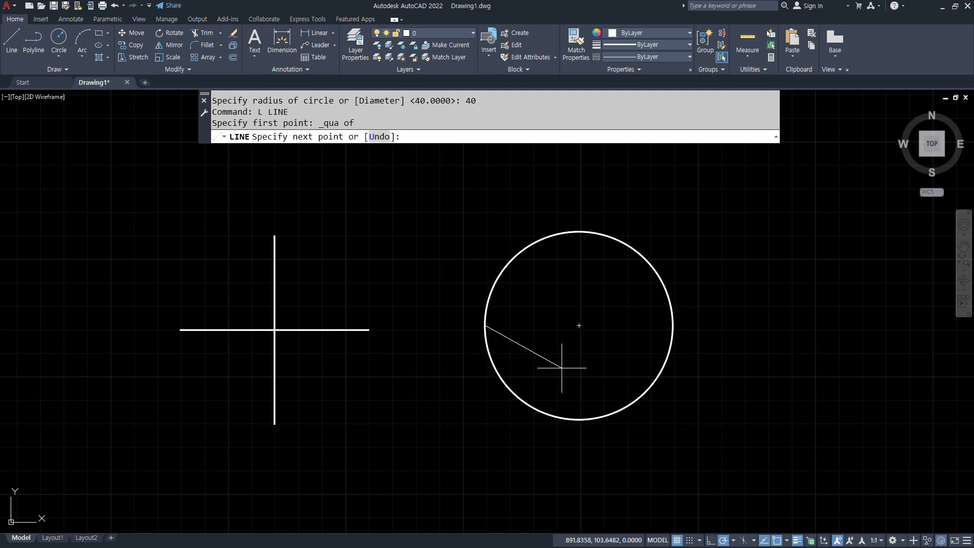
{"action": "key", "text": "Return"}
{"action": "type", "text": "Q"}
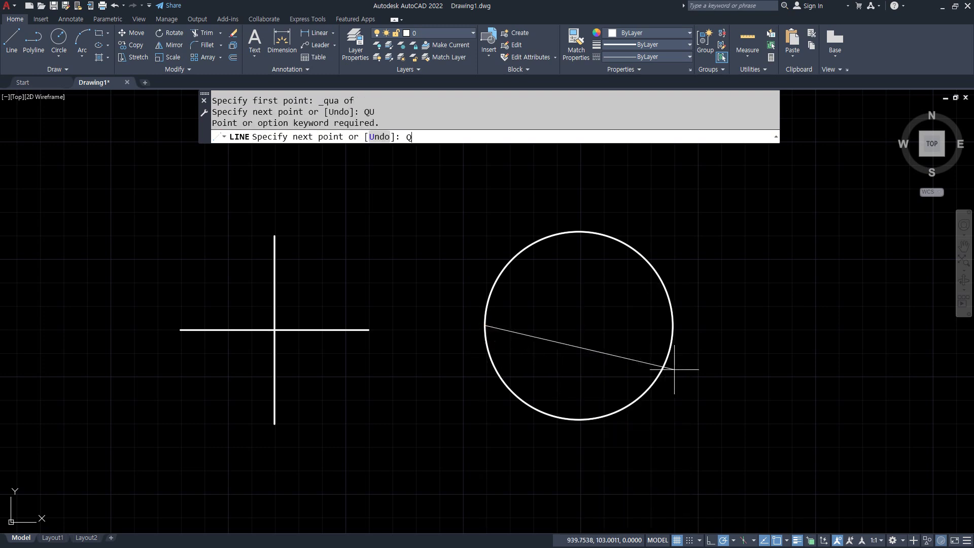
{"action": "type", "text": "UA"}
{"action": "key", "text": "Return"}
{"action": "left_click", "coordinate": [670, 366]}
{"action": "key", "text": "Return"}
- Draw a vertical diameter line from the circle's upper quadrant to its lower quadrant
{"action": "key", "text": "Return"}
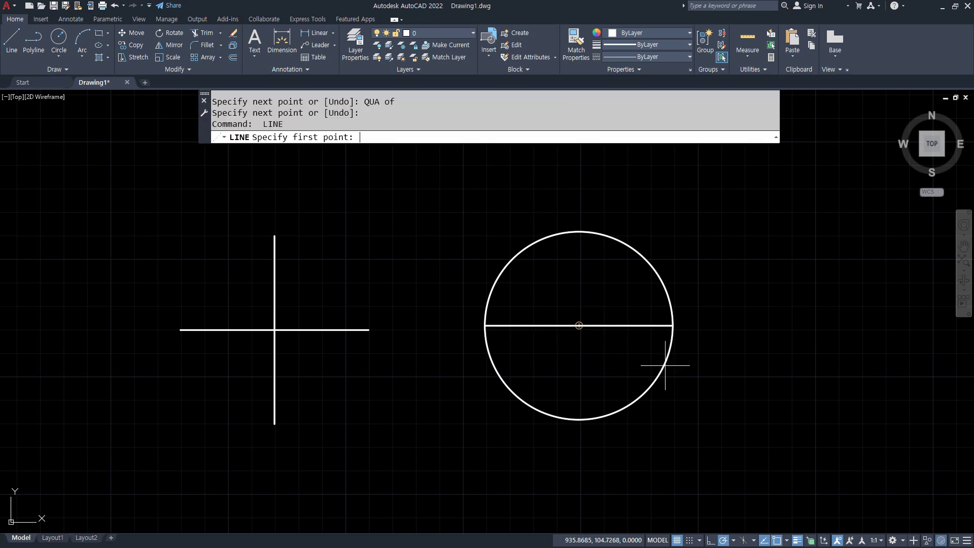
{"action": "type", "text": "QUA"}
{"action": "key", "text": "Return"}
{"action": "left_click", "coordinate": [631, 226]}
{"action": "type", "text": "QU"}
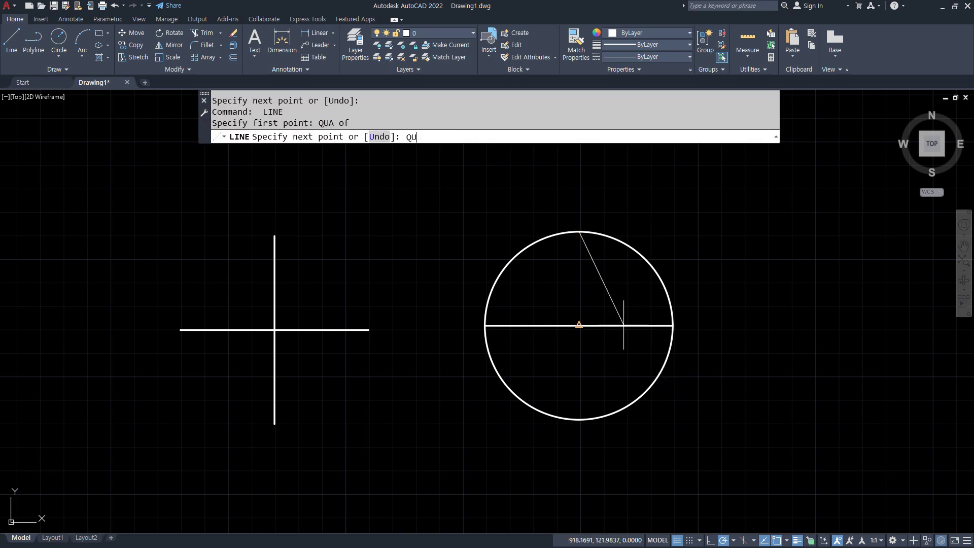
{"action": "type", "text": "A"}
{"action": "key", "text": "Return"}
{"action": "left_click", "coordinate": [628, 410]}
{"action": "key", "text": "Return"}
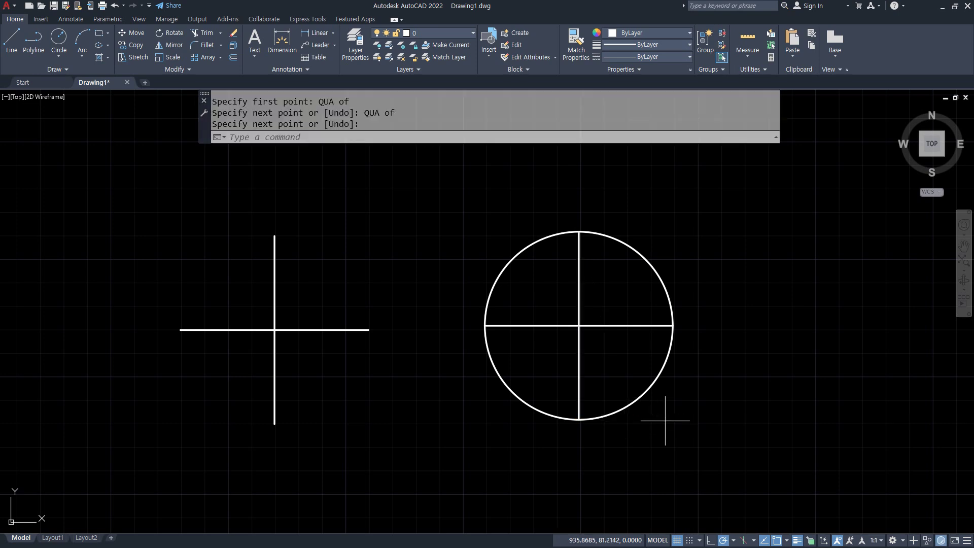
- Erase the circle around the second cross, keeping its two diameter lines
{"action": "left_click", "coordinate": [666, 421]}
{"action": "left_click", "coordinate": [629, 374]}
{"action": "type", "text": "E"}
{"action": "key", "text": "Return"}
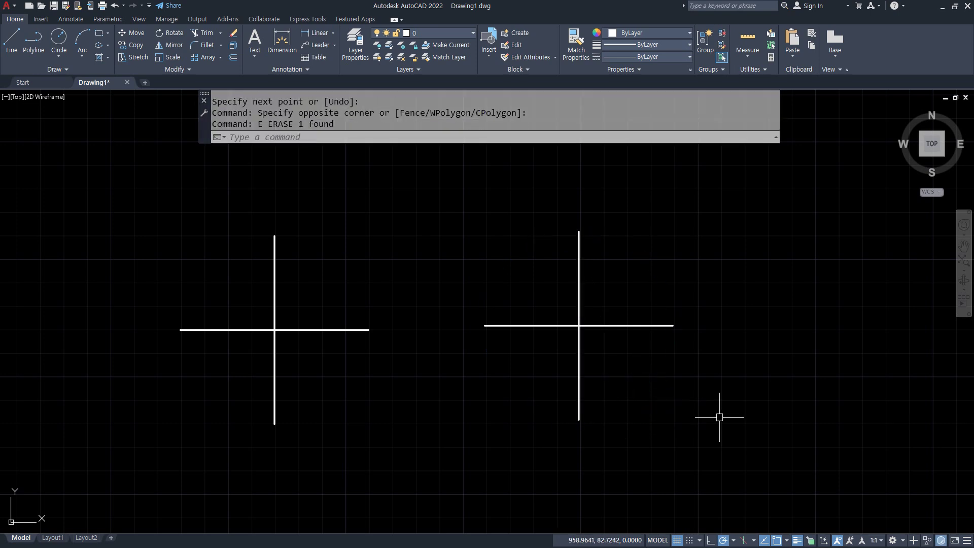
- Draw a circle of radius 15 centred on the upper end of the first cross
{"action": "scroll", "coordinate": [719, 417], "scroll_direction": "down", "scroll_amount": 2}
{"action": "middle_click_drag", "start_coordinate": [500, 405], "coordinate": [505, 380]}
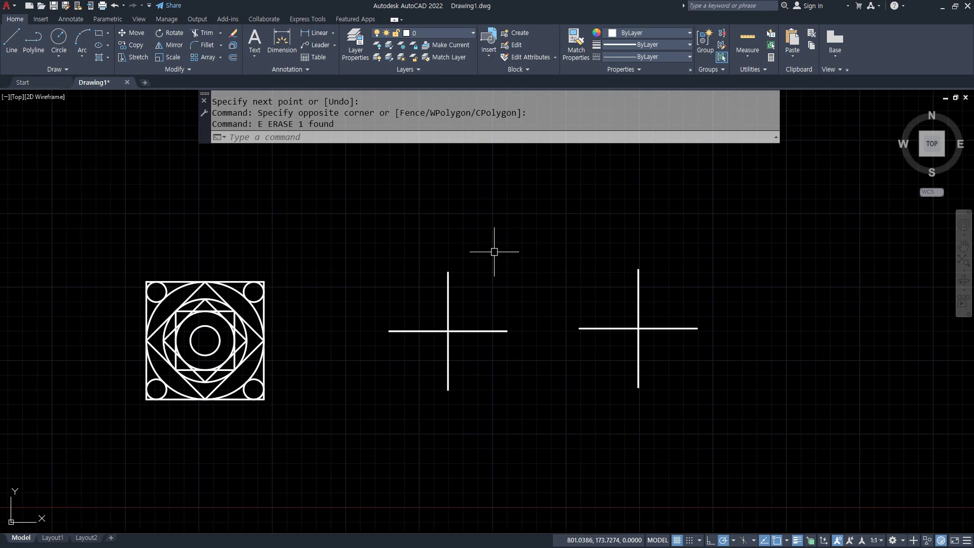
{"action": "scroll", "coordinate": [502, 254], "scroll_direction": "up", "scroll_amount": 2}
{"action": "mouse_move", "coordinate": [530, 265]}
{"action": "middle_mouse_down"}
{"action": "mouse_move", "coordinate": [537, 273]}
{"action": "mouse_move", "coordinate": [529, 273]}
{"action": "middle_mouse_up"}
{"action": "type", "text": "c"}
{"action": "key", "text": "Return"}
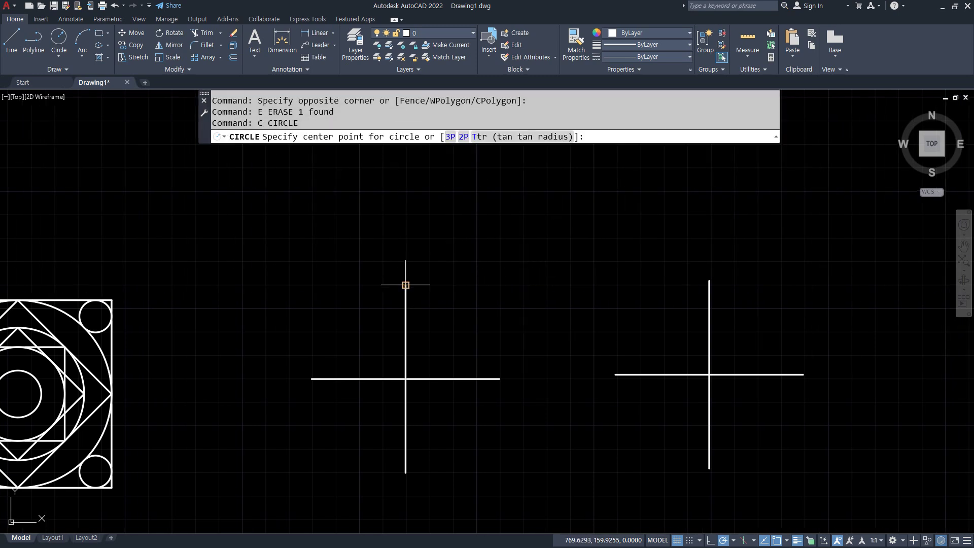
{"action": "left_click", "coordinate": [405, 285]}
{"action": "type", "text": "15"}
{"action": "key", "text": "Return"}
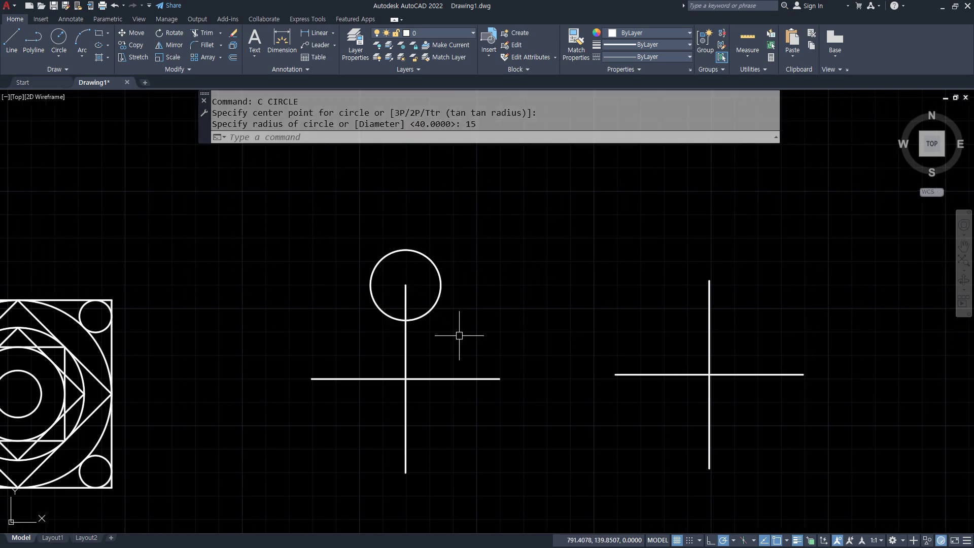
- Draw circles of the same radius 15 on the right, lower and left ends of the first cross
{"action": "key", "text": "Return"}
{"action": "left_click", "coordinate": [500, 378]}
{"action": "key", "text": "Return"}
{"action": "key", "text": "Return"}
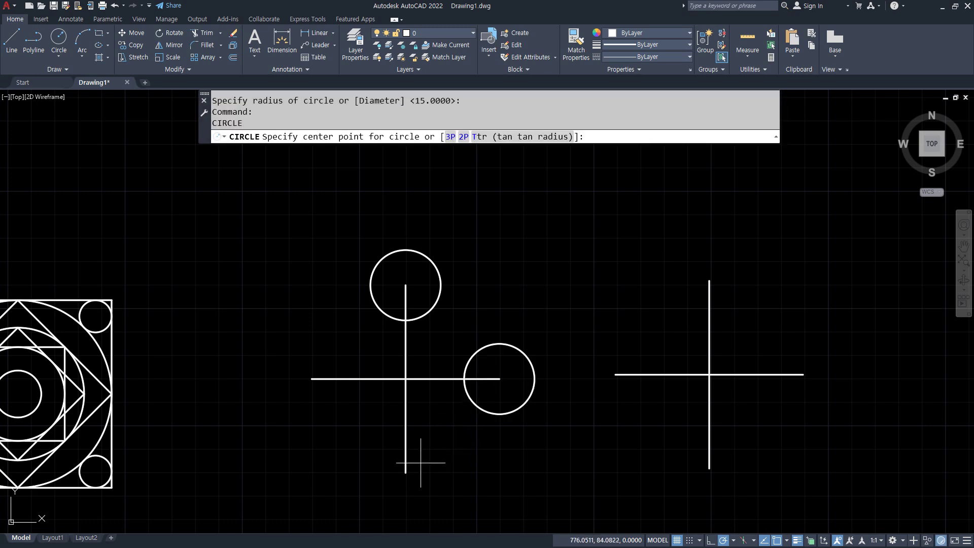
{"action": "left_click", "coordinate": [406, 473]}
{"action": "key", "text": "Return"}
{"action": "key", "text": "Return"}
{"action": "key", "text": "Return"}
{"action": "left_click", "coordinate": [312, 379]}
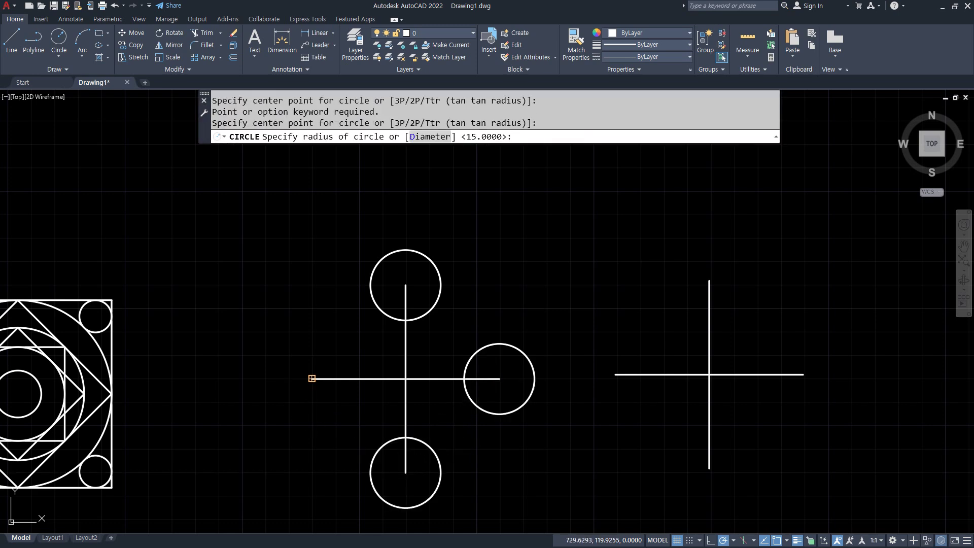
{"action": "key", "text": "Return"}
- Draw another radius 15 circle centred on the crossing point of the first cross
{"action": "key", "text": "Return"}
{"action": "left_click", "coordinate": [405, 379]}
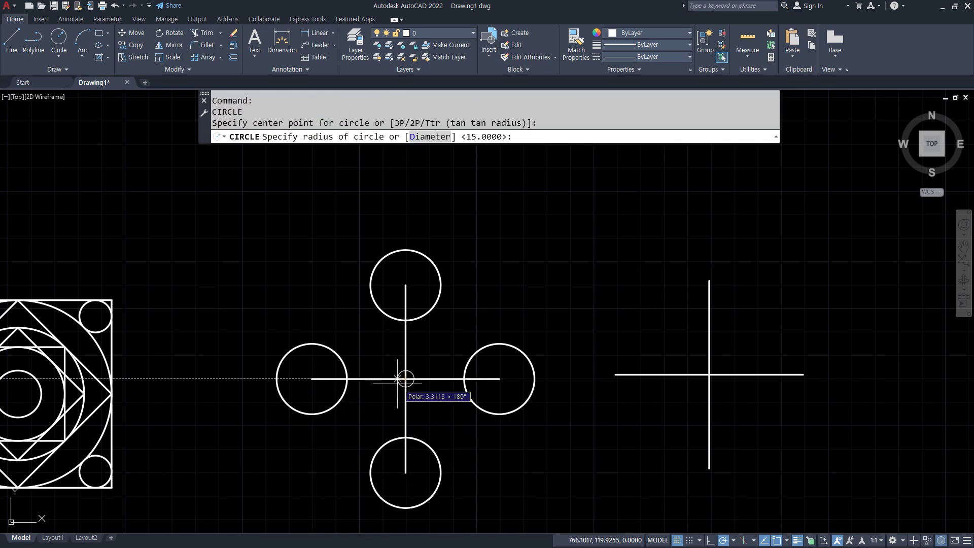
{"action": "key", "text": "Return"}
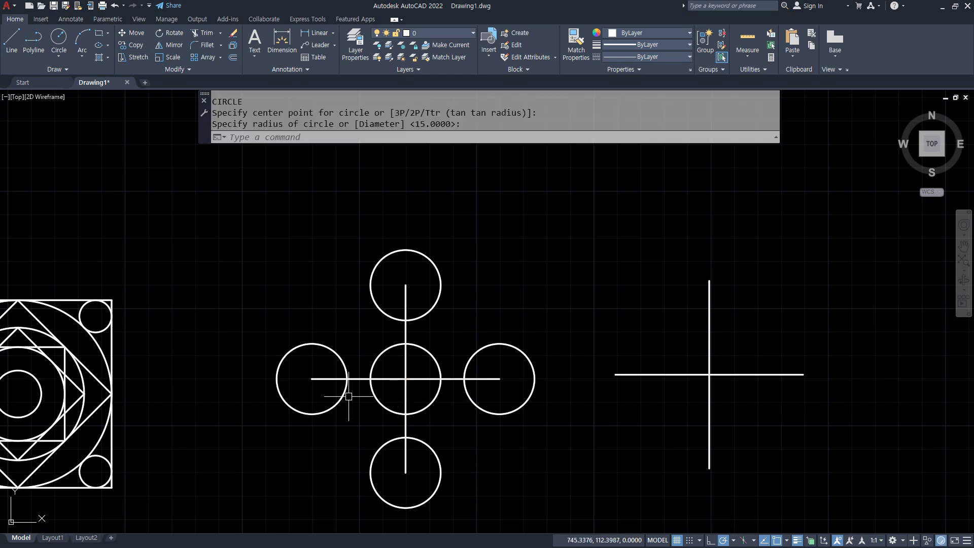
- Draw a Tan, Tan, Tan circle touching the upper, central and left circles
{"action": "left_click", "coordinate": [59, 56]}
{"action": "left_click", "coordinate": [82, 179]}
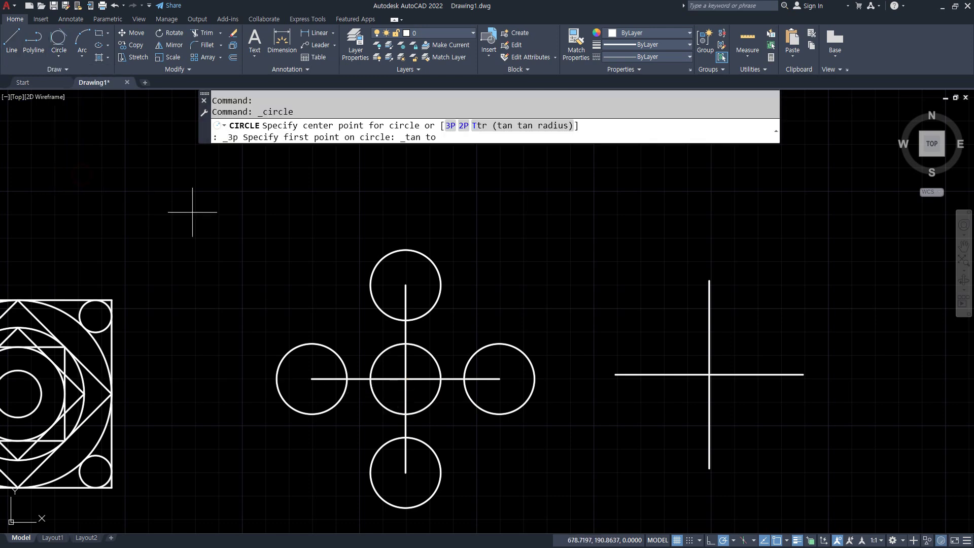
{"action": "left_click", "coordinate": [375, 305]}
{"action": "left_click", "coordinate": [379, 354]}
{"action": "left_click", "coordinate": [336, 353]}
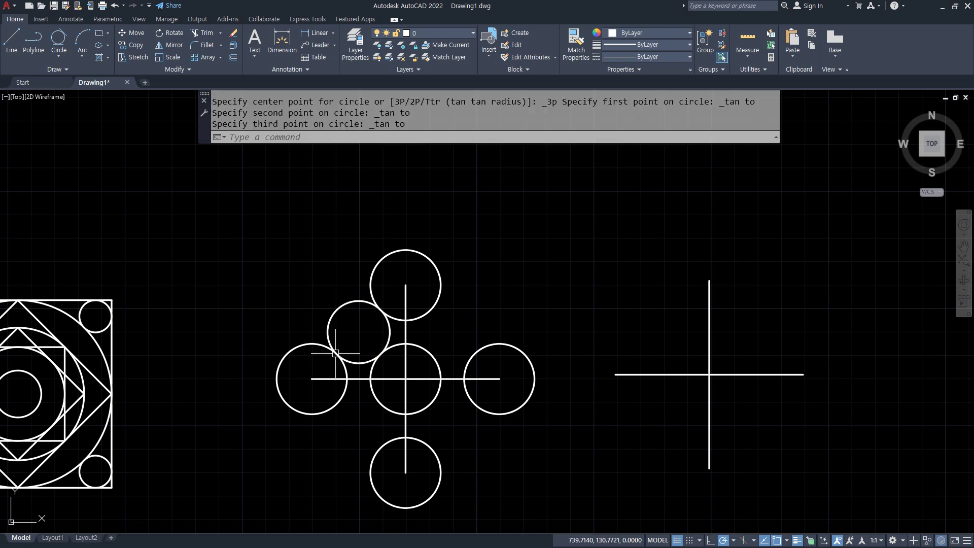
- Draw a Tan, Tan, Tan circle touching the upper, central and right circles
{"action": "left_click", "coordinate": [62, 40]}
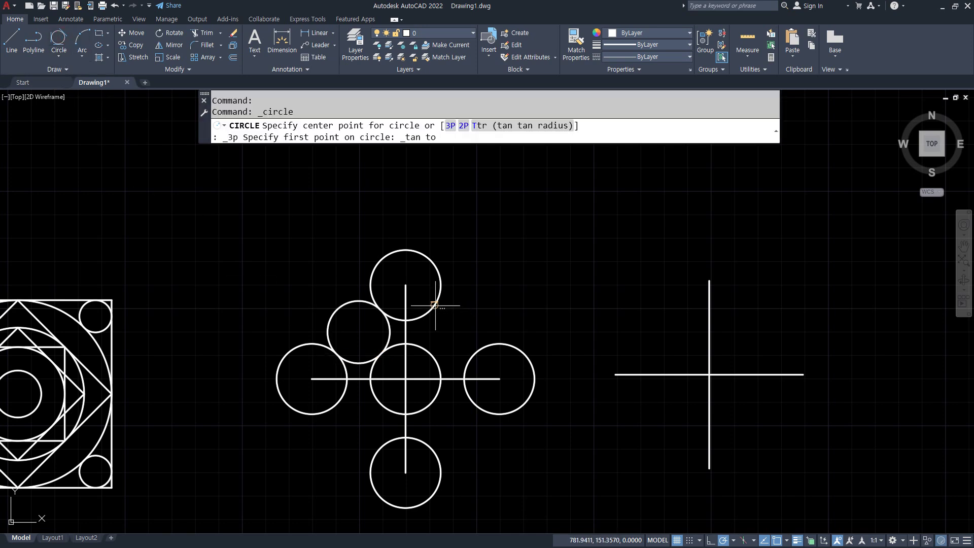
{"action": "left_click", "coordinate": [435, 305]}
{"action": "left_click", "coordinate": [436, 348]}
{"action": "left_click", "coordinate": [477, 352]}
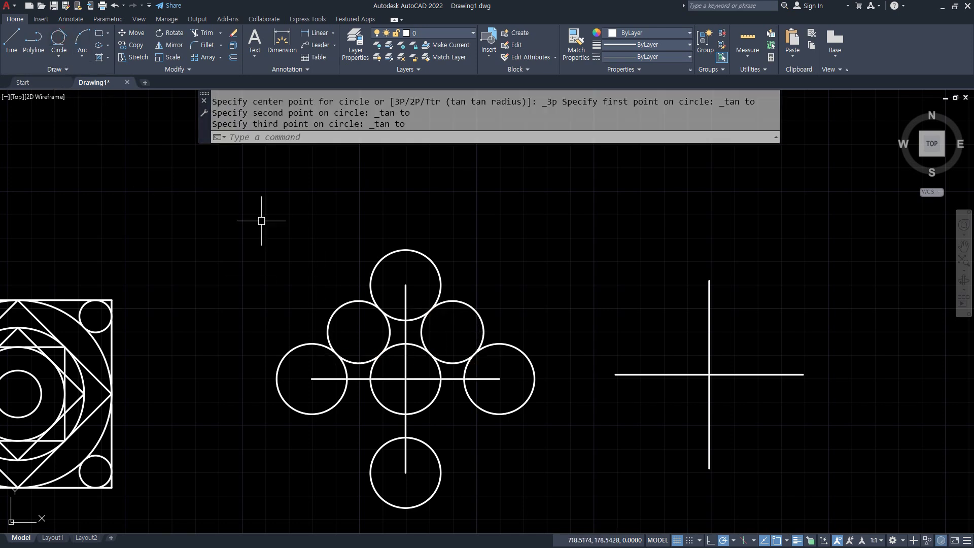
- Draw a Tan, Tan, Tan circle touching the right, central and lower circles
{"action": "left_click", "coordinate": [62, 41]}
{"action": "left_click", "coordinate": [480, 405]}
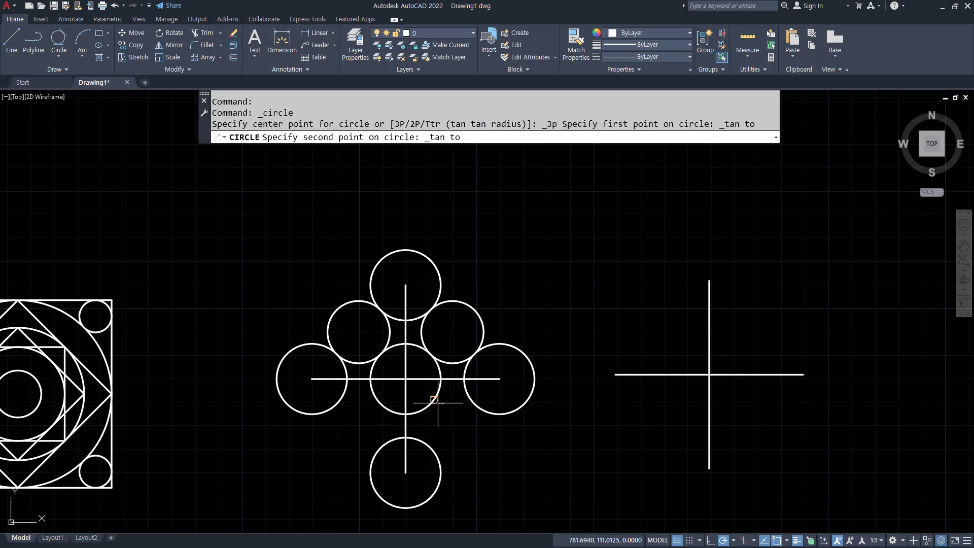
{"action": "left_click", "coordinate": [434, 406]}
{"action": "left_click", "coordinate": [439, 449]}
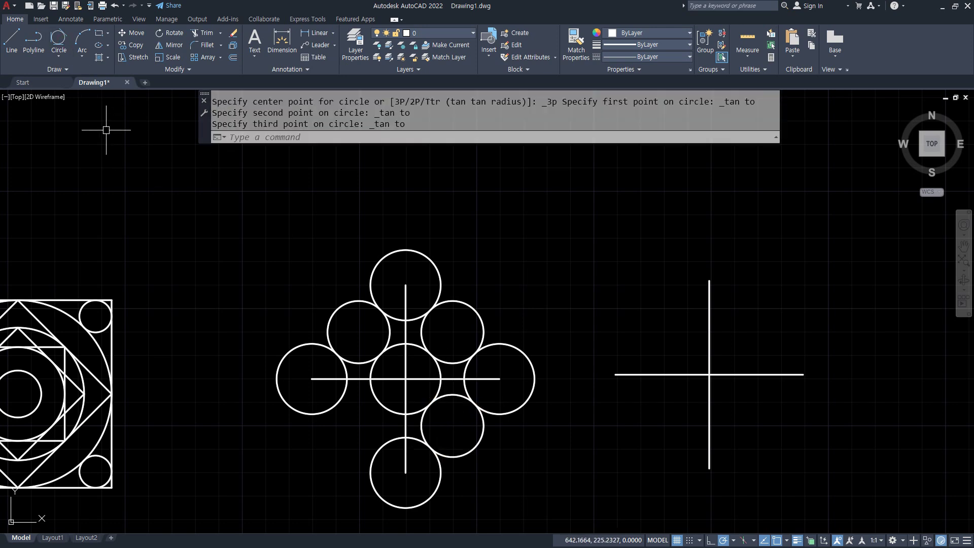
- Draw a Tan, Tan, Tan circle touching the lower, central and left circles
{"action": "left_click", "coordinate": [58, 41]}
{"action": "left_click", "coordinate": [380, 452]}
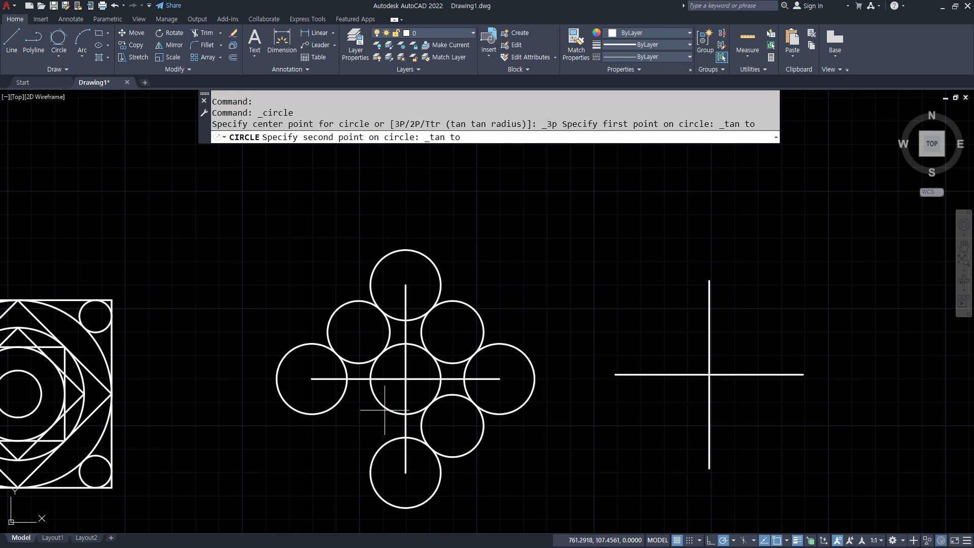
{"action": "left_click", "coordinate": [379, 403]}
{"action": "left_click", "coordinate": [337, 405]}
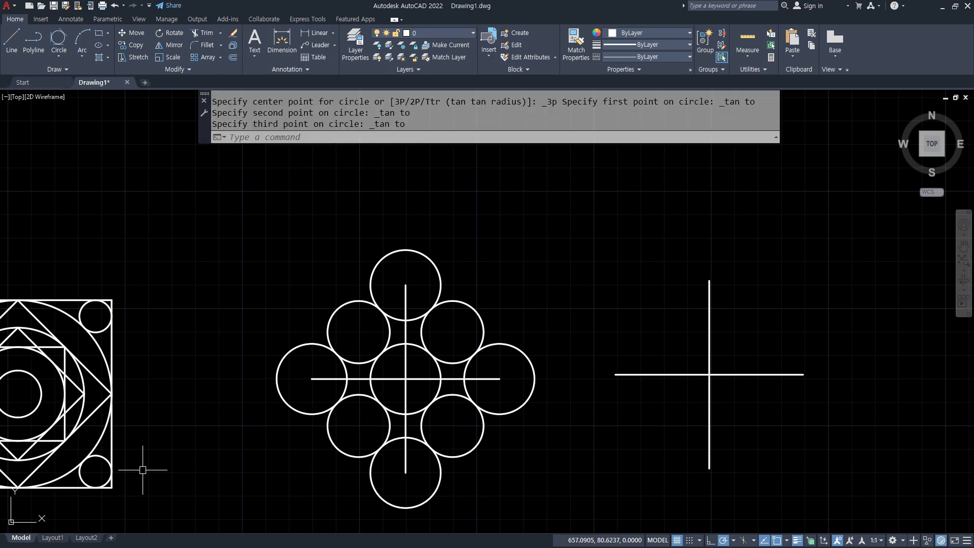
- Switch to the Chrome image popup with the next practice figures and move its window clear of the drawing area
{"action": "key", "text": "alt+Tab"}
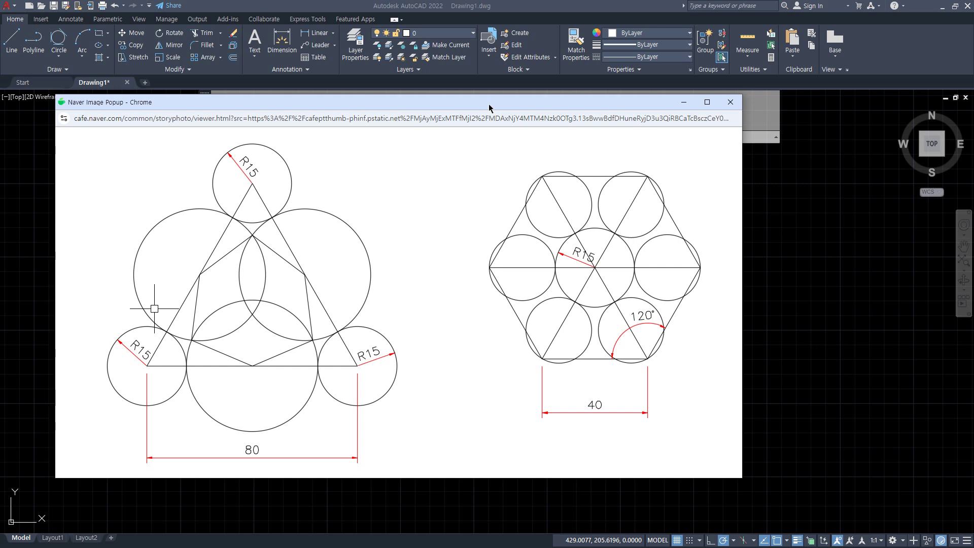
{"action": "left_click_drag", "start_coordinate": [475, 106], "coordinate": [0, 102]}
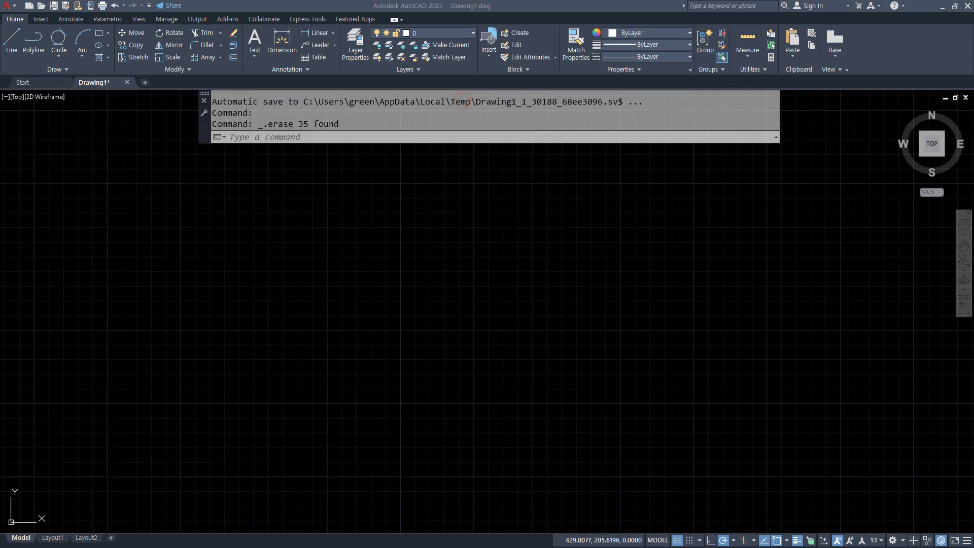
- Draw a closed equilateral triangle with 80-unit sides, running its base at 0° and its second side at 120°
{"action": "left_click", "coordinate": [437, 300]}
{"action": "type", "text": "l"}
{"action": "key", "text": "Return"}
{"action": "left_click", "coordinate": [198, 325]}
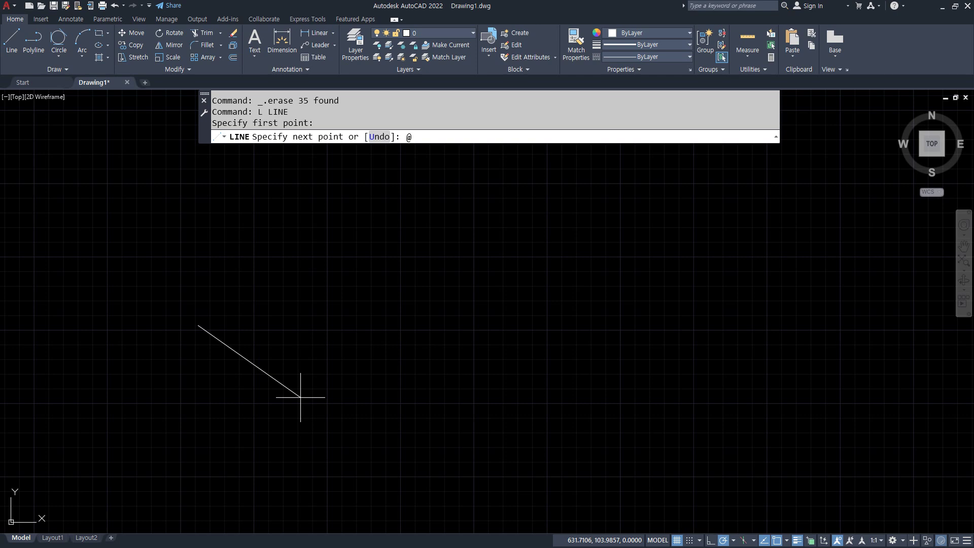
{"action": "key", "text": "Return"}
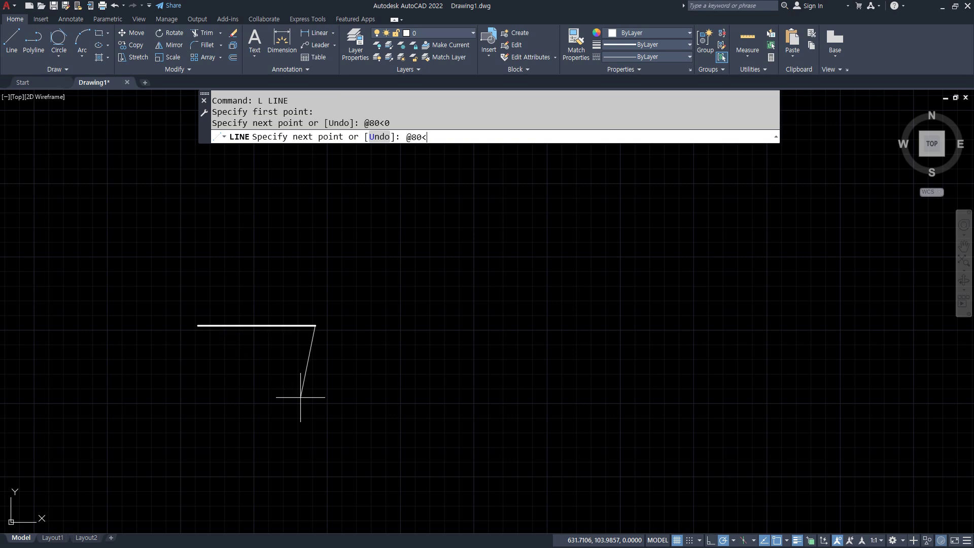
{"action": "type", "text": "@80<120"}
{"action": "key", "text": "Return"}
{"action": "type", "text": "C"}
{"action": "key", "text": "Return"}
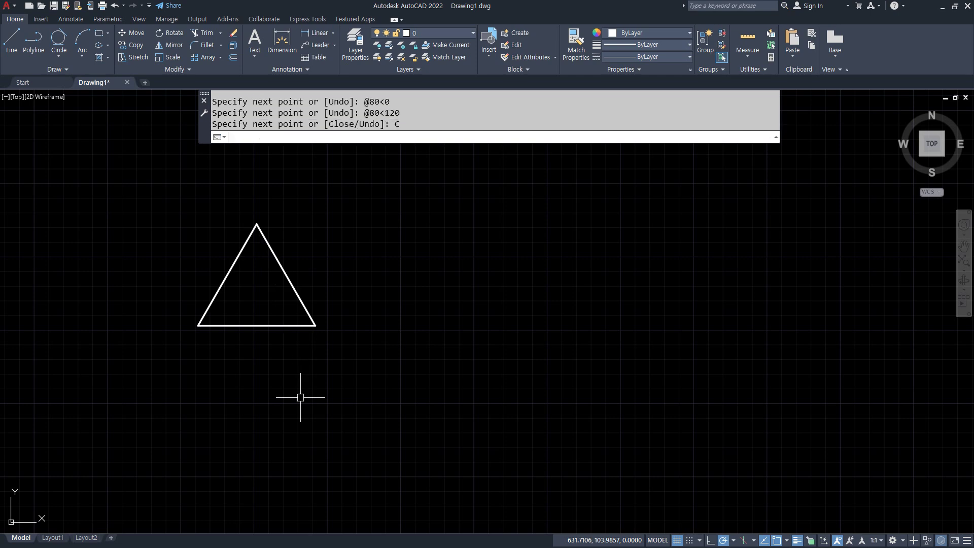
- Draw a closed hexagon with 40-unit sides to the right of the triangle, using successive angles of 0, 60, 120, 180 and 240 degrees
{"action": "key", "text": "Return"}
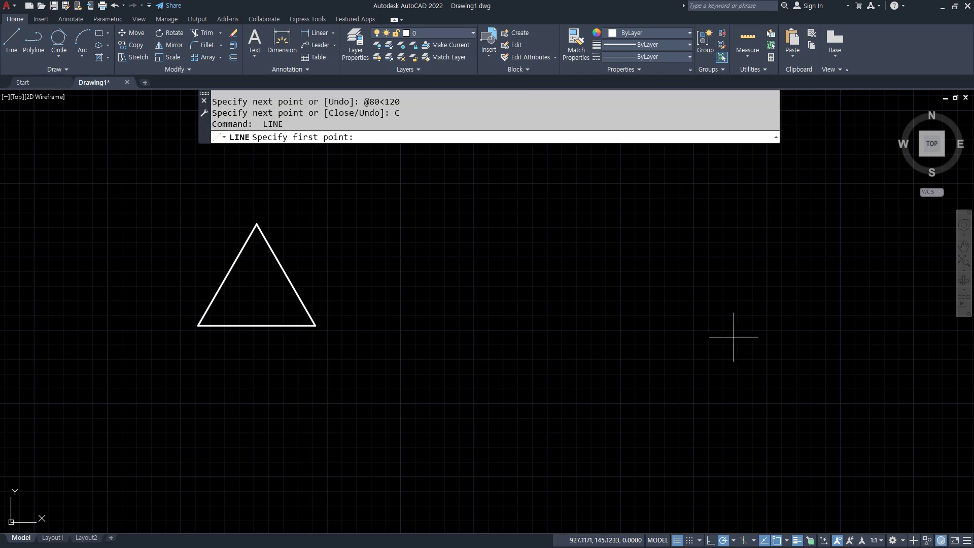
{"action": "left_click", "coordinate": [615, 331]}
{"action": "type", "text": "@40<"}
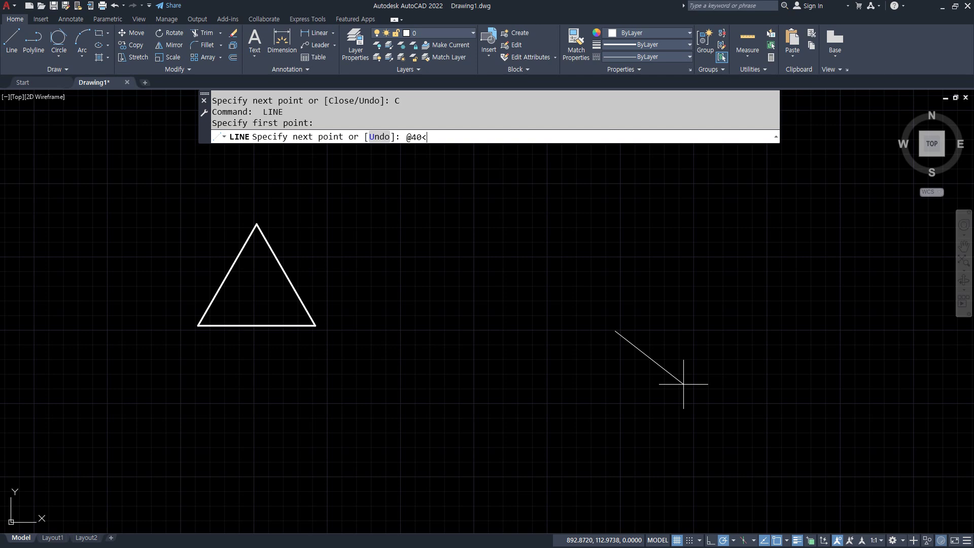
{"action": "type", "text": "0"}
{"action": "key", "text": "Return"}
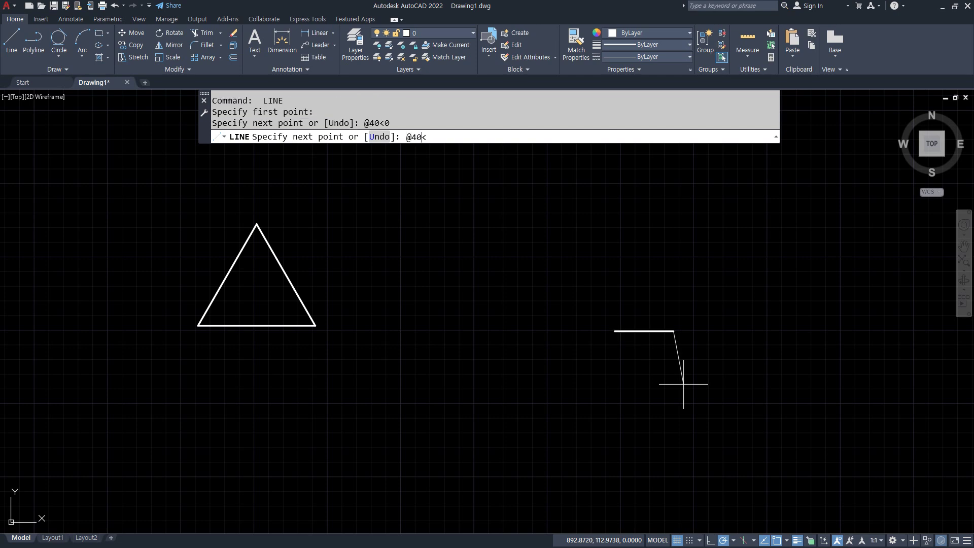
{"action": "type", "text": "@40<60"}
{"action": "key", "text": "Return"}
{"action": "type", "text": "@"}
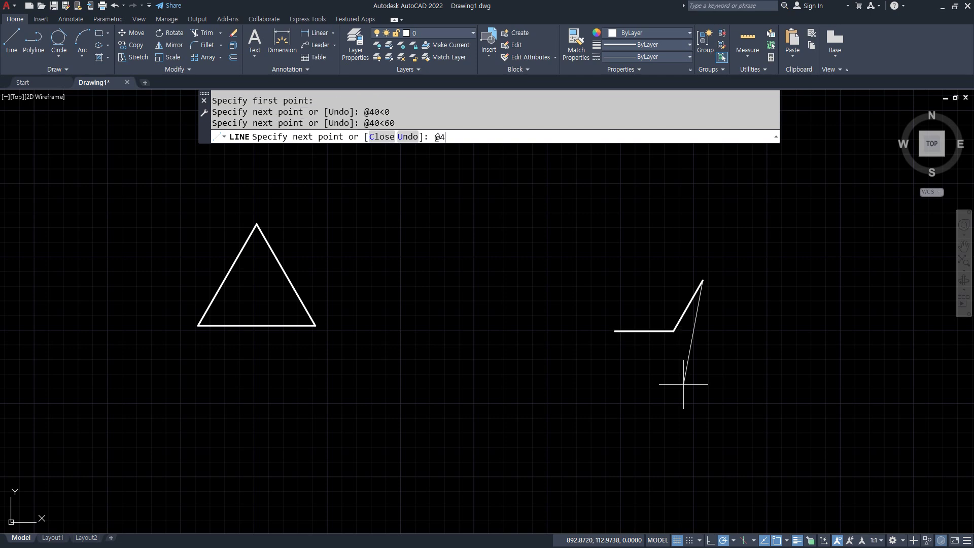
{"action": "type", "text": "40<120"}
{"action": "key", "text": "Return"}
{"action": "type", "text": "@"}
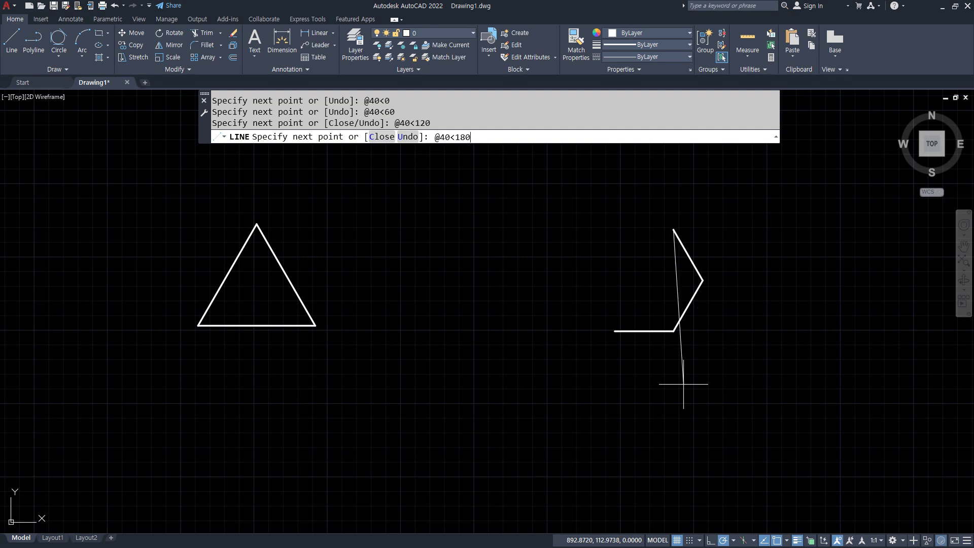
{"action": "key", "text": "Return"}
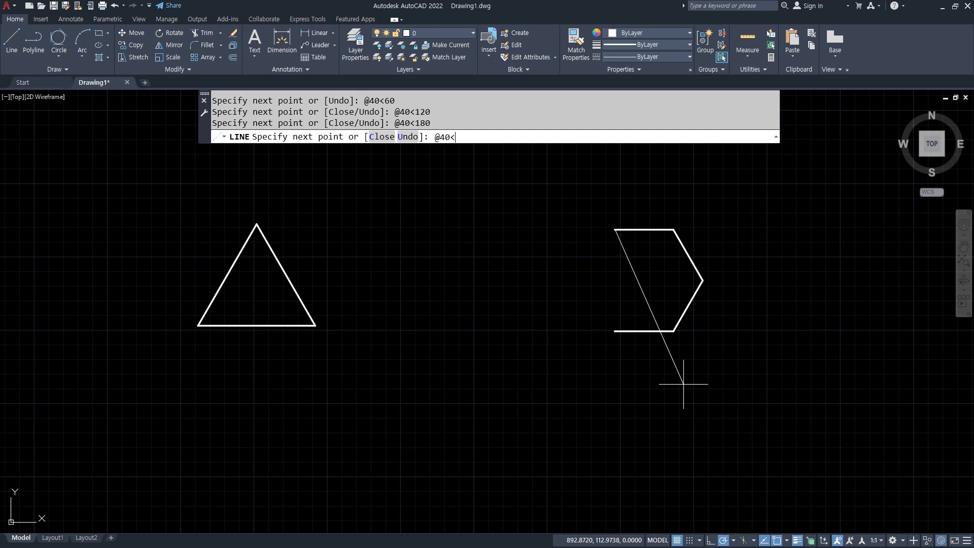
{"action": "type", "text": "@40<240"}
{"action": "key", "text": "Return"}
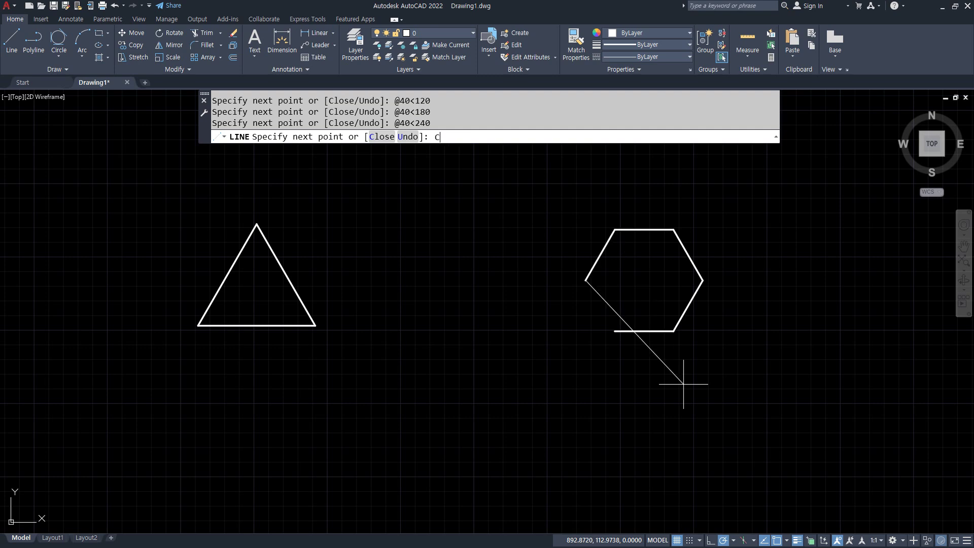
{"action": "type", "text": "C"}
{"action": "key", "text": "Return"}
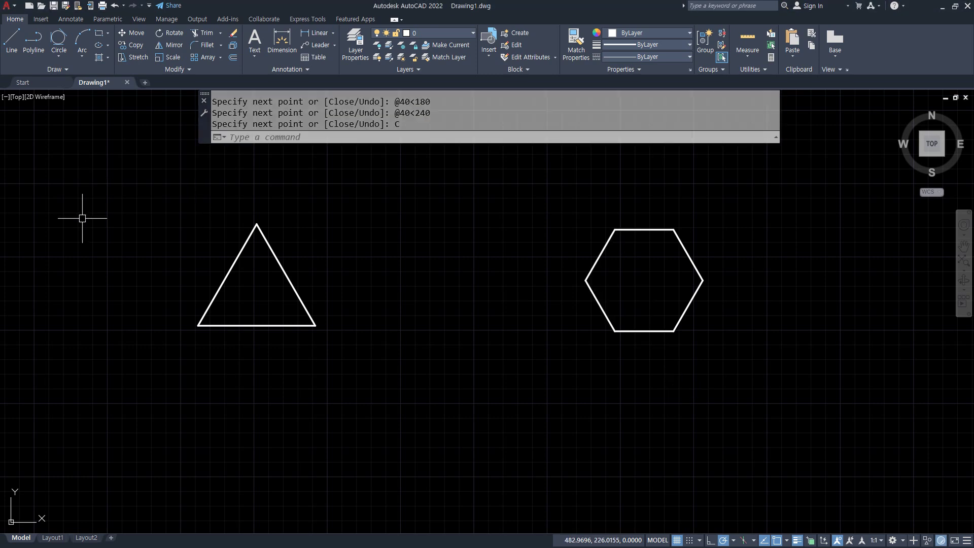
- Draw a circle of radius 12 centred on the triangle's apex and erase it
{"action": "scroll", "coordinate": [217, 236], "scroll_direction": "up", "scroll_amount": 2}
{"action": "scroll", "coordinate": [269, 289], "scroll_direction": "up", "scroll_amount": 2}
{"action": "middle_click_drag", "start_coordinate": [269, 290], "coordinate": [302, 302]}
{"action": "type", "text": "c"}
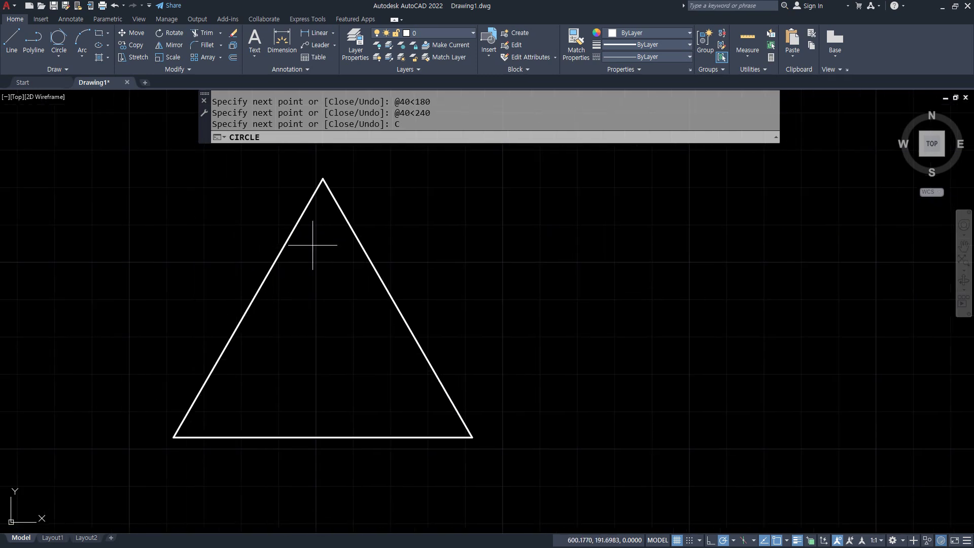
{"action": "key", "text": "Return"}
{"action": "left_click", "coordinate": [315, 196]}
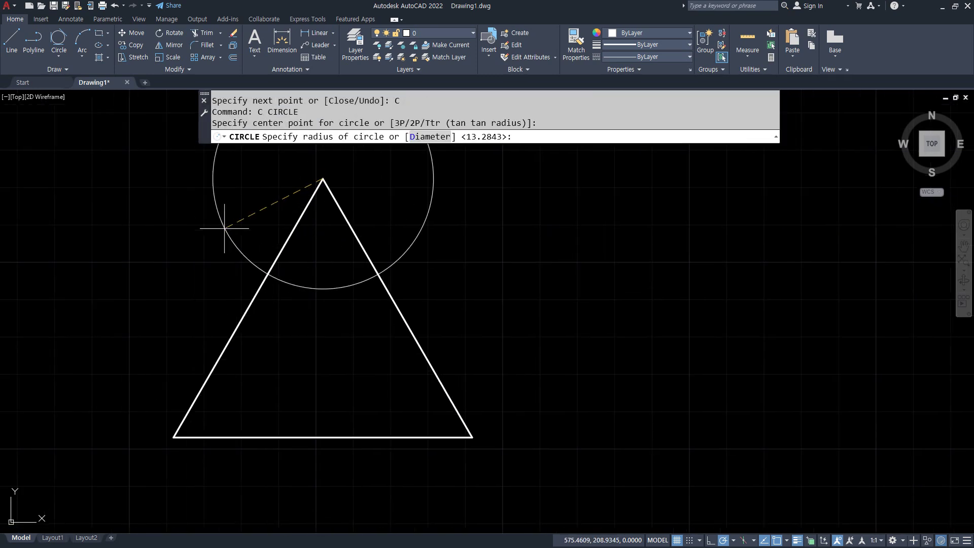
{"action": "type", "text": "12"}
{"action": "key", "text": "Return"}
{"action": "left_click", "coordinate": [292, 211]}
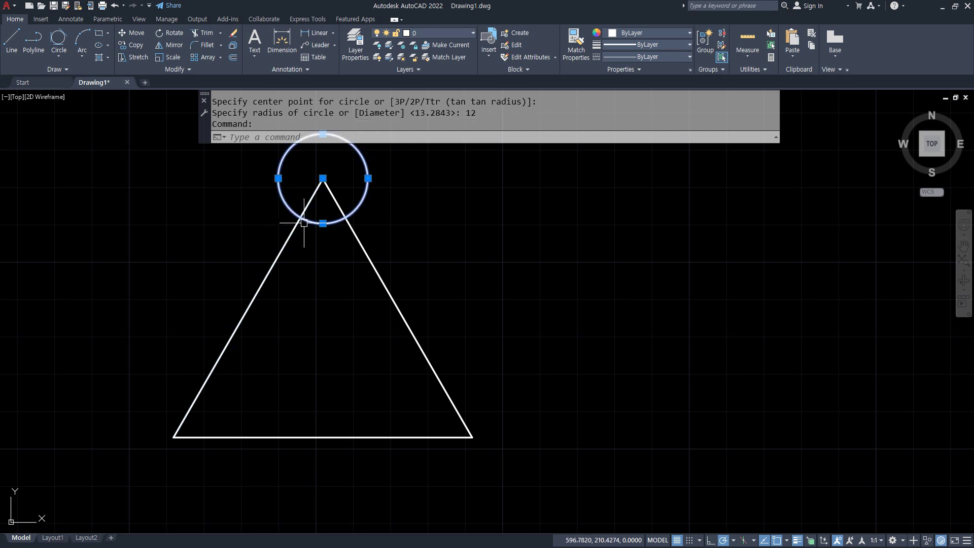
{"action": "type", "text": "e"}
{"action": "key", "text": "Return"}
- Draw a circle of radius 15 centred on the triangle's apex
{"action": "type", "text": "c"}
{"action": "key", "text": "Return"}
{"action": "left_click", "coordinate": [323, 180]}
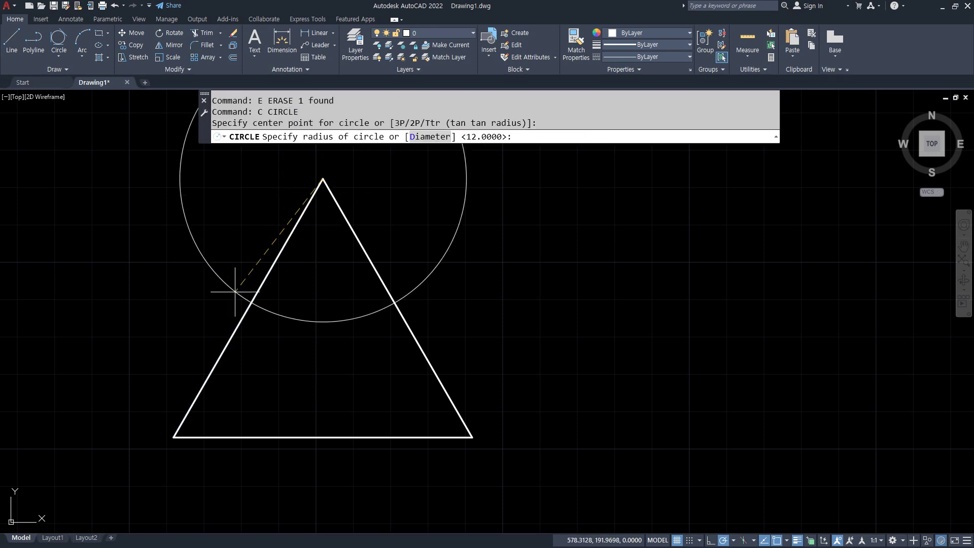
{"action": "type", "text": "15"}
{"action": "key", "text": "Return"}
- Draw a circle of radius 15 centred on each of the triangle's two base corners
{"action": "middle_click_drag", "start_coordinate": [230, 419], "coordinate": [217, 372]}
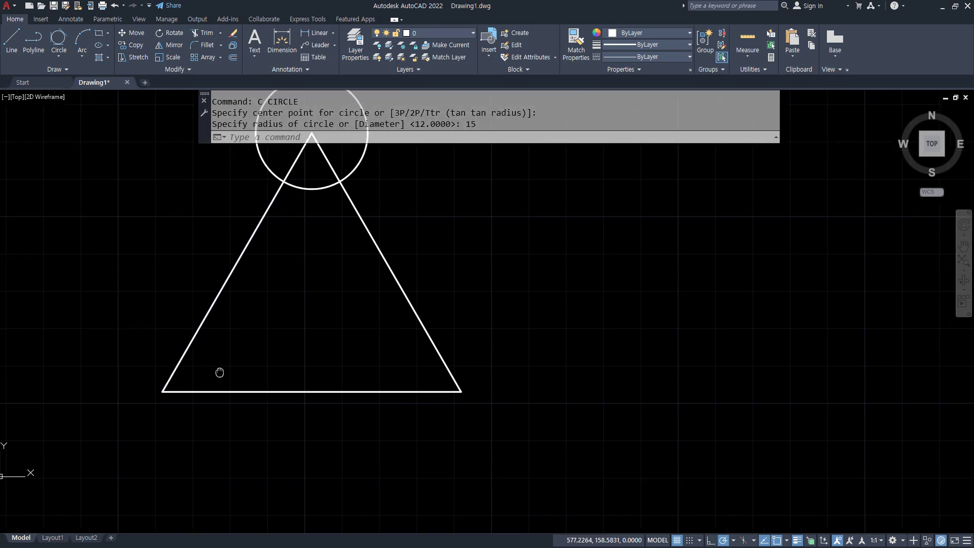
{"action": "key", "text": "Return"}
{"action": "left_click", "coordinate": [163, 391]}
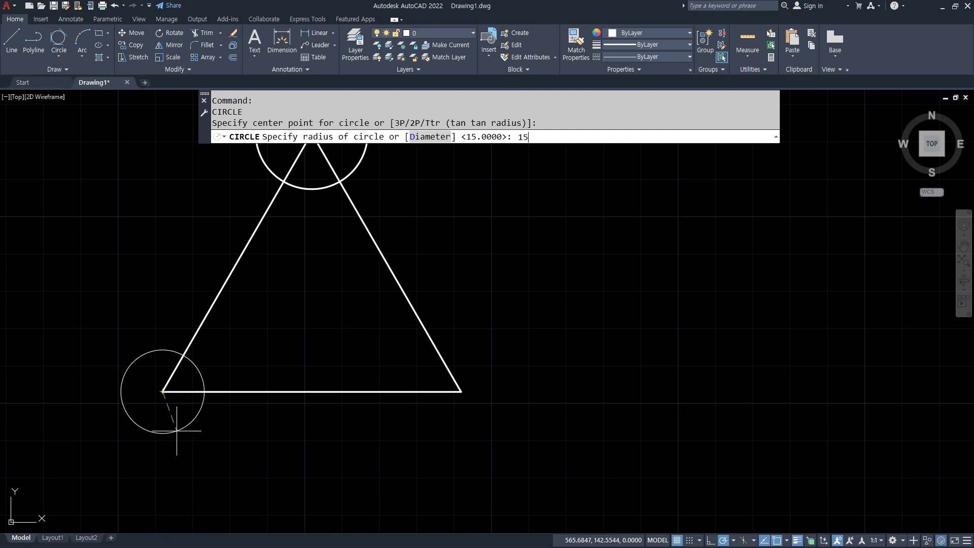
{"action": "type", "text": "15"}
{"action": "key", "text": "Return"}
{"action": "key", "text": "Return"}
{"action": "left_click", "coordinate": [461, 391]}
{"action": "key", "text": "Return"}
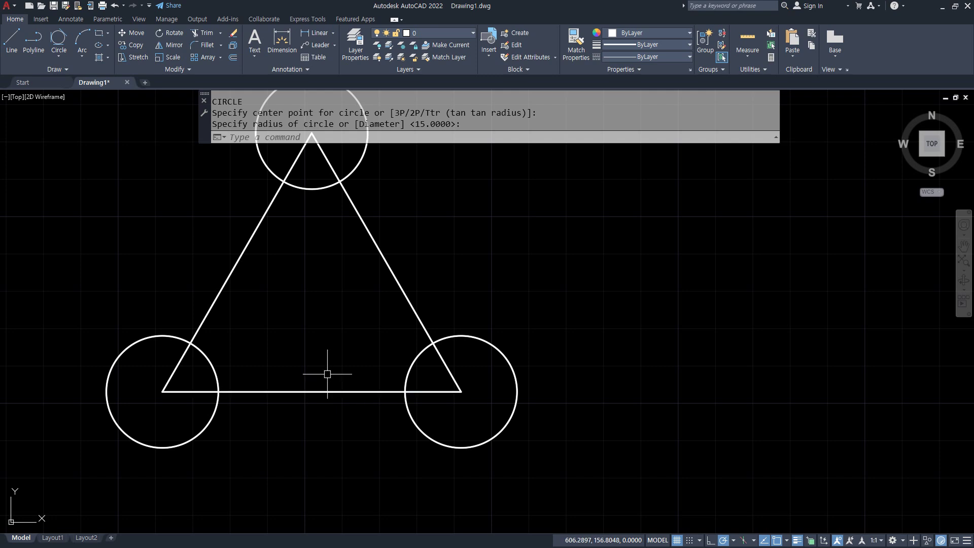
- Draw a 2-Point circle on the triangle's left side, between its intersections with the apex and lower-left circles
{"action": "left_click", "coordinate": [64, 58]}
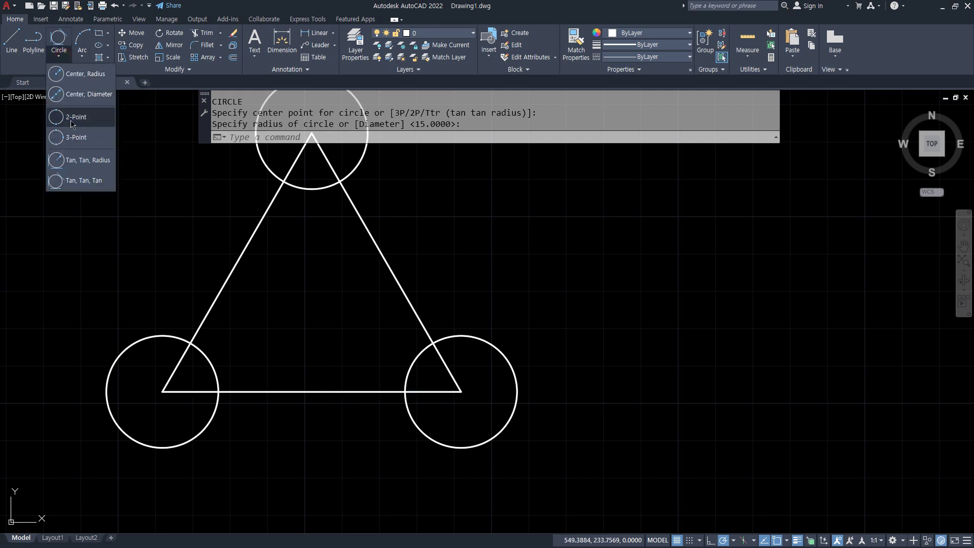
{"action": "left_click", "coordinate": [71, 119]}
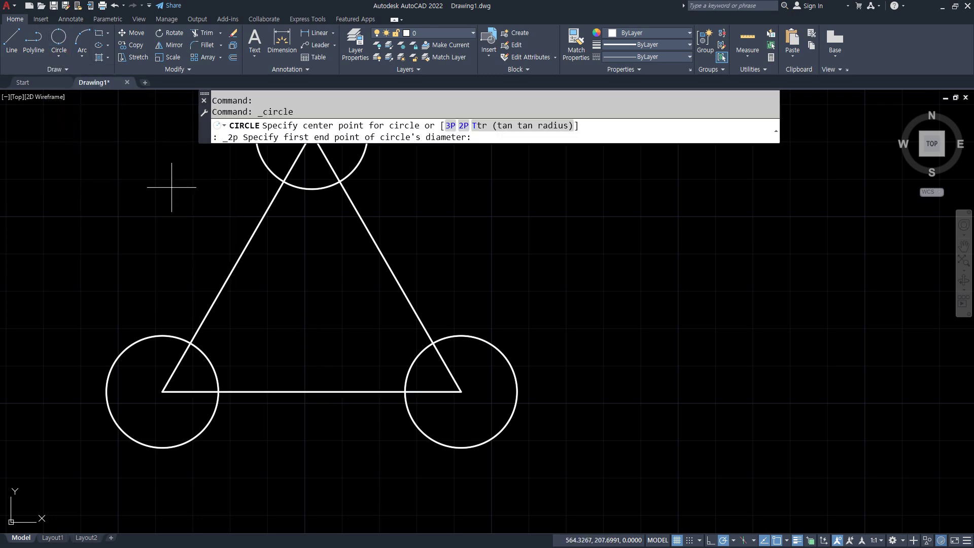
{"action": "left_click", "coordinate": [284, 181]}
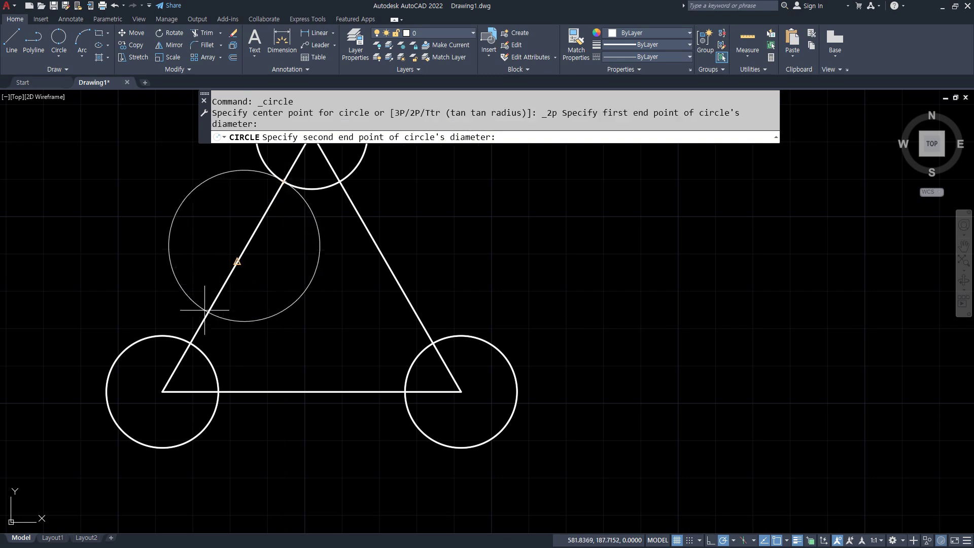
{"action": "left_click", "coordinate": [190, 344]}
- Draw a 2-Point circle on the triangle's base, between its intersections with the two lower corner circles
{"action": "left_click", "coordinate": [58, 39]}
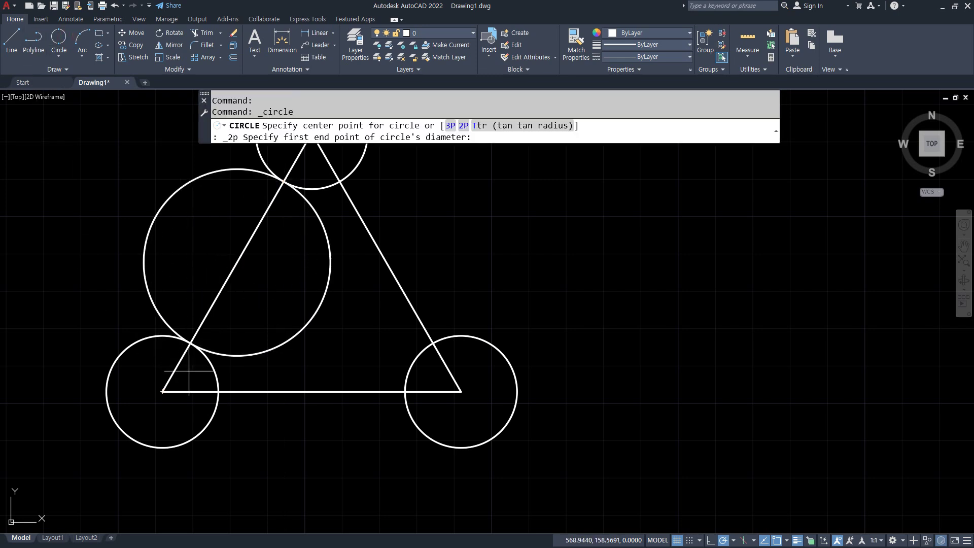
{"action": "left_click", "coordinate": [218, 391]}
{"action": "left_click", "coordinate": [404, 391]}
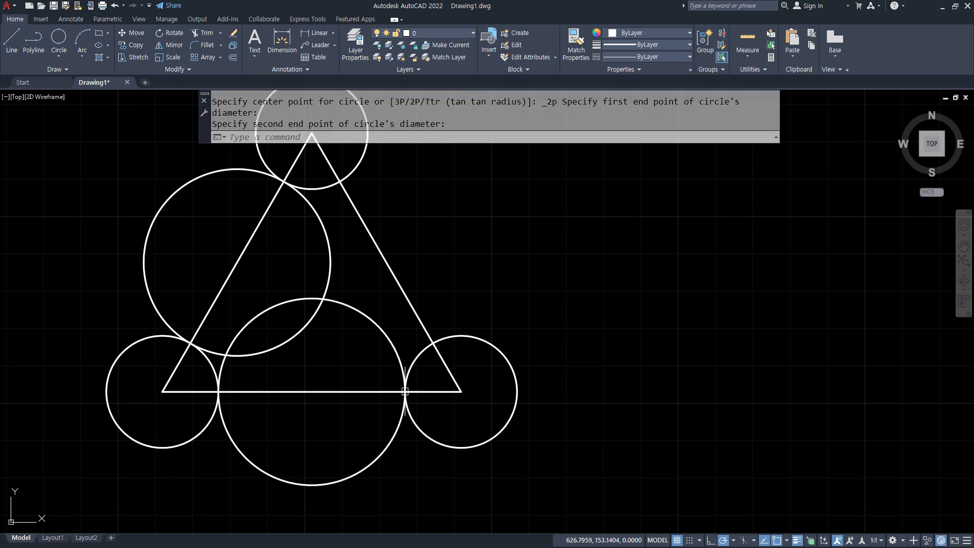
- Draw a 2-Point circle on the triangle's right side, between its intersections with the apex and lower-right circles
{"action": "middle_click_drag", "start_coordinate": [279, 229], "coordinate": [267, 239]}
{"action": "left_click", "coordinate": [58, 39]}
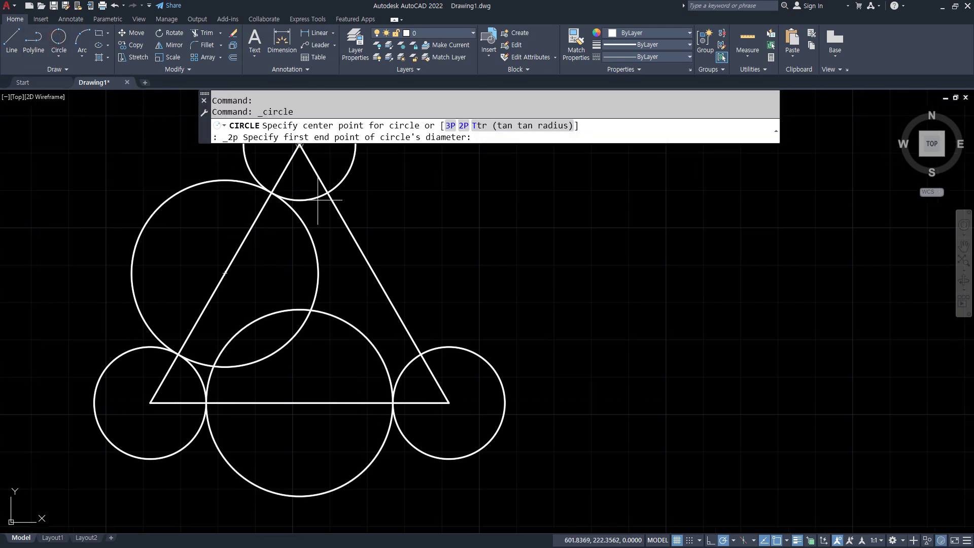
{"action": "left_click", "coordinate": [328, 192]}
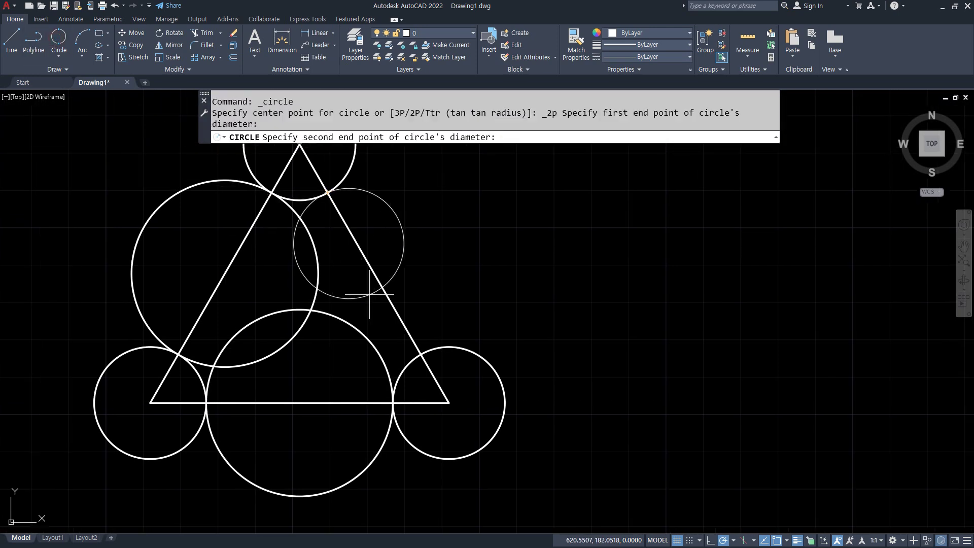
{"action": "left_click", "coordinate": [420, 353]}
- Draw connected lines from the large side circles' upper intersection through the left circle's centre and its outer intersection with the base circle to the base circle's centre
{"action": "scroll", "coordinate": [157, 269], "scroll_direction": "down", "scroll_amount": 2}
{"action": "middle_click_drag", "start_coordinate": [156, 269], "coordinate": [237, 292]}
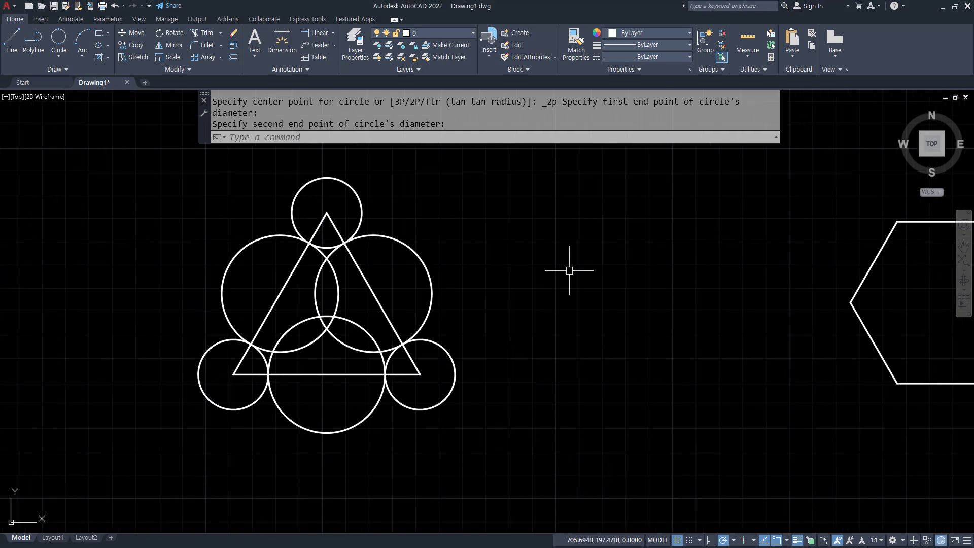
{"action": "type", "text": "L"}
{"action": "key", "text": "Return"}
{"action": "scroll", "coordinate": [249, 274], "scroll_direction": "up", "scroll_amount": 2}
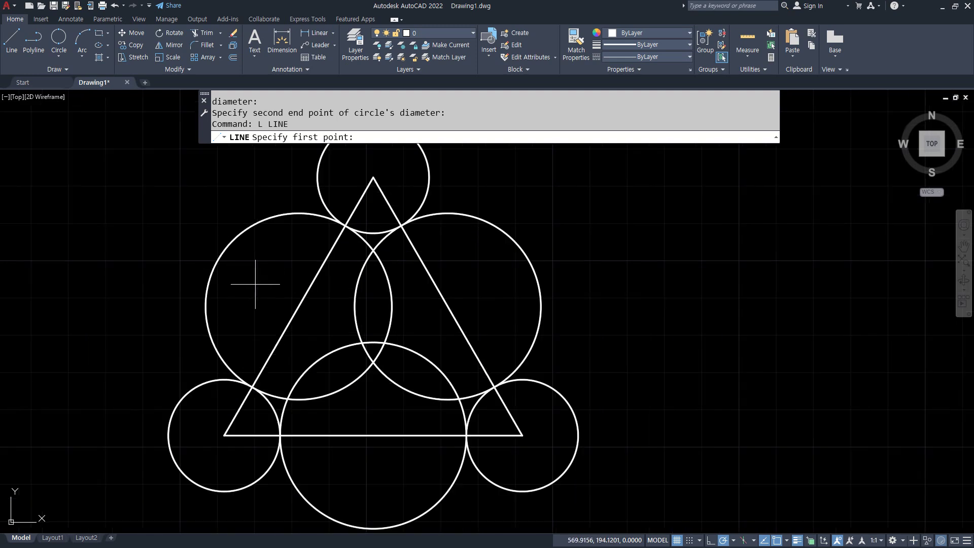
{"action": "scroll", "coordinate": [323, 308], "scroll_direction": "up", "scroll_amount": 2}
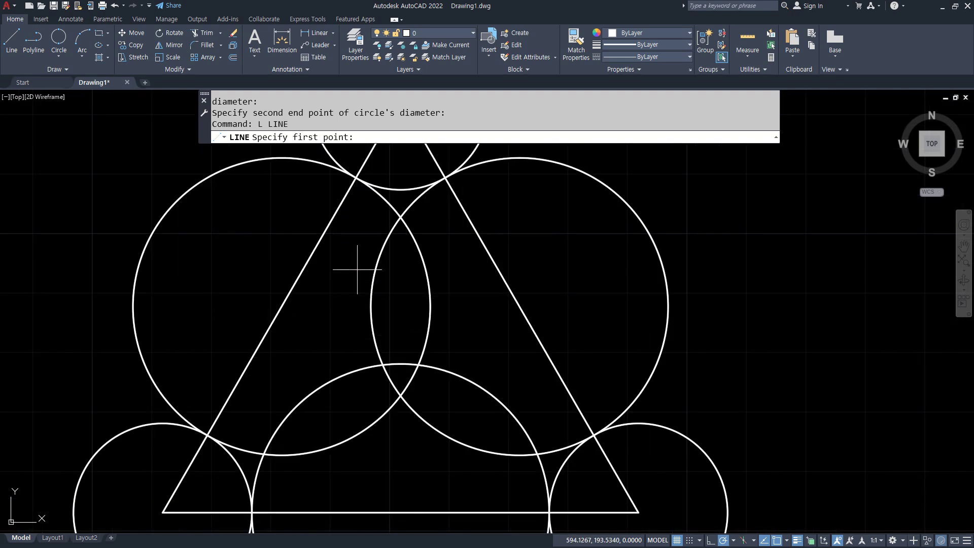
{"action": "left_click", "coordinate": [401, 218]}
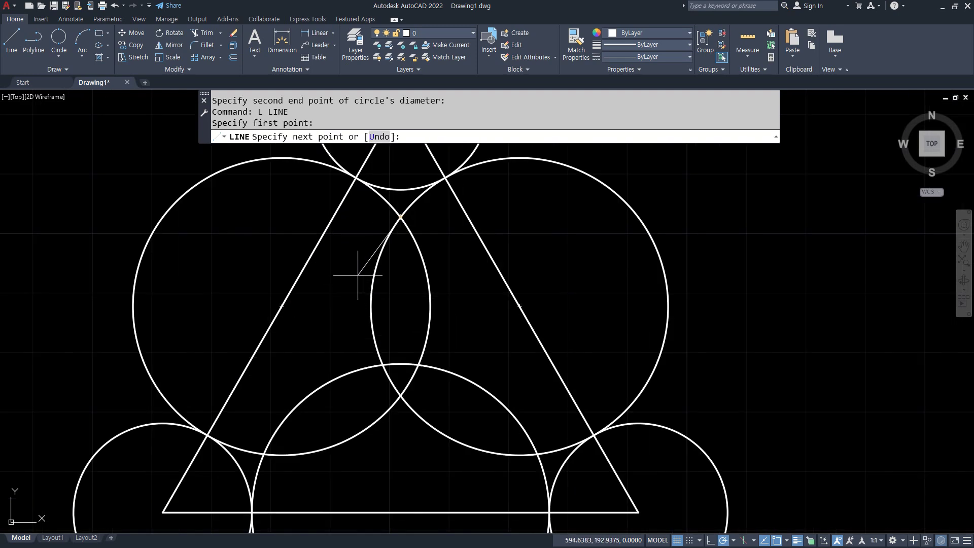
{"action": "left_click", "coordinate": [282, 306]}
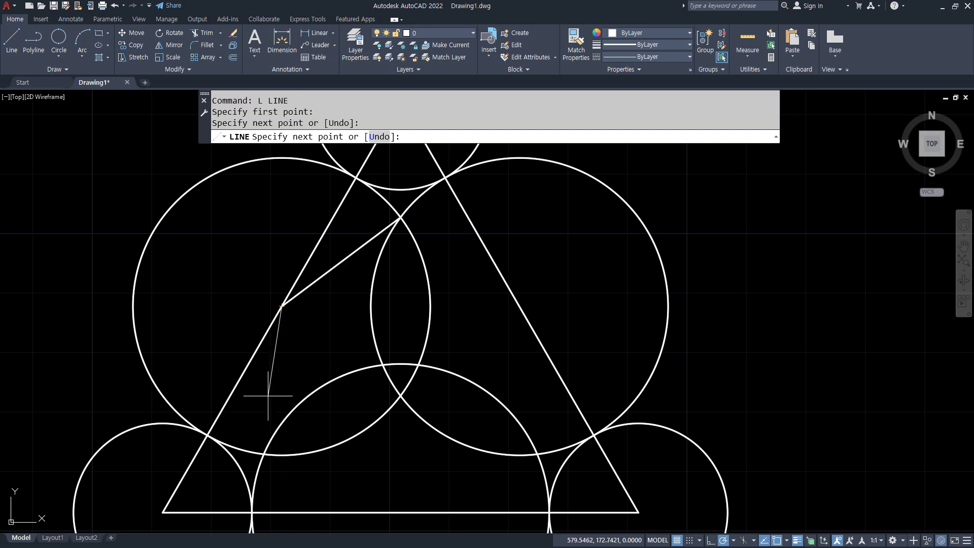
{"action": "left_click", "coordinate": [264, 454]}
{"action": "middle_click_drag", "start_coordinate": [327, 468], "coordinate": [283, 409]}
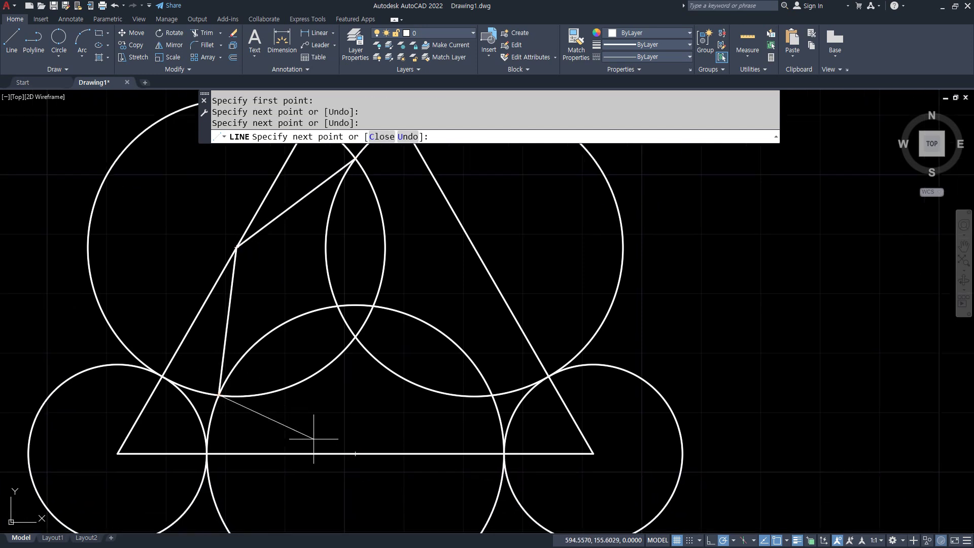
{"action": "left_click", "coordinate": [354, 453]}
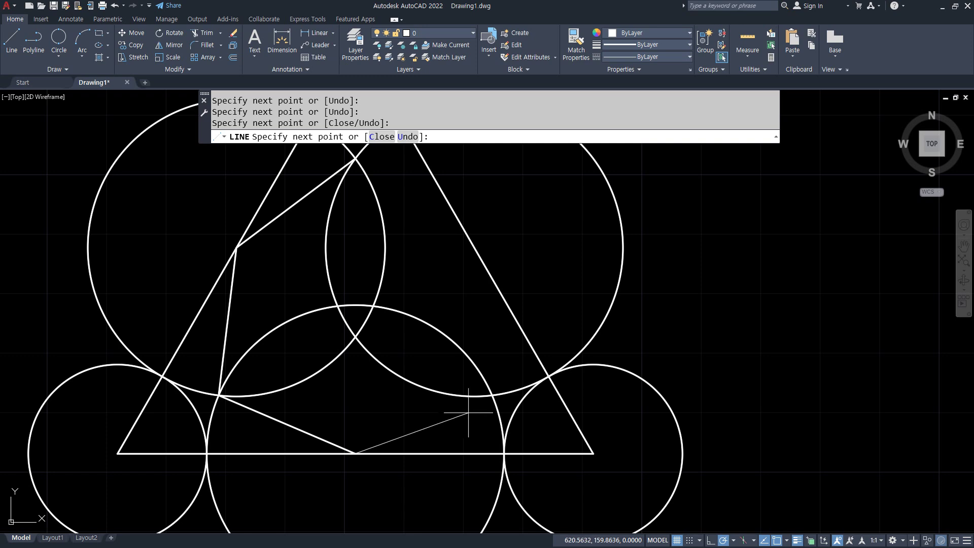
- Continue the lines through the base and right circles' outer intersection and the right circle's centre back to the starting point
{"action": "left_click", "coordinate": [492, 395]}
{"action": "left_click", "coordinate": [475, 247]}
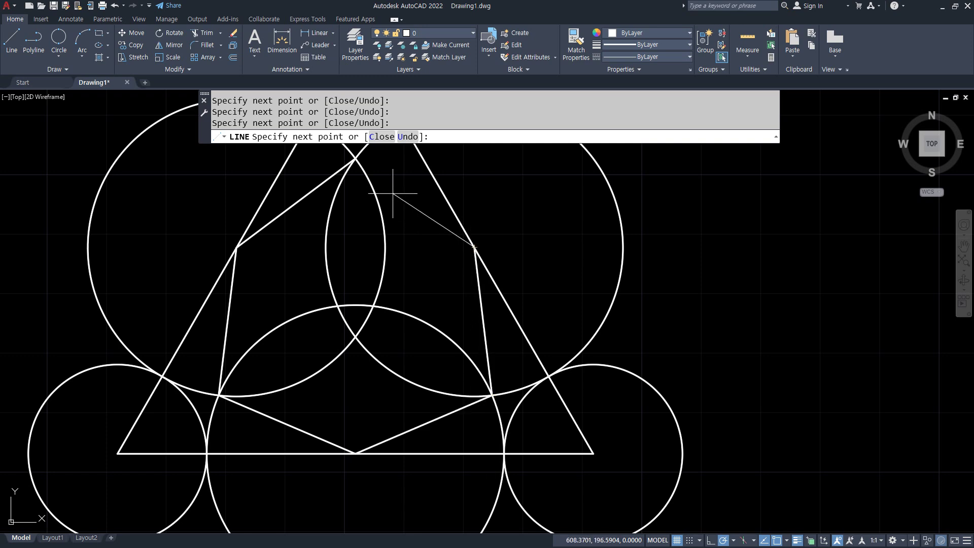
{"action": "left_click", "coordinate": [356, 158]}
{"action": "key", "text": "Return"}
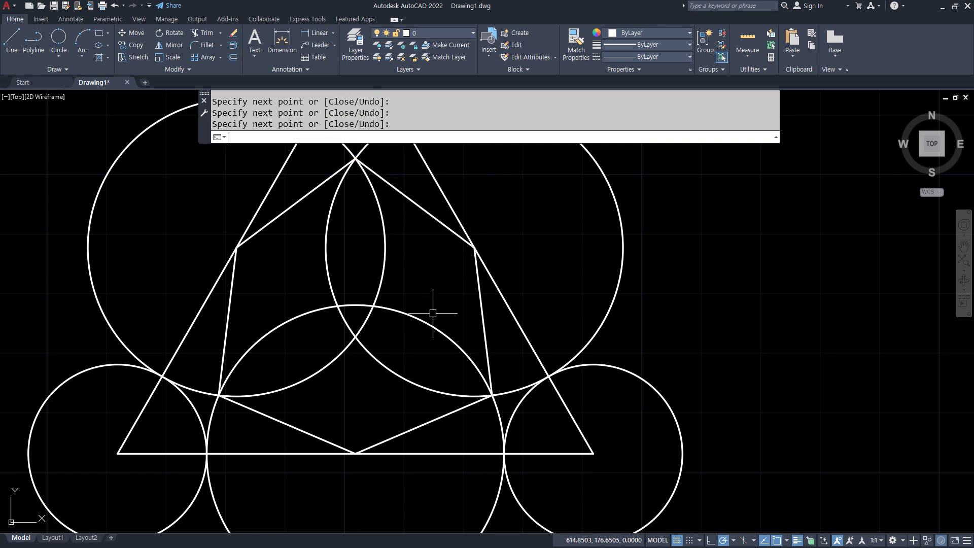
{"action": "scroll", "coordinate": [442, 401], "scroll_direction": "down", "scroll_amount": 4}
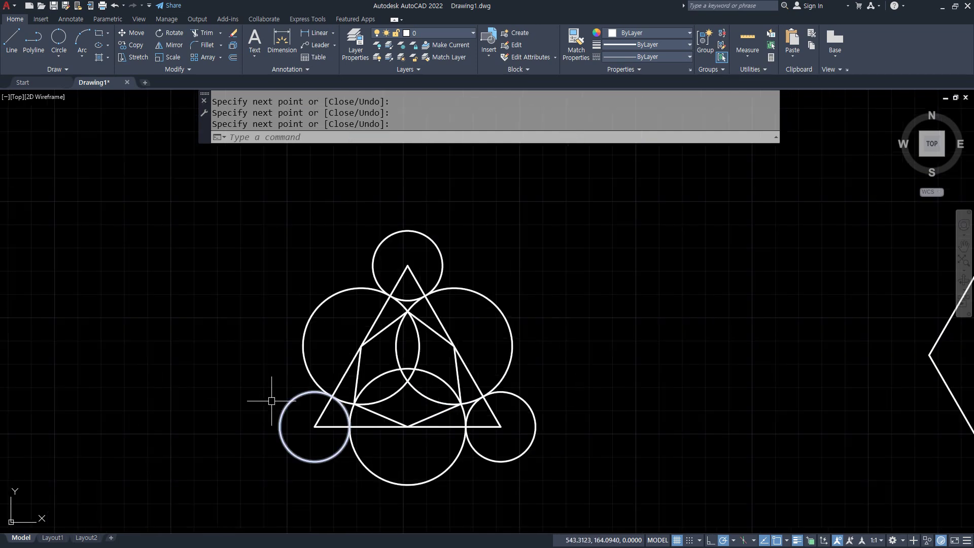
- Draw two lines joining the hexagon's upper-left to lower-right and upper-right to lower-left vertices
{"action": "middle_click_drag", "start_coordinate": [450, 368], "coordinate": [403, 342]}
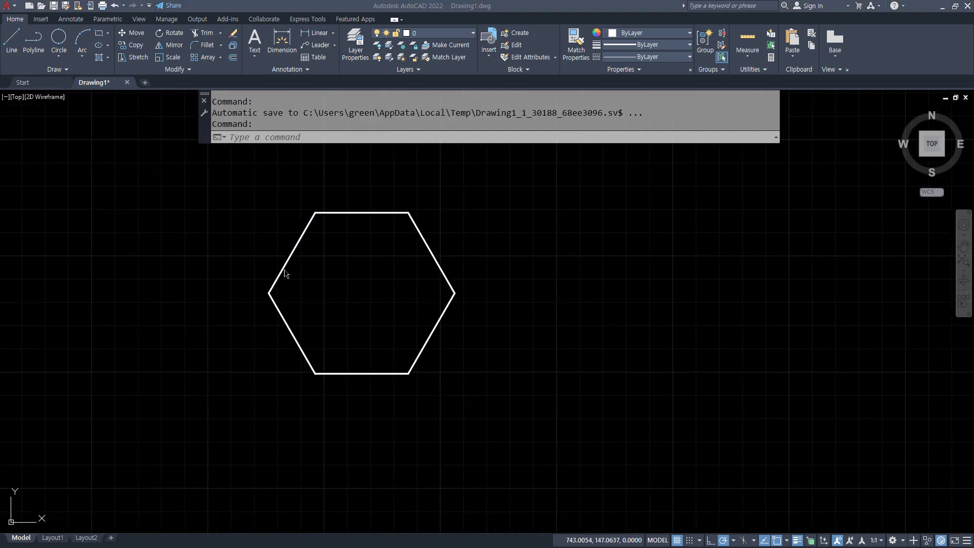
{"action": "type", "text": "L"}
{"action": "key", "text": "Return"}
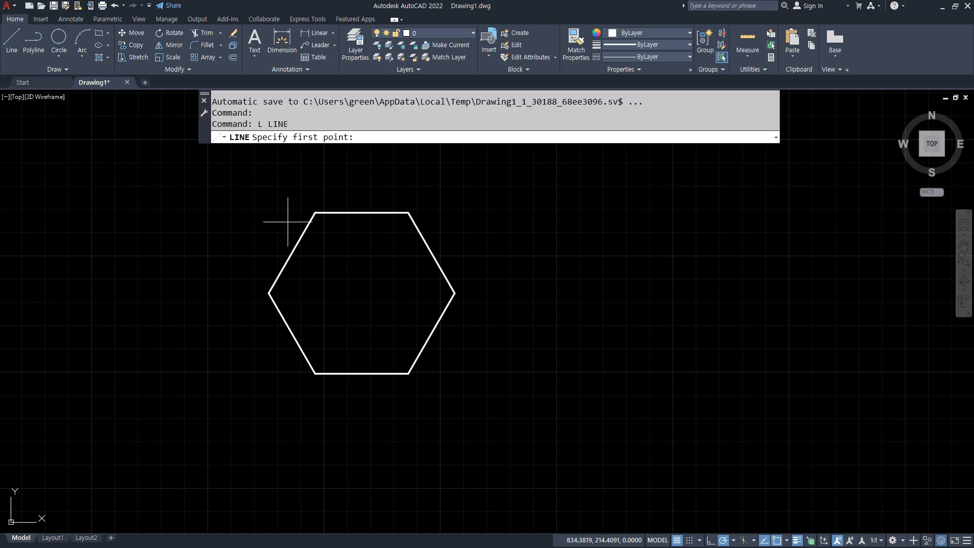
{"action": "left_click", "coordinate": [315, 212]}
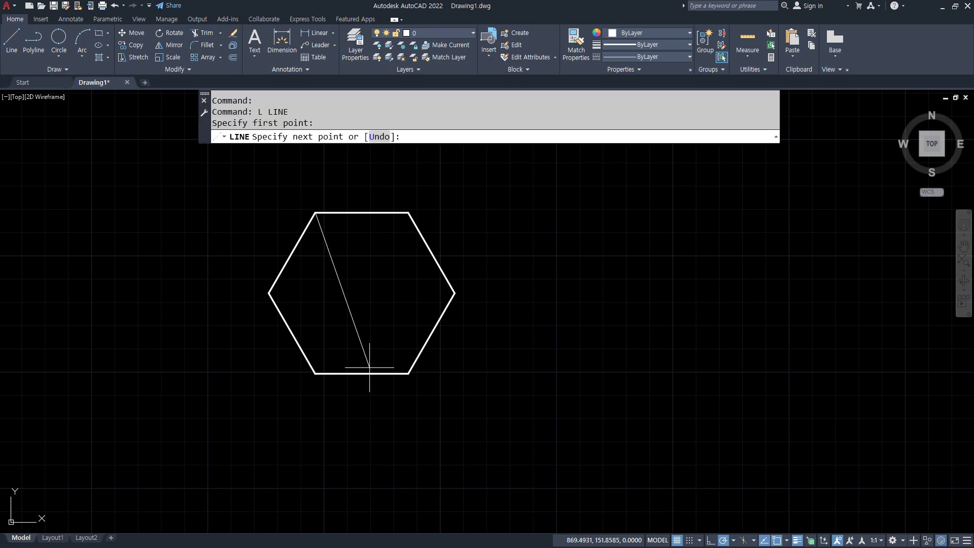
{"action": "left_click", "coordinate": [408, 373]}
{"action": "key", "text": "Return"}
{"action": "key", "text": "Return"}
{"action": "left_click", "coordinate": [408, 212]}
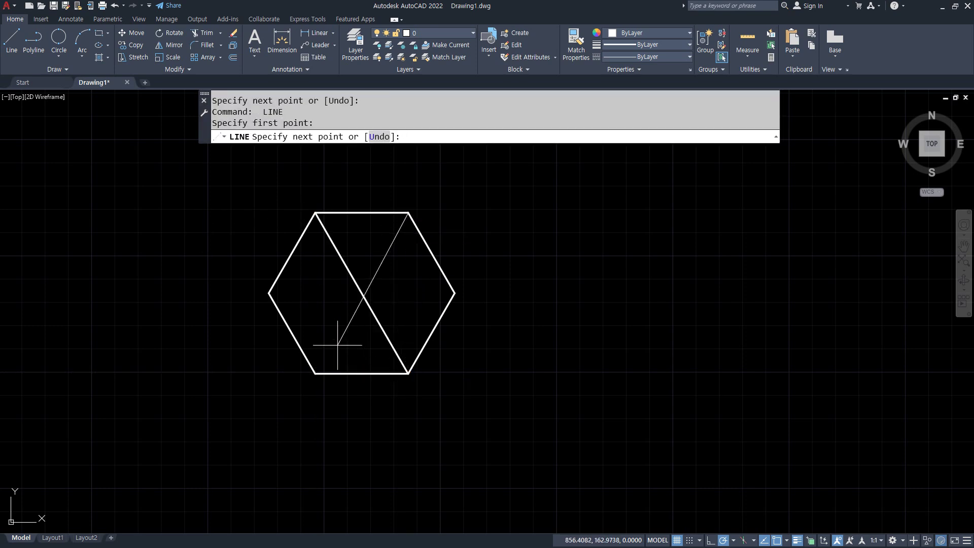
{"action": "left_click", "coordinate": [316, 373]}
{"action": "key", "text": "Return"}
- Draw a horizontal line between the hexagon's left and right vertices
{"action": "key", "text": "Return"}
{"action": "left_click", "coordinate": [268, 294]}
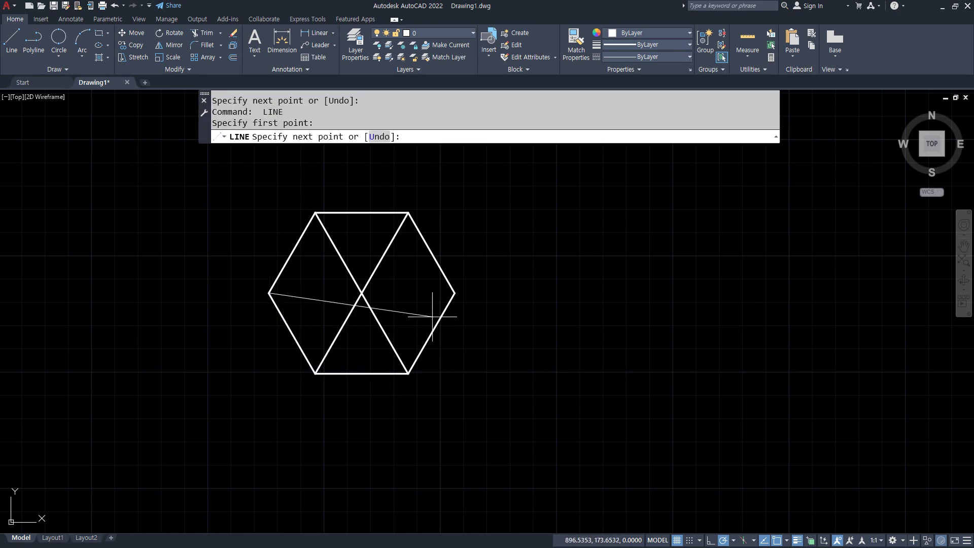
{"action": "left_click", "coordinate": [454, 293]}
{"action": "key", "text": "Return"}
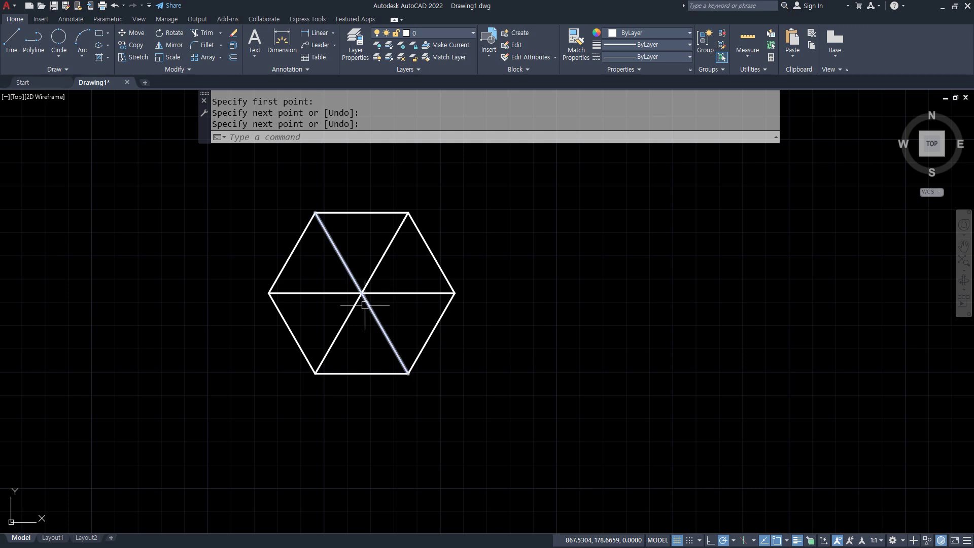
- Draw a circle of radius 15 centred on the intersection of the hexagon's diagonals
{"action": "type", "text": "c"}
{"action": "key", "text": "Return"}
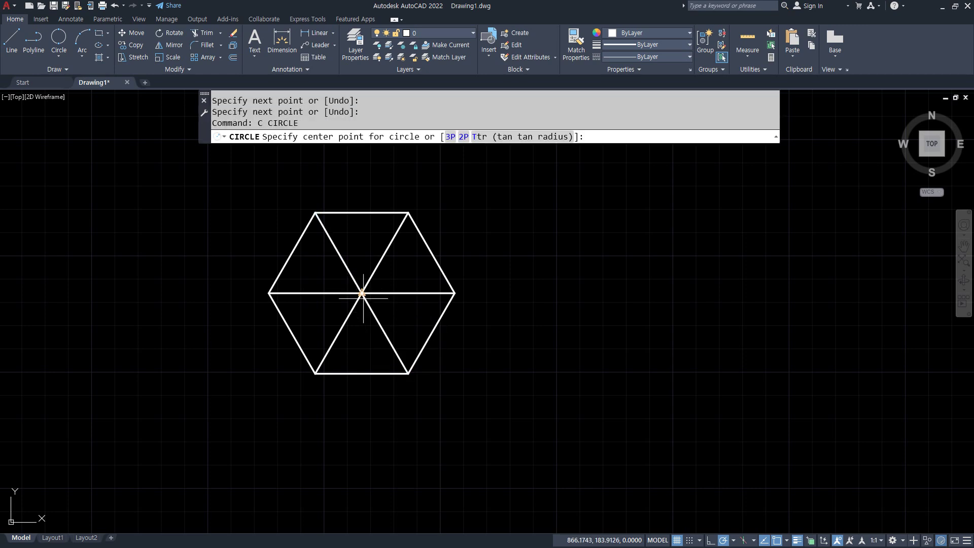
{"action": "left_click", "coordinate": [361, 293]}
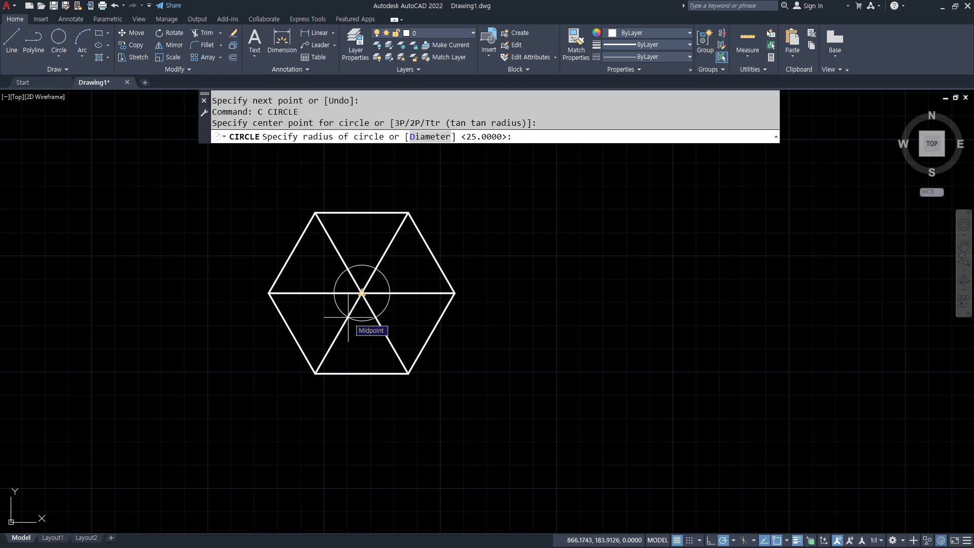
{"action": "type", "text": "15"}
{"action": "key", "text": "Return"}
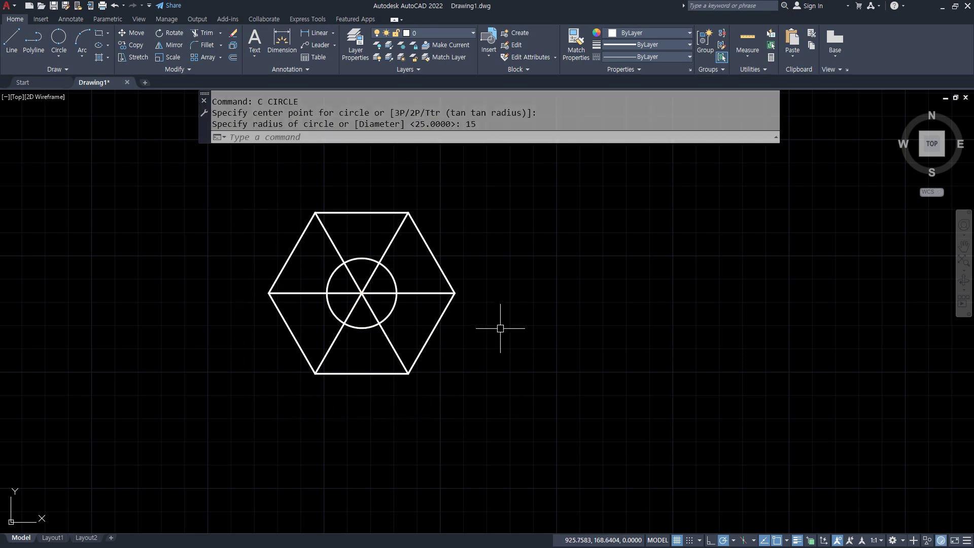
- Draw a 2-Point circle from the hexagon's upper-left vertex to the diagonal's nearest intersection with the central circle
{"action": "left_click", "coordinate": [59, 56]}
{"action": "left_click", "coordinate": [76, 125]}
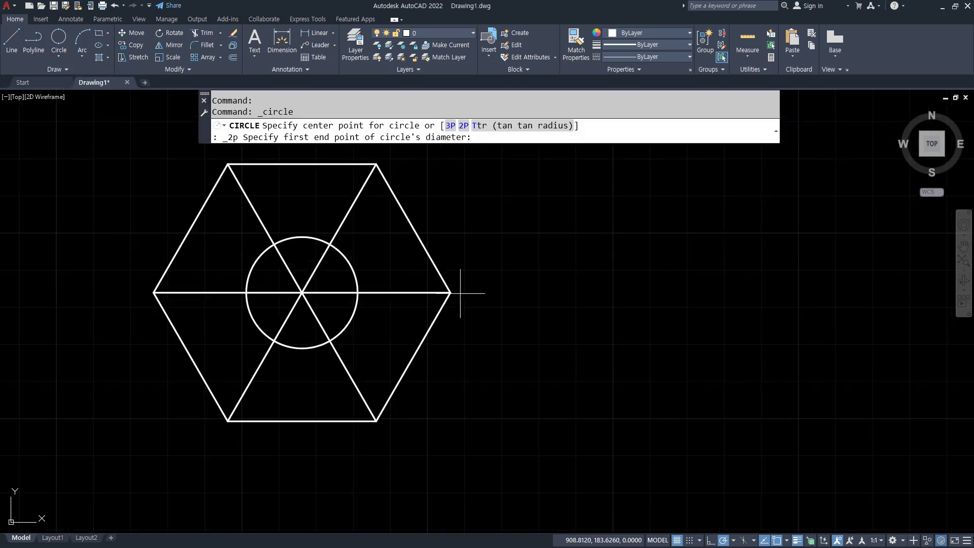
{"action": "scroll", "coordinate": [274, 233], "scroll_direction": "up", "scroll_amount": 5}
{"action": "left_click", "coordinate": [284, 240]}
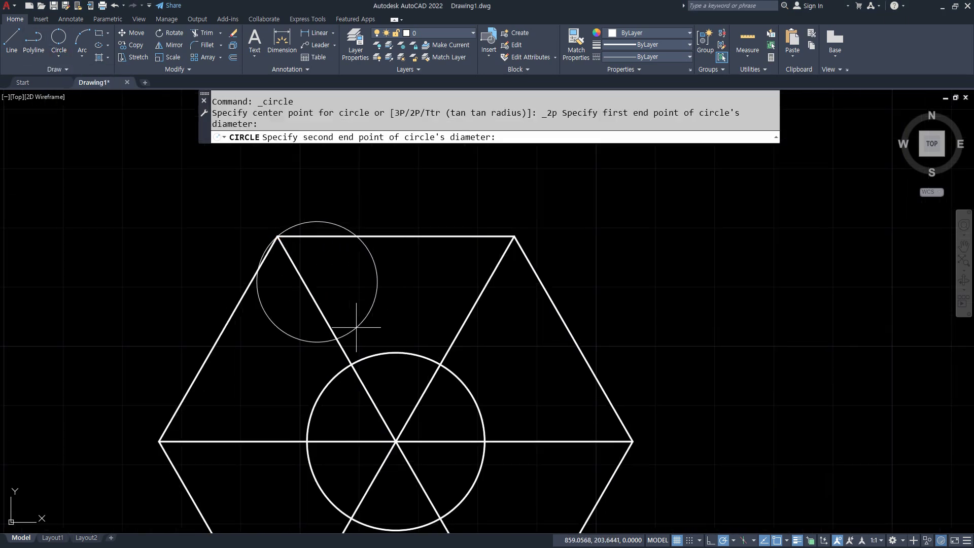
{"action": "left_click", "coordinate": [352, 364]}
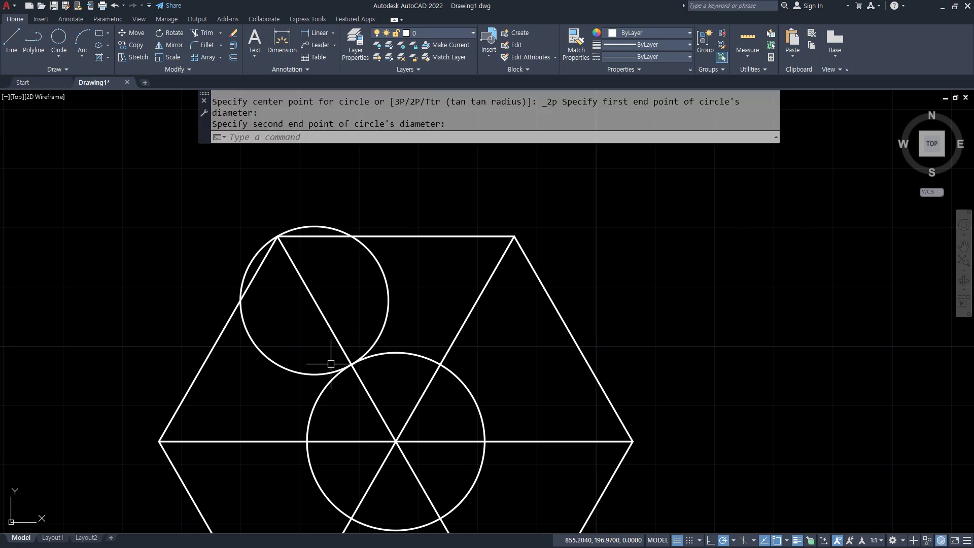
- Draw a 2-Point circle from the hexagon's upper-right vertex to the diagonal's nearest intersection with the central circle
{"action": "key", "text": "Return"}
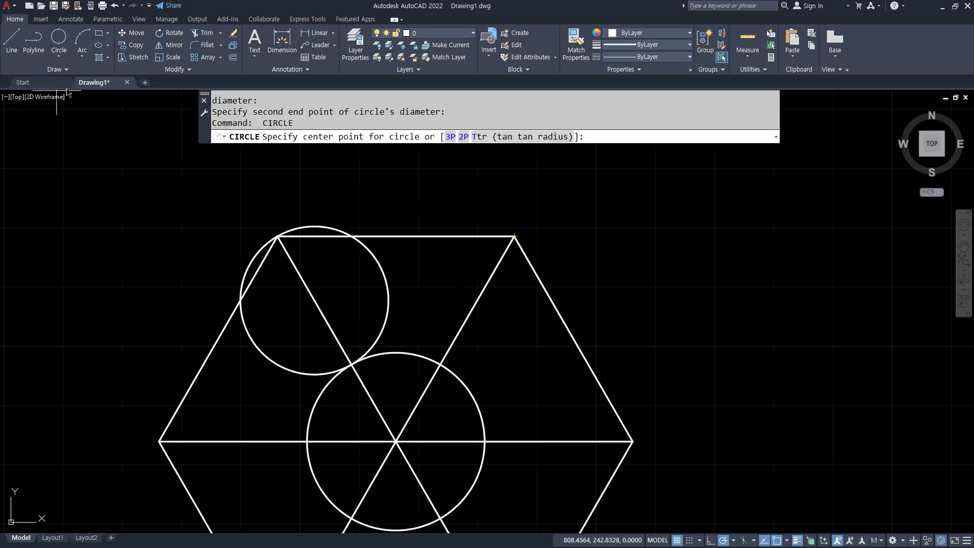
{"action": "left_click", "coordinate": [59, 40]}
{"action": "left_click", "coordinate": [514, 237]}
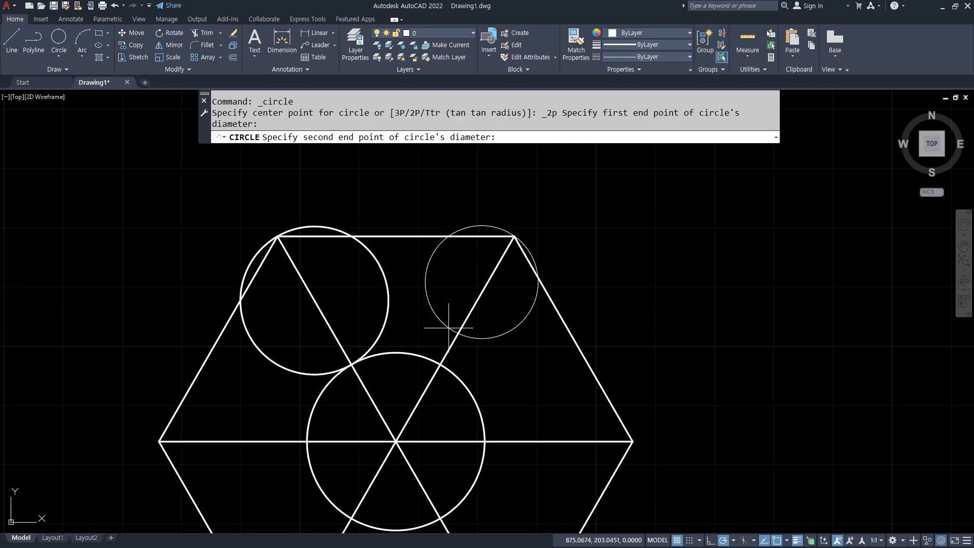
{"action": "left_click", "coordinate": [440, 364]}
- Draw a 2-Point circle from the central circle's right intersection with the horizontal diagonal to the hexagon's right vertex
{"action": "middle_click_drag", "start_coordinate": [450, 430], "coordinate": [326, 317]}
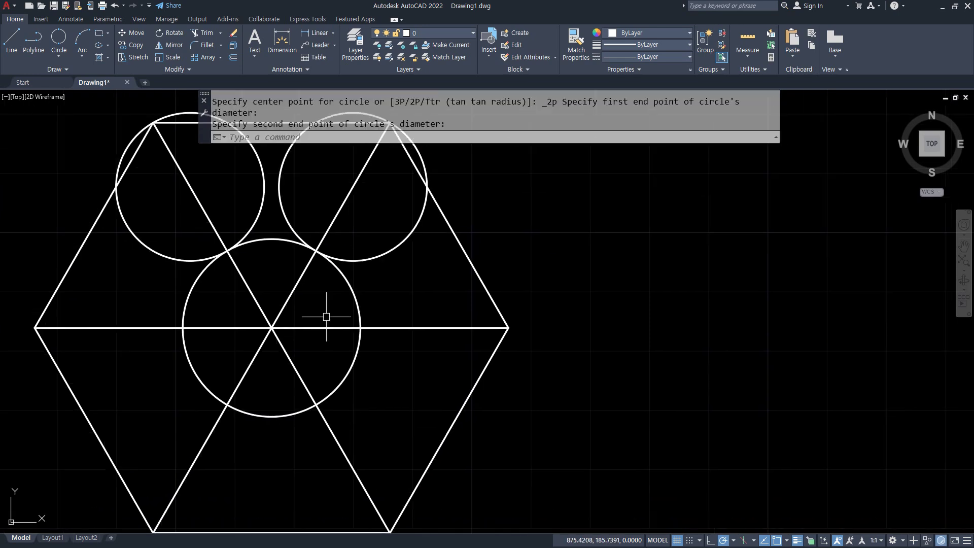
{"action": "left_click", "coordinate": [59, 40]}
{"action": "left_click", "coordinate": [361, 328]}
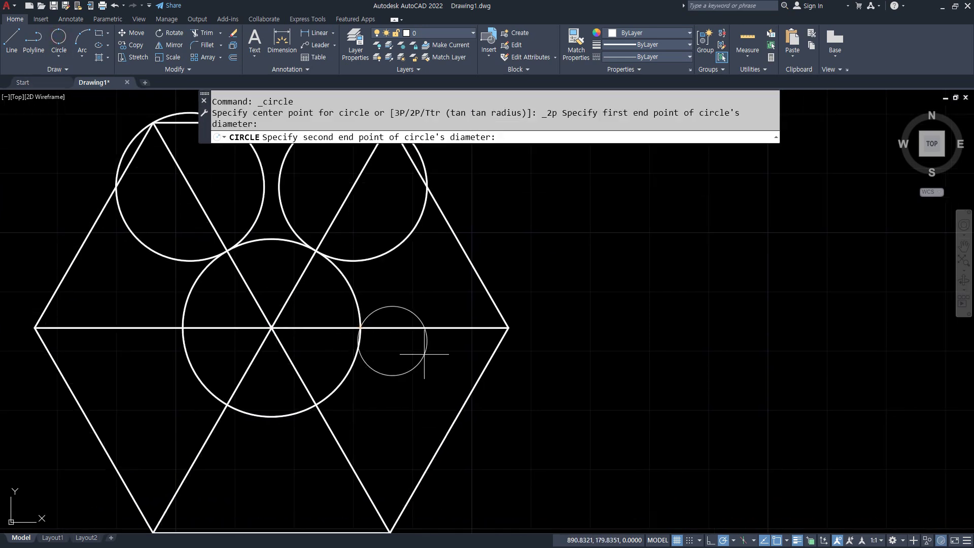
{"action": "left_click", "coordinate": [508, 327]}
- Draw a 2-Point circle from the central circle's lower-right diagonal intersection to the hexagon's lower-right vertex
{"action": "middle_click_drag", "start_coordinate": [315, 381], "coordinate": [323, 280]}
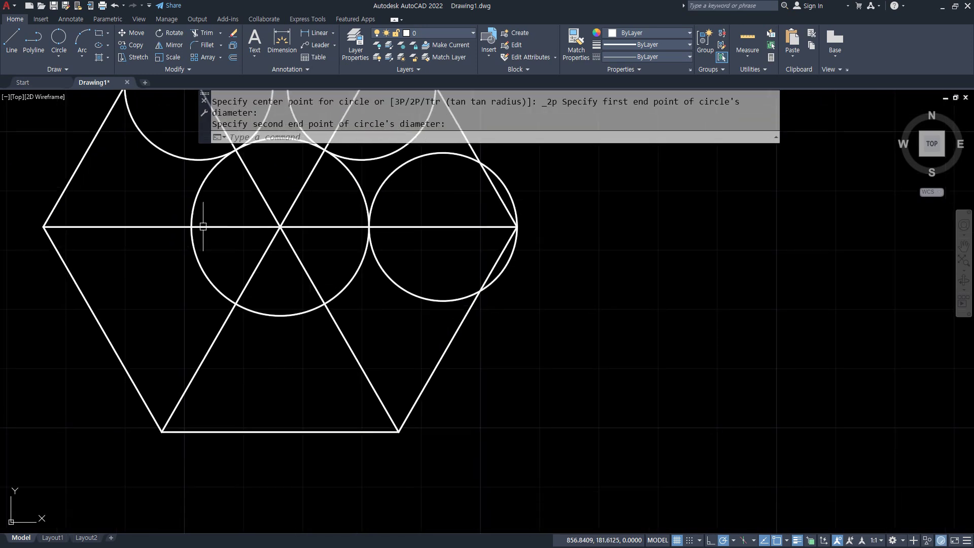
{"action": "left_click", "coordinate": [59, 41]}
{"action": "left_click", "coordinate": [325, 304]}
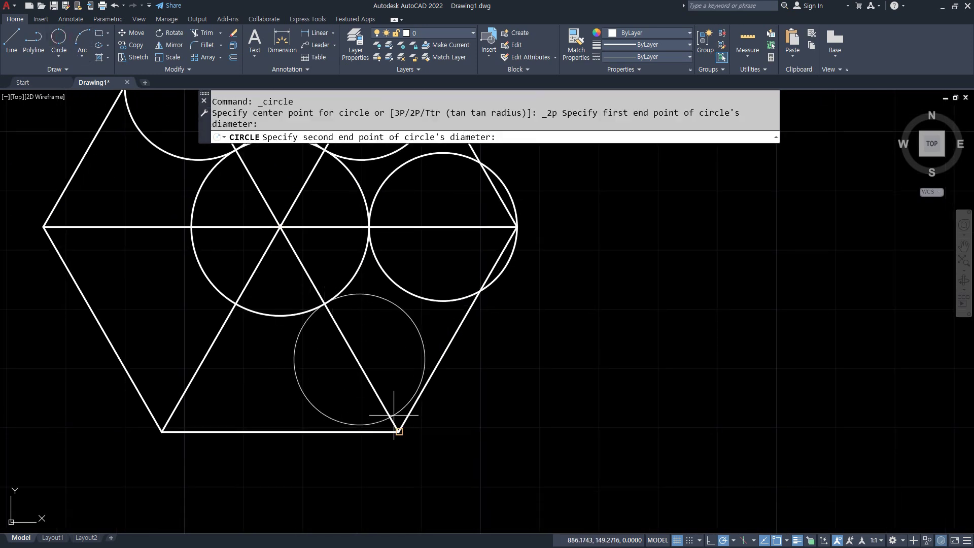
{"action": "left_click", "coordinate": [398, 431]}
- Draw a 2-Point circle from the central circle's lower-left diagonal intersection to the hexagon's lower-left vertex
{"action": "left_click", "coordinate": [59, 40]}
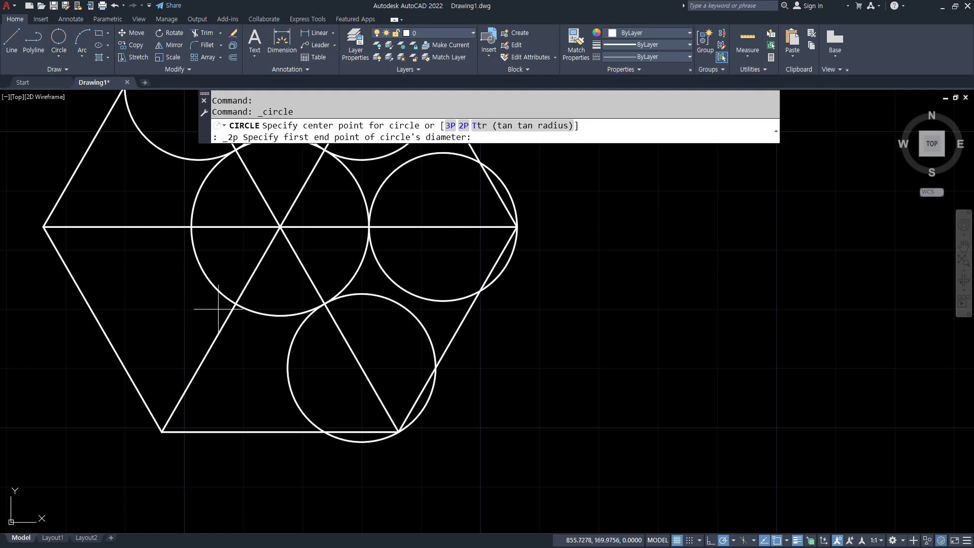
{"action": "left_click", "coordinate": [235, 305]}
{"action": "left_click", "coordinate": [161, 432]}
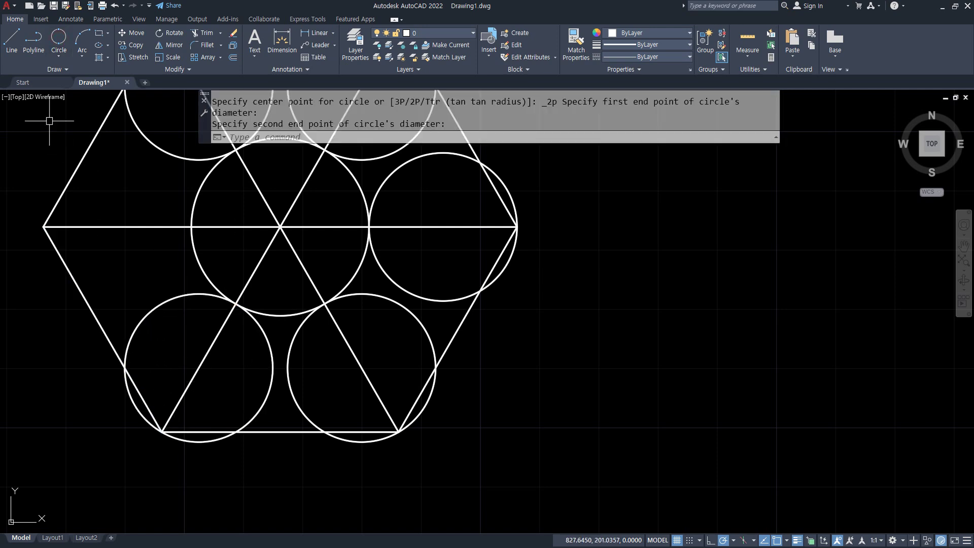
- Draw a 2-Point circle from the central circle's left intersection with the horizontal diagonal to the hexagon's left vertex
{"action": "left_click", "coordinate": [57, 41]}
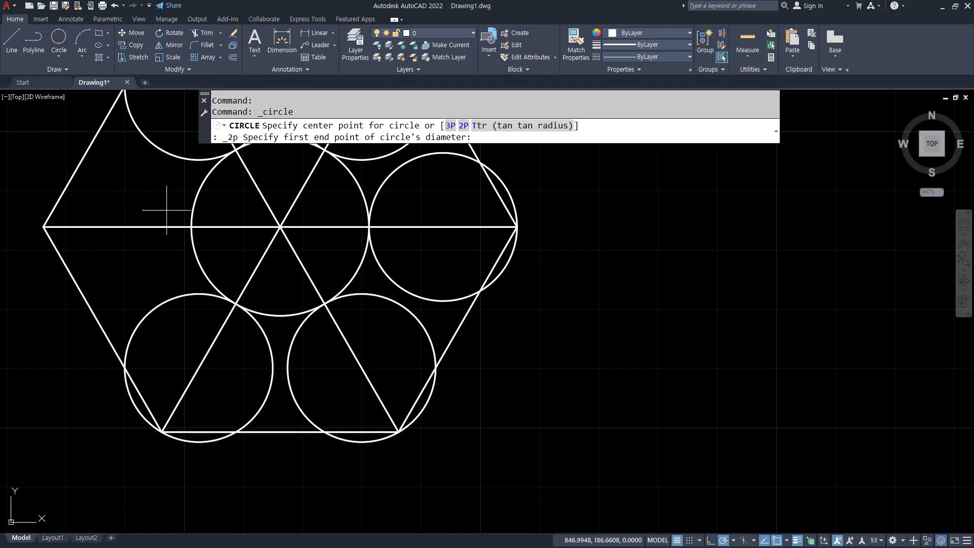
{"action": "left_click", "coordinate": [191, 226]}
{"action": "left_click", "coordinate": [44, 227]}
{"action": "scroll", "coordinate": [79, 158], "scroll_direction": "down", "scroll_amount": 4}
{"action": "middle_click_drag", "start_coordinate": [79, 158], "coordinate": [345, 310]}
{"action": "scroll", "coordinate": [345, 310], "scroll_direction": "up", "scroll_amount": 2}
- Switch to the browser and examine the overall width and height dimensions of the interlaced-square exercise drawing
{"action": "key", "text": "alt+Tab"}
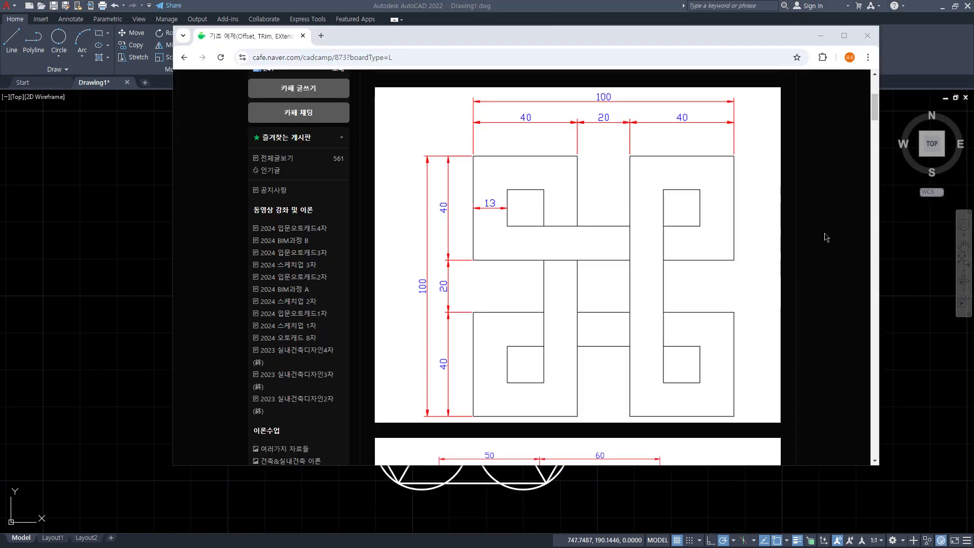
{"action": "mouse_move", "coordinate": [623, 110]}
{"action": "left_mouse_down"}
{"action": "mouse_move", "coordinate": [561, 83]}
{"action": "mouse_move", "coordinate": [621, 109]}
{"action": "left_mouse_up"}
{"action": "mouse_move", "coordinate": [433, 326]}
{"action": "left_mouse_down"}
{"action": "mouse_move", "coordinate": [405, 279]}
{"action": "mouse_move", "coordinate": [420, 323]}
{"action": "left_mouse_up"}
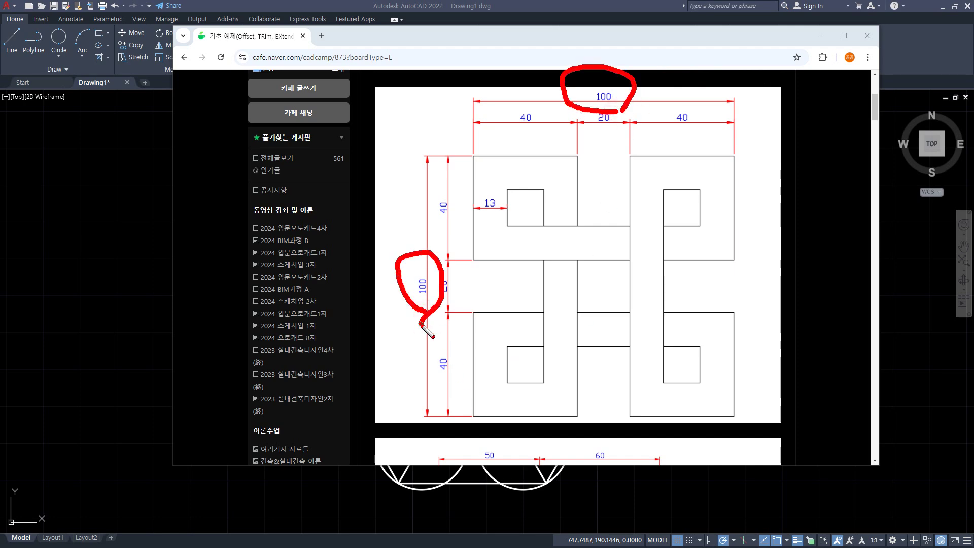
{"action": "key", "text": "Escape"}
{"action": "left_click_drag", "start_coordinate": [582, 39], "coordinate": [3, 45]}
- Erase the finished triangle and hexagon figures in AutoCAD and run Zoom All on the drawing
{"action": "scroll", "coordinate": [710, 429], "scroll_direction": "down", "scroll_amount": 5}
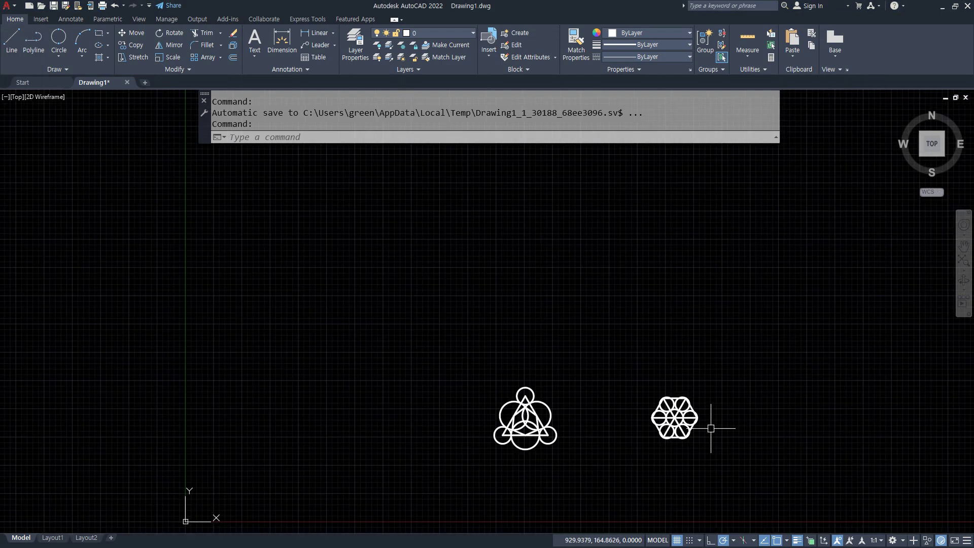
{"action": "left_click", "coordinate": [777, 479]}
{"action": "left_click", "coordinate": [320, 303]}
{"action": "key", "text": "Delete"}
{"action": "type", "text": "z"}
{"action": "key", "text": "Return"}
{"action": "type", "text": "a"}
{"action": "key", "text": "Return"}
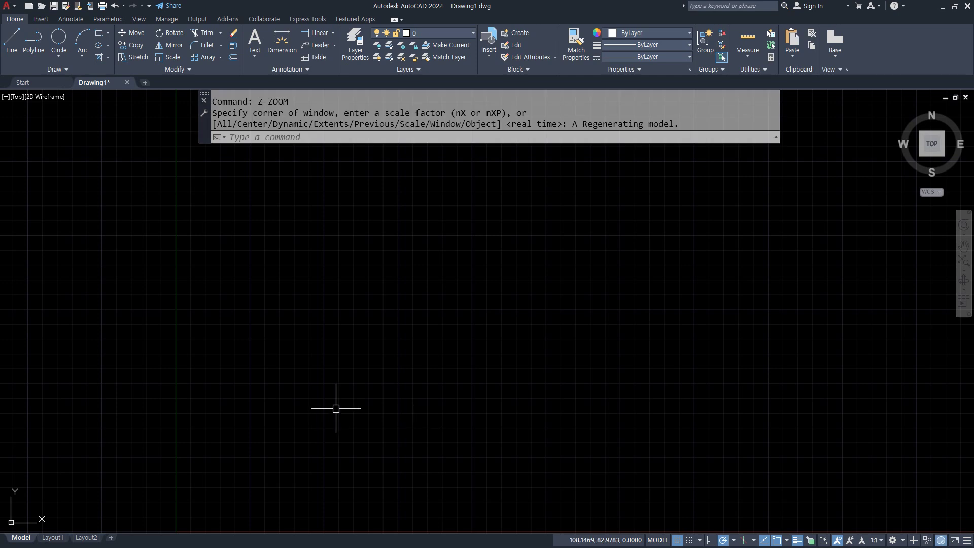
- Draw a square with 100-unit sides using the Line command and its Close option
{"action": "type", "text": "l"}
{"action": "key", "text": "Return"}
{"action": "left_click", "coordinate": [285, 407]}
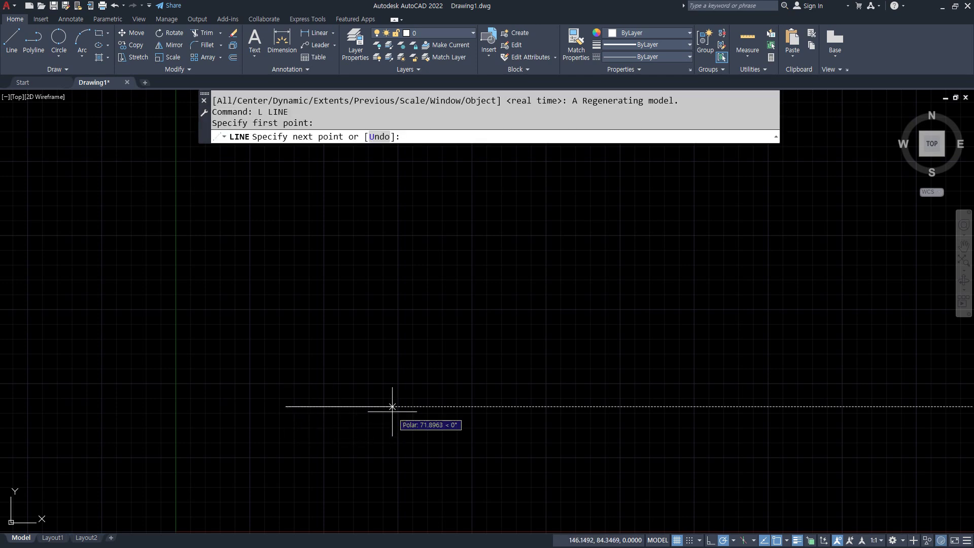
{"action": "type", "text": "100"}
{"action": "key", "text": "Return"}
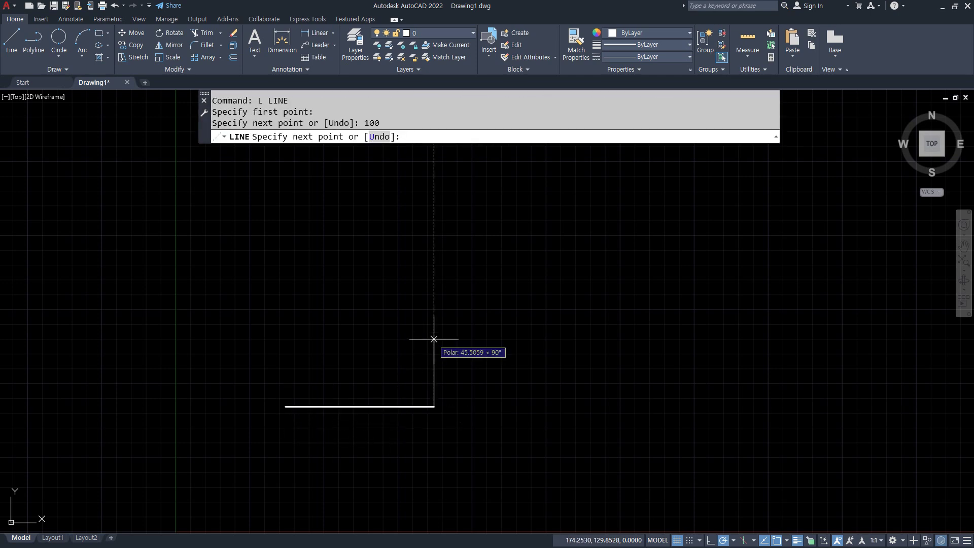
{"action": "type", "text": "100"}
{"action": "key", "text": "Return"}
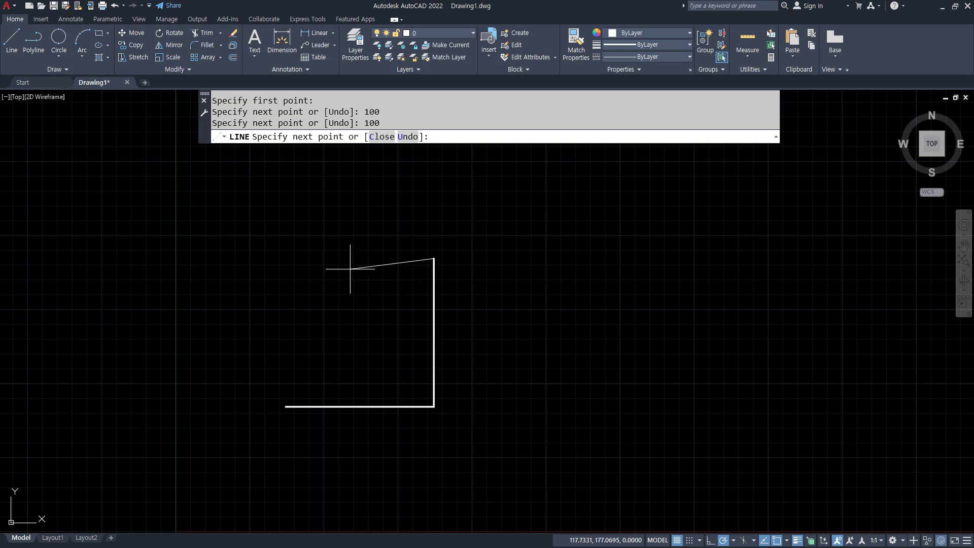
{"action": "type", "text": "100"}
{"action": "key", "text": "Return"}
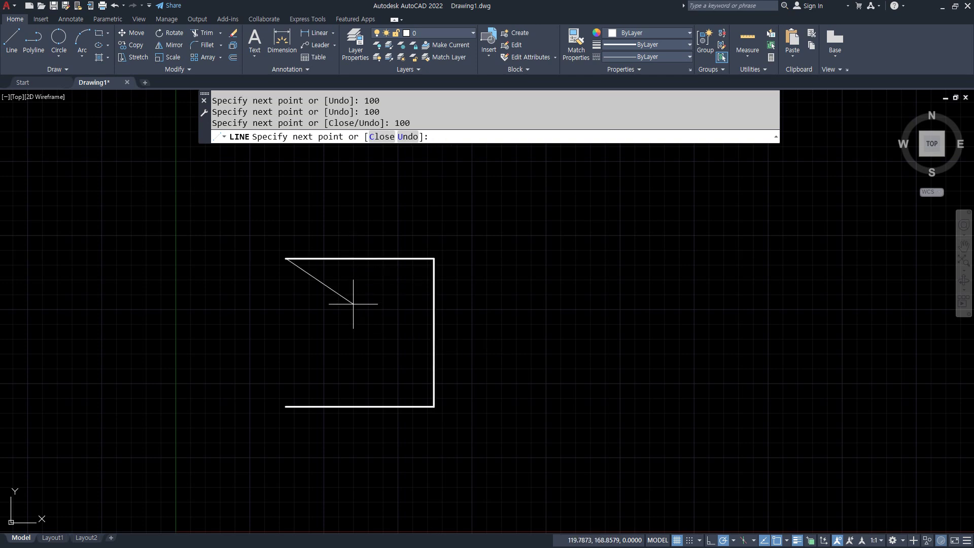
{"action": "type", "text": "c"}
{"action": "key", "text": "Return"}
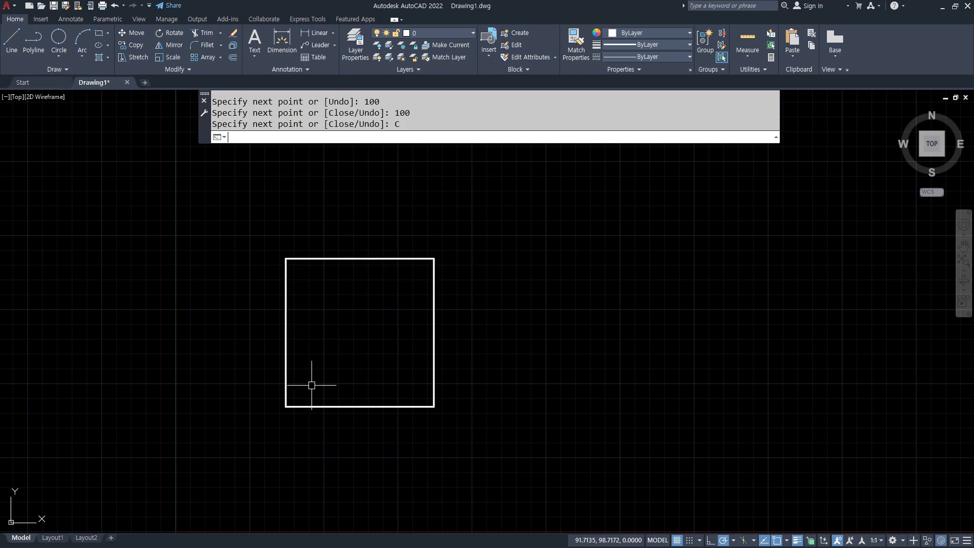
- Draw a vertical line and a connected horizontal line as an L beside the square, each longer than the square's sides
{"action": "middle_click_drag", "start_coordinate": [595, 411], "coordinate": [490, 403]}
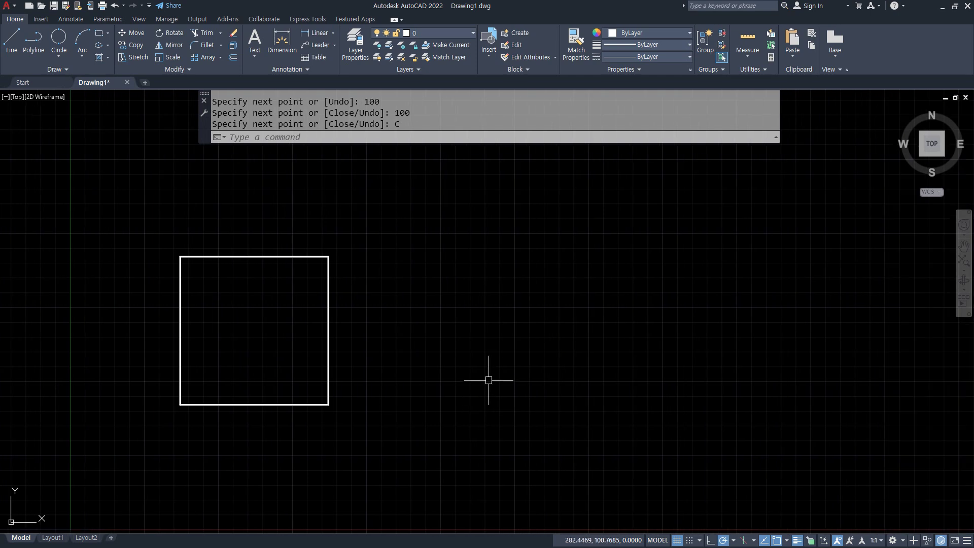
{"action": "type", "text": "l"}
{"action": "key", "text": "Return"}
{"action": "left_click", "coordinate": [434, 170]}
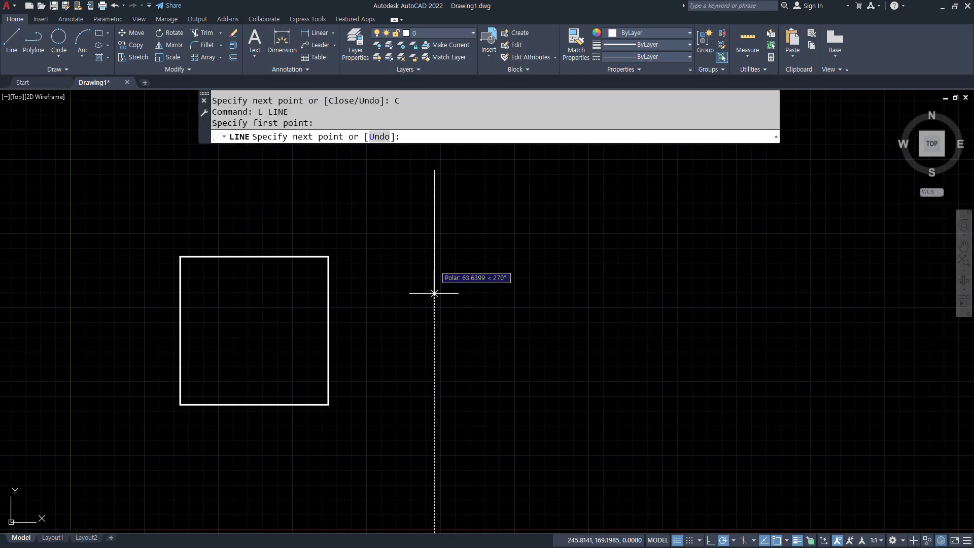
{"action": "left_click", "coordinate": [434, 406]}
{"action": "left_click", "coordinate": [695, 406]}
{"action": "key", "text": "Return"}
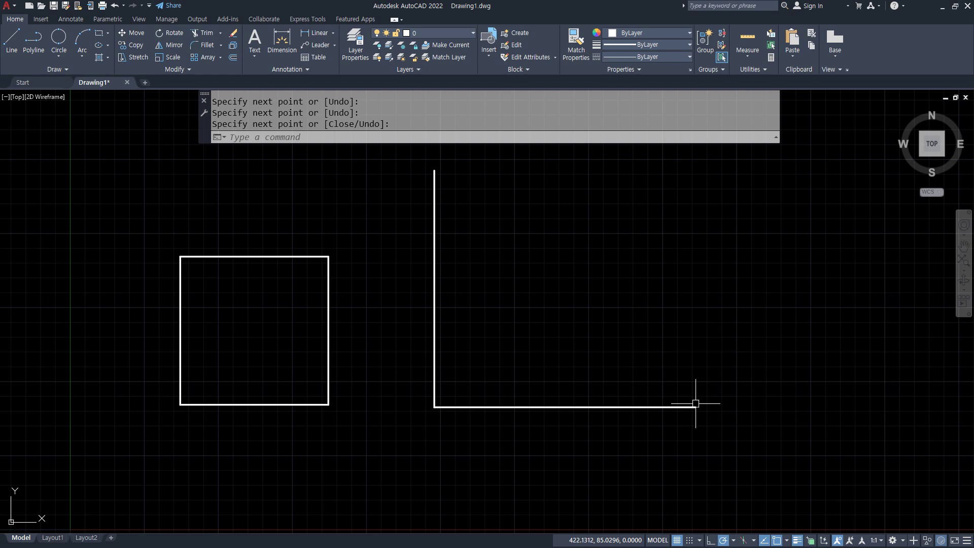
- Offset the L's horizontal line upward and its vertical line to the right by 100 units
{"action": "type", "text": "o"}
{"action": "key", "text": "Return"}
{"action": "type", "text": "100"}
{"action": "key", "text": "Return"}
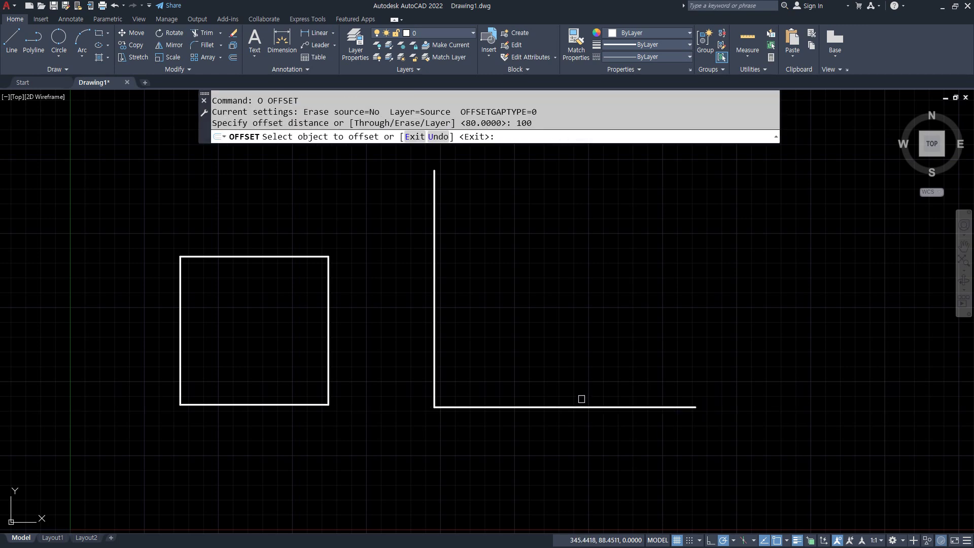
{"action": "left_click", "coordinate": [570, 407]}
{"action": "left_click", "coordinate": [514, 335]}
{"action": "left_click", "coordinate": [434, 322]}
{"action": "left_click", "coordinate": [589, 320]}
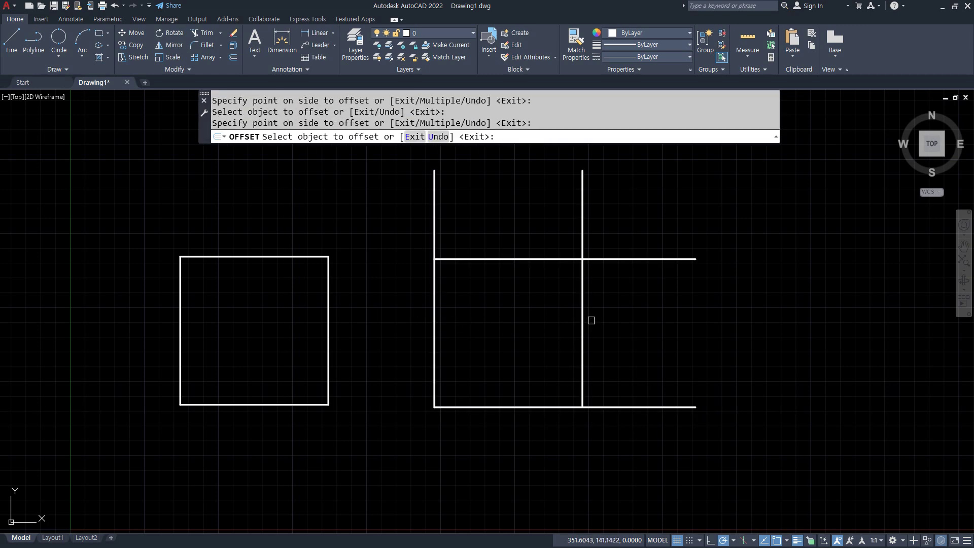
- Trim the overhanging line ends of the offset construction to leave a closed 100-unit square
{"action": "key", "text": "Return"}
{"action": "type", "text": "TR"}
{"action": "key", "text": "Return"}
{"action": "mouse_move", "coordinate": [624, 440]}
{"action": "left_mouse_down"}
{"action": "mouse_move", "coordinate": [625, 239]}
{"action": "mouse_move", "coordinate": [401, 237]}
{"action": "left_mouse_up"}
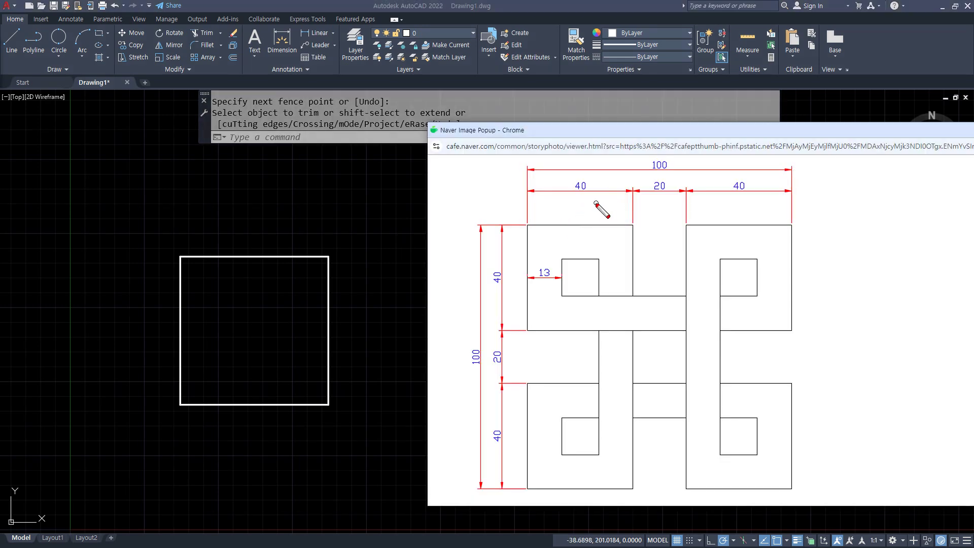
- Examine the reference drawing's 40-unit dimensions and the inner lines they locate
{"action": "mouse_move", "coordinate": [588, 205]}
{"action": "left_mouse_down"}
{"action": "mouse_move", "coordinate": [572, 184]}
{"action": "mouse_move", "coordinate": [597, 201]}
{"action": "left_mouse_up"}
{"action": "mouse_move", "coordinate": [737, 202]}
{"action": "left_mouse_down"}
{"action": "mouse_move", "coordinate": [760, 188]}
{"action": "mouse_move", "coordinate": [747, 207]}
{"action": "left_mouse_up"}
{"action": "left_click_drag", "start_coordinate": [633, 222], "coordinate": [645, 438]}
{"action": "left_click_drag", "start_coordinate": [771, 391], "coordinate": [643, 390]}
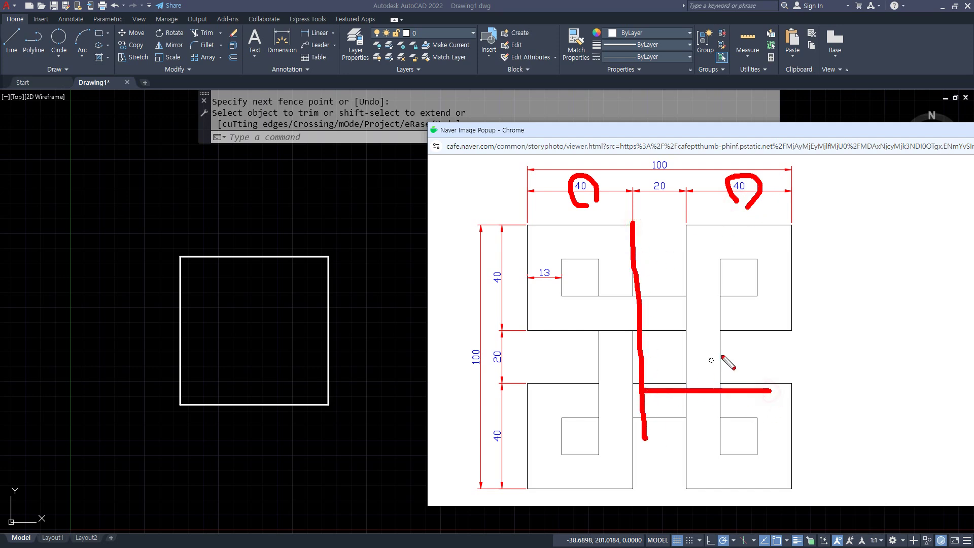
{"action": "left_click_drag", "start_coordinate": [742, 336], "coordinate": [609, 335]}
{"action": "key", "text": "Escape"}
{"action": "left_click", "coordinate": [304, 203]}
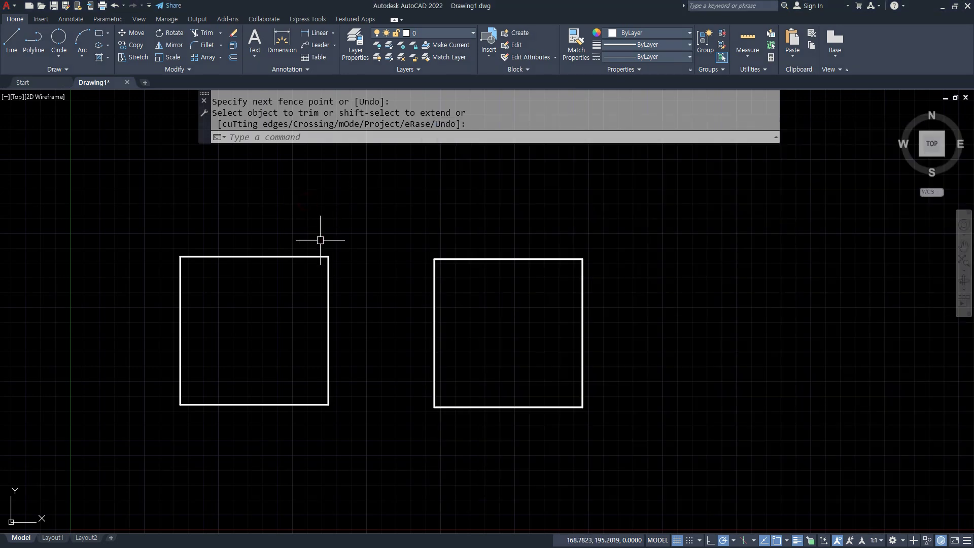
- Offset all four sides of the first square inward by 40 units
{"action": "type", "text": "o"}
{"action": "key", "text": "Return"}
{"action": "type", "text": "40"}
{"action": "key", "text": "Return"}
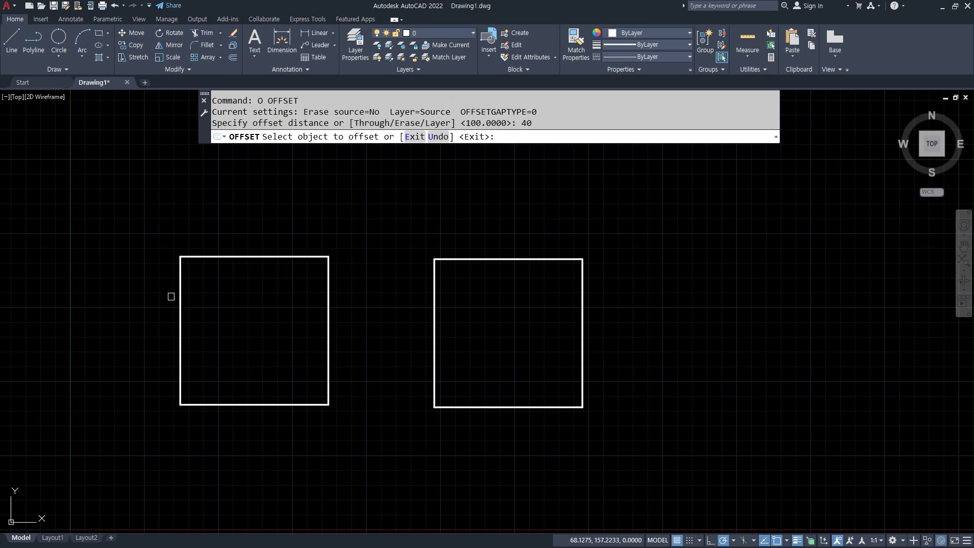
{"action": "left_click", "coordinate": [180, 296]}
{"action": "left_click", "coordinate": [208, 297]}
{"action": "left_click", "coordinate": [327, 304]}
{"action": "left_click", "coordinate": [310, 279]}
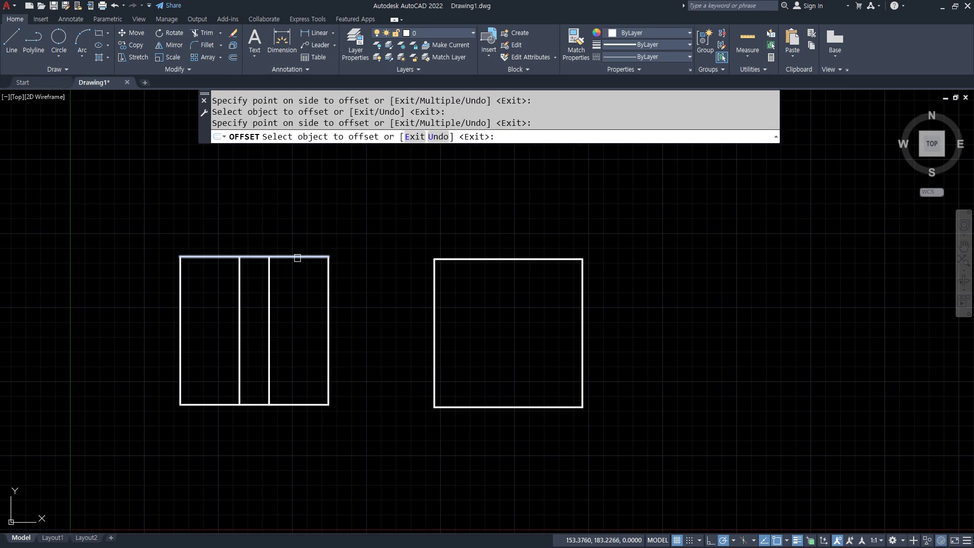
{"action": "left_click", "coordinate": [298, 259]}
{"action": "left_click", "coordinate": [298, 299]}
{"action": "left_click", "coordinate": [303, 405]}
{"action": "left_click", "coordinate": [327, 387]}
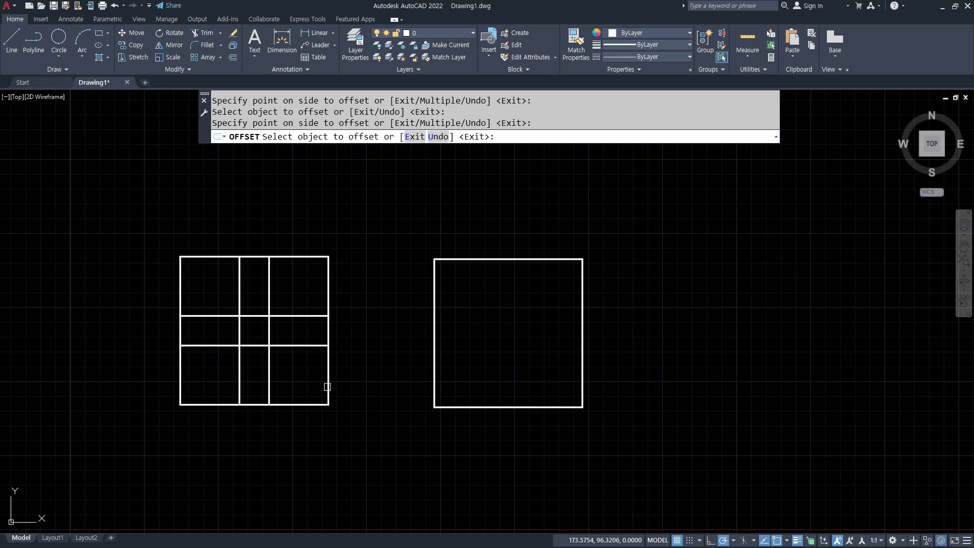
{"action": "key", "text": "Return"}
{"action": "key", "text": "ctrl+2"}
{"action": "left_click_drag", "start_coordinate": [338, 342], "coordinate": [328, 327]}
{"action": "left_click_drag", "start_coordinate": [260, 262], "coordinate": [253, 261]}
{"action": "left_click_drag", "start_coordinate": [186, 327], "coordinate": [184, 333]}
{"action": "left_click_drag", "start_coordinate": [260, 412], "coordinate": [241, 397]}
{"action": "key", "text": "Escape"}
- Trim the middle segment between the offset lines from each of the gridded square's four outer sides
{"action": "type", "text": "tr"}
{"action": "key", "text": "Return"}
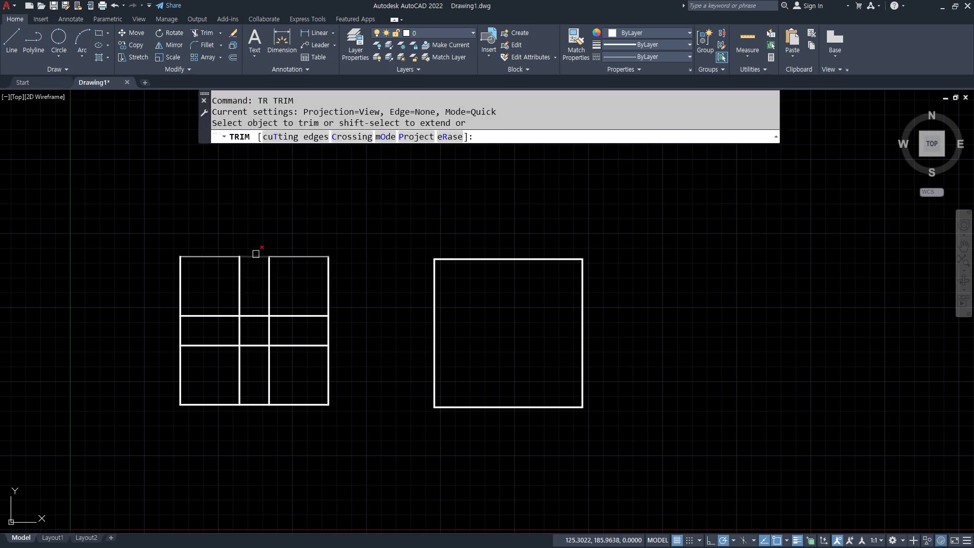
{"action": "left_click", "coordinate": [255, 255]}
{"action": "left_click", "coordinate": [329, 331]}
{"action": "left_click", "coordinate": [254, 405]}
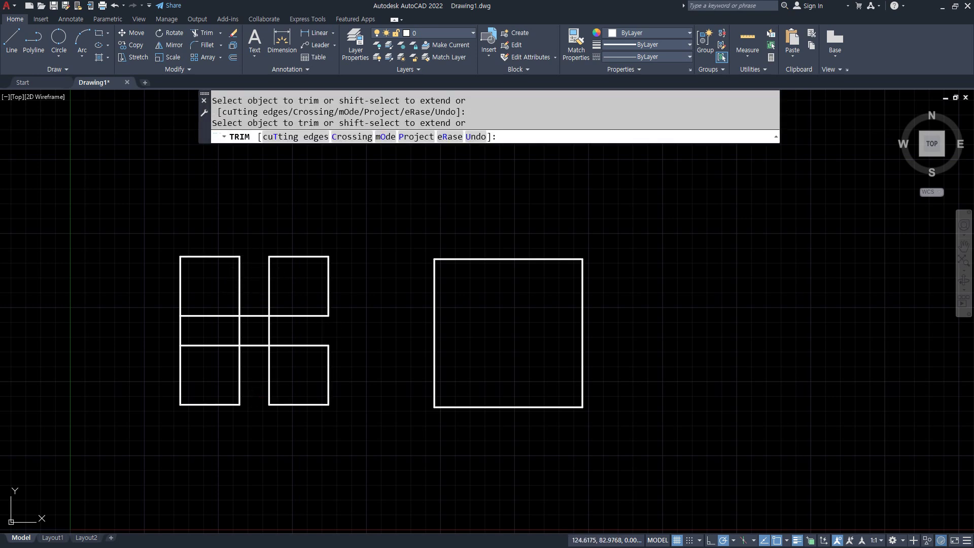
{"action": "left_click", "coordinate": [180, 331]}
{"action": "key", "text": "Return"}
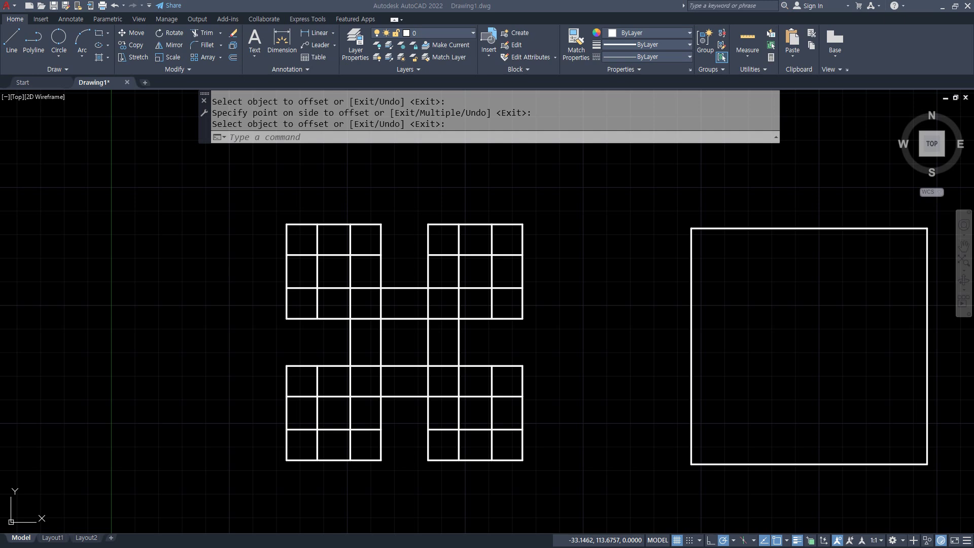
- Trim the lower-right block's grid lines and everything crossing the right vertical band, leaving the block's small inner square as in the reference
{"action": "key", "text": "alt+Tab"}
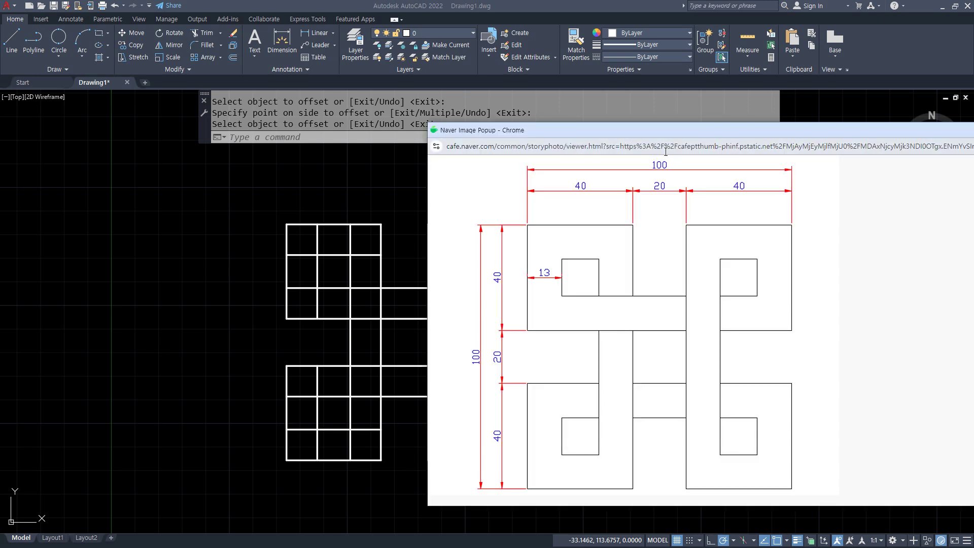
{"action": "key", "text": "alt+Tab"}
{"action": "type", "text": "TR"}
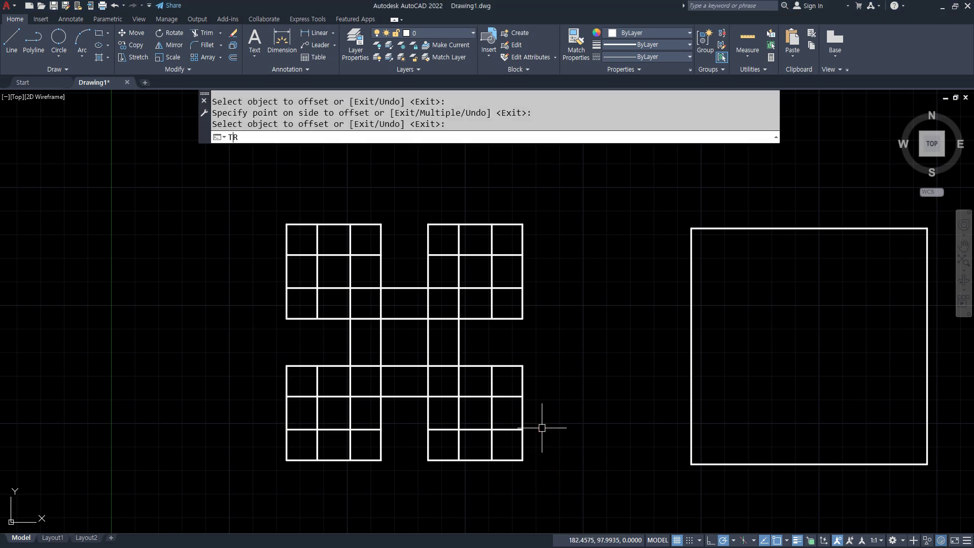
{"action": "key", "text": "Return"}
{"action": "left_click", "coordinate": [494, 380]}
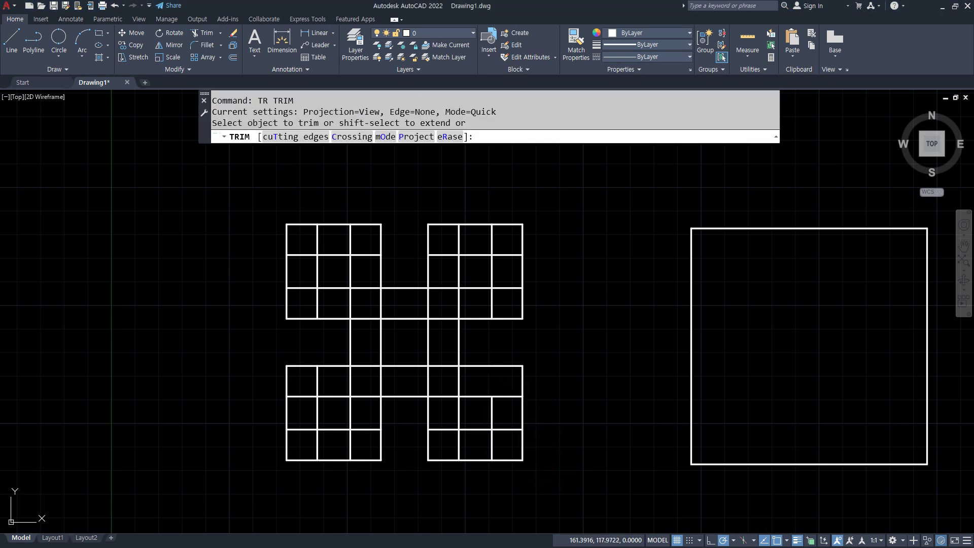
{"action": "left_click", "coordinate": [506, 395]}
{"action": "left_click", "coordinate": [508, 429]}
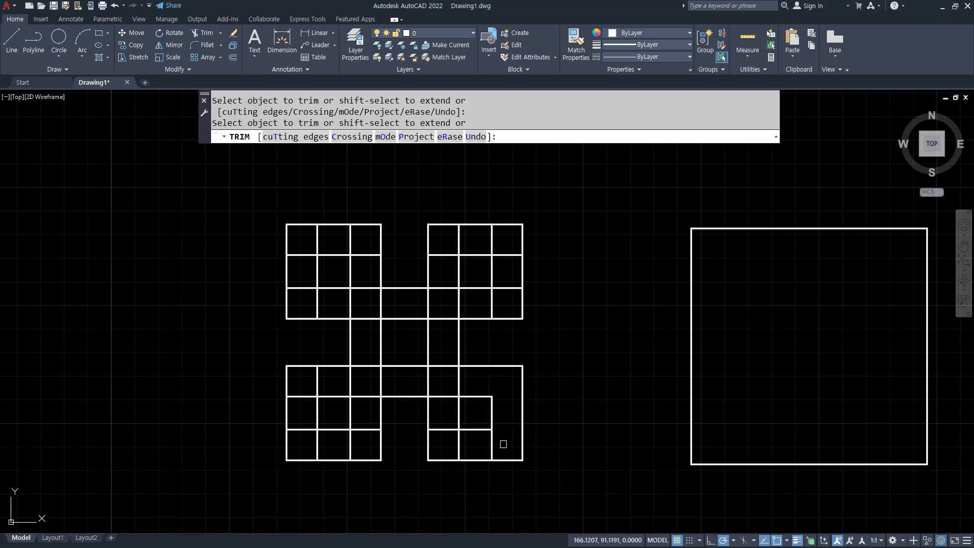
{"action": "mouse_move", "coordinate": [503, 444]}
{"action": "left_mouse_down"}
{"action": "mouse_move", "coordinate": [456, 435]}
{"action": "mouse_move", "coordinate": [463, 462]}
{"action": "left_mouse_up"}
{"action": "left_click", "coordinate": [445, 440]}
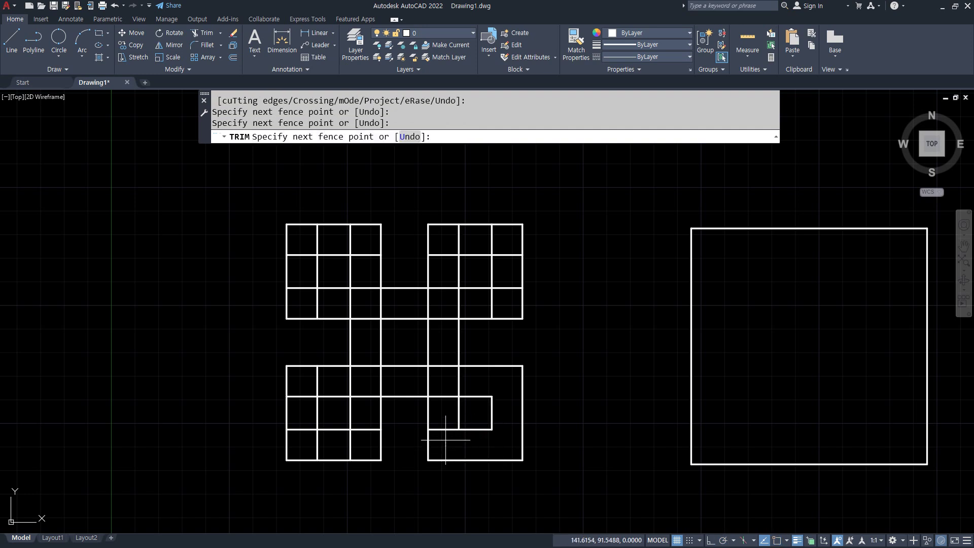
{"action": "left_click", "coordinate": [430, 242]}
{"action": "key", "text": "Return"}
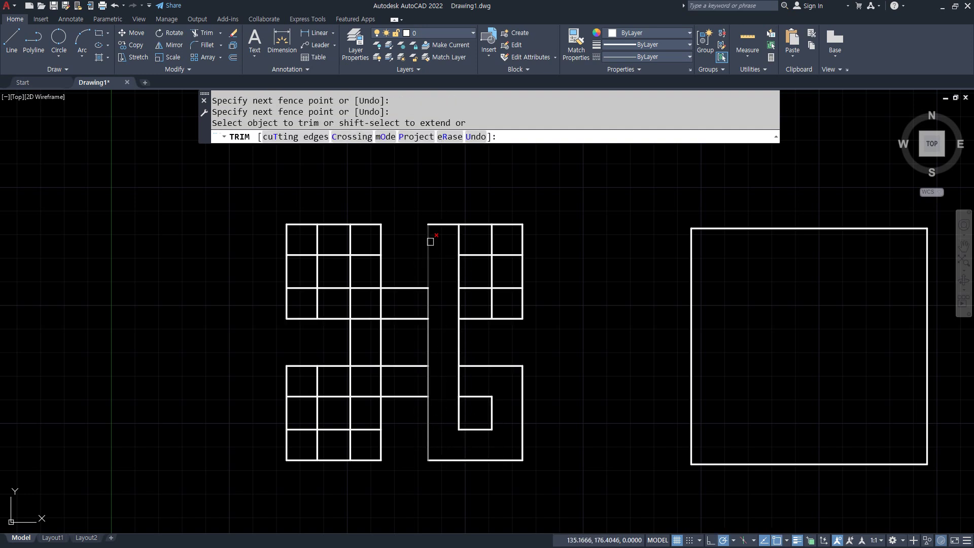
- Fence-trim the upper-right block's outer grid segments, leaving its small inner square
{"action": "type", "text": "F"}
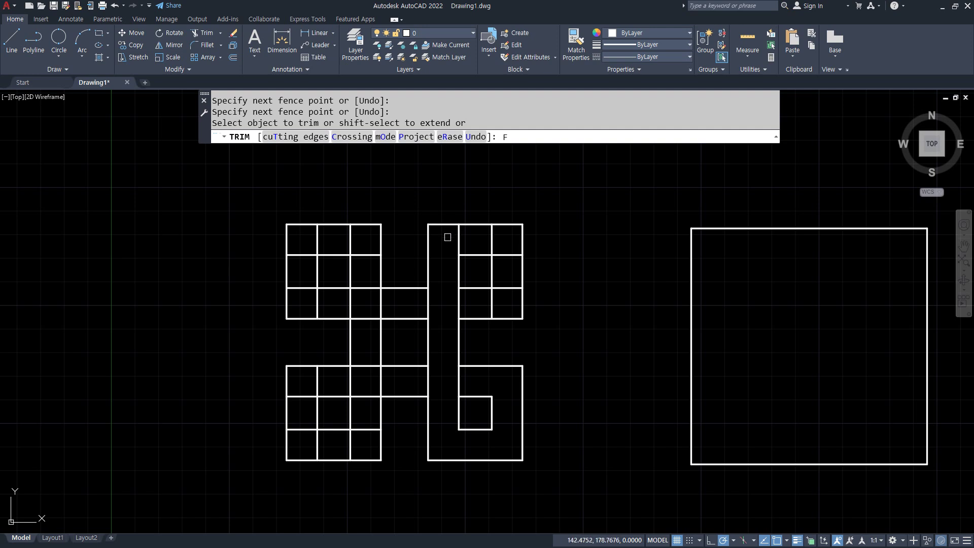
{"action": "key", "text": "Return"}
{"action": "left_click", "coordinate": [447, 237]}
{"action": "left_click", "coordinate": [507, 241]}
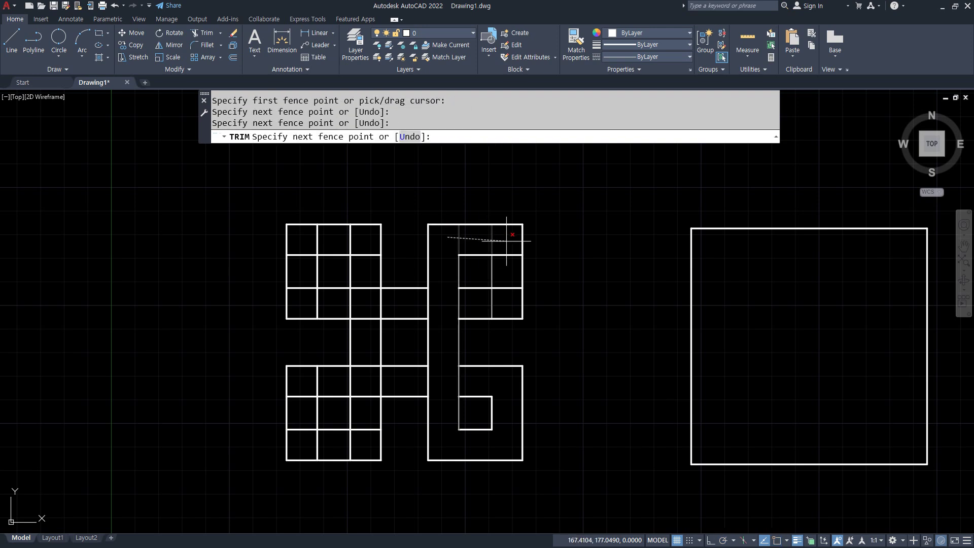
{"action": "left_click", "coordinate": [507, 293]}
{"action": "key", "text": "Return"}
- Fence-trim the upper-left block and the lines crossing its horizontal band, leaving the small inner square
{"action": "type", "text": "F"}
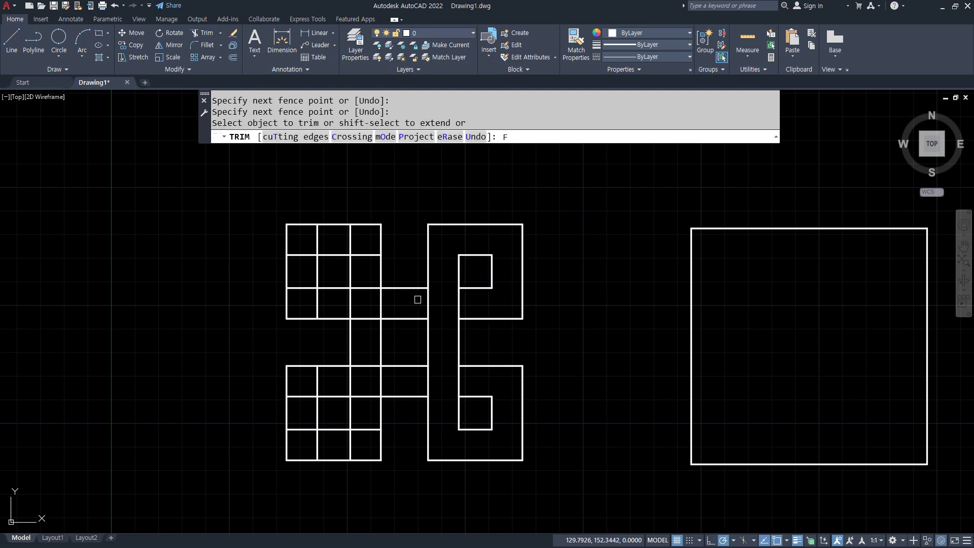
{"action": "key", "text": "Return"}
{"action": "left_click", "coordinate": [395, 299]}
{"action": "left_click", "coordinate": [299, 300]}
{"action": "left_click", "coordinate": [299, 237]}
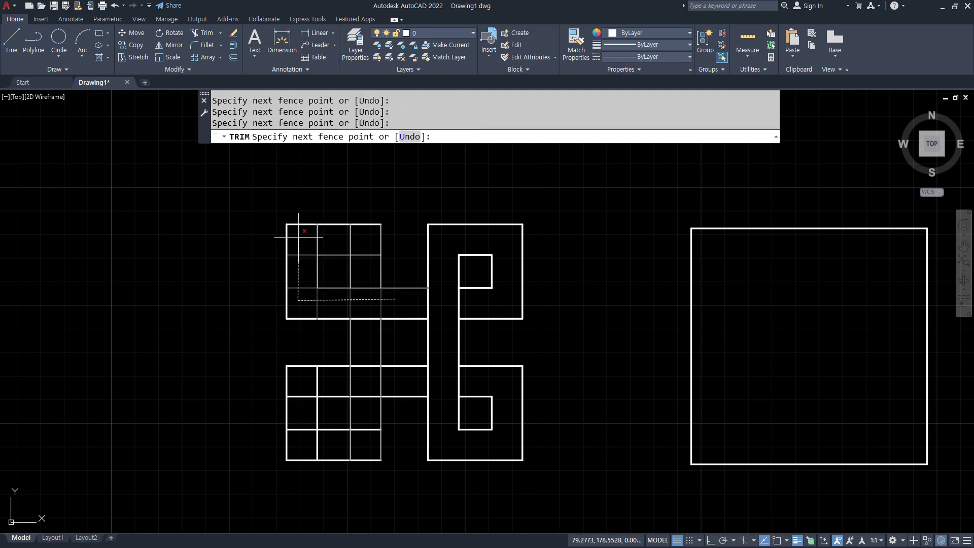
{"action": "left_click", "coordinate": [377, 262]}
{"action": "key", "text": "Return"}
- Fence-trim the lines crossing the left vertical band and the lower-left block's outer grid segments, leaving the small inner square
{"action": "type", "text": "F"}
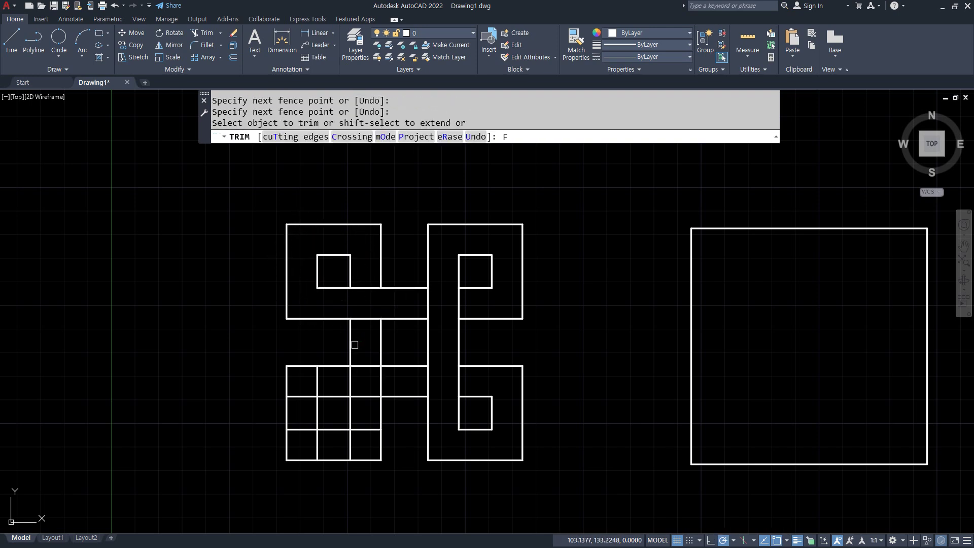
{"action": "key", "text": "Return"}
{"action": "left_click", "coordinate": [365, 340]}
{"action": "left_click", "coordinate": [363, 447]}
{"action": "left_click", "coordinate": [335, 447]}
{"action": "left_click", "coordinate": [319, 447]}
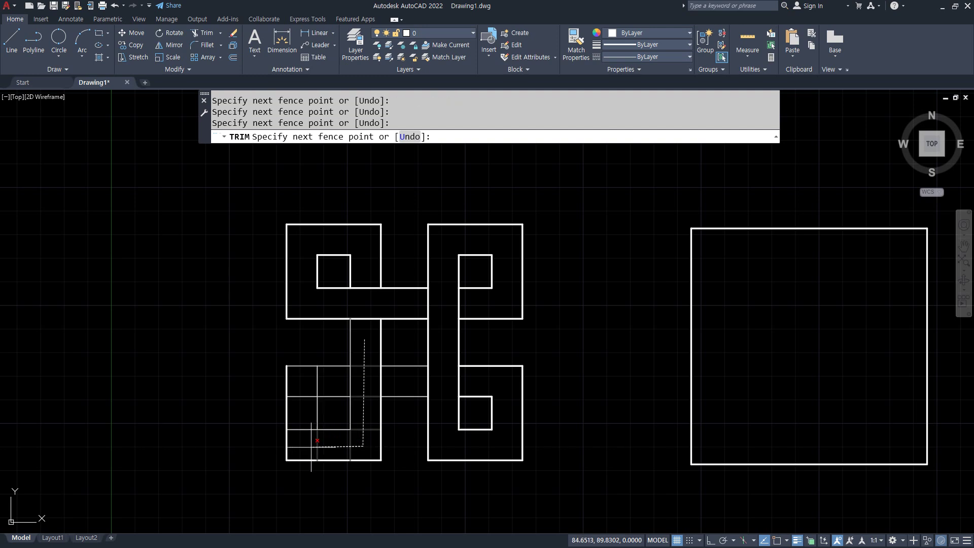
{"action": "left_click", "coordinate": [311, 447]}
{"action": "left_click", "coordinate": [310, 386]}
{"action": "left_click", "coordinate": [326, 378]}
{"action": "key", "text": "Return"}
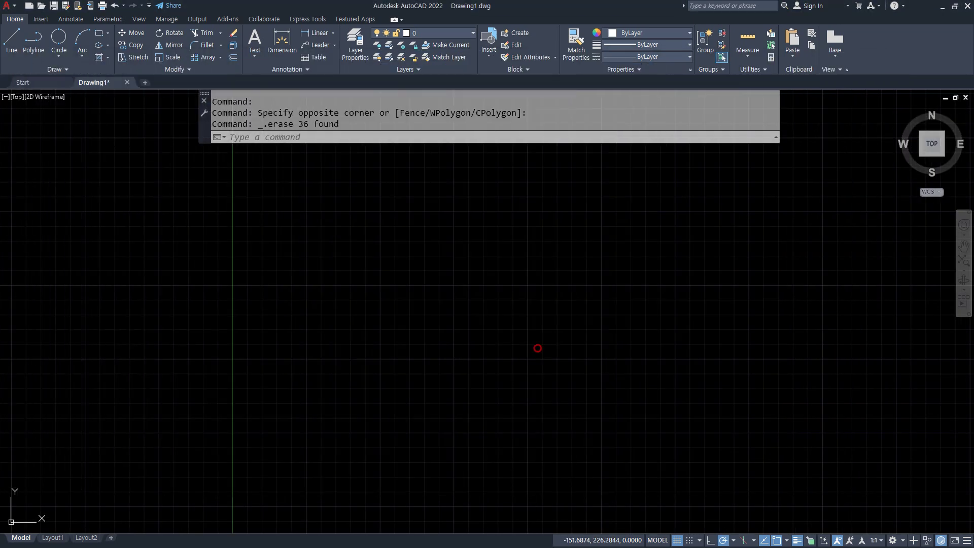
{"action": "middle_click_drag", "start_coordinate": [380, 383], "coordinate": [357, 369]}
{"action": "middle_click_drag", "start_coordinate": [193, 391], "coordinate": [348, 250]}
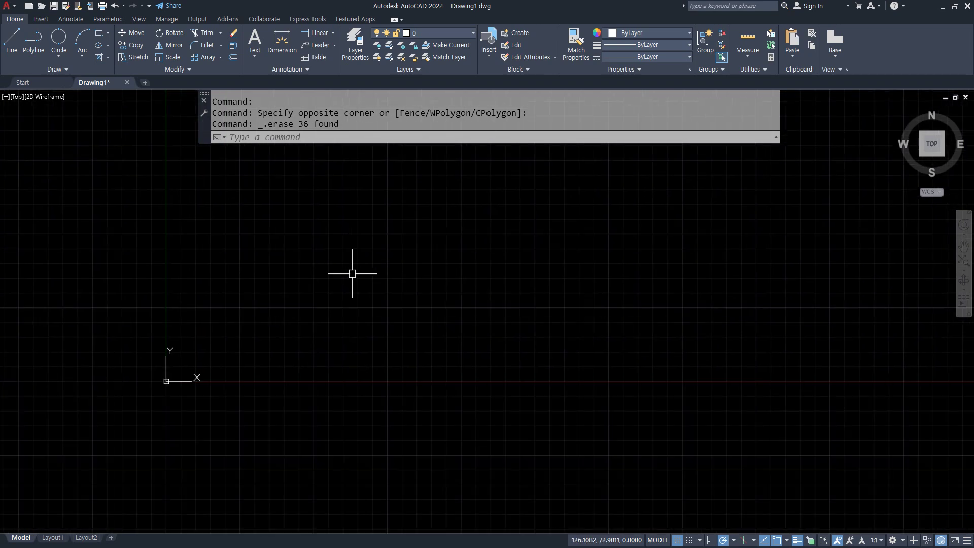
{"action": "type", "text": "L"}
{"action": "key", "text": "Return"}
{"action": "left_click", "coordinate": [373, 264]}
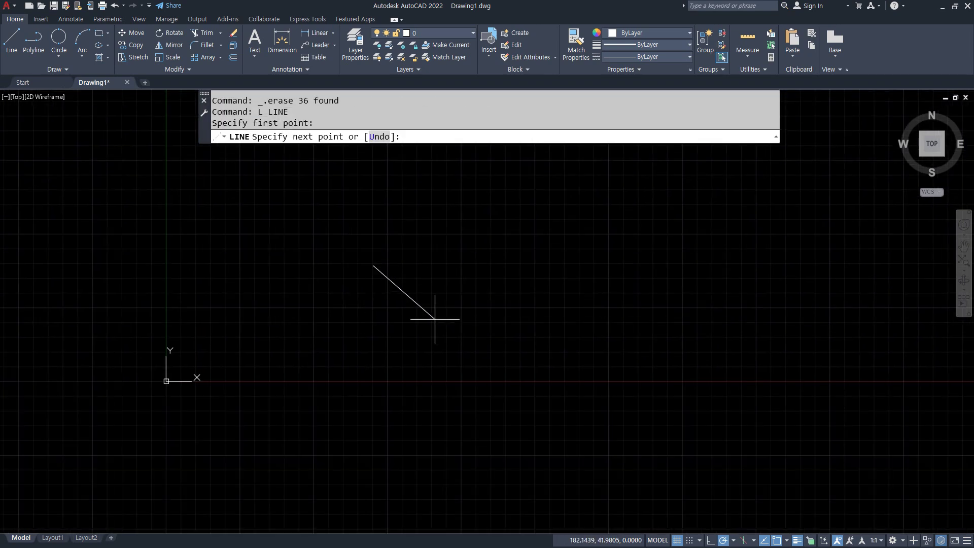
{"action": "type", "text": "@100<0"}
{"action": "key", "text": "Return"}
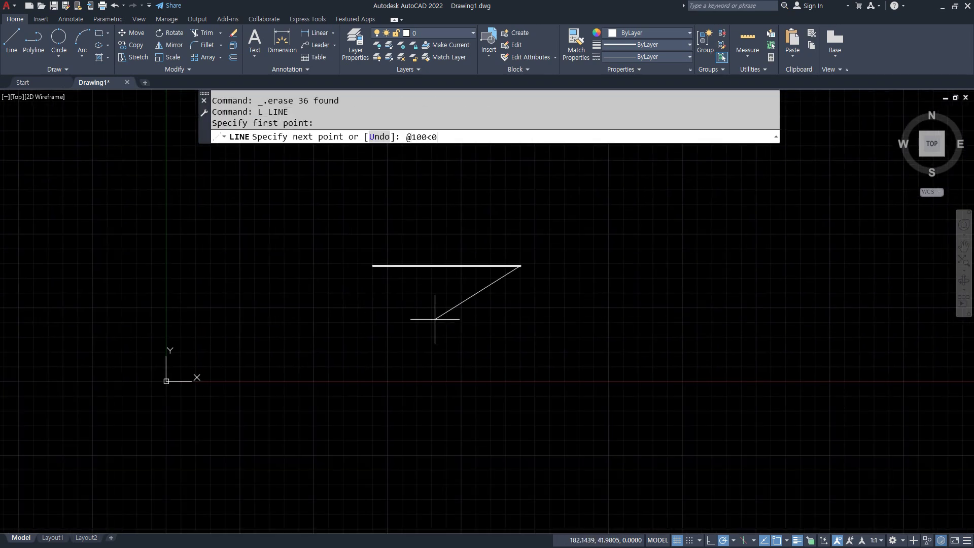
{"action": "type", "text": "@30<90"}
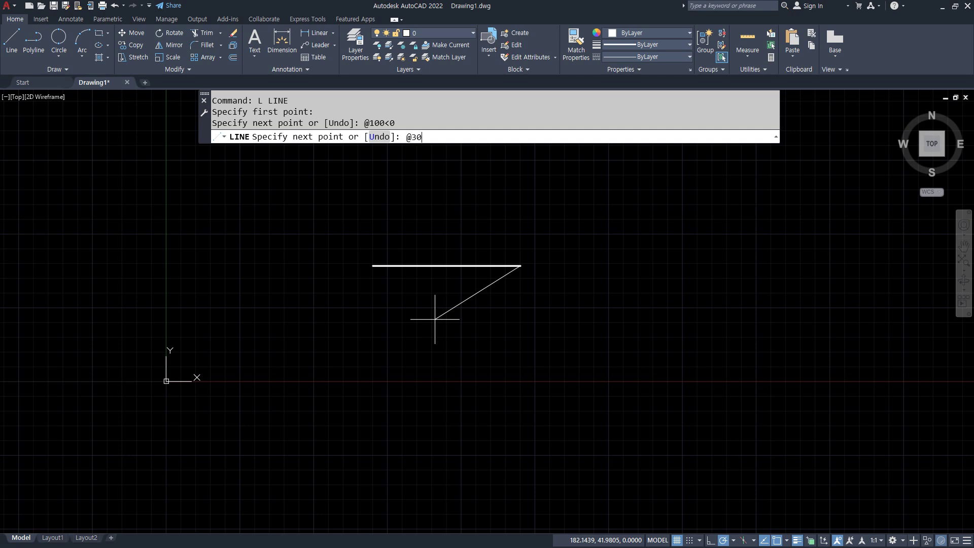
{"action": "key", "text": "Return"}
{"action": "type", "text": "@"}
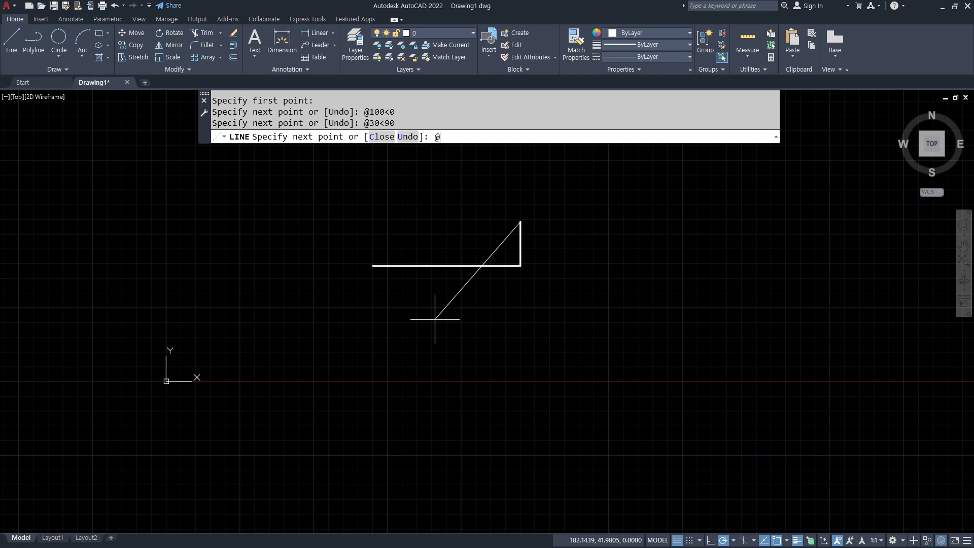
{"action": "type", "text": "30<0"}
{"action": "key", "text": "Return"}
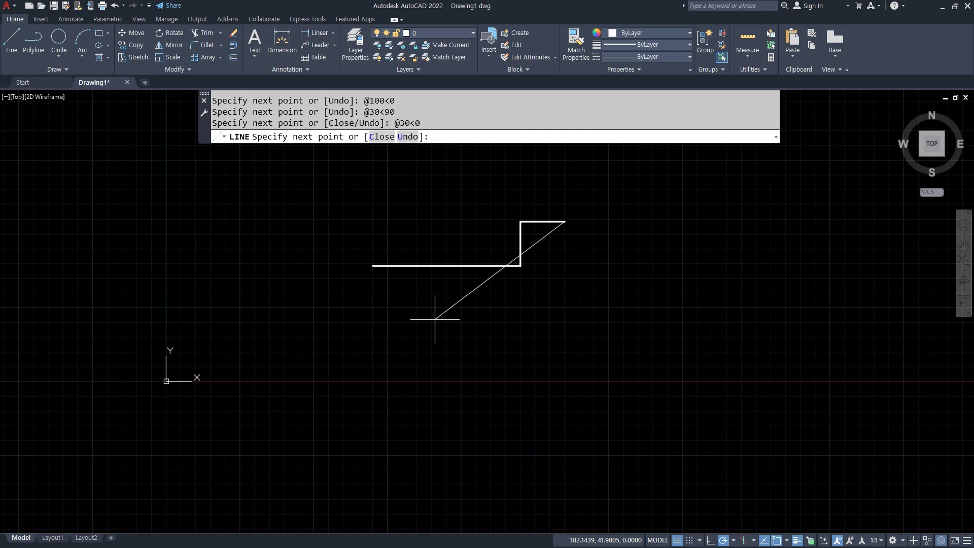
{"action": "type", "text": "@20<90"}
{"action": "key", "text": "Return"}
{"action": "middle_click_drag", "start_coordinate": [456, 166], "coordinate": [462, 277]}
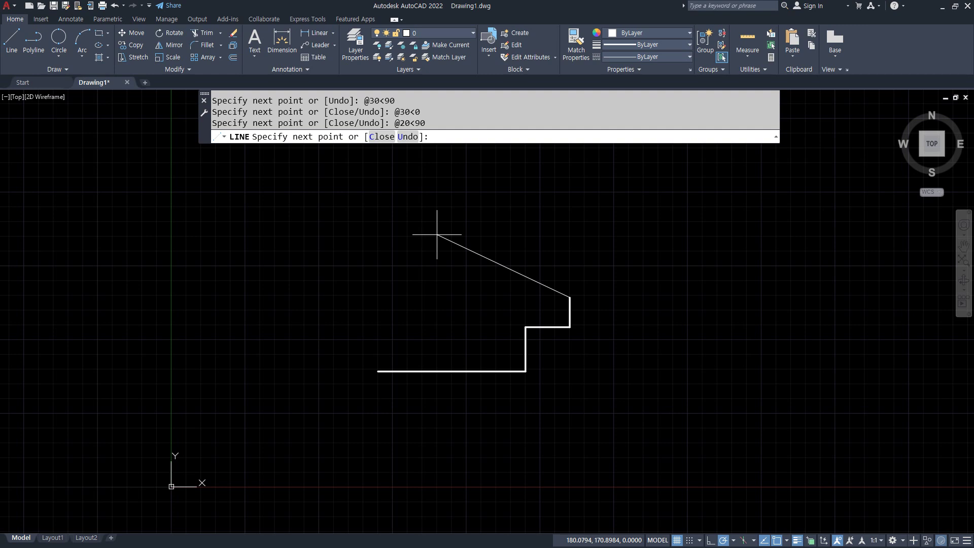
{"action": "type", "text": "@-50,30"}
{"action": "key", "text": "Return"}
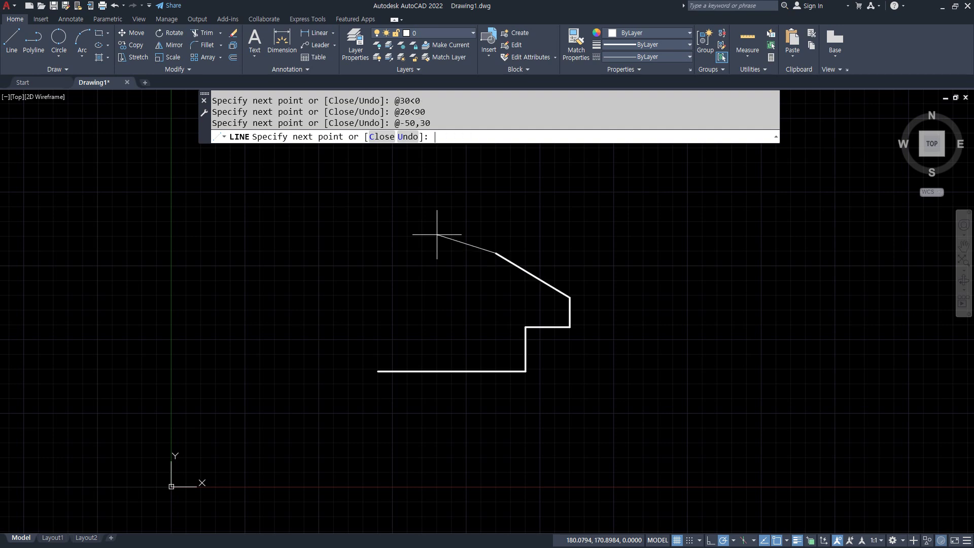
{"action": "type", "text": "@60<0"}
{"action": "key", "text": "Return"}
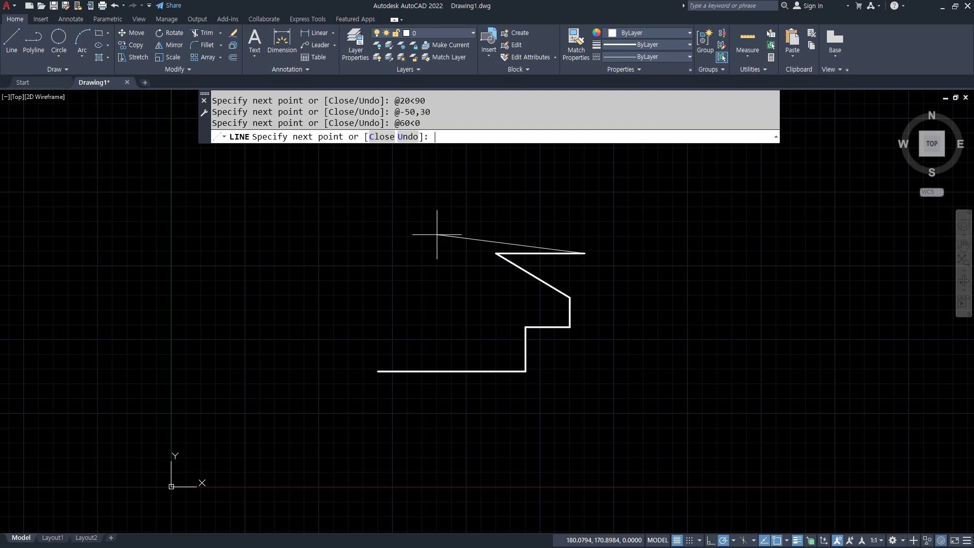
{"action": "key", "text": "ctrl+z"}
{"action": "type", "text": "@60"}
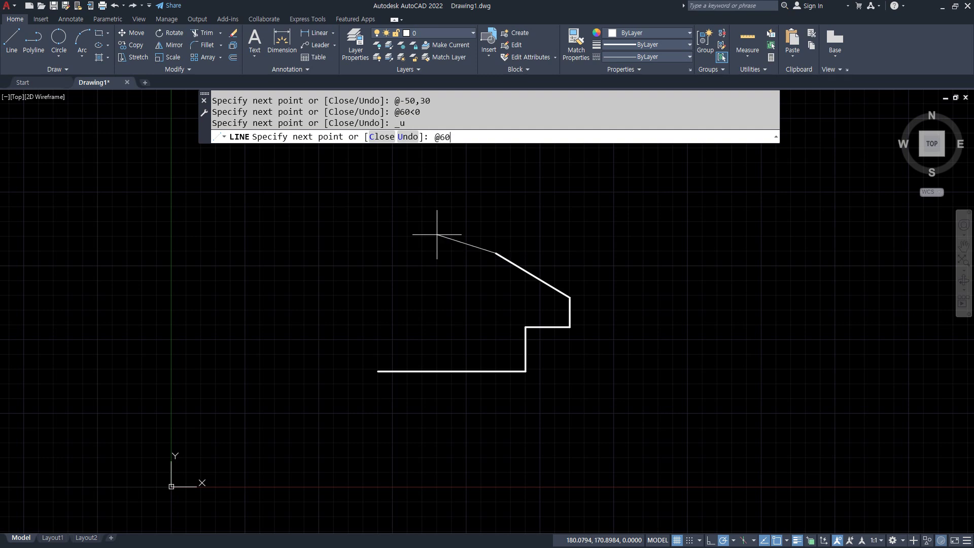
{"action": "type", "text": "<180"}
{"action": "key", "text": "Return"}
{"action": "type", "text": "@"}
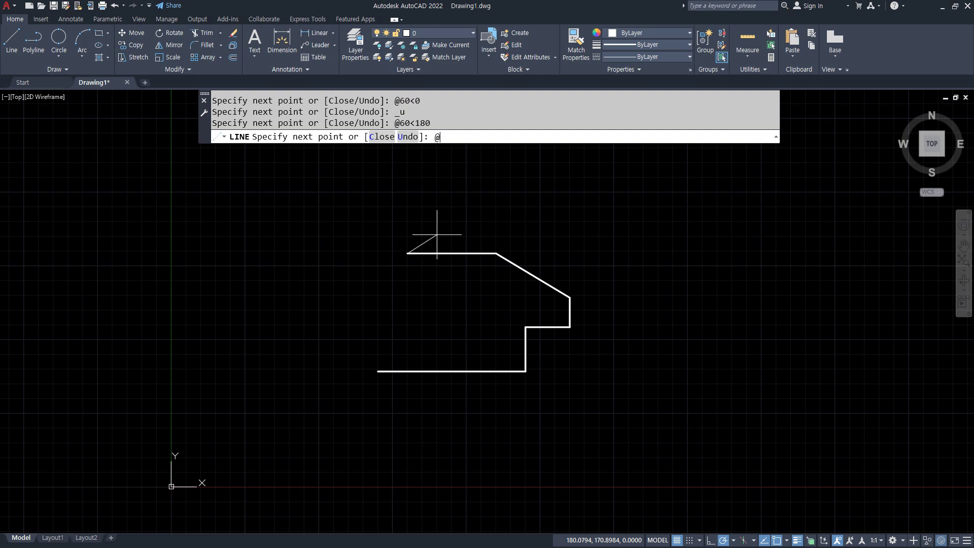
{"action": "type", "text": "-50,-30"}
{"action": "key", "text": "Return"}
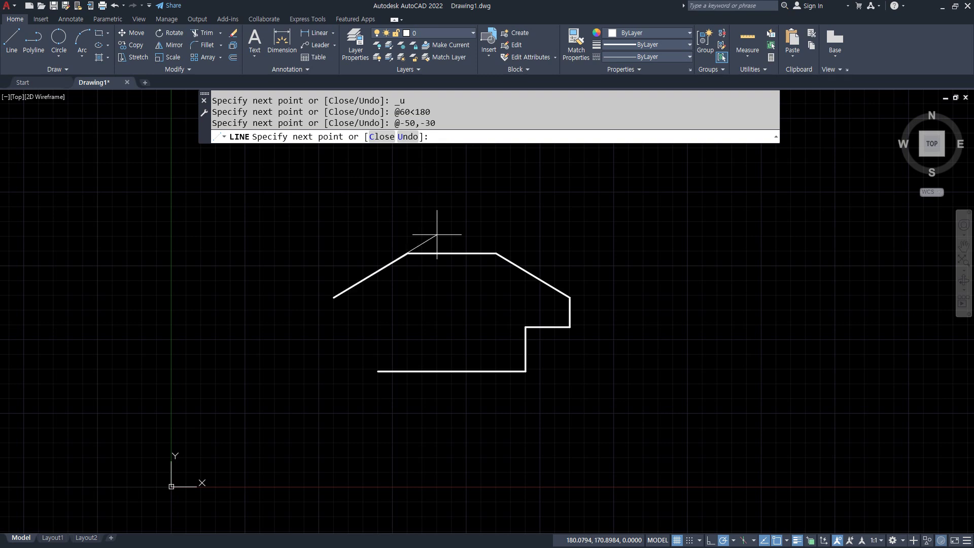
{"action": "type", "text": "@0"}
{"action": "key", "text": "BackSpace"}
{"action": "type", "text": "20<-90"}
{"action": "key", "text": "Return"}
{"action": "type", "text": "@30<0"}
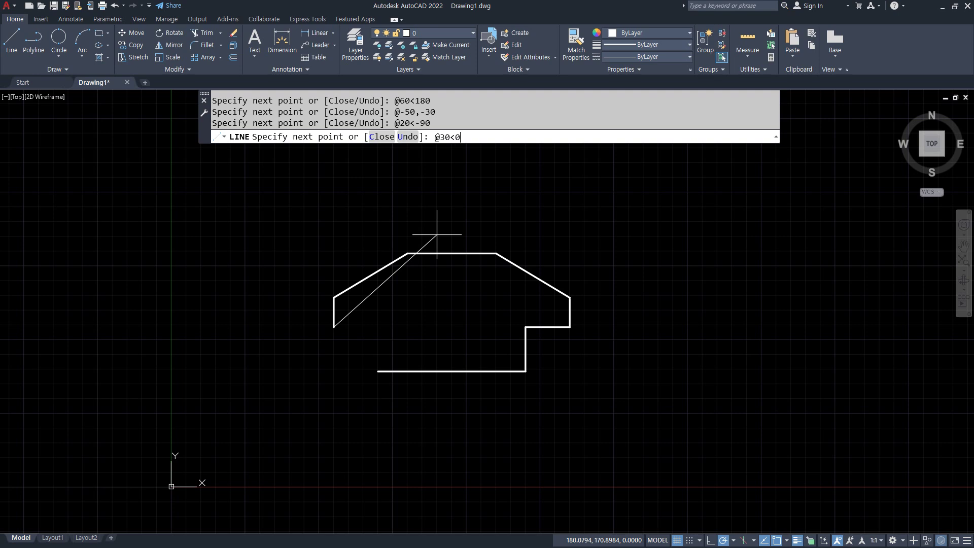
{"action": "key", "text": "Return"}
{"action": "type", "text": "C"}
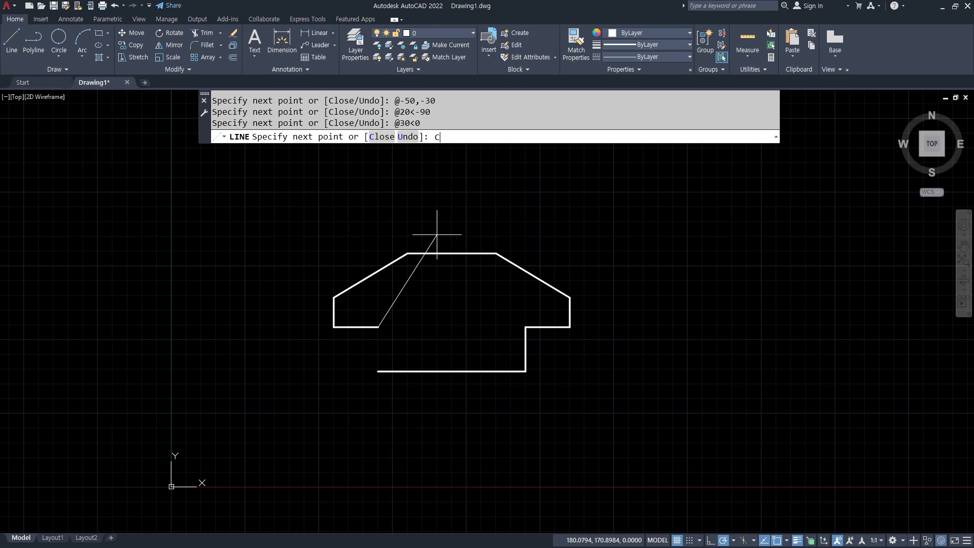
{"action": "key", "text": "Return"}
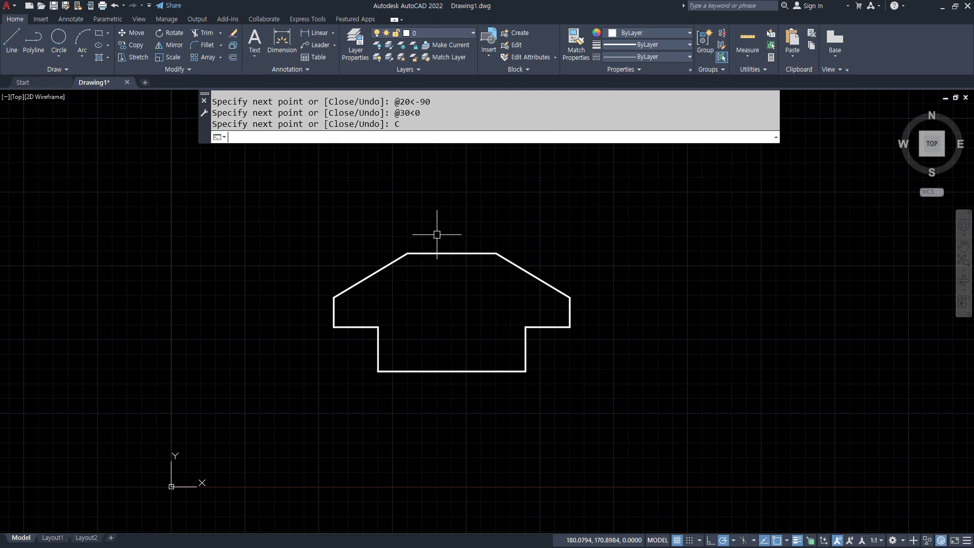
- Draw a vertical line to the right of the finished outline and a long horizontal line rightward from its lower end
{"action": "scroll", "coordinate": [559, 254], "scroll_direction": "up", "scroll_amount": 2}
{"action": "mouse_move", "coordinate": [656, 330]}
{"action": "middle_mouse_down"}
{"action": "mouse_move", "coordinate": [513, 302]}
{"action": "mouse_move", "coordinate": [452, 328]}
{"action": "middle_mouse_up"}
{"action": "scroll", "coordinate": [492, 309], "scroll_direction": "down", "scroll_amount": 2}
{"action": "type", "text": "L"}
{"action": "key", "text": "Return"}
{"action": "left_click", "coordinate": [449, 170]}
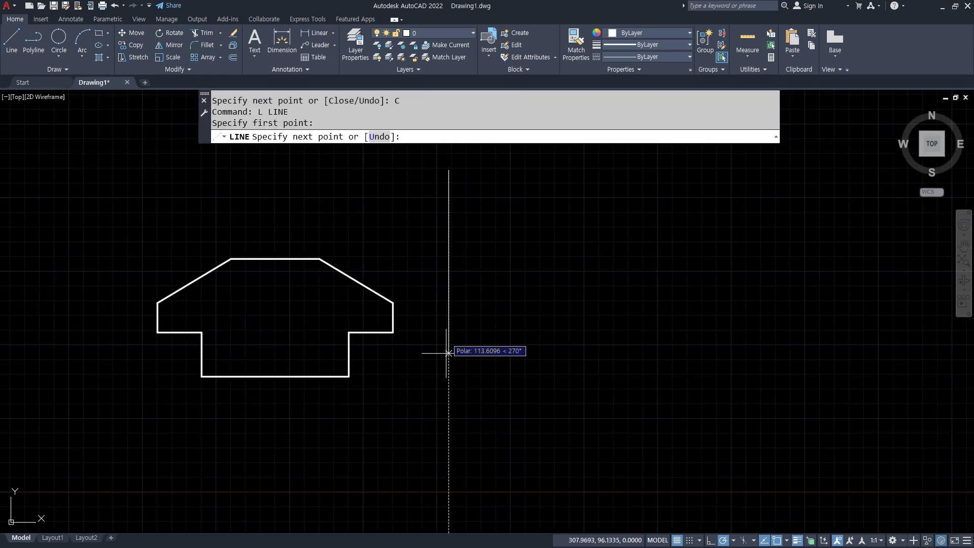
{"action": "left_click", "coordinate": [448, 382]}
{"action": "left_click", "coordinate": [888, 382]}
{"action": "key", "text": "Return"}
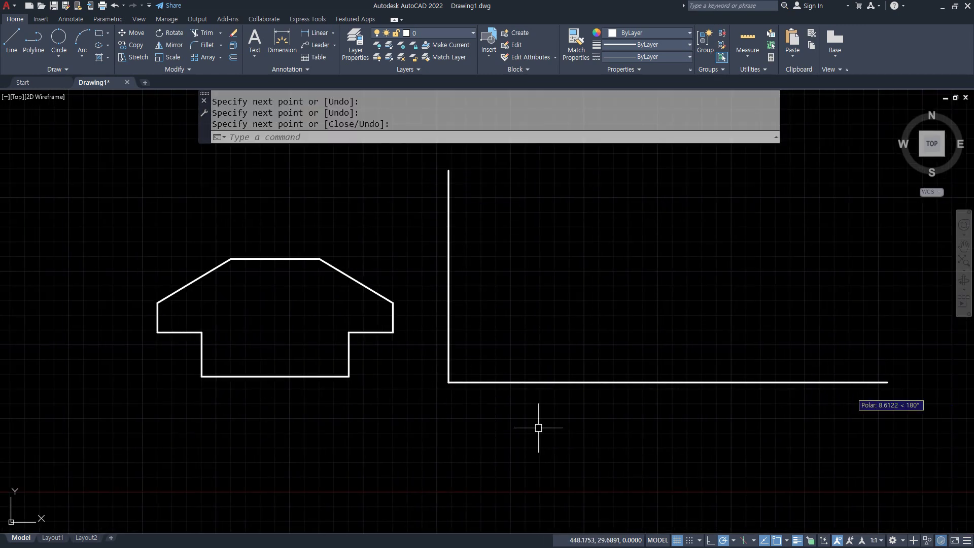
- Offset the new vertical line 160 units to the right
{"action": "middle_click_drag", "start_coordinate": [538, 427], "coordinate": [441, 442]}
{"action": "type", "text": "o"}
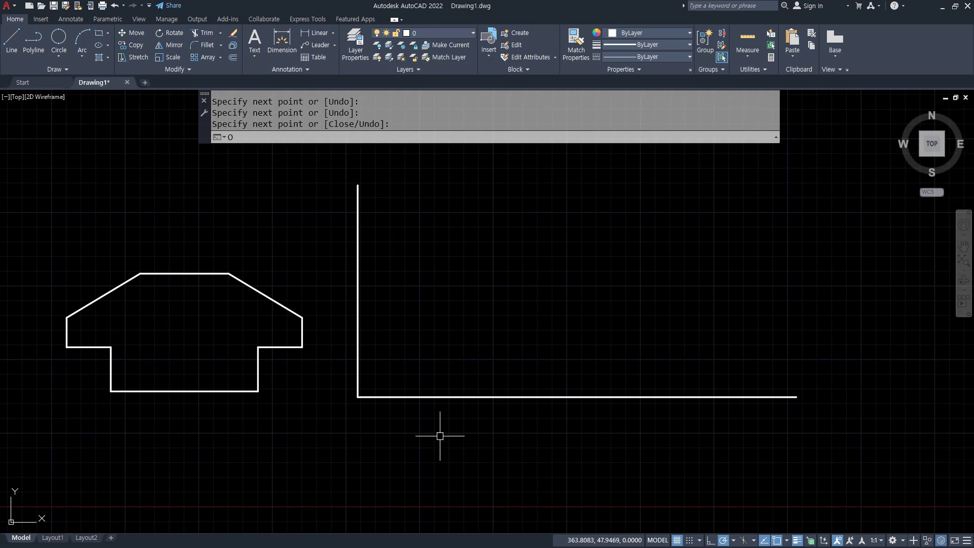
{"action": "key", "text": "Return"}
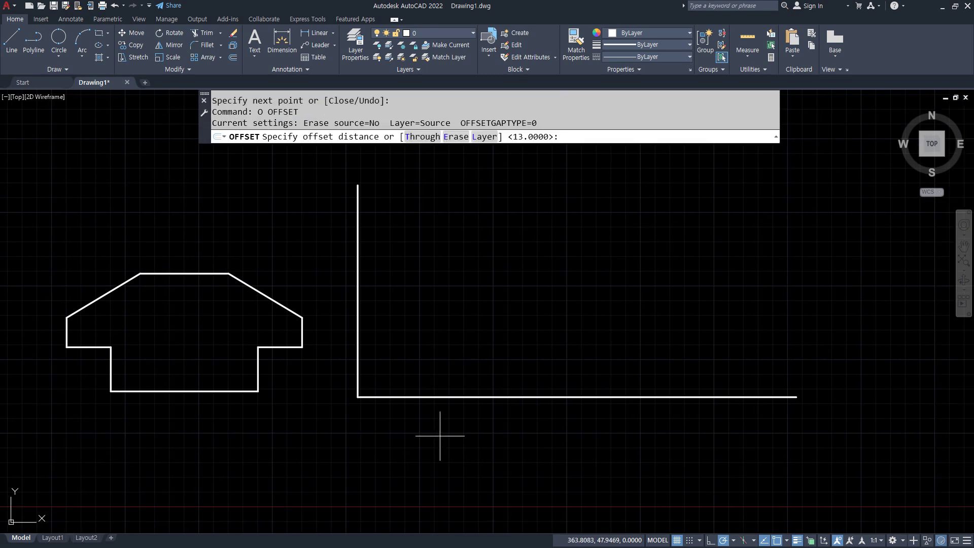
{"action": "type", "text": "160"}
{"action": "key", "text": "Return"}
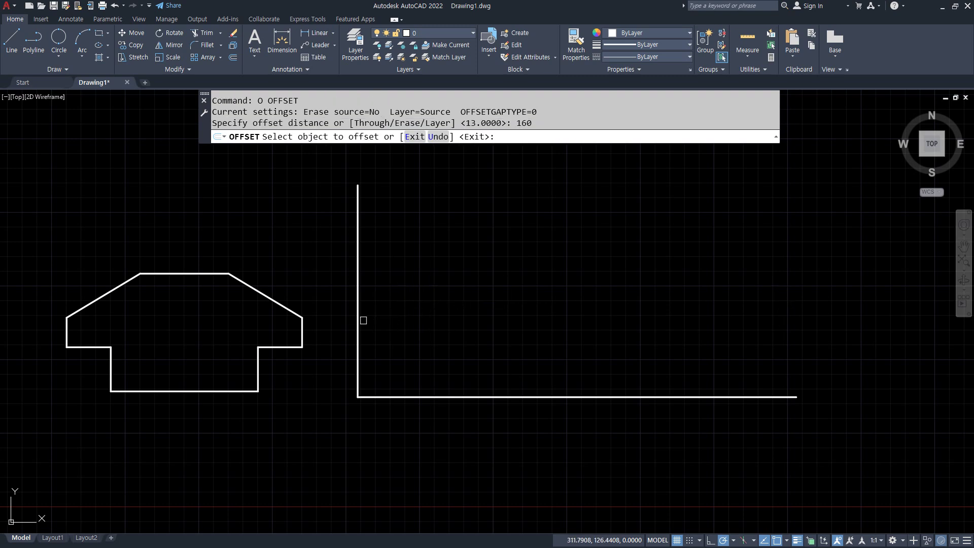
{"action": "left_click", "coordinate": [359, 321]}
{"action": "left_click", "coordinate": [435, 330]}
{"action": "key", "text": "Return"}
- Offset the horizontal baseline 80 units upward
{"action": "key", "text": "Return"}
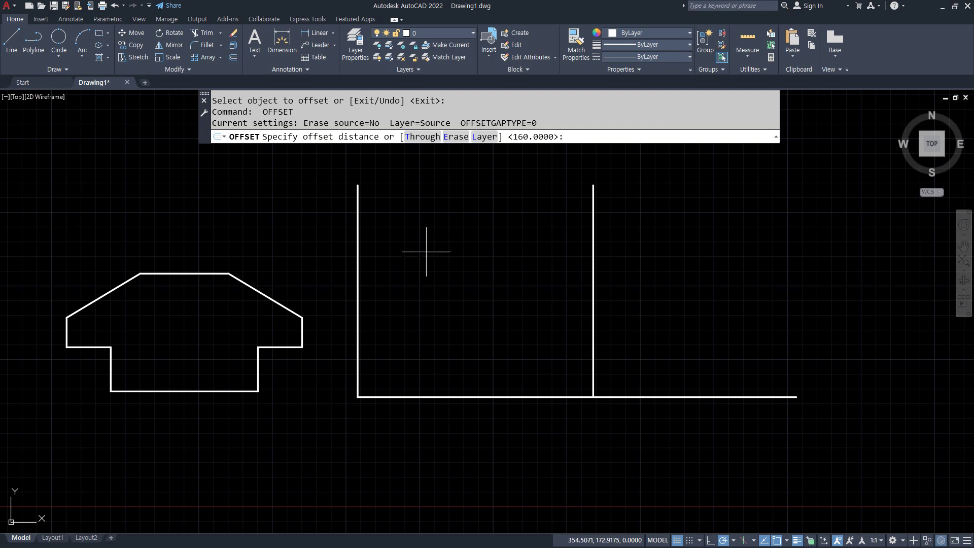
{"action": "type", "text": "80"}
{"action": "key", "text": "Return"}
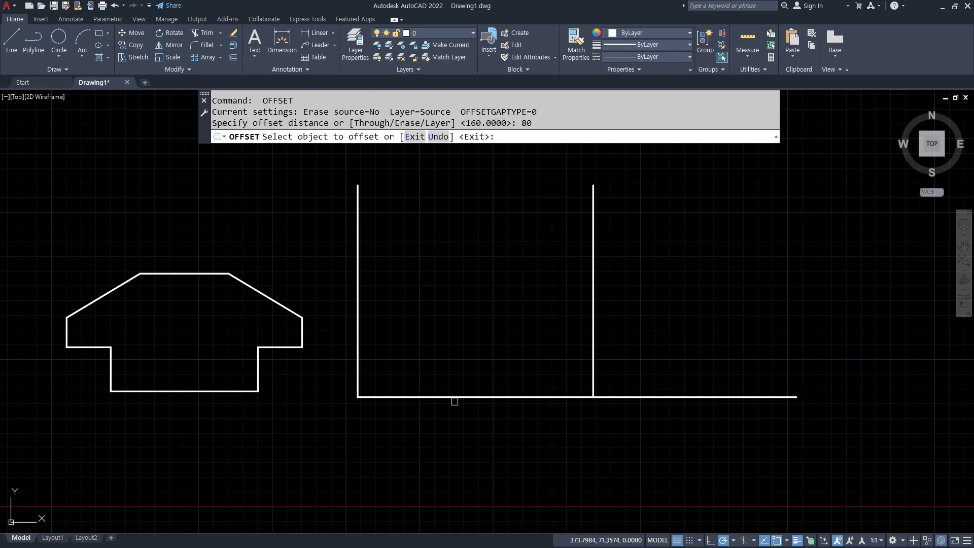
{"action": "left_click", "coordinate": [456, 397]}
{"action": "left_click", "coordinate": [498, 337]}
{"action": "key", "text": "Return"}
- Fence-trim the line ends extending past the right and upper sides, leaving a closed 160 x 80 rectangle
{"action": "type", "text": "TR"}
{"action": "key", "text": "Return"}
{"action": "left_click", "coordinate": [681, 429]}
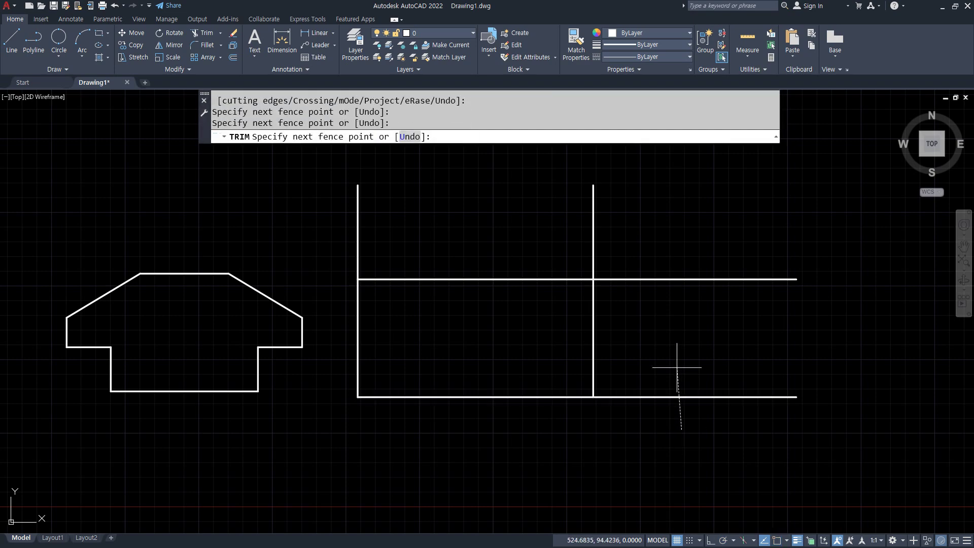
{"action": "left_click", "coordinate": [653, 258]}
{"action": "left_click", "coordinate": [656, 238]}
{"action": "left_click", "coordinate": [315, 236]}
{"action": "key", "text": "Return"}
{"action": "key", "text": "Return"}
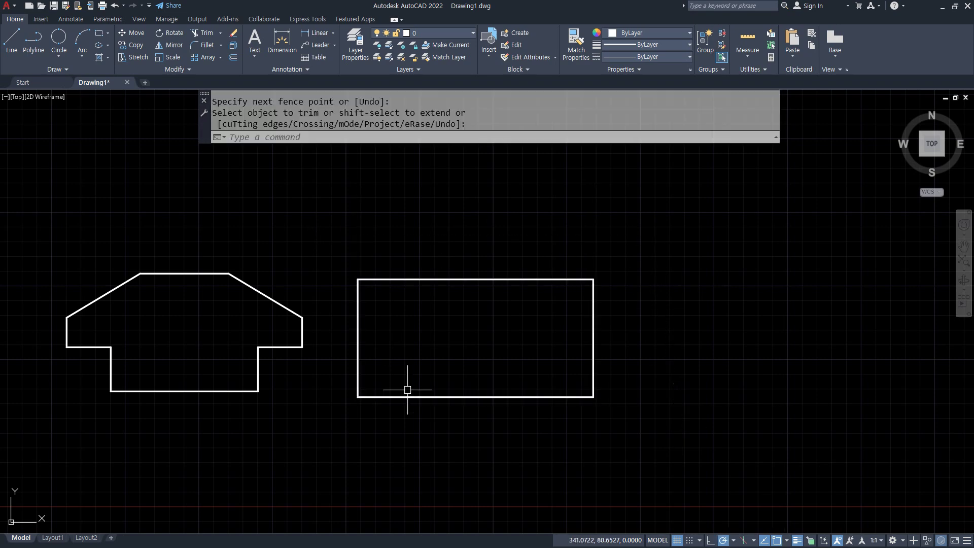
- Offset the rectangle's left, bottom and right edges 30 units inward
{"action": "scroll", "coordinate": [409, 394], "scroll_direction": "up", "scroll_amount": 2}
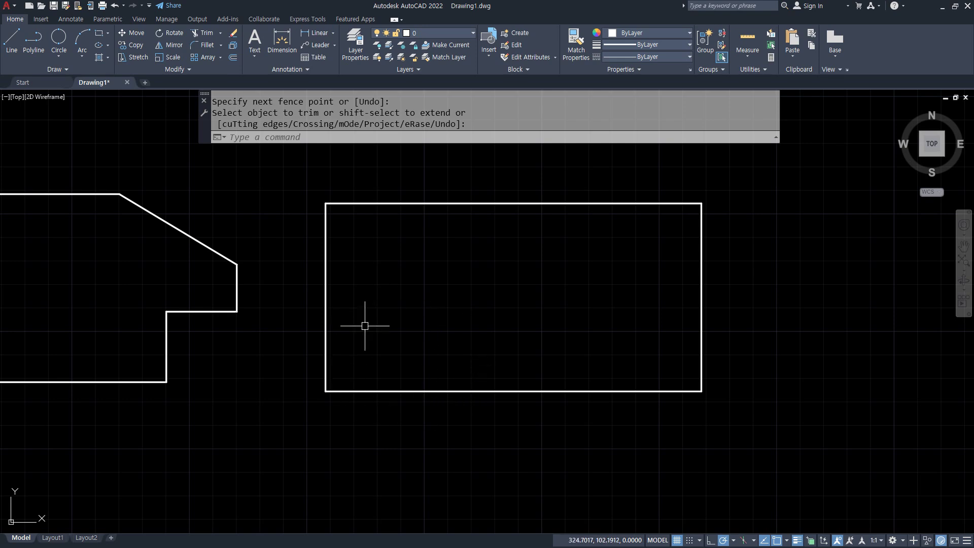
{"action": "type", "text": "O"}
{"action": "key", "text": "Return"}
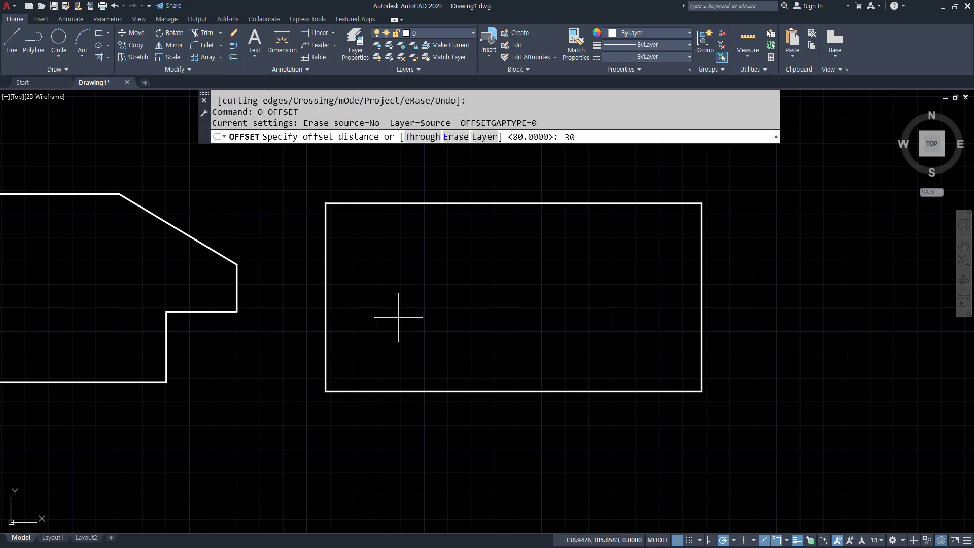
{"action": "type", "text": "30"}
{"action": "key", "text": "Return"}
{"action": "left_click", "coordinate": [325, 361]}
{"action": "left_click", "coordinate": [401, 362]}
{"action": "left_click", "coordinate": [389, 394]}
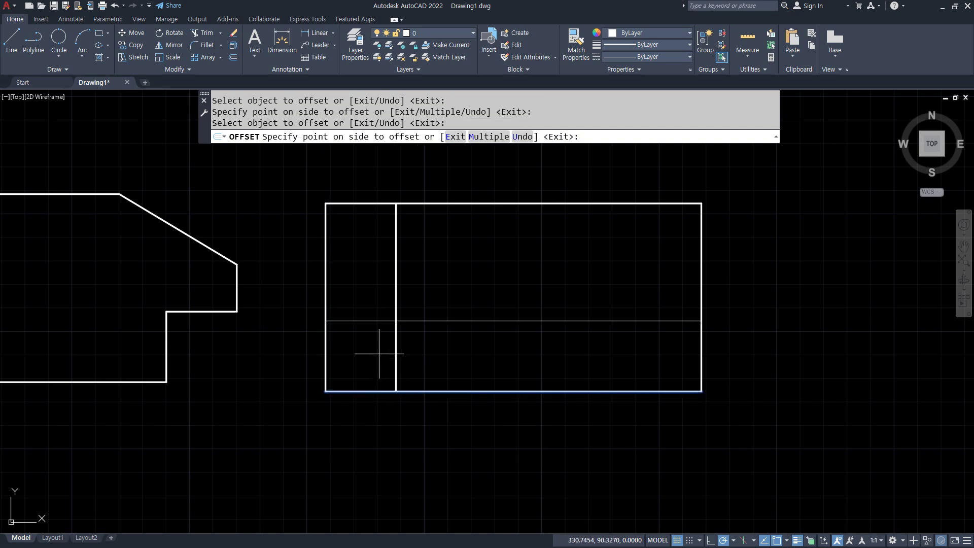
{"action": "left_click", "coordinate": [380, 349]}
{"action": "left_click", "coordinate": [701, 348]}
{"action": "left_click", "coordinate": [616, 359]}
{"action": "key", "text": "Return"}
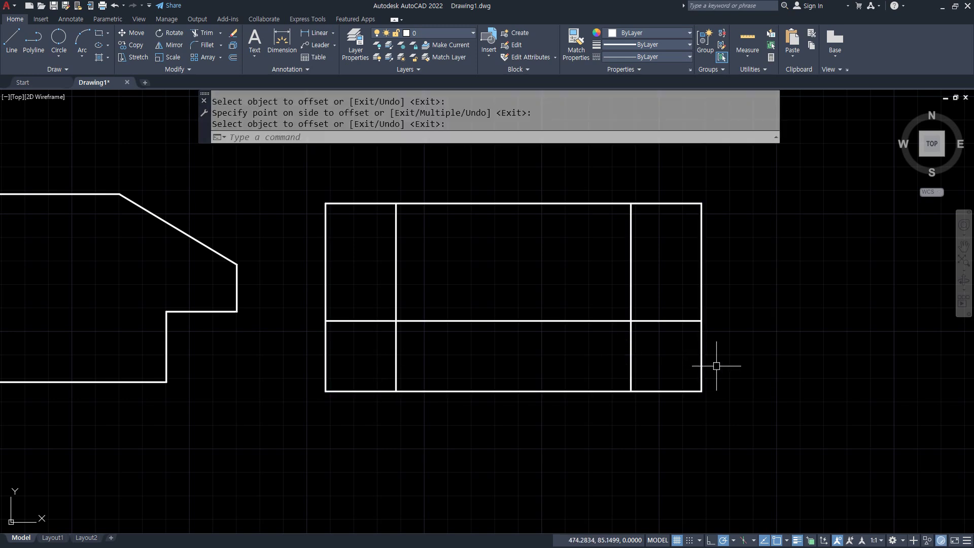
- Trim the inner offset segments and both lower corners of the rectangle, leaving a stepped outline with a narrower base
{"action": "type", "text": "tr"}
{"action": "key", "text": "Return"}
{"action": "left_click_drag", "start_coordinate": [724, 330], "coordinate": [649, 415]}
{"action": "left_click_drag", "start_coordinate": [642, 271], "coordinate": [563, 348]}
{"action": "left_click", "coordinate": [395, 278]}
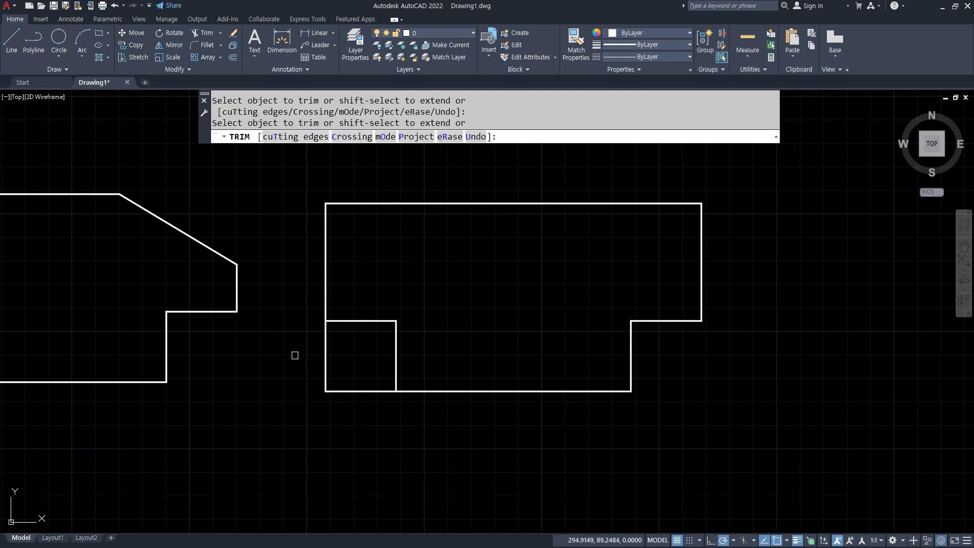
{"action": "left_click_drag", "start_coordinate": [295, 355], "coordinate": [392, 419]}
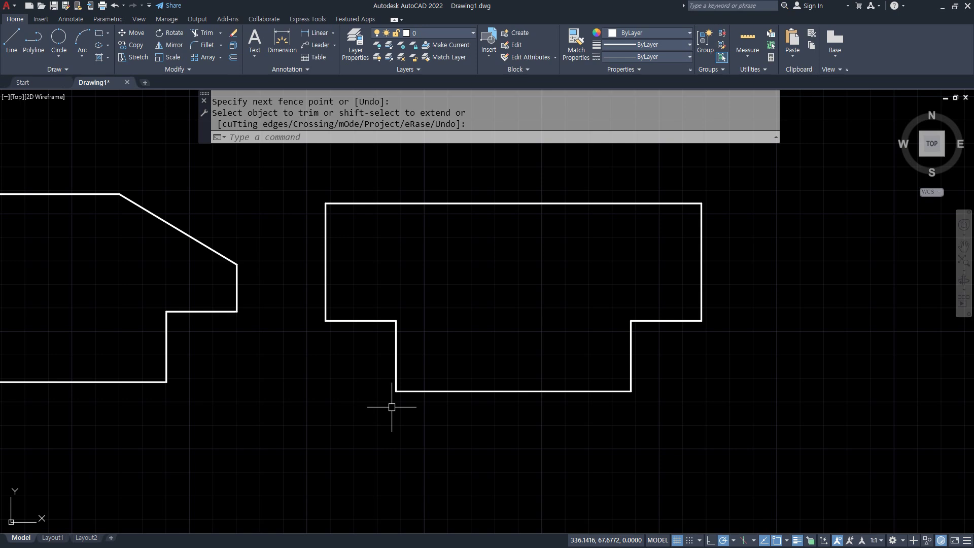
{"action": "key", "text": "Return"}
- Offset the stepped outline's top edge 30 units downward
{"action": "type", "text": "o"}
{"action": "key", "text": "Return"}
{"action": "type", "text": "30"}
{"action": "key", "text": "Return"}
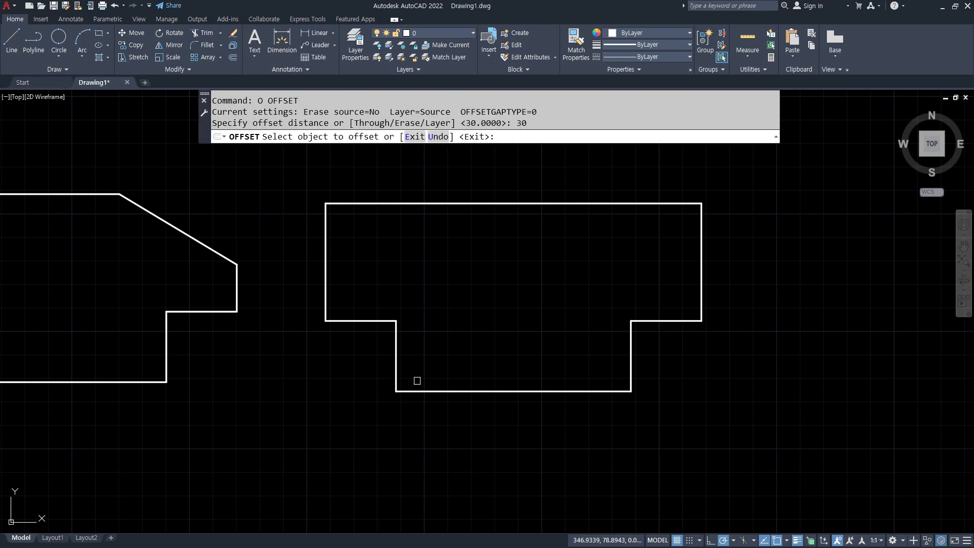
{"action": "left_click", "coordinate": [473, 203]}
{"action": "left_click", "coordinate": [465, 254]}
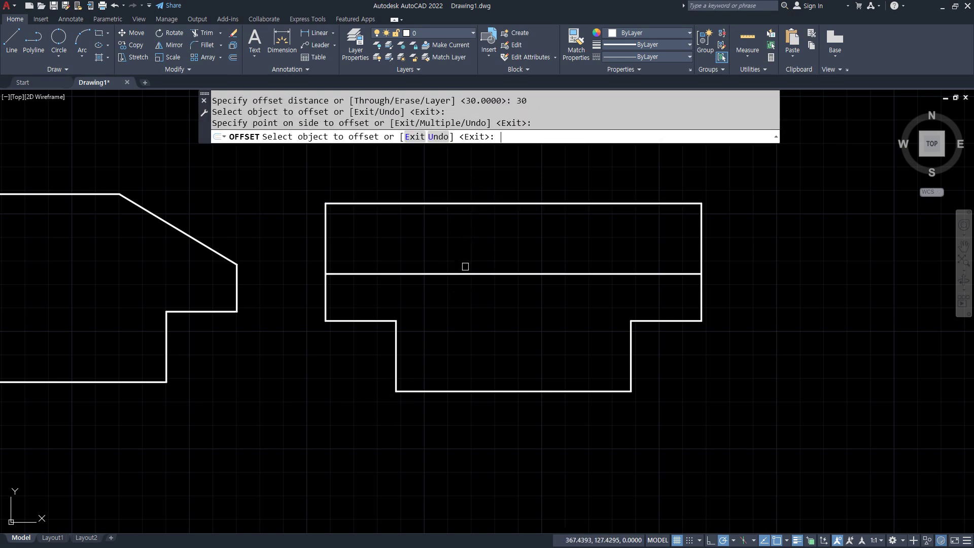
{"action": "key", "text": "Return"}
- Offset the outline's upper left and right side edges 50 units inward
{"action": "key", "text": "Return"}
{"action": "type", "text": "50"}
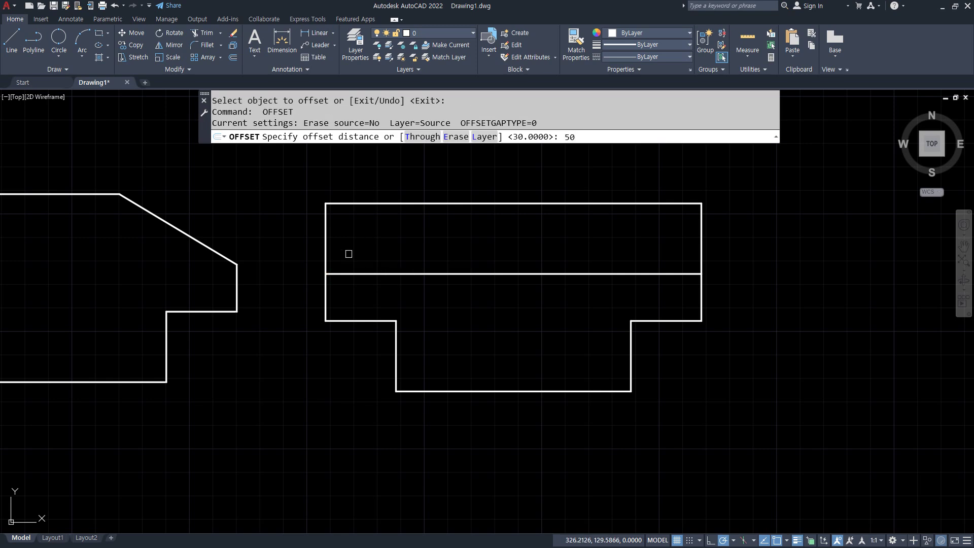
{"action": "key", "text": "Return"}
{"action": "left_click", "coordinate": [325, 239]}
{"action": "left_click", "coordinate": [440, 238]}
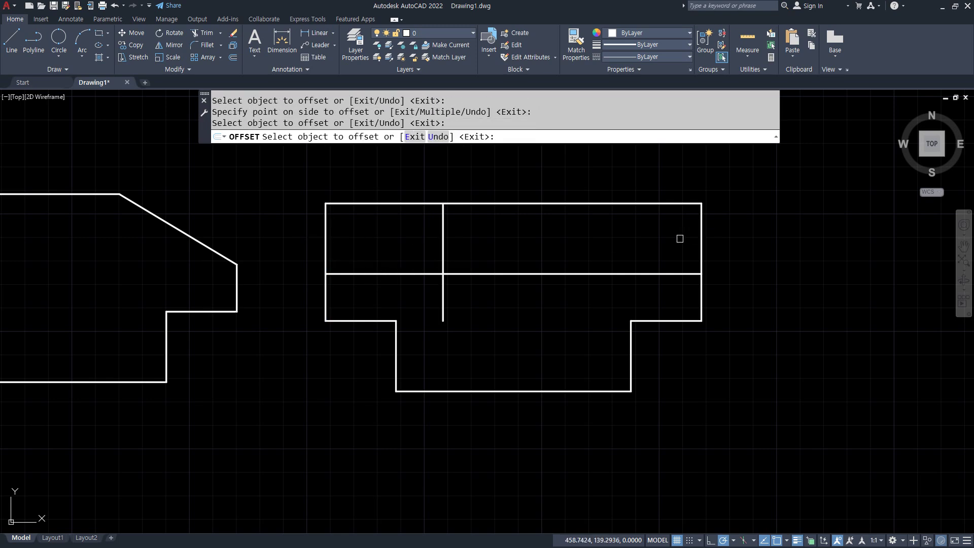
{"action": "left_click", "coordinate": [702, 236]}
{"action": "left_click", "coordinate": [639, 235]}
- Fence-trim both upper corners, cutting the top edge back to the inner verticals and the sides down to the lower horizontal line
{"action": "type", "text": "tr"}
{"action": "key", "text": "Return"}
{"action": "left_click", "coordinate": [755, 263]}
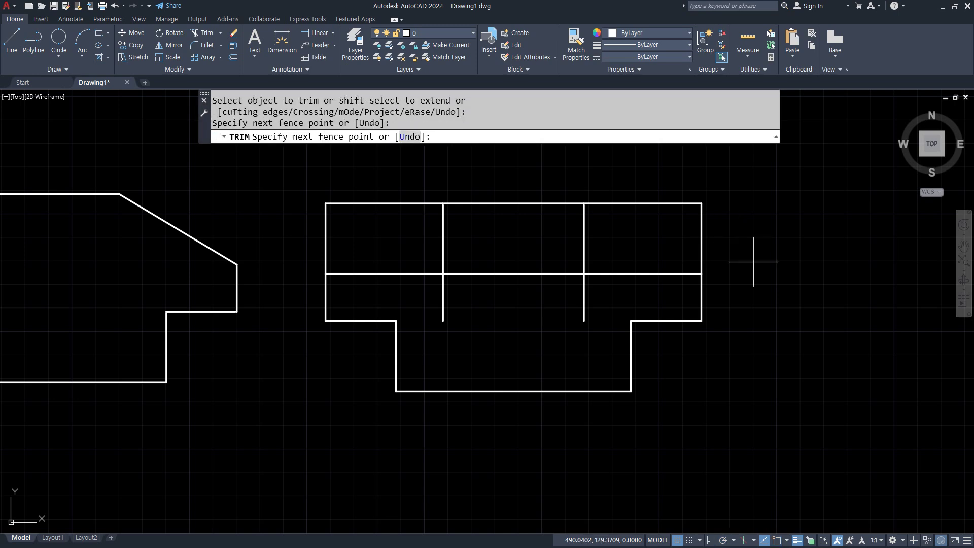
{"action": "left_click", "coordinate": [640, 194]}
{"action": "left_click", "coordinate": [400, 192]}
{"action": "left_click", "coordinate": [298, 259]}
{"action": "key", "text": "Return"}
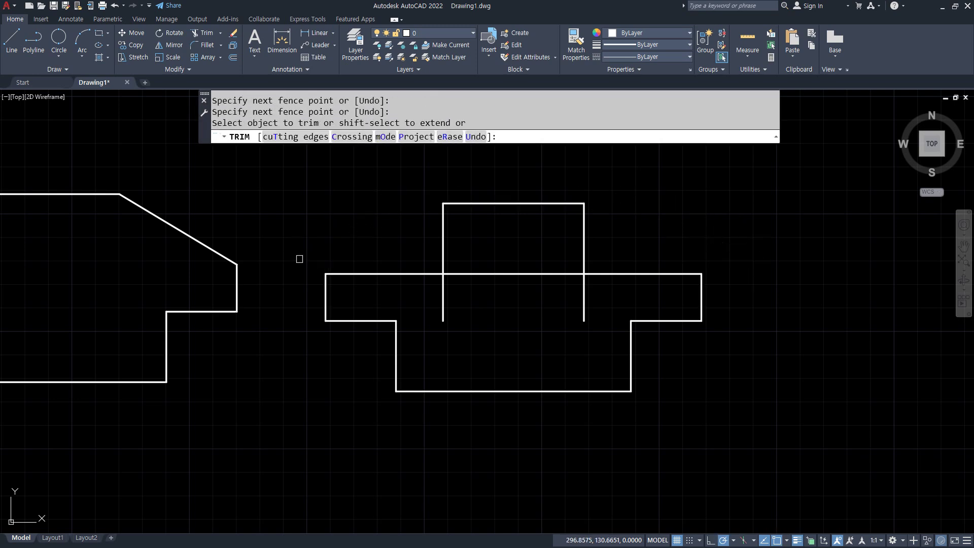
{"action": "key", "text": "Return"}
- Erase the two inner vertical lines and the horizontal helper line crossing them
{"action": "left_click", "coordinate": [591, 287]}
{"action": "left_click", "coordinate": [437, 251]}
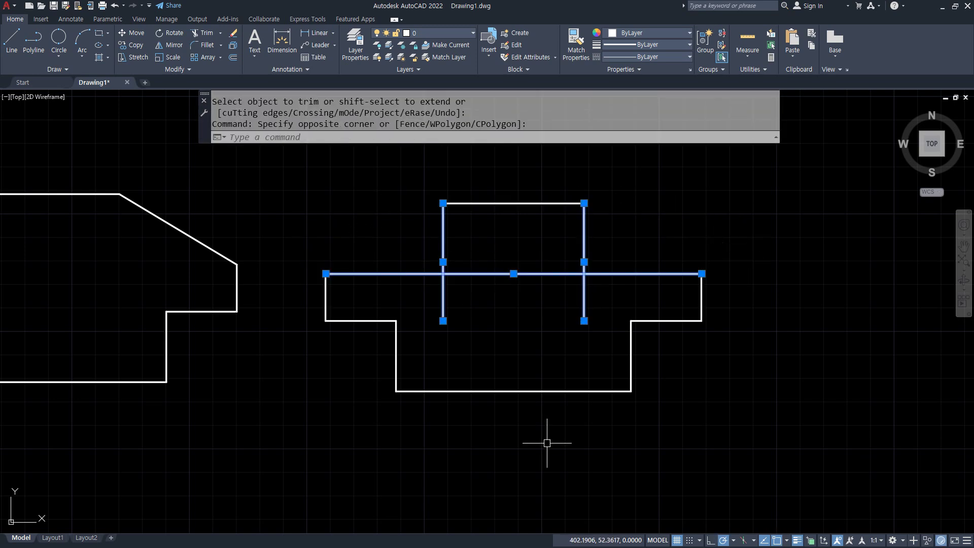
{"action": "key", "text": "Delete"}
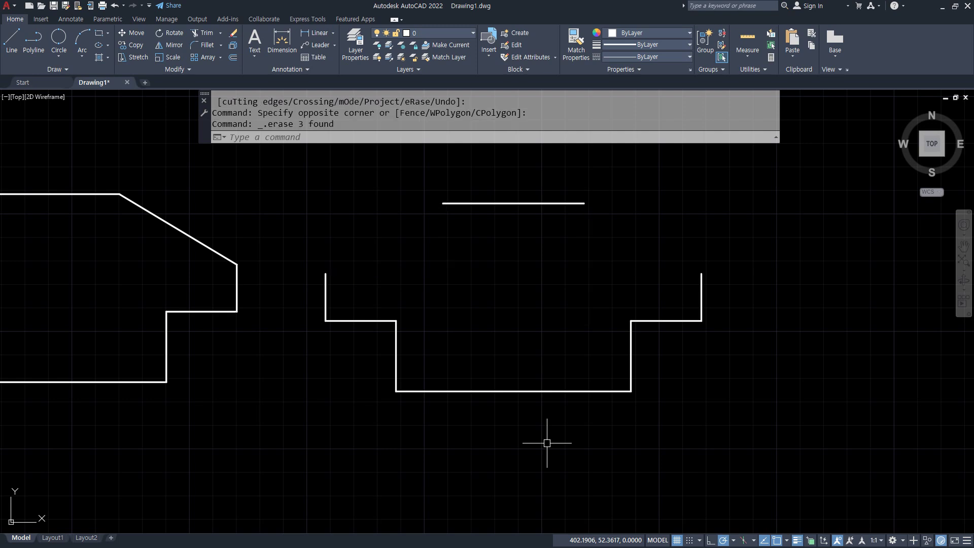
- Draw the two sloped lines joining the tops of the outer side edges to the ends of the short top edge
{"action": "type", "text": "l"}
{"action": "key", "text": "Return"}
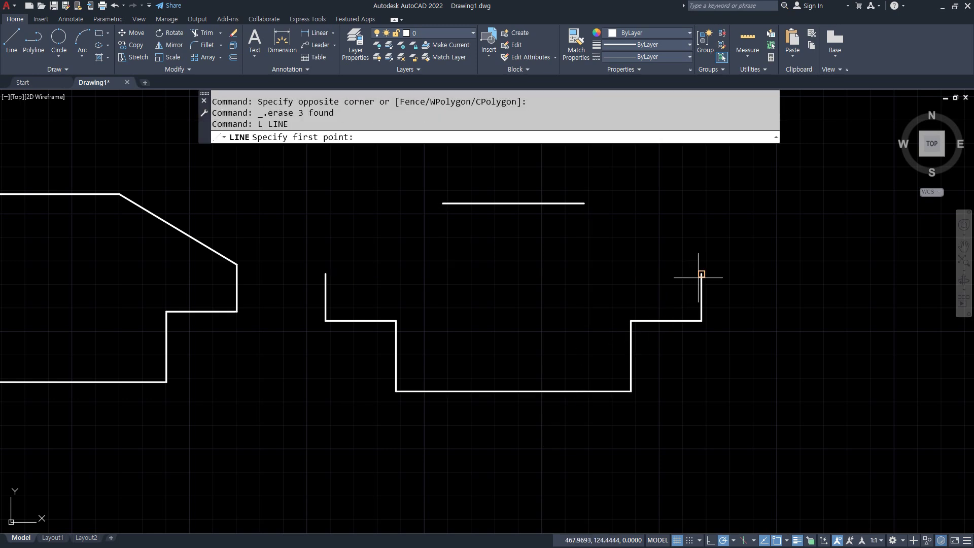
{"action": "left_click", "coordinate": [702, 274]}
{"action": "left_click", "coordinate": [585, 203]}
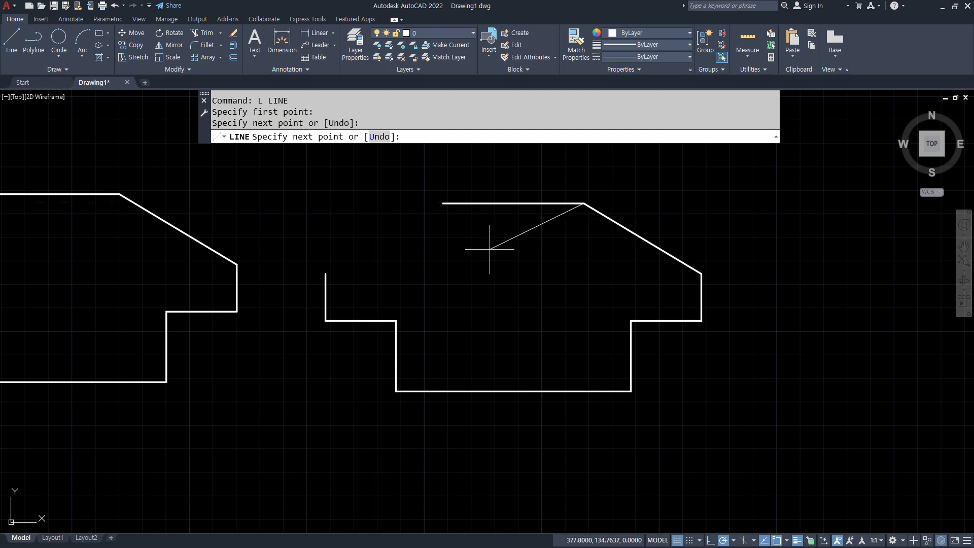
{"action": "key", "text": "Return"}
{"action": "key", "text": "Return"}
{"action": "left_click", "coordinate": [443, 204]}
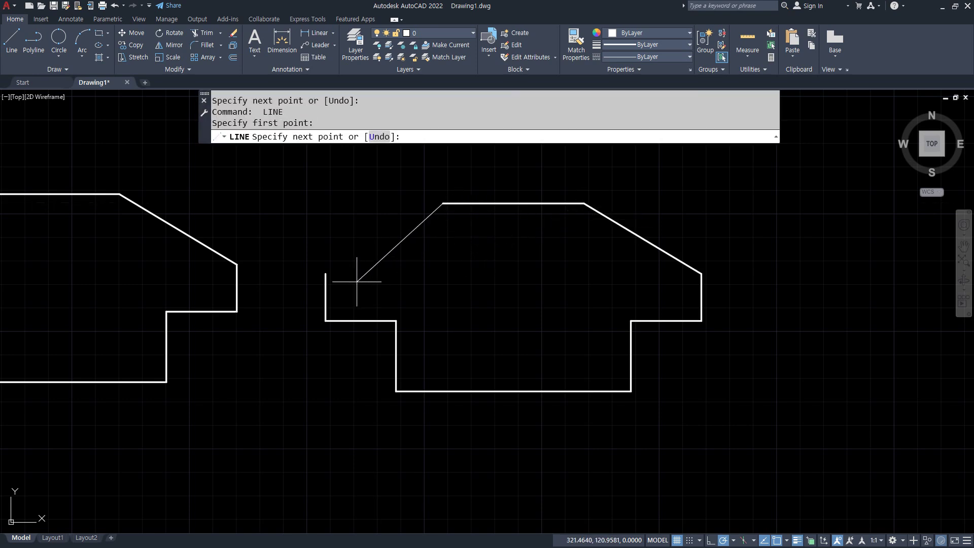
{"action": "left_click", "coordinate": [325, 274]}
{"action": "key", "text": "Return"}
{"action": "mouse_move", "coordinate": [351, 385]}
{"action": "middle_mouse_down"}
{"action": "mouse_move", "coordinate": [611, 391]}
{"action": "mouse_move", "coordinate": [540, 398]}
{"action": "middle_mouse_up"}
{"action": "key", "text": "ctrl+2"}
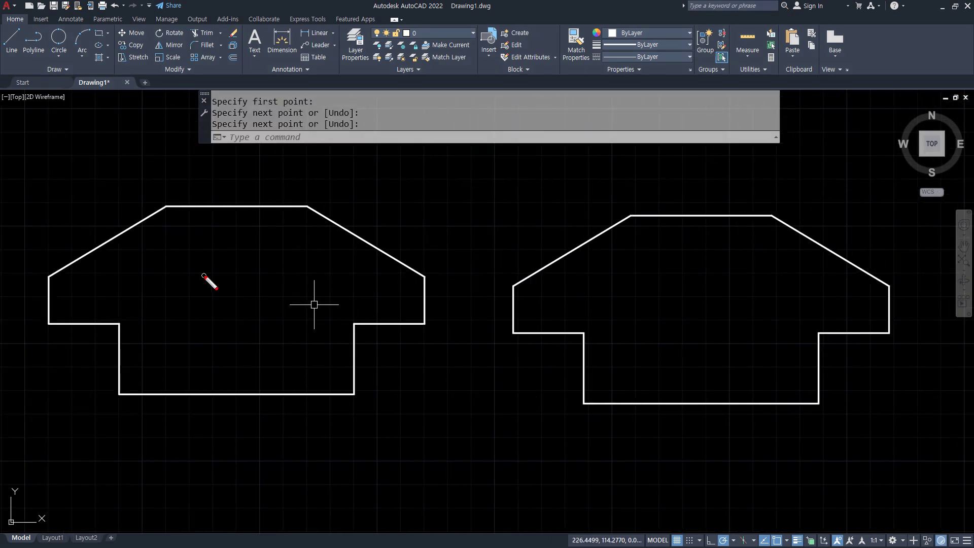
{"action": "left_click_drag", "start_coordinate": [205, 276], "coordinate": [276, 259]}
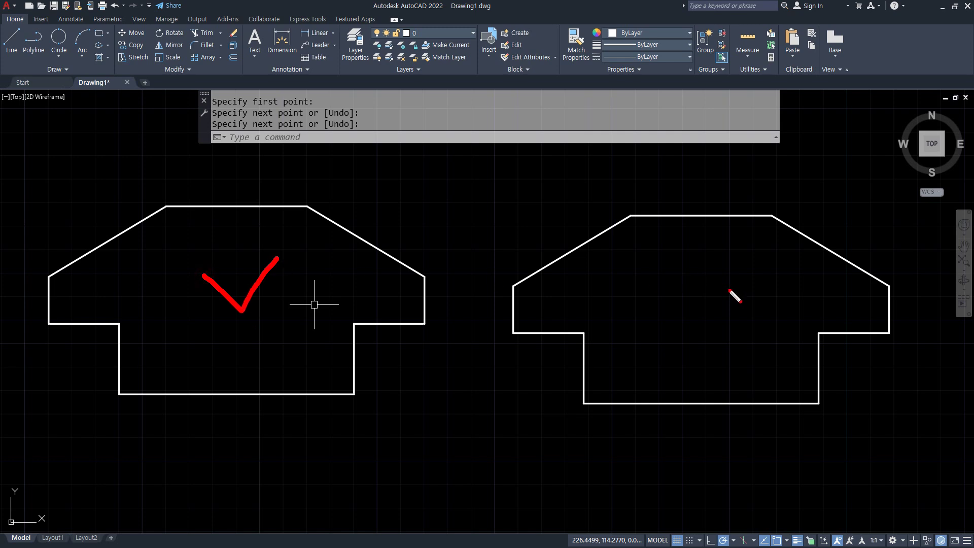
{"action": "mouse_move", "coordinate": [731, 288]}
{"action": "left_mouse_down"}
{"action": "mouse_move", "coordinate": [683, 315]}
{"action": "mouse_move", "coordinate": [728, 306]}
{"action": "mouse_move", "coordinate": [702, 318]}
{"action": "left_mouse_up"}
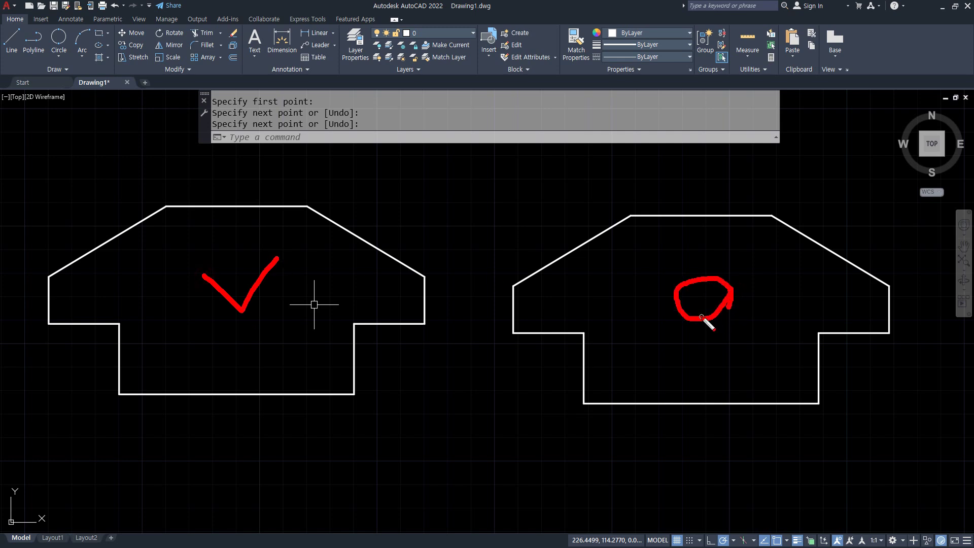
{"action": "key", "text": "Escape"}
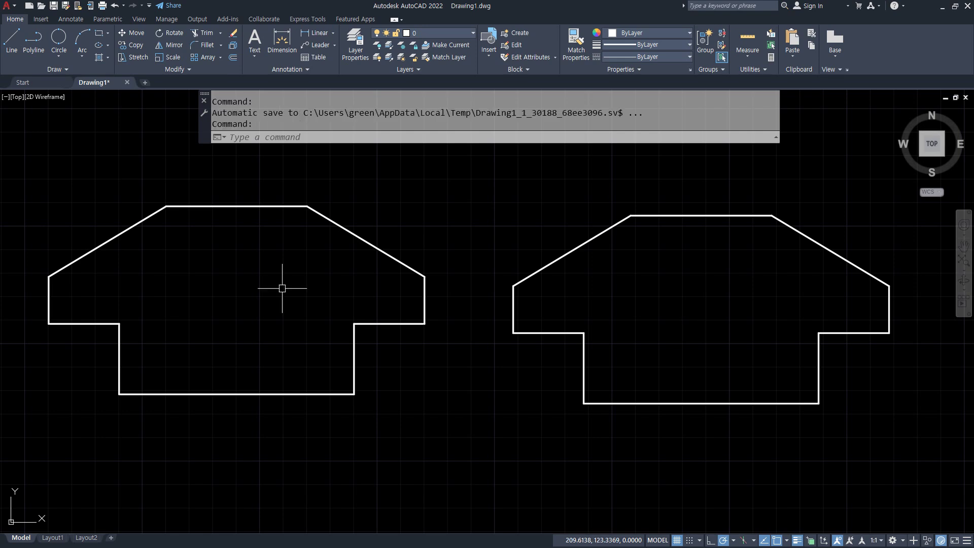
- Draw a radius 5 circle tangent to the left outline's left side edge and its adjoining lower ledge using Tan, Tan, Radius
{"action": "left_click", "coordinate": [60, 58]}
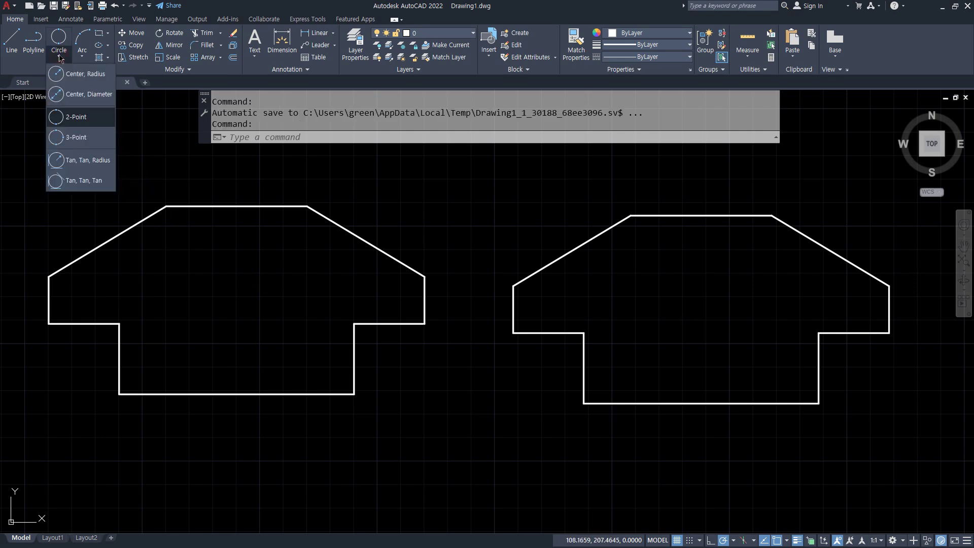
{"action": "left_click", "coordinate": [94, 161]}
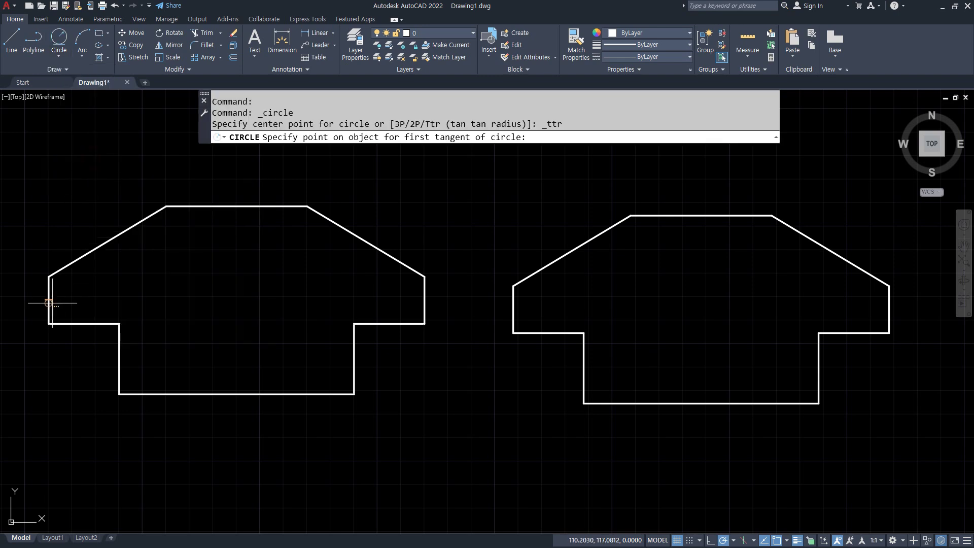
{"action": "left_click", "coordinate": [48, 302]}
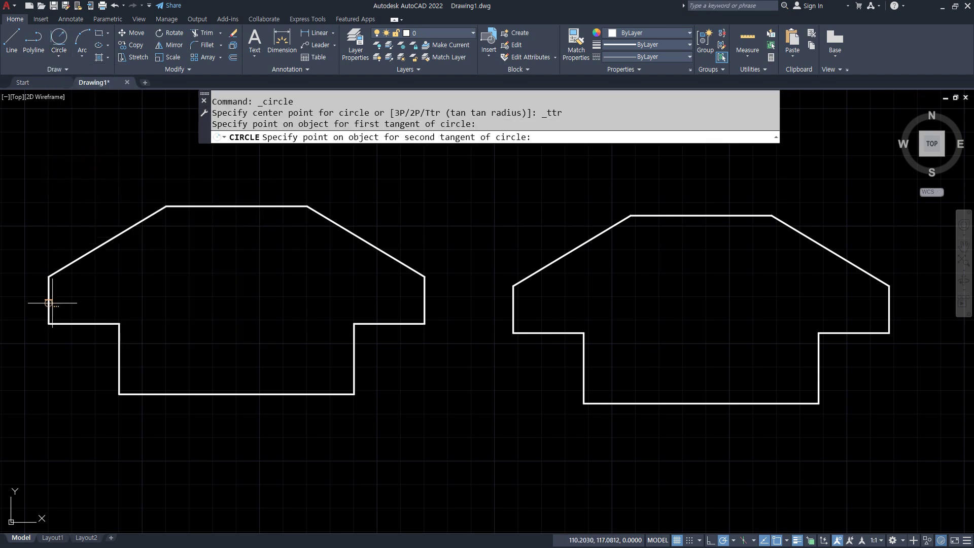
{"action": "left_click", "coordinate": [76, 321]}
{"action": "type", "text": "5"}
{"action": "key", "text": "Return"}
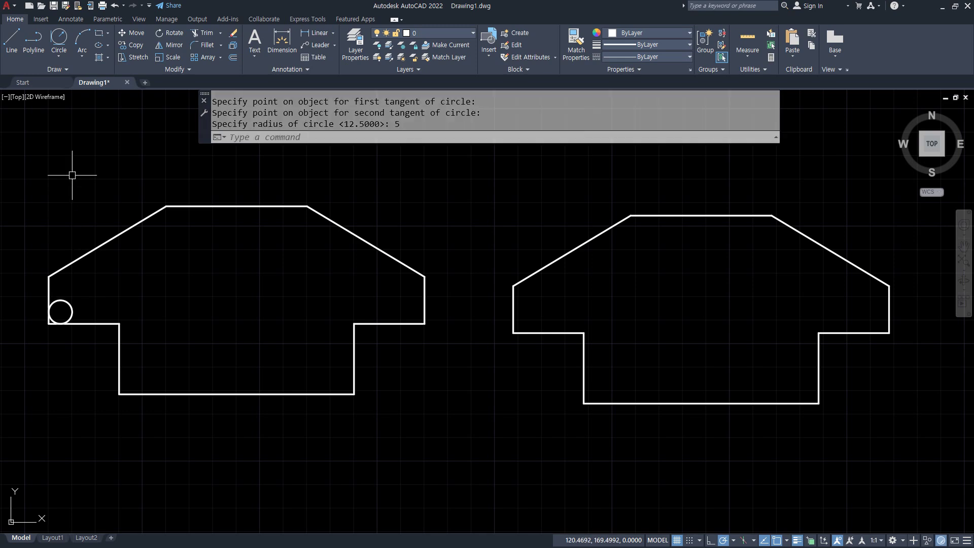
- Draw a radius 5 circle tangent to the same outline's right side edge and its adjoining lower ledge
{"action": "left_click", "coordinate": [60, 39]}
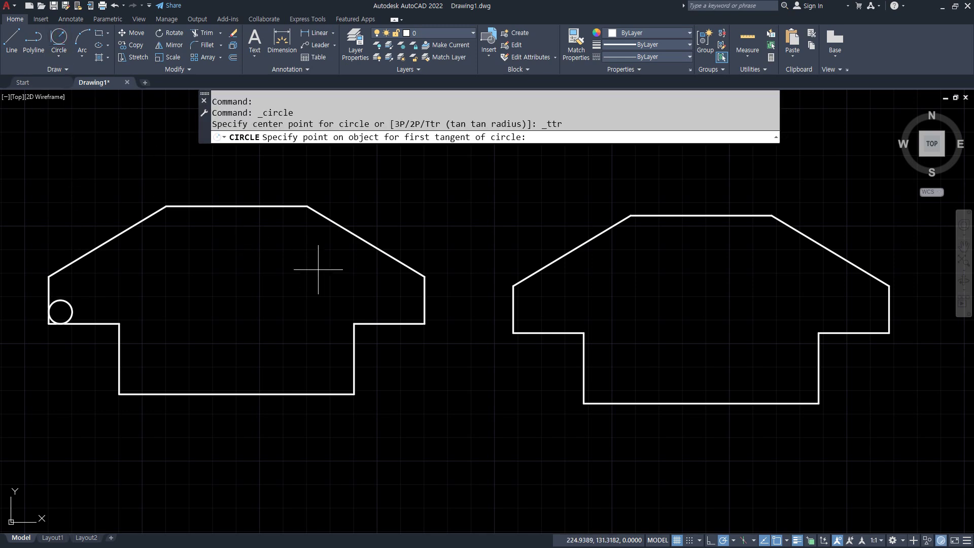
{"action": "left_click", "coordinate": [417, 291]}
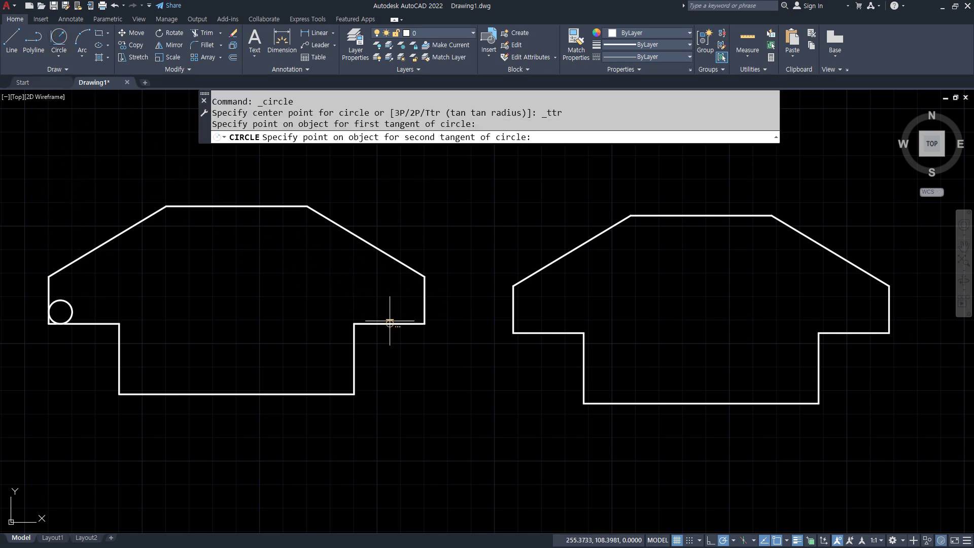
{"action": "left_click", "coordinate": [390, 323]}
{"action": "type", "text": "5"}
{"action": "key", "text": "Return"}
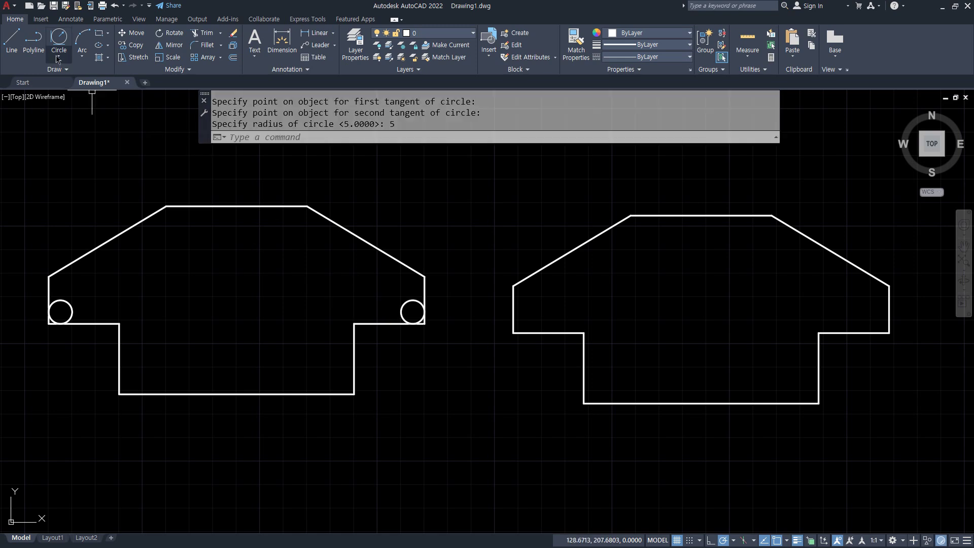
- Draw a radius 10 circle tangent to the lower-left vertical edge and the bottom edge of the outline
{"action": "left_click", "coordinate": [60, 39]}
{"action": "left_click", "coordinate": [119, 364]}
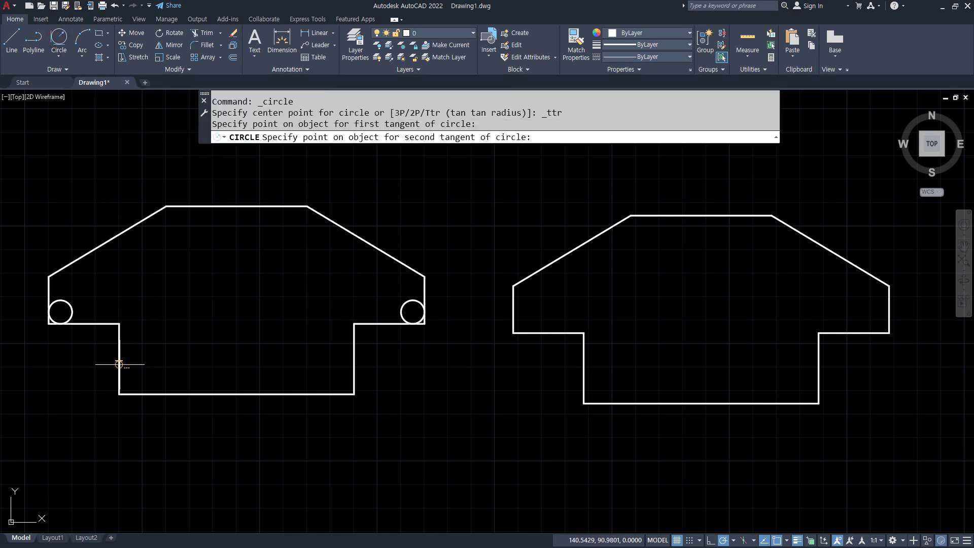
{"action": "left_click", "coordinate": [151, 394]}
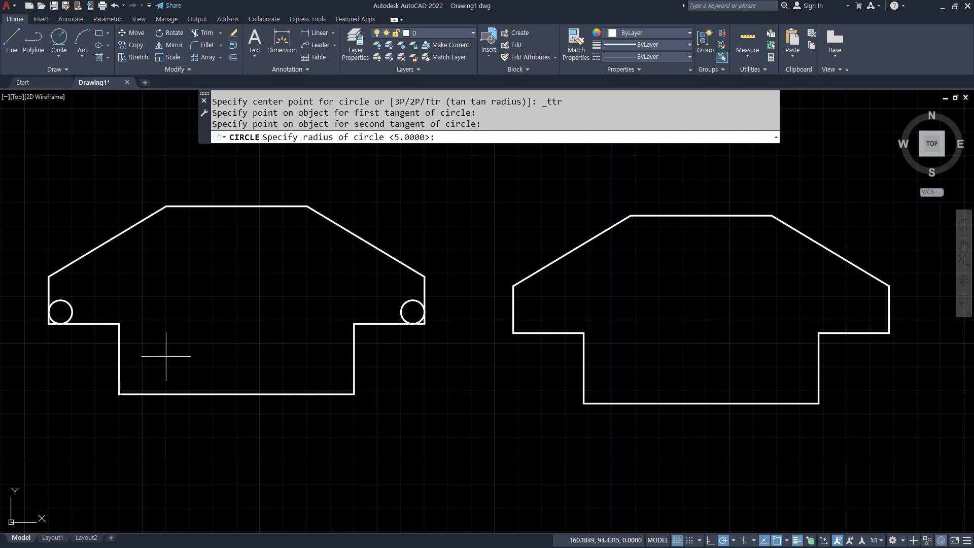
{"action": "key", "text": "Return"}
- Draw a radius 10 circle tangent to the lower-right vertical edge and the bottom edge of the outline
{"action": "left_click", "coordinate": [59, 39]}
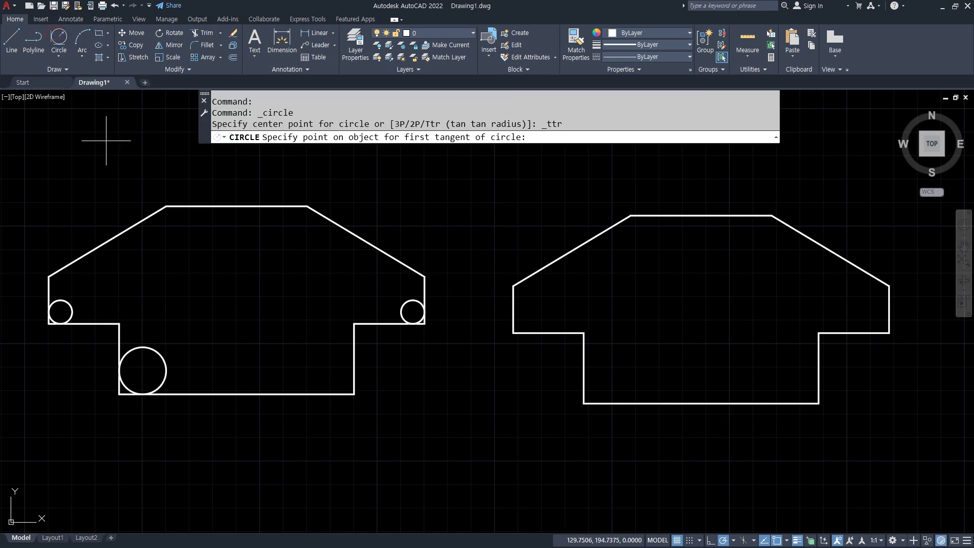
{"action": "left_click", "coordinate": [354, 347]}
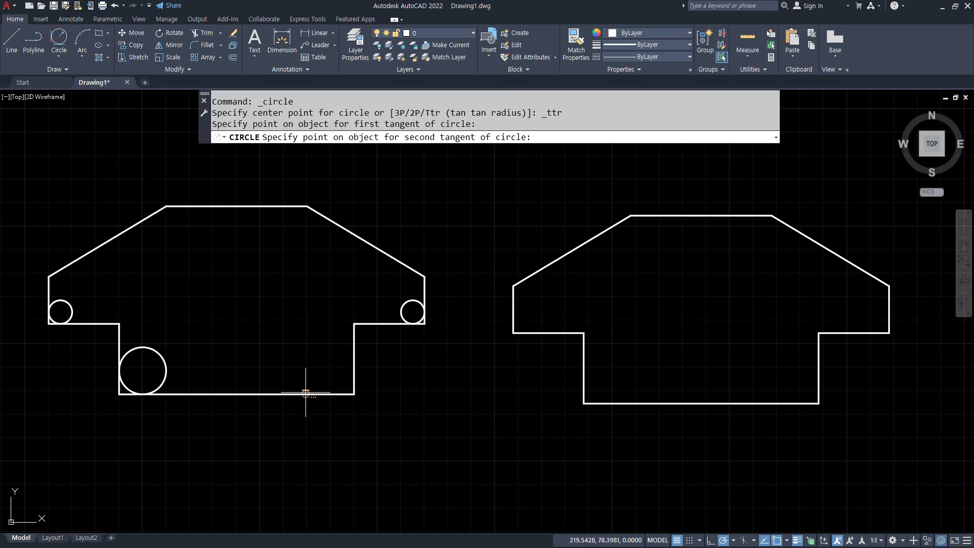
{"action": "left_click", "coordinate": [305, 394]}
{"action": "key", "text": "Return"}
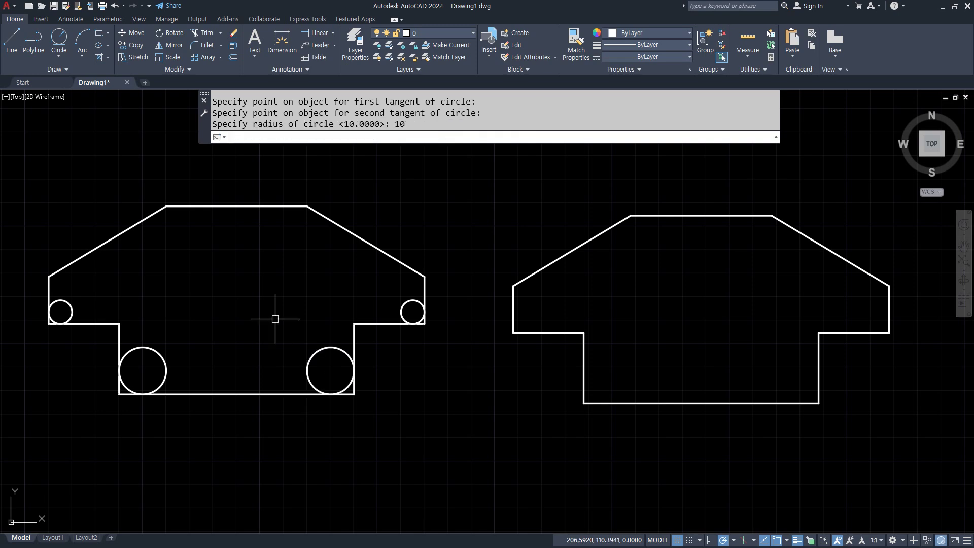
- Draw a vertical helper line from the midpoint of the bottom edge to the midpoint of the top edge
{"action": "middle_click_drag", "start_coordinate": [59, 412], "coordinate": [144, 428]}
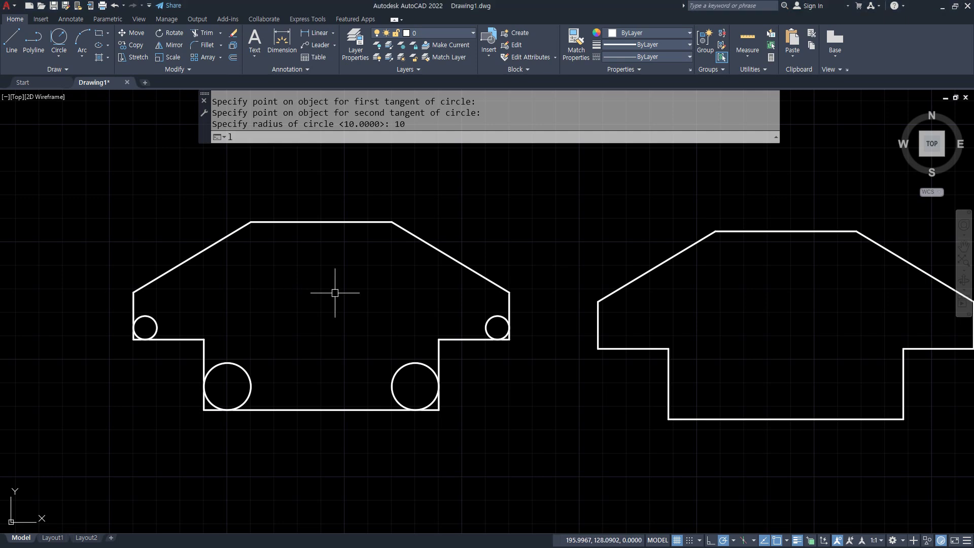
{"action": "type", "text": "l"}
{"action": "key", "text": "Return"}
{"action": "left_click", "coordinate": [323, 407]}
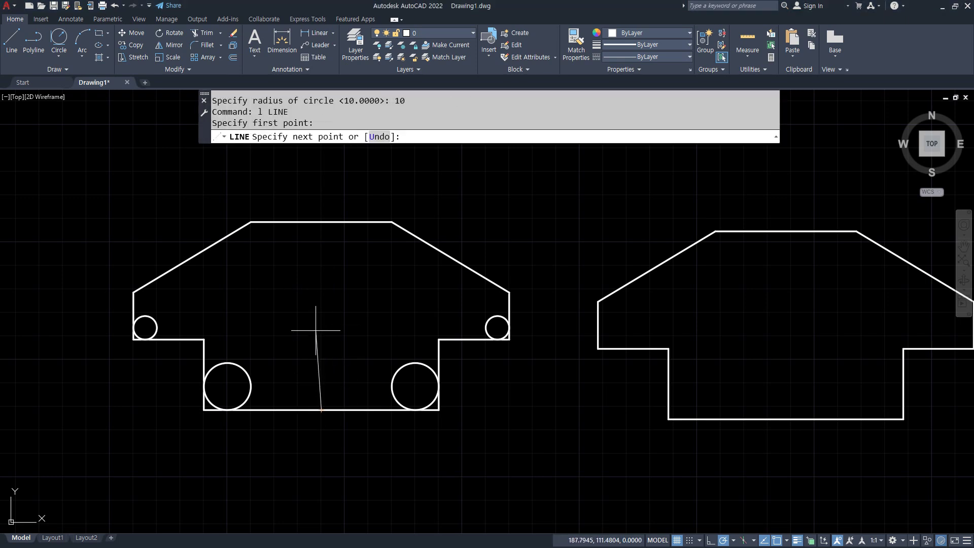
{"action": "left_click", "coordinate": [321, 223]}
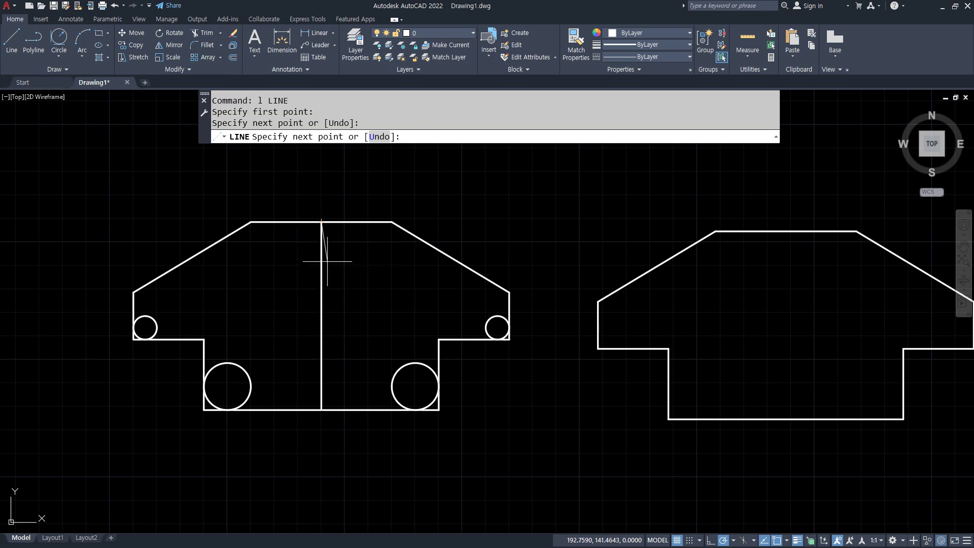
{"action": "key", "text": "Return"}
- Offset the outline's bottom edge 40 units upward as a horizontal helper line
{"action": "type", "text": "o"}
{"action": "key", "text": "Return"}
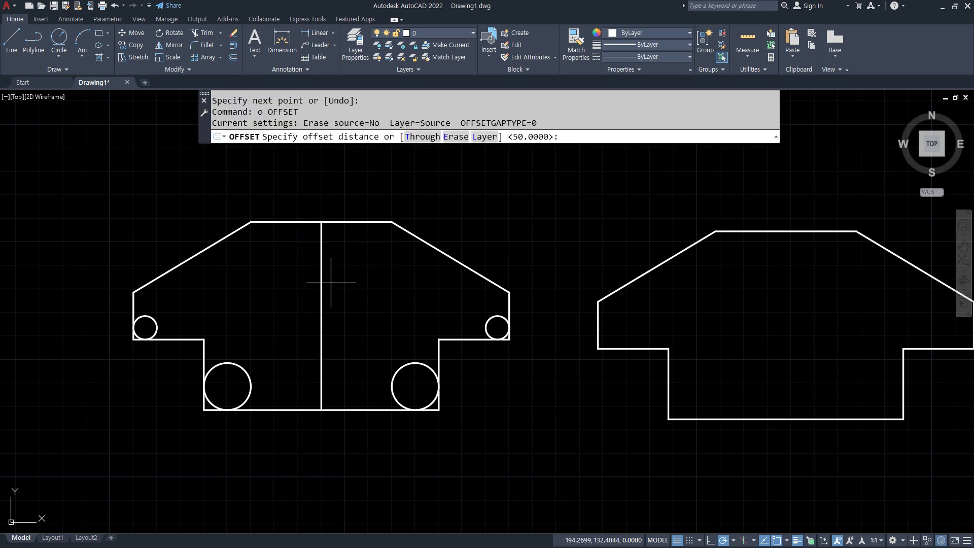
{"action": "key", "text": "Return"}
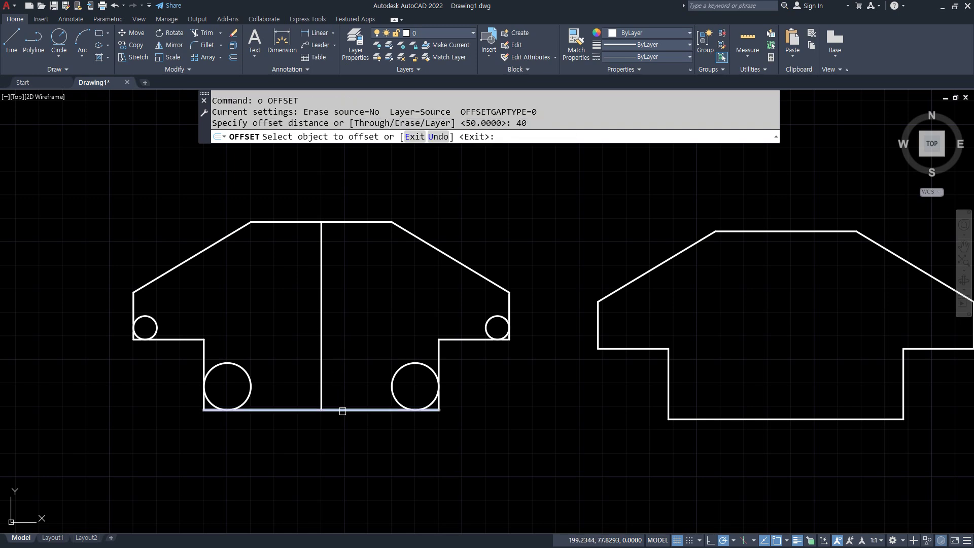
{"action": "left_click", "coordinate": [341, 410]}
{"action": "left_click", "coordinate": [340, 346]}
{"action": "key", "text": "Return"}
- Switch to the reference drawing in Chrome and examine the dimensions that locate the large central circle from the bottom edge
{"action": "mouse_move", "coordinate": [329, 332]}
{"action": "left_mouse_down"}
{"action": "mouse_move", "coordinate": [321, 335]}
{"action": "mouse_move", "coordinate": [337, 341]}
{"action": "mouse_move", "coordinate": [362, 289]}
{"action": "mouse_move", "coordinate": [366, 298]}
{"action": "left_mouse_up"}
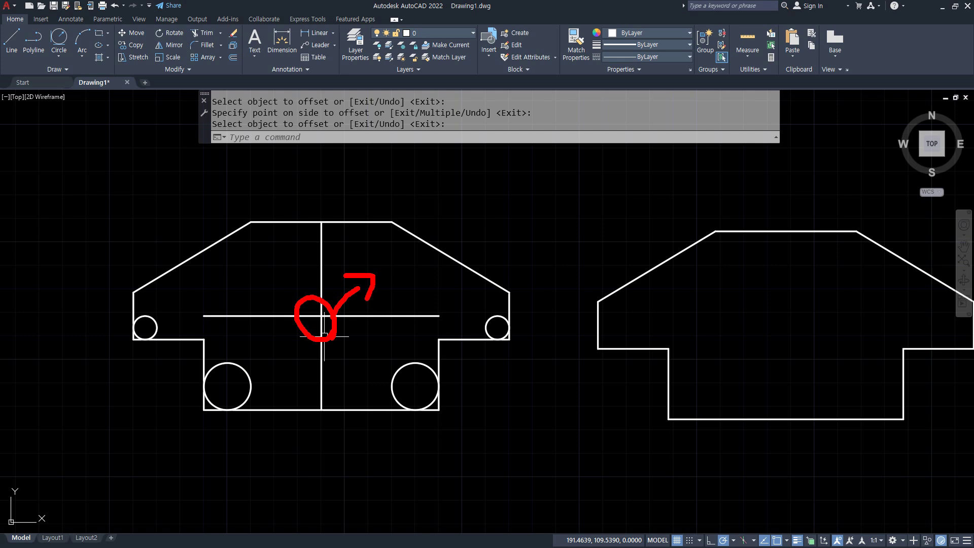
{"action": "key", "text": "Escape"}
{"action": "key", "text": "alt+Tab"}
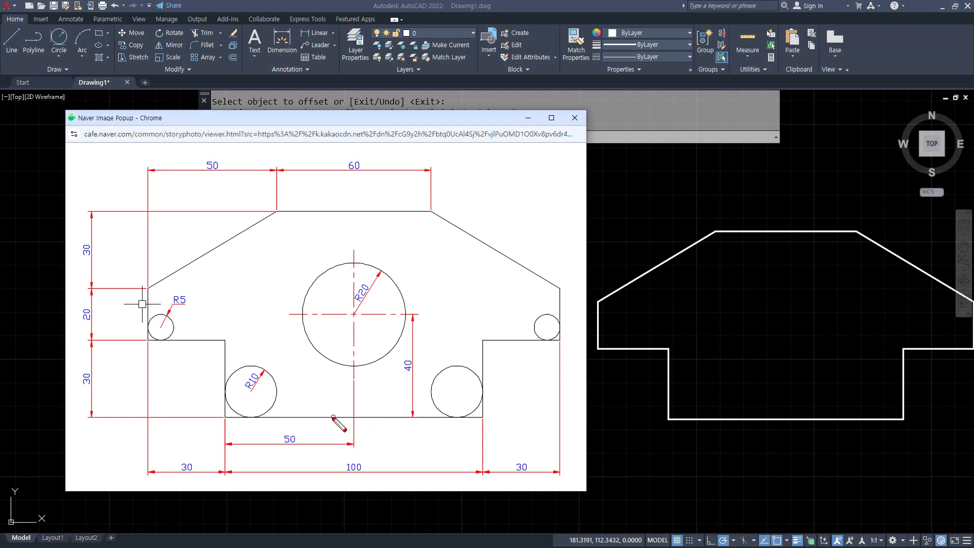
{"action": "left_click_drag", "start_coordinate": [329, 417], "coordinate": [421, 417]}
{"action": "left_click_drag", "start_coordinate": [404, 317], "coordinate": [409, 398]}
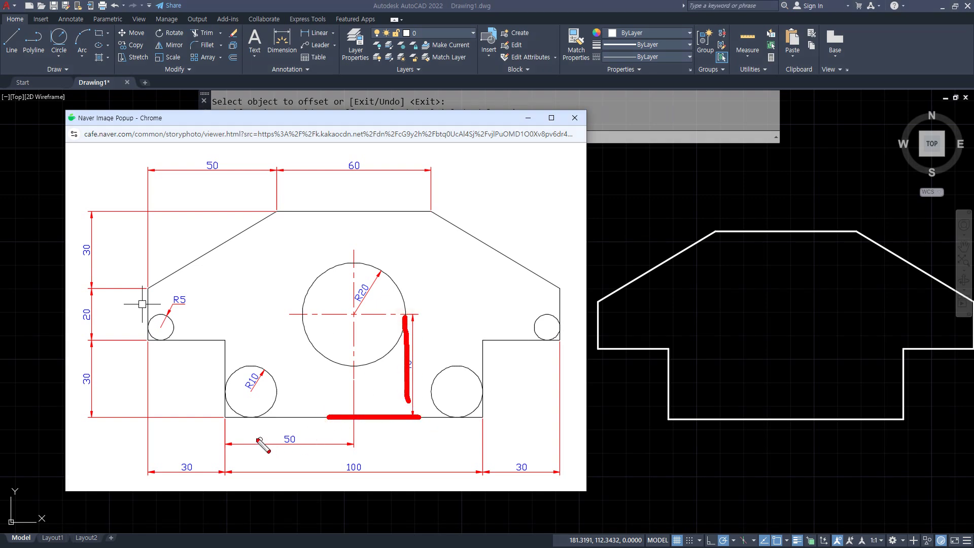
{"action": "mouse_move", "coordinate": [227, 411]}
{"action": "left_mouse_down"}
{"action": "mouse_move", "coordinate": [231, 435]}
{"action": "mouse_move", "coordinate": [470, 414]}
{"action": "mouse_move", "coordinate": [456, 439]}
{"action": "left_mouse_up"}
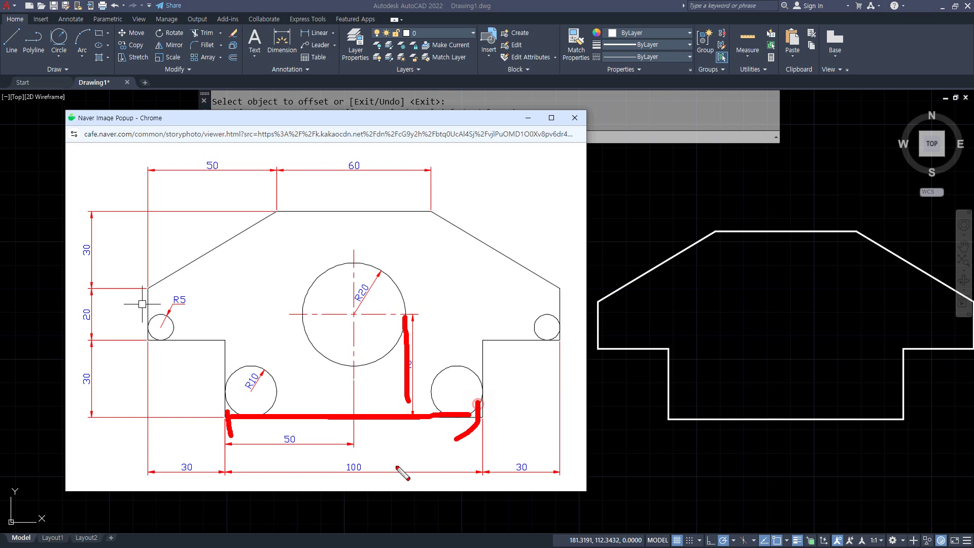
{"action": "mouse_move", "coordinate": [367, 481]}
{"action": "left_mouse_down"}
{"action": "mouse_move", "coordinate": [338, 469]}
{"action": "mouse_move", "coordinate": [366, 456]}
{"action": "left_mouse_up"}
{"action": "left_click_drag", "start_coordinate": [353, 320], "coordinate": [354, 432]}
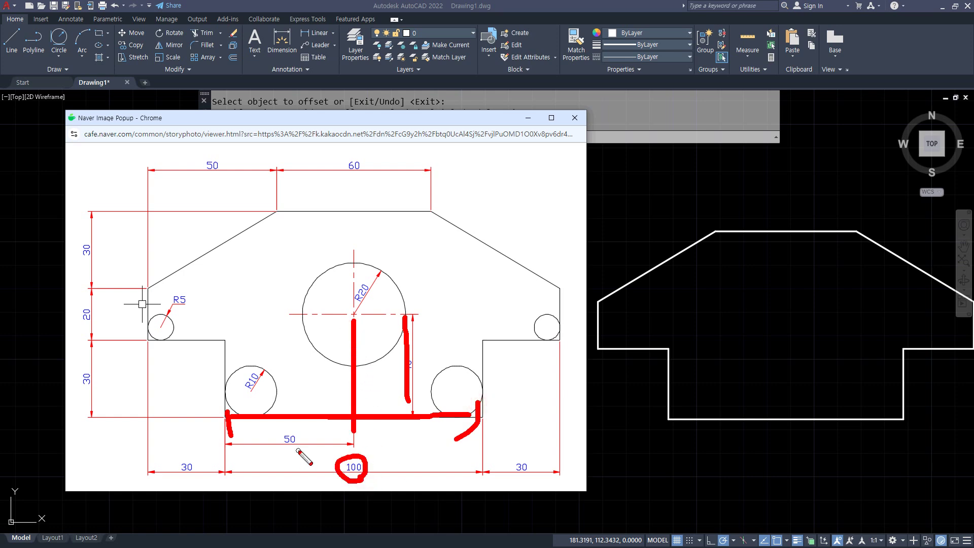
{"action": "mouse_move", "coordinate": [299, 452]}
{"action": "left_mouse_down"}
{"action": "mouse_move", "coordinate": [279, 416]}
{"action": "mouse_move", "coordinate": [288, 441]}
{"action": "left_mouse_up"}
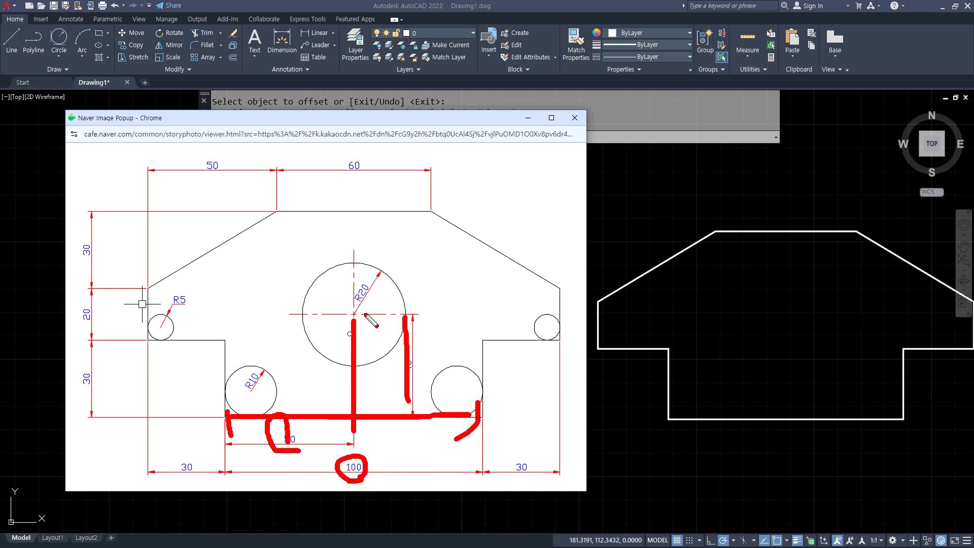
{"action": "key", "text": "Escape"}
{"action": "left_click_drag", "start_coordinate": [411, 122], "coordinate": [0, 152]}
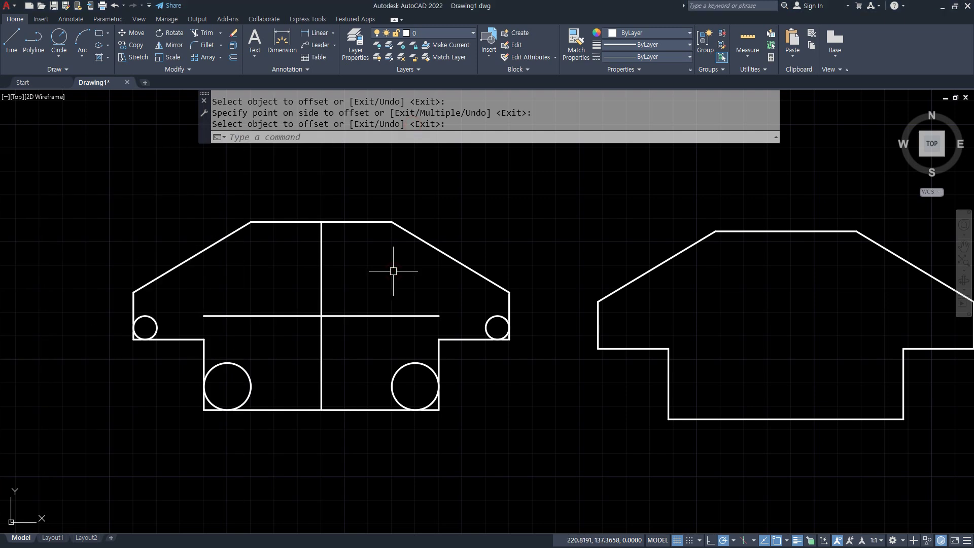
- Draw a radius 20 circle centred on the intersection of the two helper lines
{"action": "type", "text": "c"}
{"action": "key", "text": "Return"}
{"action": "left_click", "coordinate": [321, 316]}
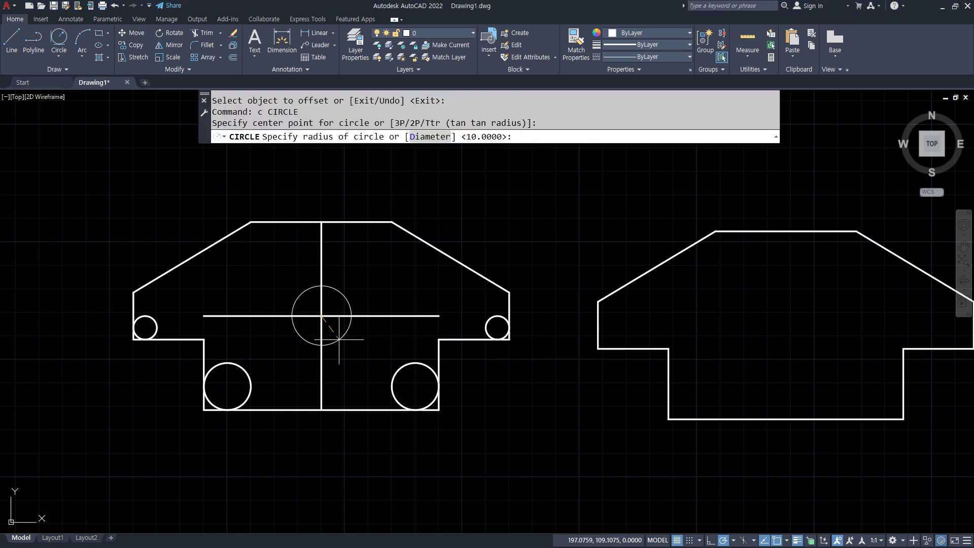
{"action": "key", "text": "Return"}
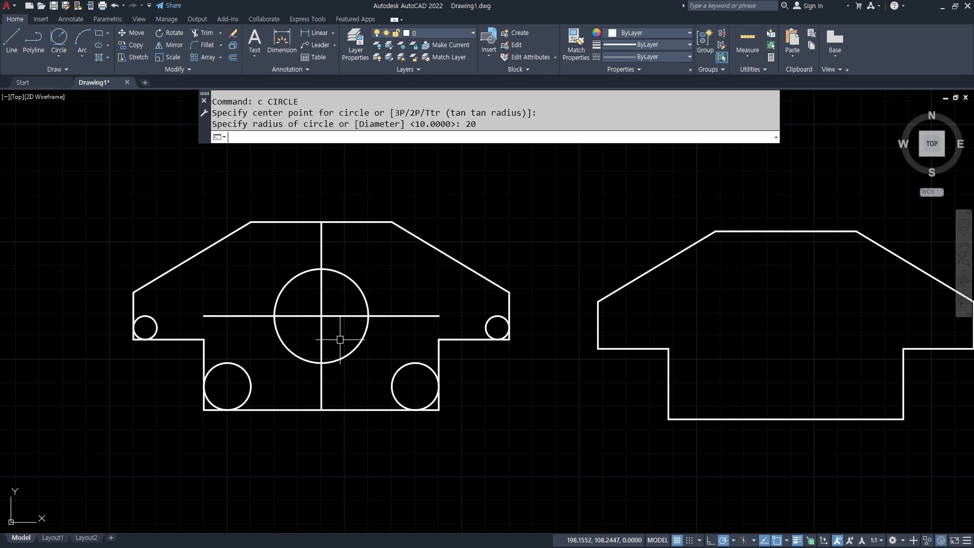
- Erase the vertical and horizontal helper lines crossing at the large circle's centre
{"action": "left_click", "coordinate": [340, 339]}
{"action": "left_click", "coordinate": [311, 305]}
{"action": "type", "text": "e"}
{"action": "key", "text": "Return"}
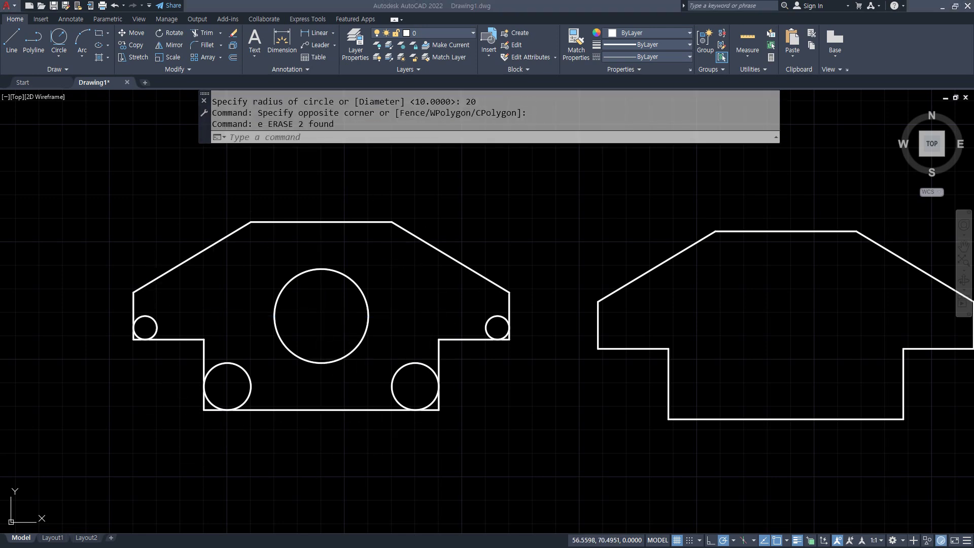
- Switch to the exercise page in Chrome and examine the vertical and horizontal dimensions of the round figure with squares and circles
{"action": "key", "text": "alt+Tab"}
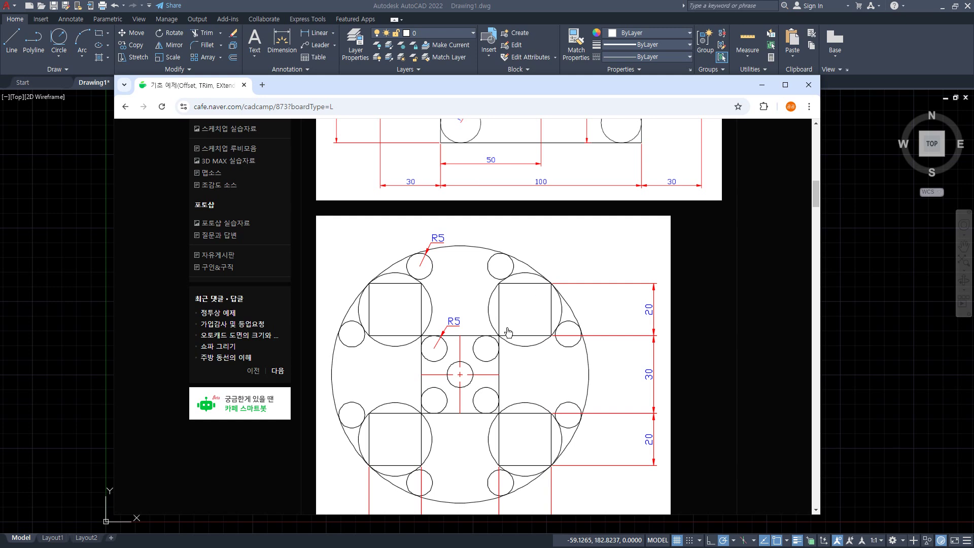
{"action": "left_click_drag", "start_coordinate": [558, 78], "coordinate": [536, 25]}
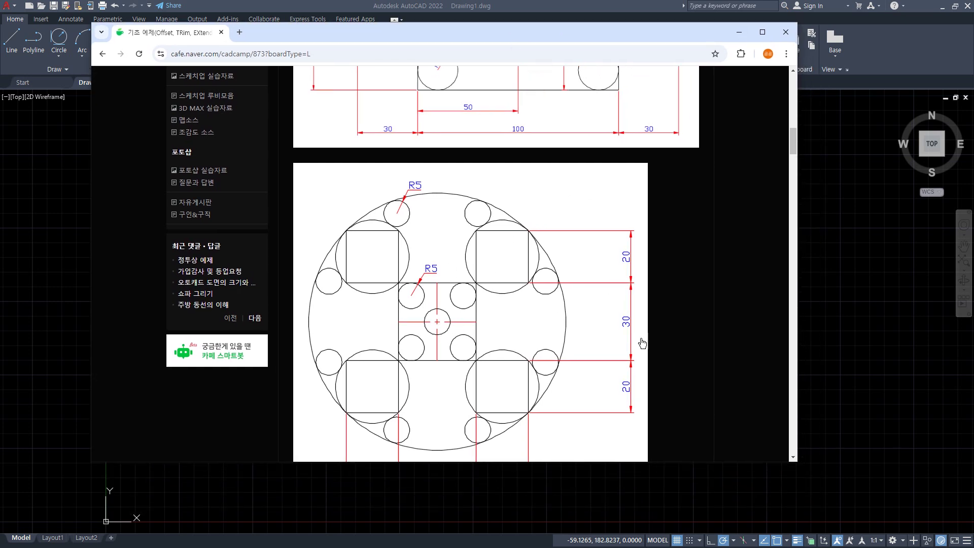
{"action": "mouse_move", "coordinate": [628, 406]}
{"action": "left_mouse_down"}
{"action": "mouse_move", "coordinate": [592, 217]}
{"action": "mouse_move", "coordinate": [647, 404]}
{"action": "left_mouse_up"}
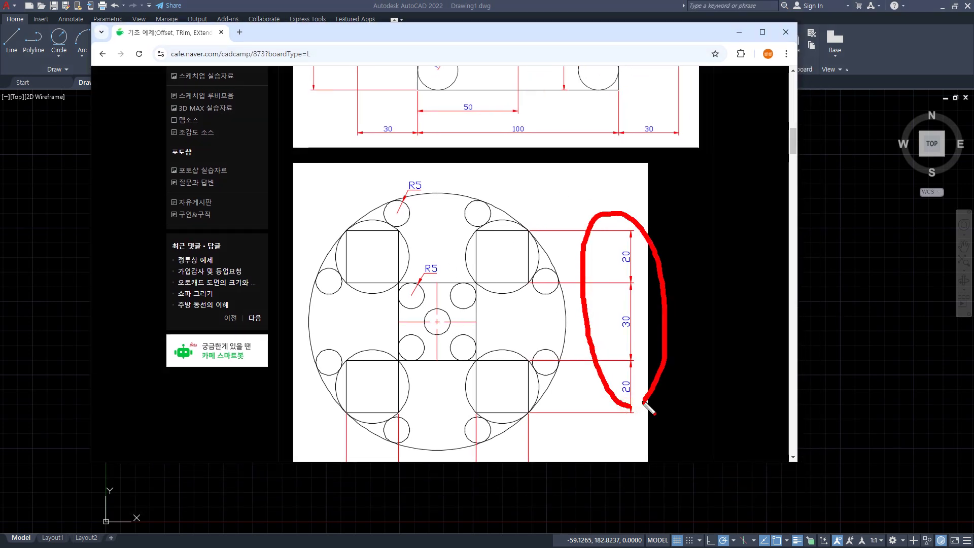
{"action": "scroll", "coordinate": [671, 371], "scroll_direction": "down", "scroll_amount": 1}
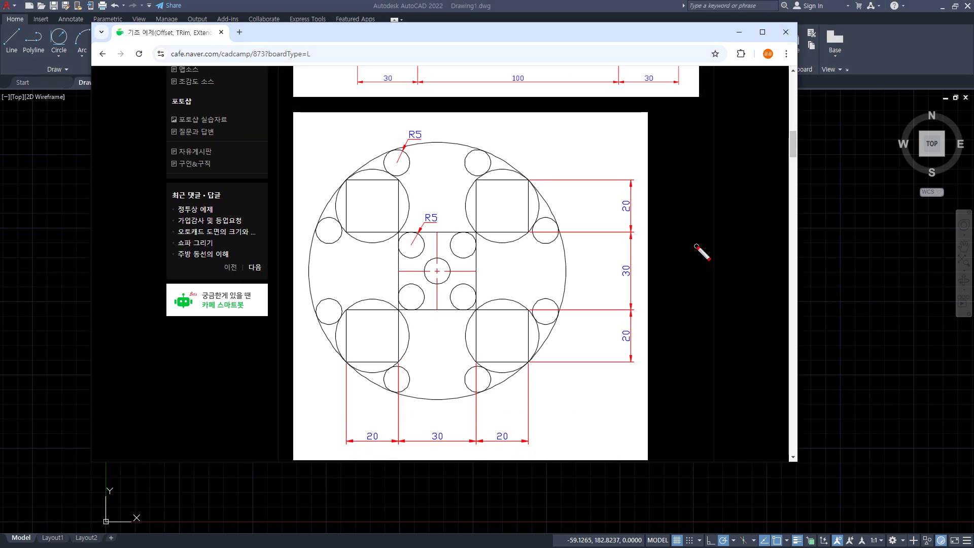
{"action": "mouse_move", "coordinate": [690, 249]}
{"action": "left_mouse_down"}
{"action": "mouse_move", "coordinate": [703, 265]}
{"action": "mouse_move", "coordinate": [697, 286]}
{"action": "left_mouse_up"}
{"action": "left_click_drag", "start_coordinate": [714, 266], "coordinate": [730, 267]}
{"action": "mouse_move", "coordinate": [413, 444]}
{"action": "left_mouse_down"}
{"action": "mouse_move", "coordinate": [407, 455]}
{"action": "mouse_move", "coordinate": [431, 483]}
{"action": "left_mouse_up"}
{"action": "left_click_drag", "start_coordinate": [460, 453], "coordinate": [457, 456]}
{"action": "key", "text": "Escape"}
{"action": "key", "text": "alt+Tab"}
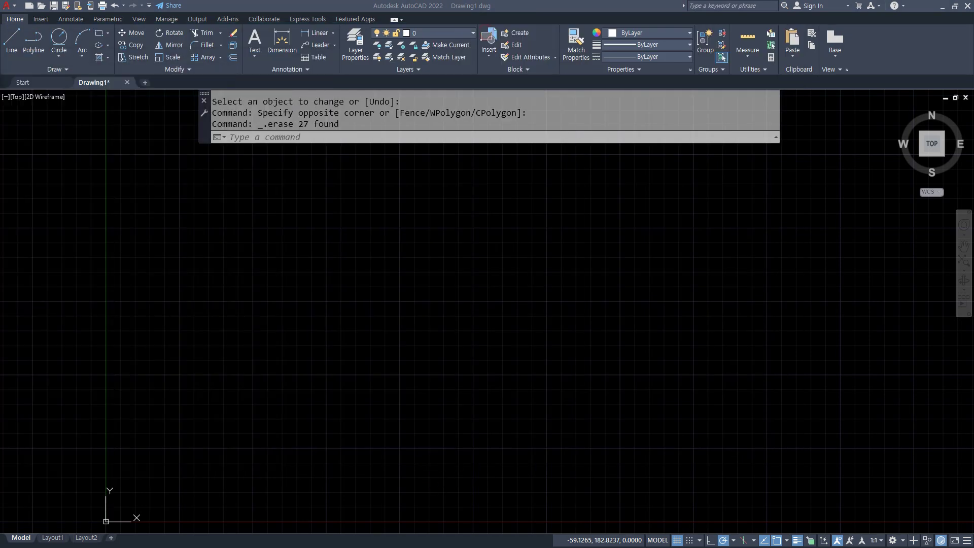
- Start a line from a free point above and to the right of the origin in the empty drawing
{"action": "scroll", "coordinate": [294, 413], "scroll_direction": "down", "scroll_amount": 2}
{"action": "middle_click_drag", "start_coordinate": [294, 413], "coordinate": [256, 348]}
{"action": "scroll", "coordinate": [252, 355], "scroll_direction": "up", "scroll_amount": 2}
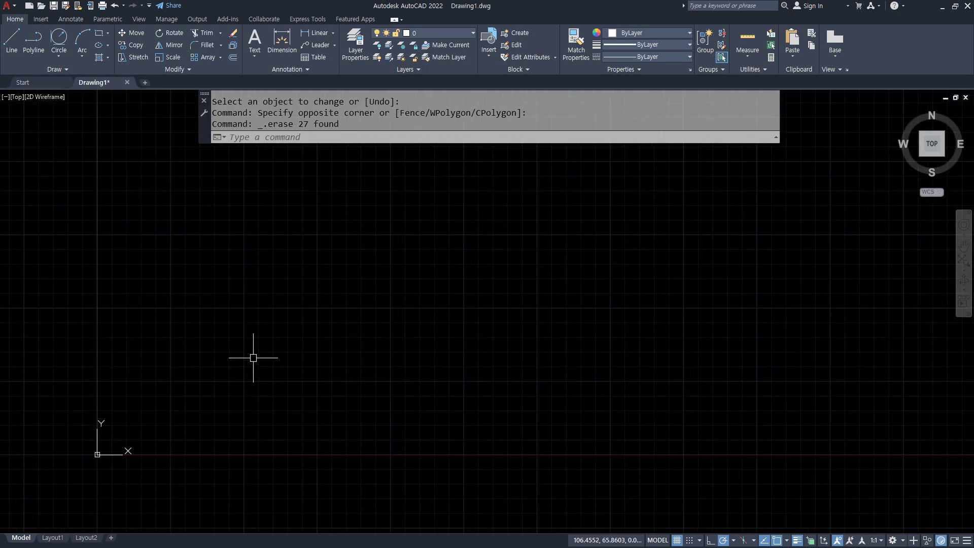
{"action": "type", "text": "LINE"}
{"action": "key", "text": "Return"}
{"action": "left_click", "coordinate": [254, 405]}
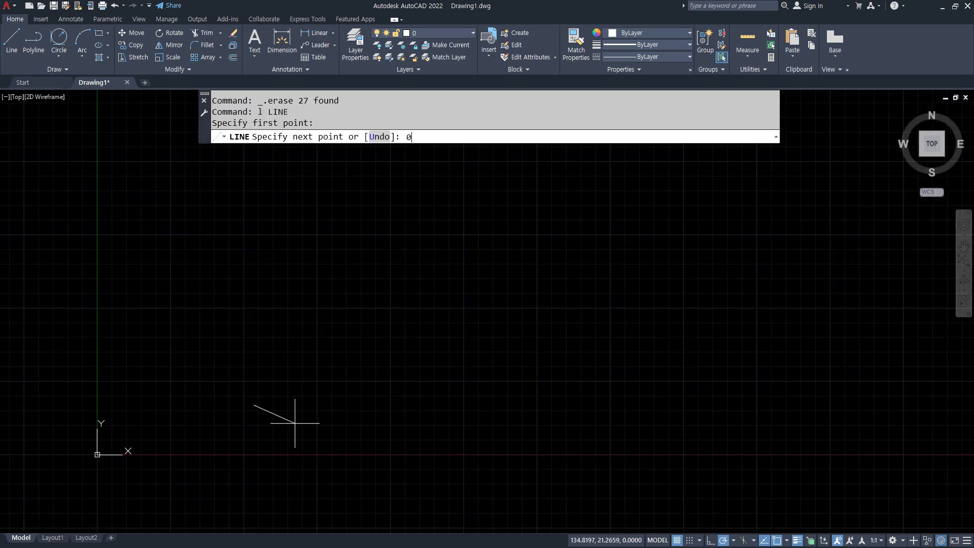
{"action": "type", "text": "0<0"}
{"action": "key", "text": "Return"}
{"action": "type", "text": "@"}
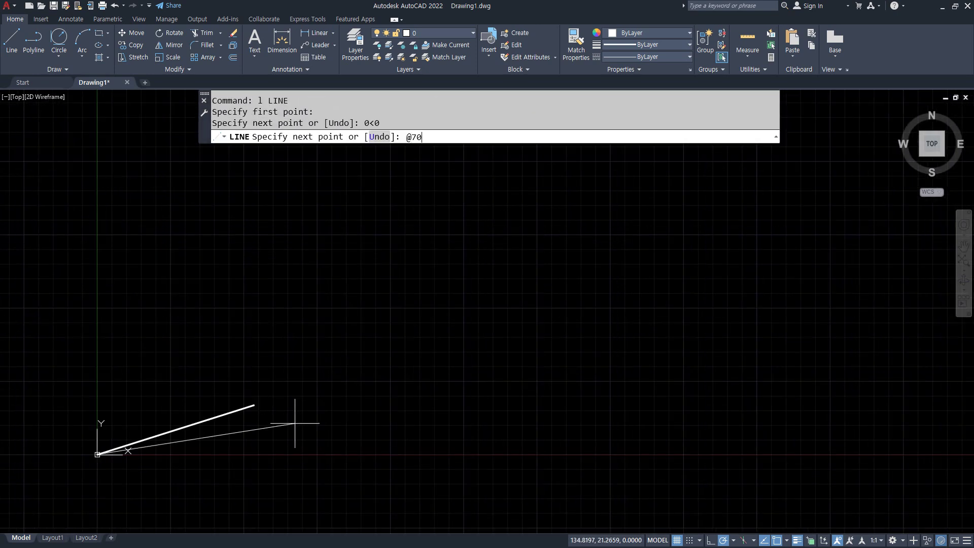
{"action": "type", "text": "70<90_u"}
{"action": "key", "text": "Return"}
{"action": "type", "text": "_u"}
{"action": "key", "text": "Return"}
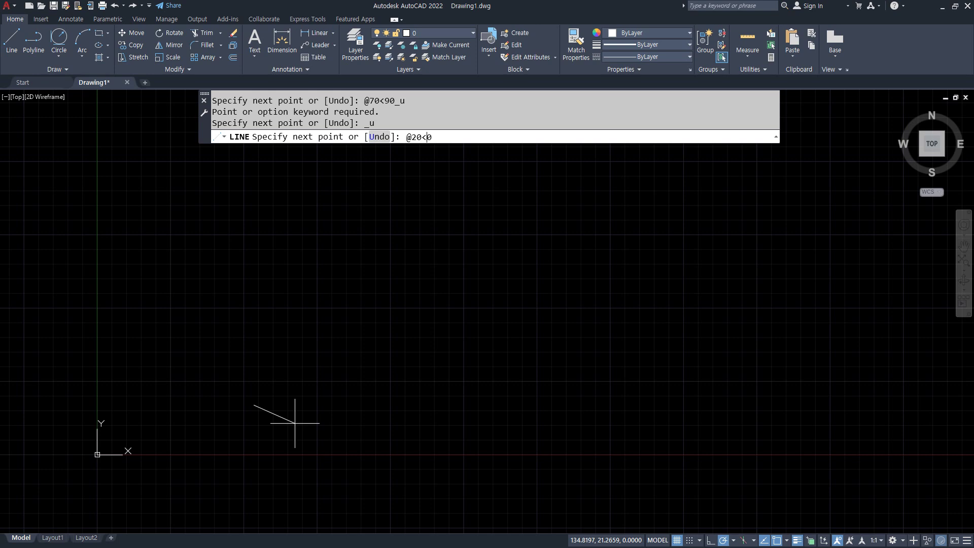
- From the line's start point, draw consecutive segments 20 to the right, 70 up, 20 to the left and 20 down
{"action": "key", "text": "Return"}
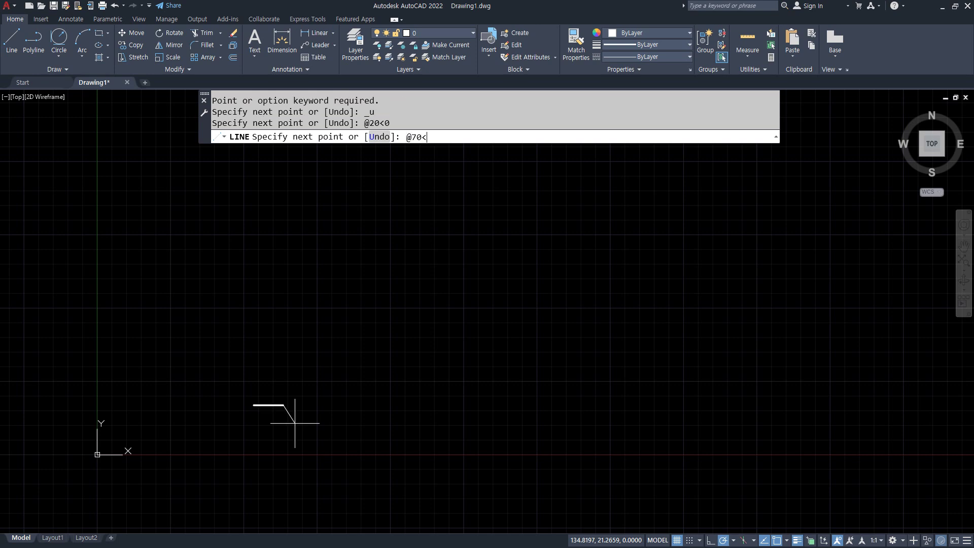
{"action": "key", "text": "Return"}
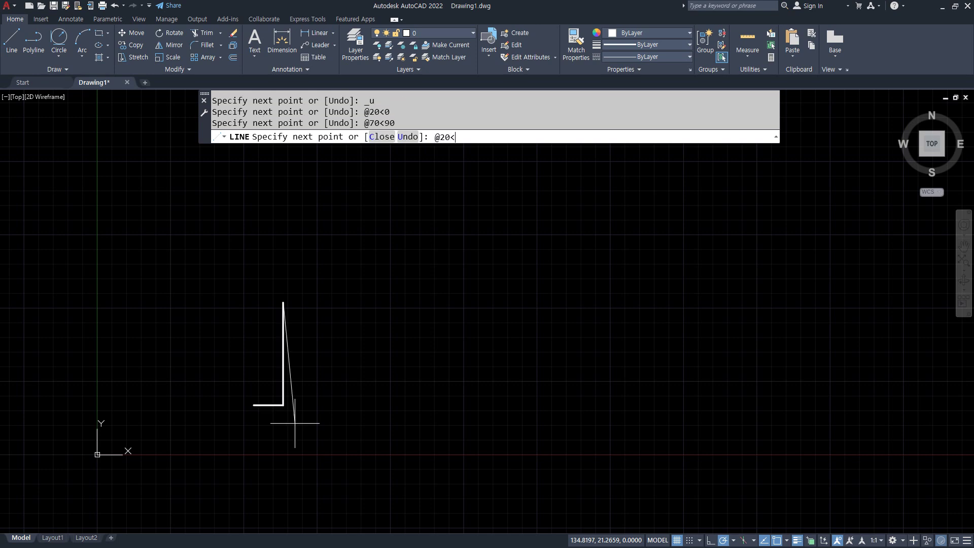
{"action": "type", "text": "@20<180"}
{"action": "key", "text": "Return"}
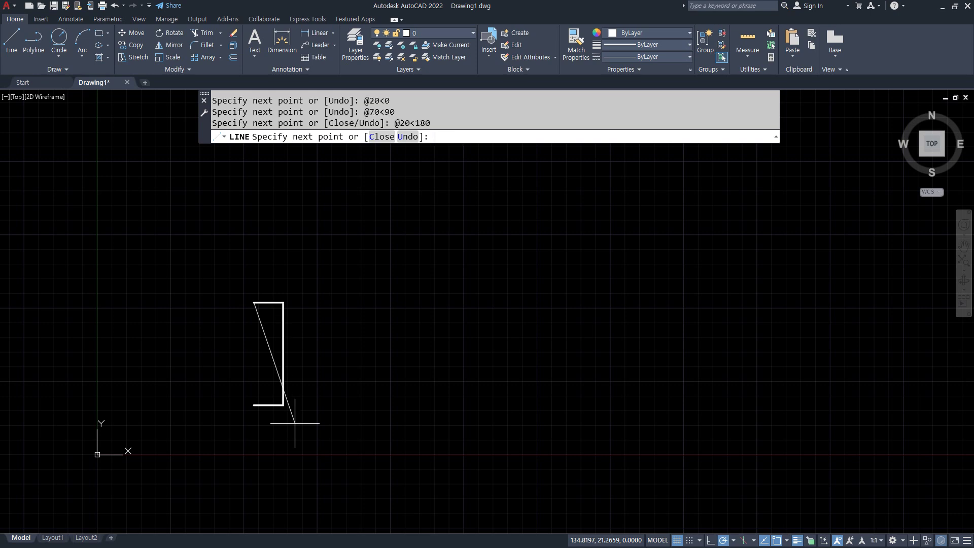
{"action": "type", "text": "@20<-90"}
{"action": "key", "text": "Return"}
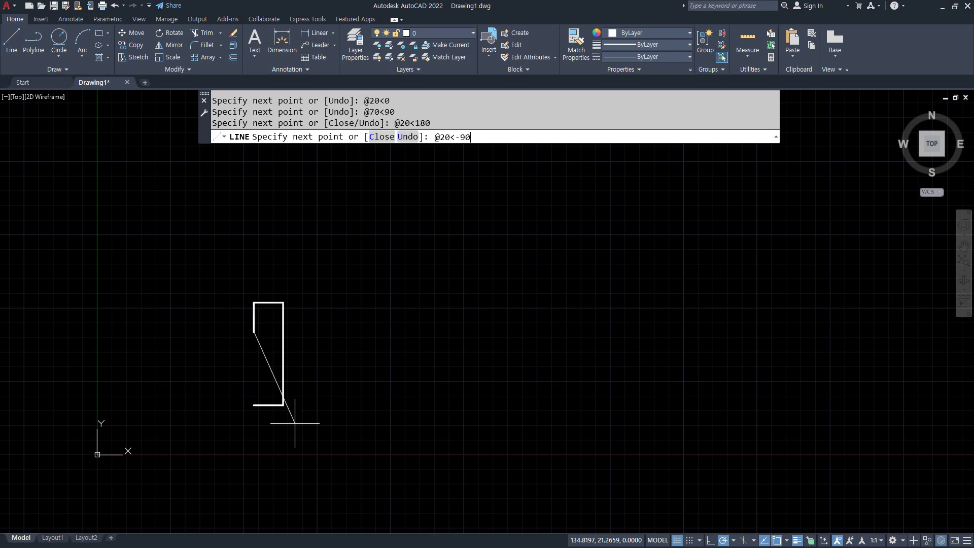
- Continue the line chain with segments 70 to the right, 20 up, 20 to the left and 70 down
{"action": "type", "text": "@"}
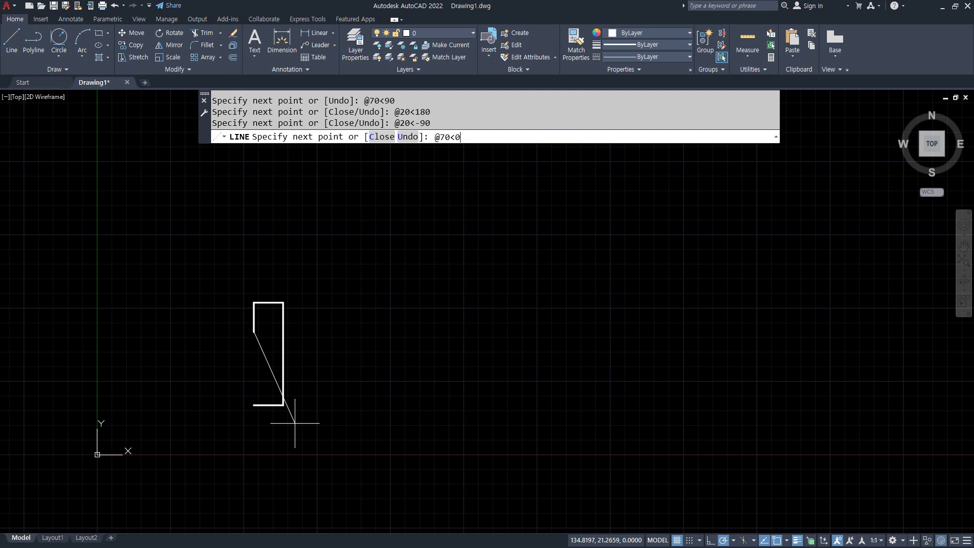
{"action": "key", "text": "Return"}
{"action": "type", "text": "@20<"}
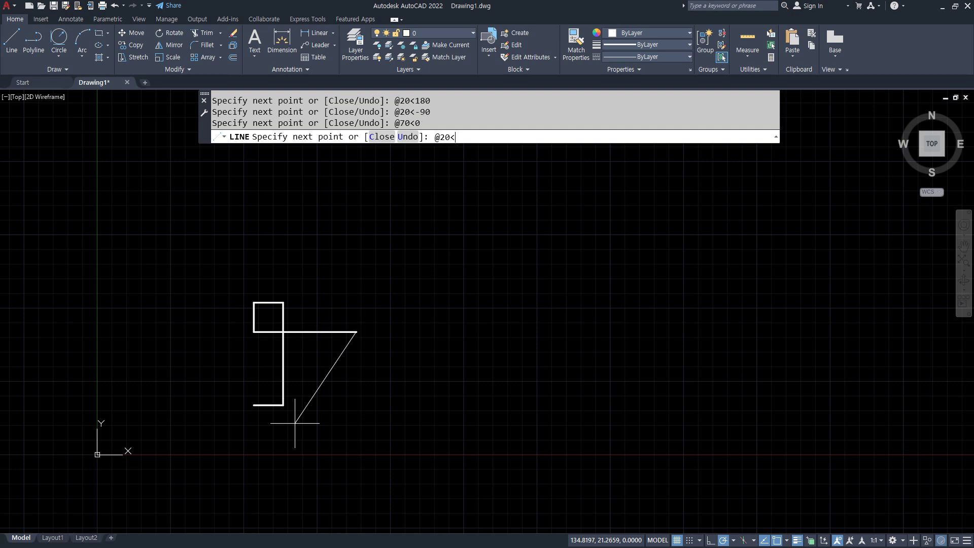
{"action": "type", "text": "90"}
{"action": "key", "text": "Return"}
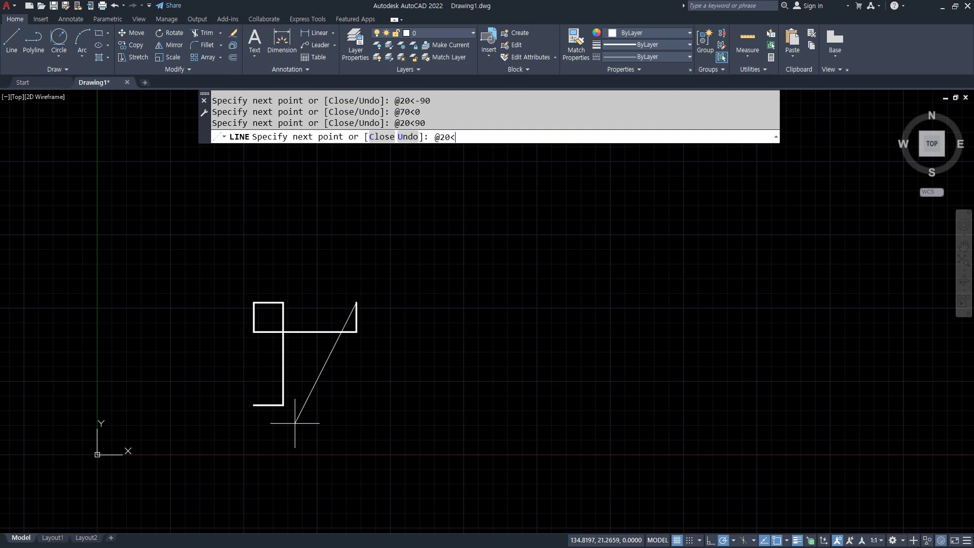
{"action": "key", "text": "Return"}
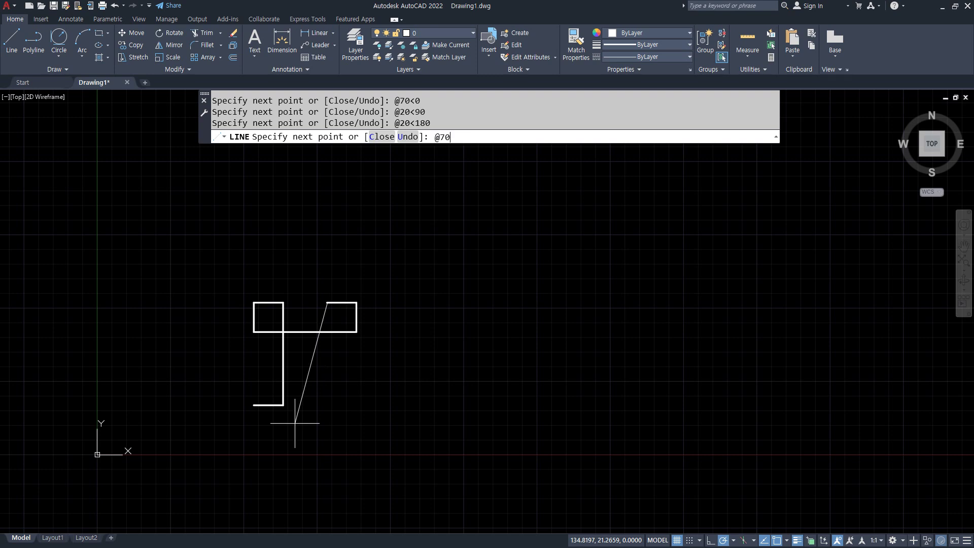
{"action": "type", "text": "@70<-90"}
{"action": "key", "text": "Return"}
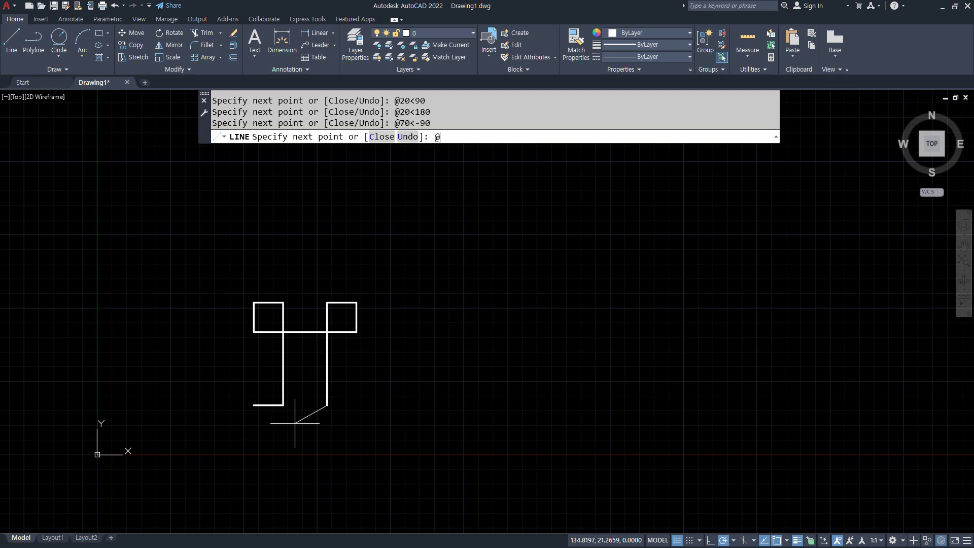
- Complete the four-square outline with segments 20 to the right, 20 up and 70 to the left, and close it
{"action": "type", "text": "@20<0"}
{"action": "key", "text": "Return"}
{"action": "type", "text": "@20<90"}
{"action": "key", "text": "Return"}
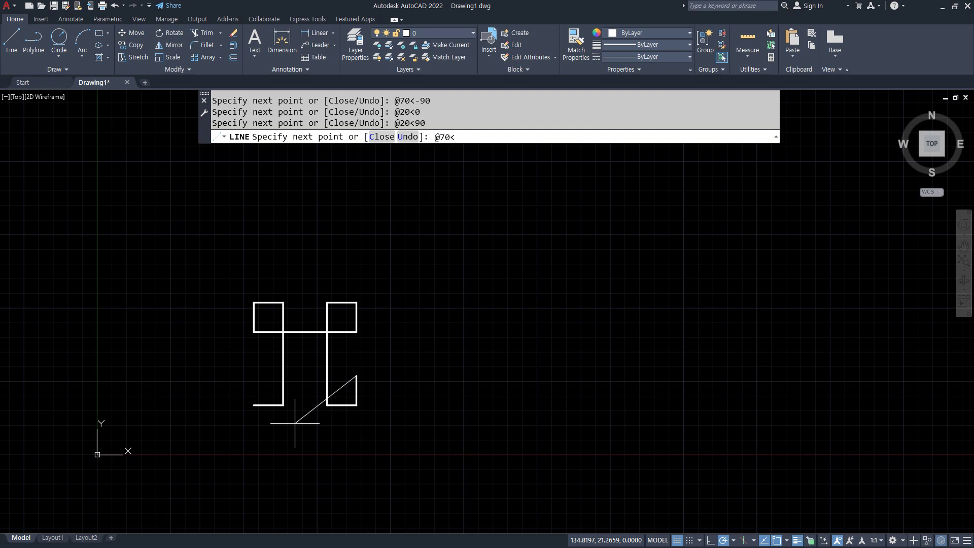
{"action": "type", "text": "@70<180"}
{"action": "key", "text": "Return"}
{"action": "type", "text": "c"}
{"action": "key", "text": "Return"}
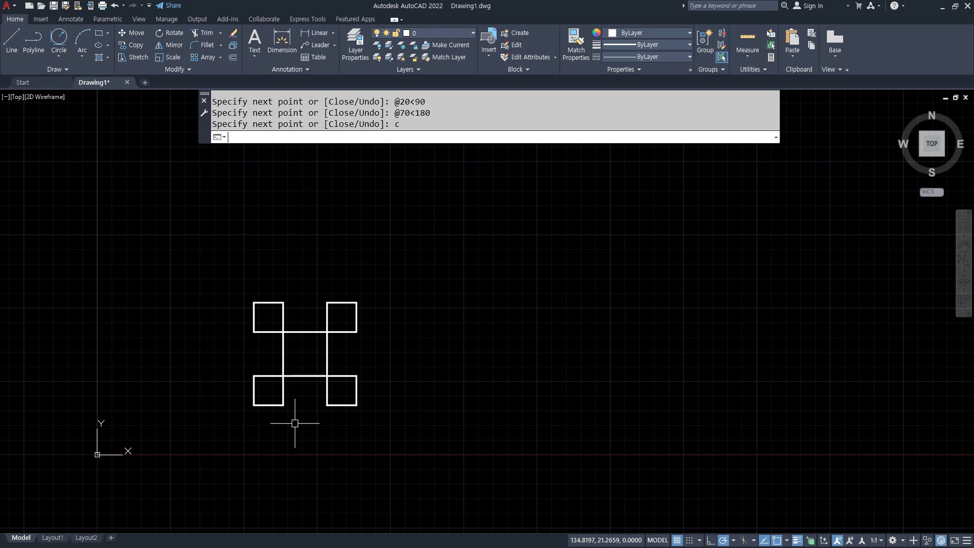
- To the right of the finished figure, draw a vertical line about 92 long and a horizontal line about 108 long from its lower end
{"action": "scroll", "coordinate": [344, 477], "scroll_direction": "up", "scroll_amount": 2}
{"action": "mouse_move", "coordinate": [386, 426]}
{"action": "middle_mouse_down"}
{"action": "mouse_move", "coordinate": [309, 447]}
{"action": "mouse_move", "coordinate": [361, 459]}
{"action": "middle_mouse_up"}
{"action": "type", "text": "l"}
{"action": "key", "text": "Return"}
{"action": "left_click", "coordinate": [466, 213]}
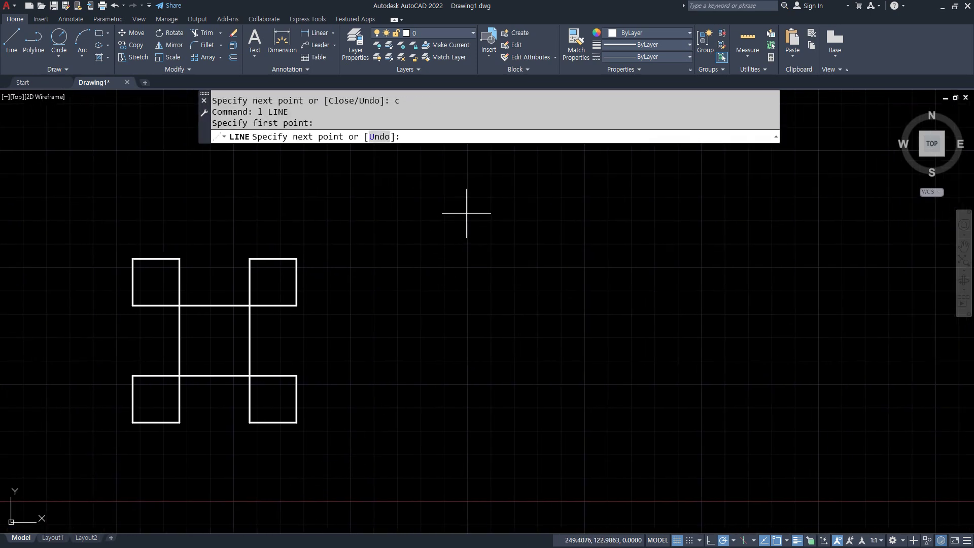
{"action": "left_click", "coordinate": [466, 430]}
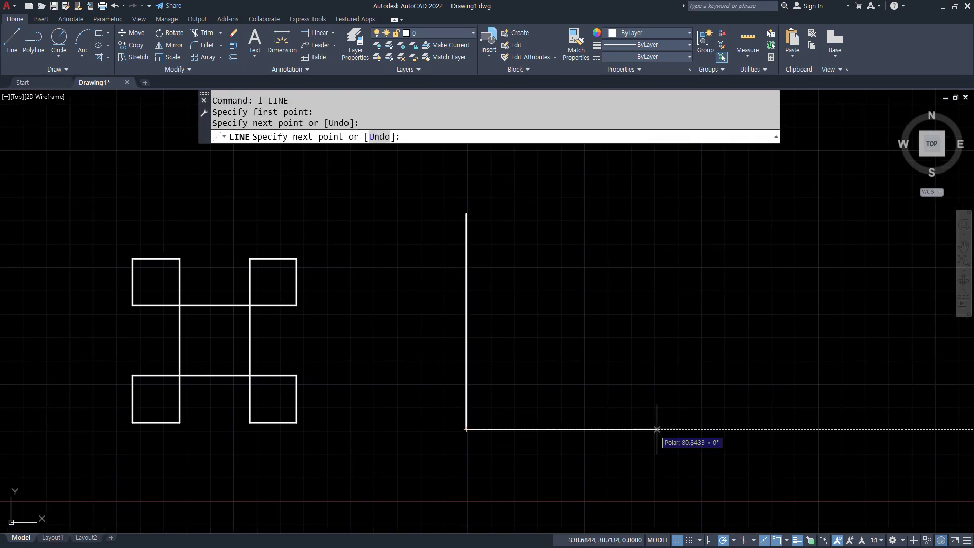
{"action": "left_click", "coordinate": [717, 430]}
{"action": "key", "text": "Return"}
- Offset the vertical line 70 to the right and the horizontal line 70 upward
{"action": "type", "text": "o"}
{"action": "key", "text": "Return"}
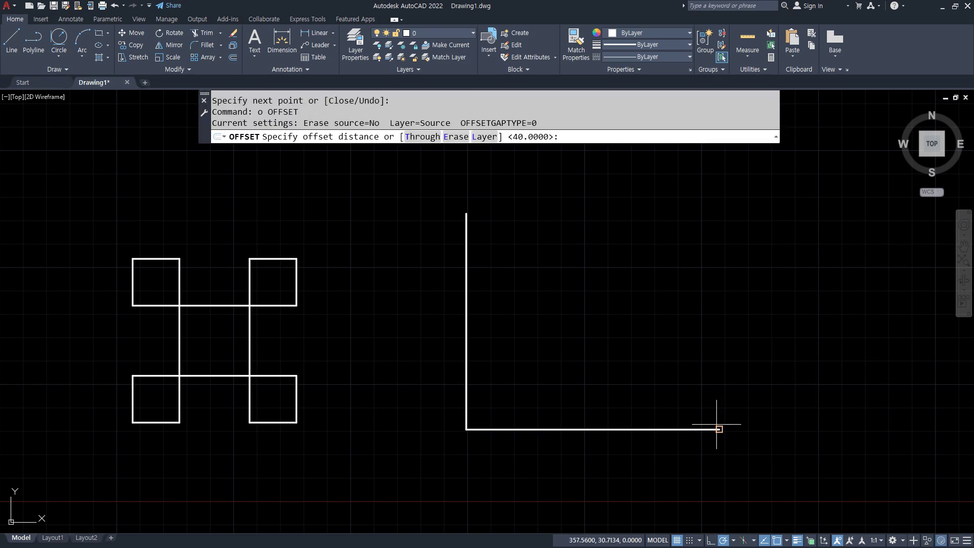
{"action": "type", "text": "70"}
{"action": "key", "text": "Return"}
{"action": "left_click", "coordinate": [466, 362]}
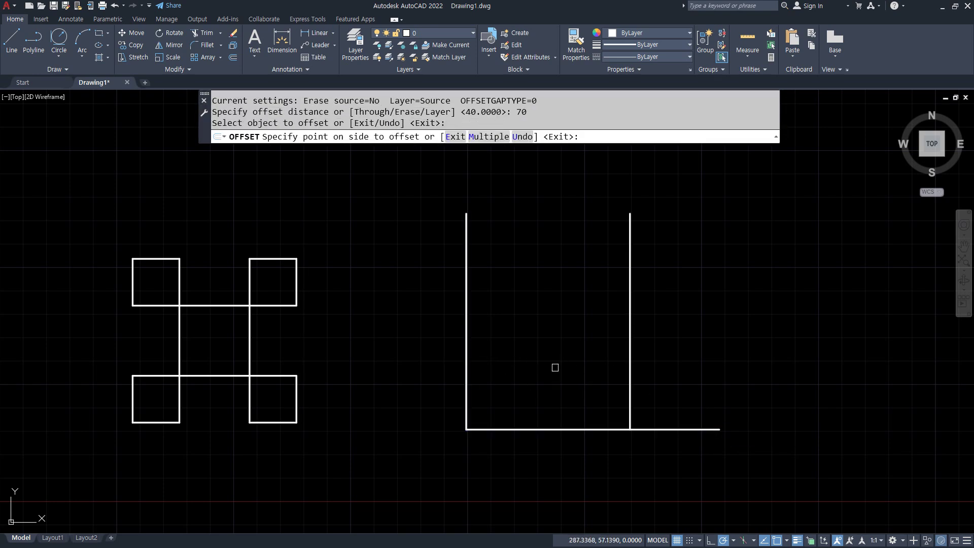
{"action": "left_click", "coordinate": [555, 365]}
{"action": "left_click", "coordinate": [555, 429]}
{"action": "left_click", "coordinate": [556, 414]}
{"action": "key", "text": "Return"}
- Trim the line ends that overhang the crossing lines, leaving only the 70 by 70 square
{"action": "type", "text": "tr TRIM"}
{"action": "key", "text": "Return"}
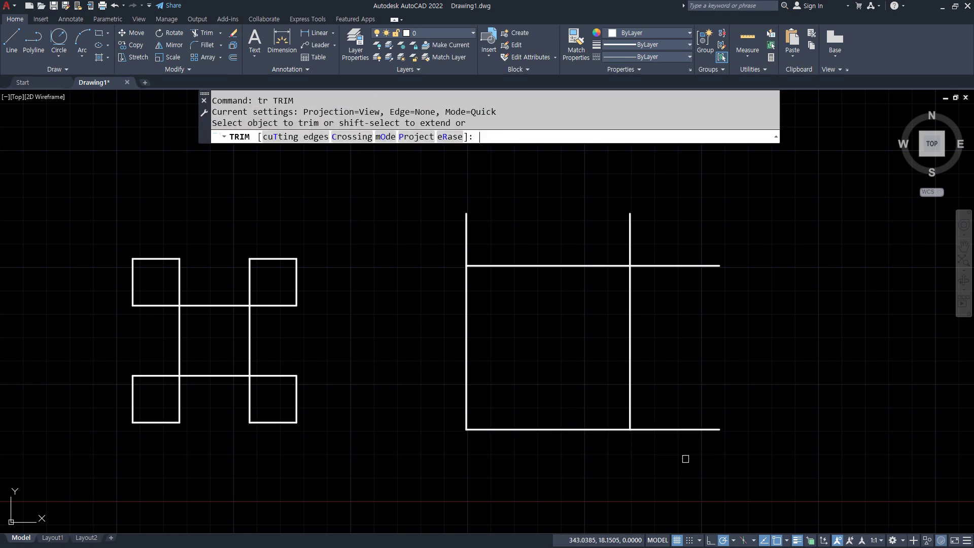
{"action": "mouse_move", "coordinate": [670, 239]}
{"action": "left_mouse_down"}
{"action": "mouse_move", "coordinate": [687, 460]}
{"action": "mouse_move", "coordinate": [446, 239]}
{"action": "left_mouse_up"}
{"action": "key", "text": "Return"}
{"action": "key", "text": "Return"}
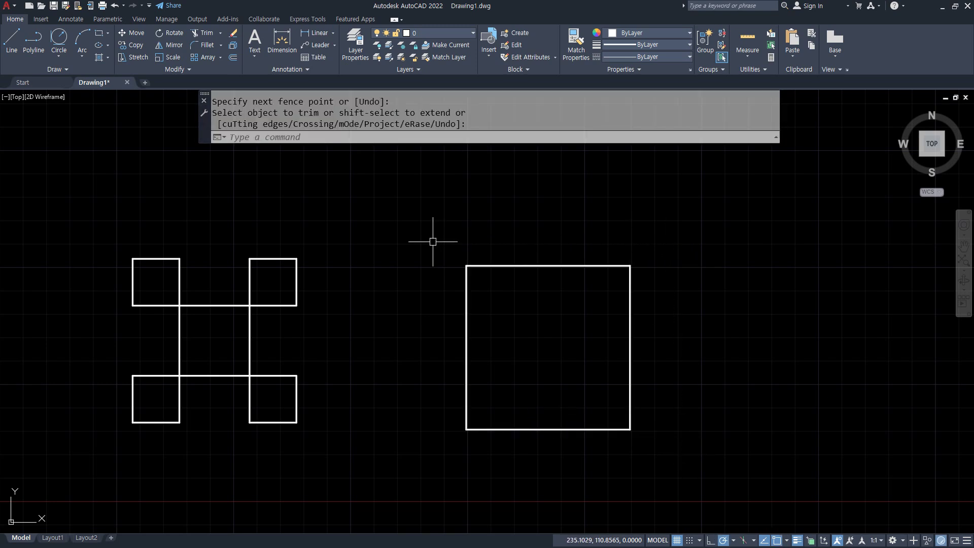
- Offset all four sides of the 70 by 70 square inward by 20
{"action": "type", "text": "o"}
{"action": "key", "text": "Return"}
{"action": "type", "text": "20"}
{"action": "key", "text": "Return"}
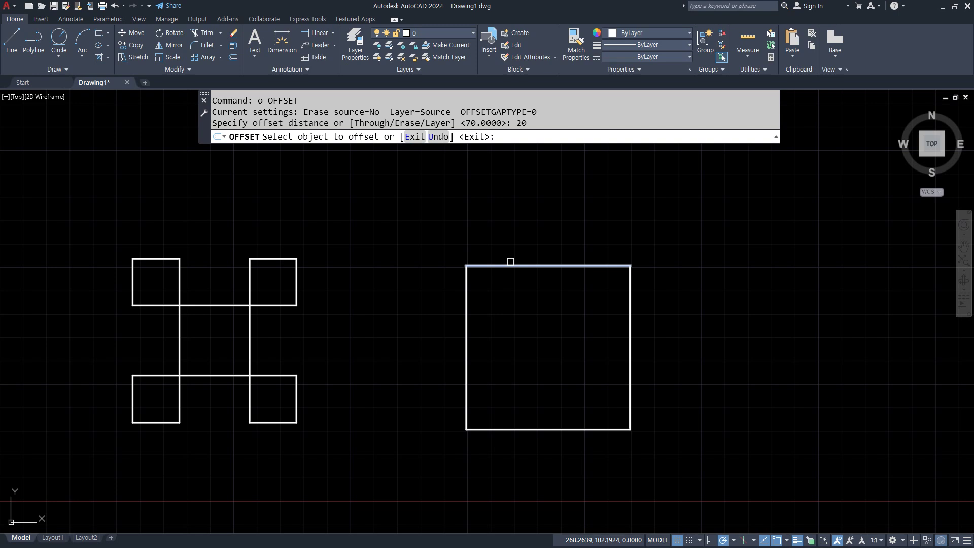
{"action": "left_click", "coordinate": [511, 266]}
{"action": "left_click", "coordinate": [522, 315]}
{"action": "left_click", "coordinate": [466, 377]}
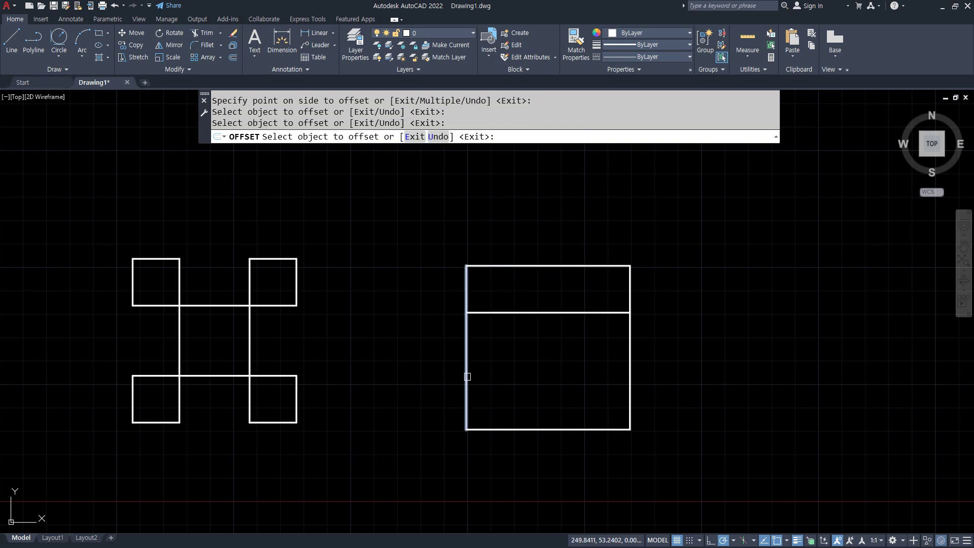
{"action": "left_click", "coordinate": [530, 404]}
{"action": "left_click", "coordinate": [539, 430]}
{"action": "left_click", "coordinate": [556, 364]}
{"action": "left_click", "coordinate": [627, 339]}
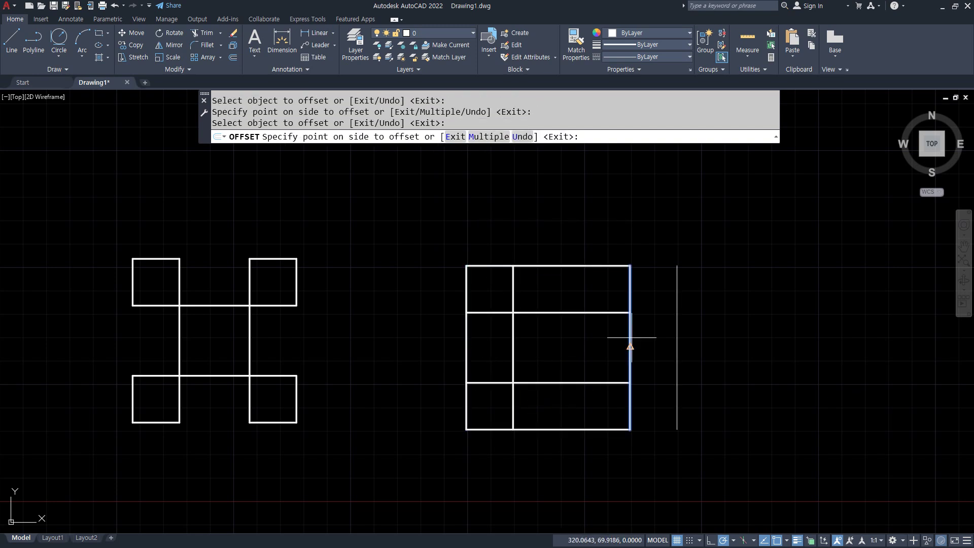
{"action": "left_click", "coordinate": [583, 348]}
{"action": "key", "text": "Return"}
- Trim the middle portion of each outer side of the square, leaving four corner squares joined by the inner lines
{"action": "type", "text": "tr"}
{"action": "key", "text": "Return"}
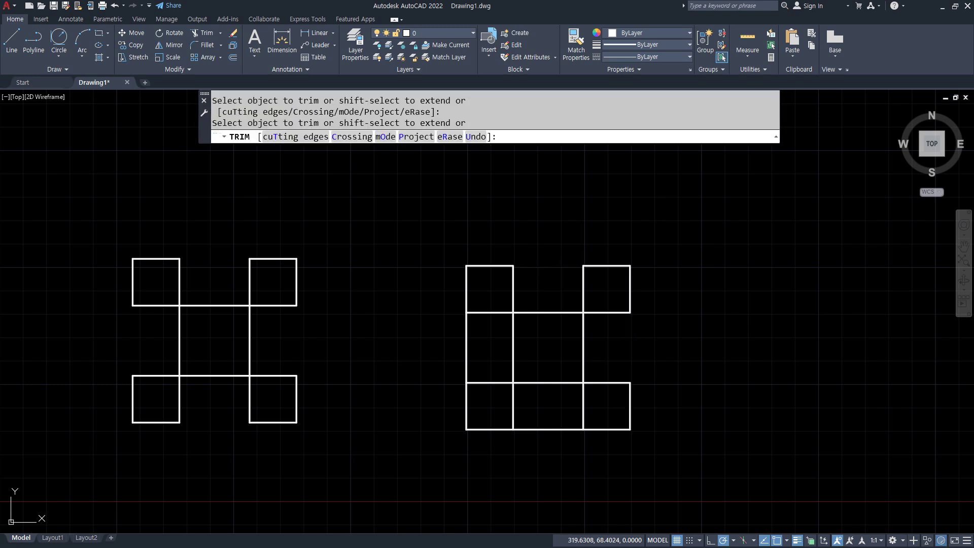
{"action": "left_click", "coordinate": [541, 430]}
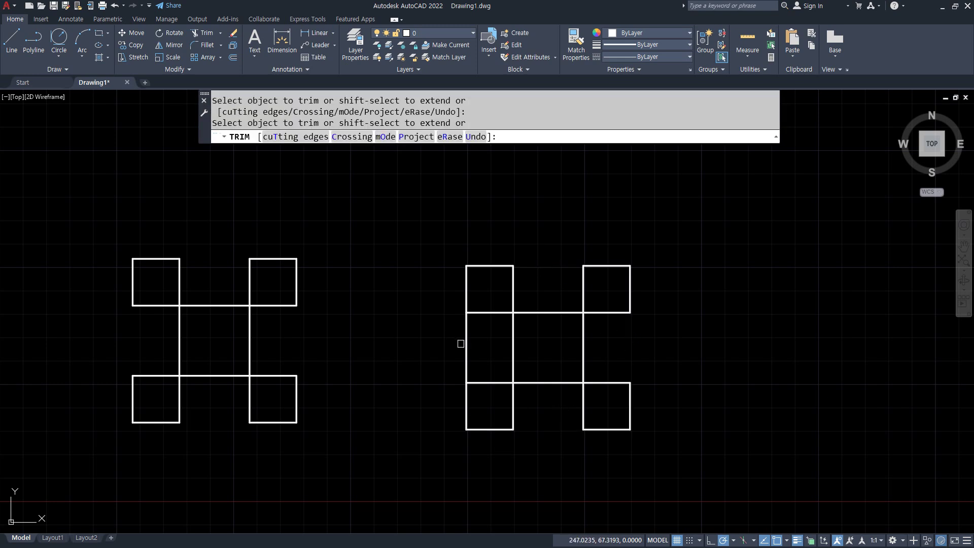
{"action": "left_click_drag", "start_coordinate": [461, 344], "coordinate": [465, 346]}
{"action": "key", "text": "Return"}
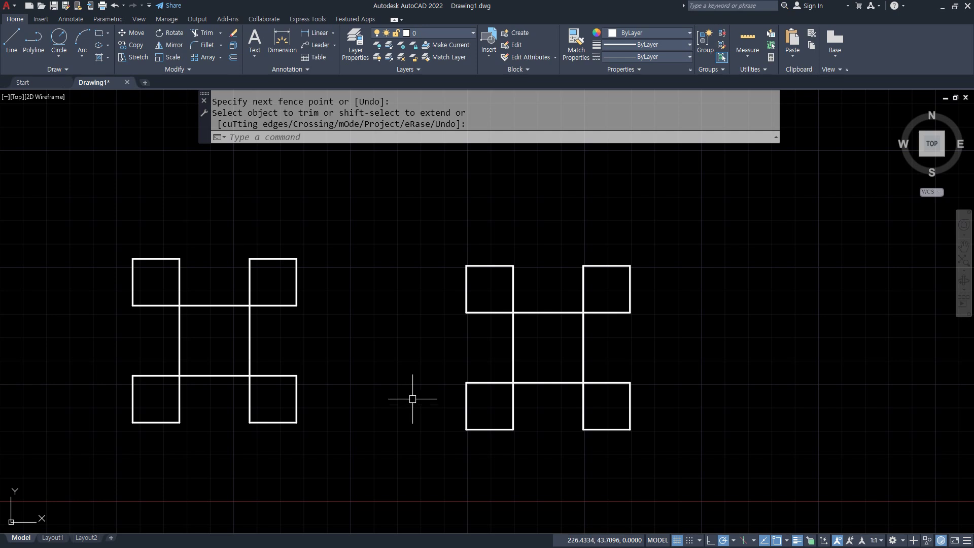
- Draw a 3-point circle through the upper right, upper left and lower right outer corners of the first four-square figure
{"action": "middle_click_drag", "start_coordinate": [380, 378], "coordinate": [388, 378]}
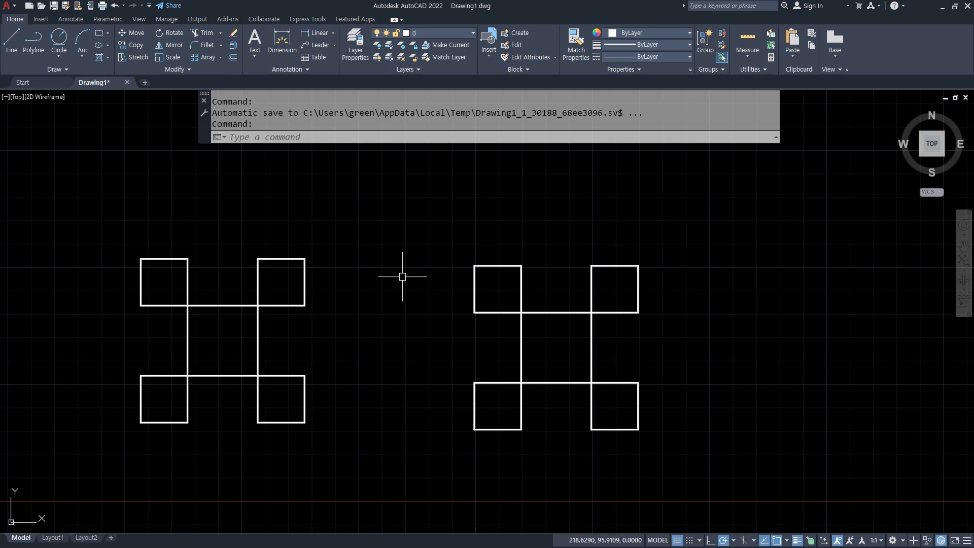
{"action": "left_click", "coordinate": [59, 56]}
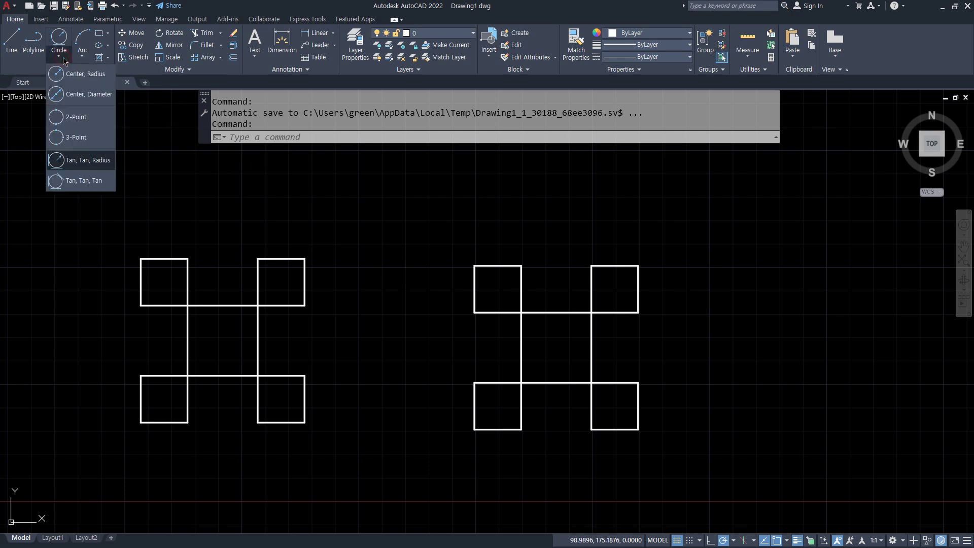
{"action": "left_click", "coordinate": [71, 136]}
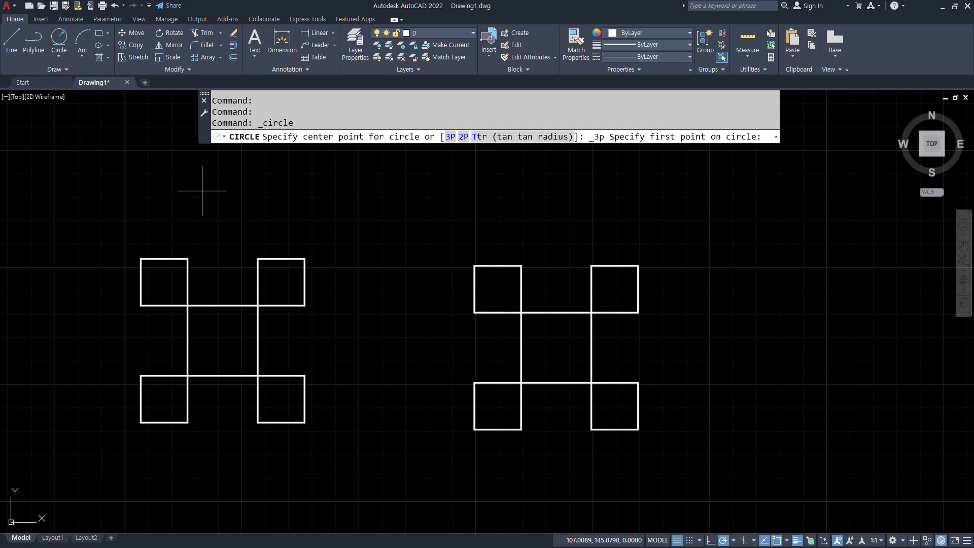
{"action": "left_click", "coordinate": [305, 259]}
{"action": "left_click", "coordinate": [140, 259]}
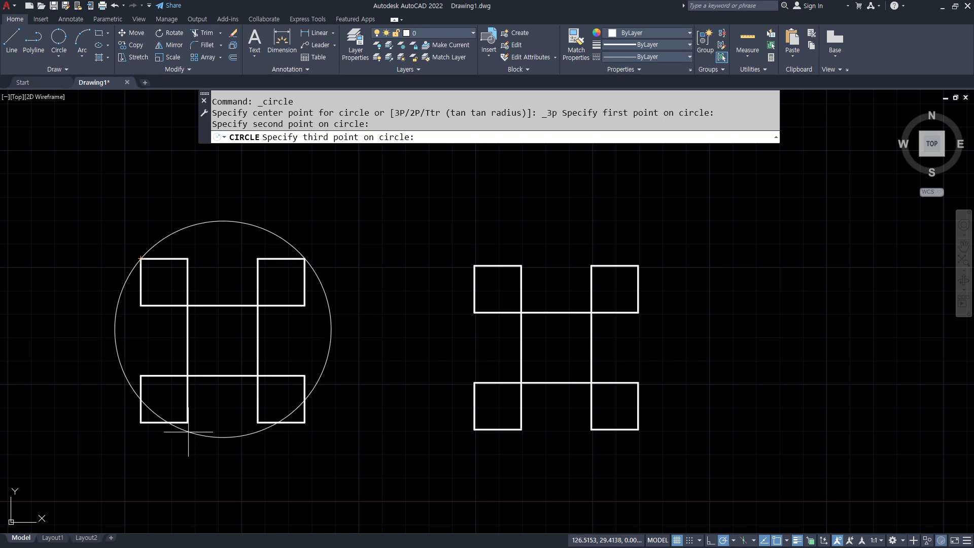
{"action": "left_click", "coordinate": [305, 422]}
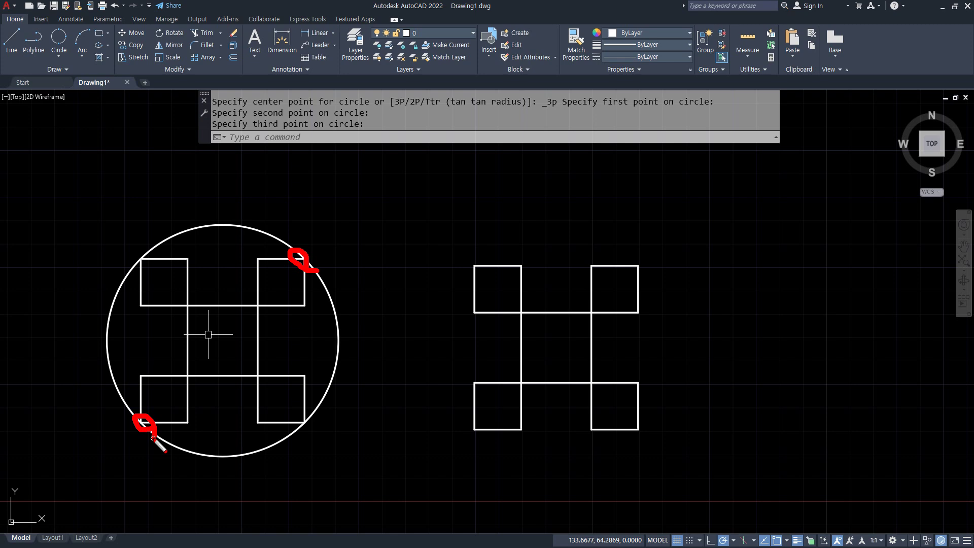
- Draw a 2-point circle around the second figure, from its upper left outer corner to its lower right outer corner
{"action": "left_click", "coordinate": [59, 57]}
{"action": "left_click", "coordinate": [76, 117]}
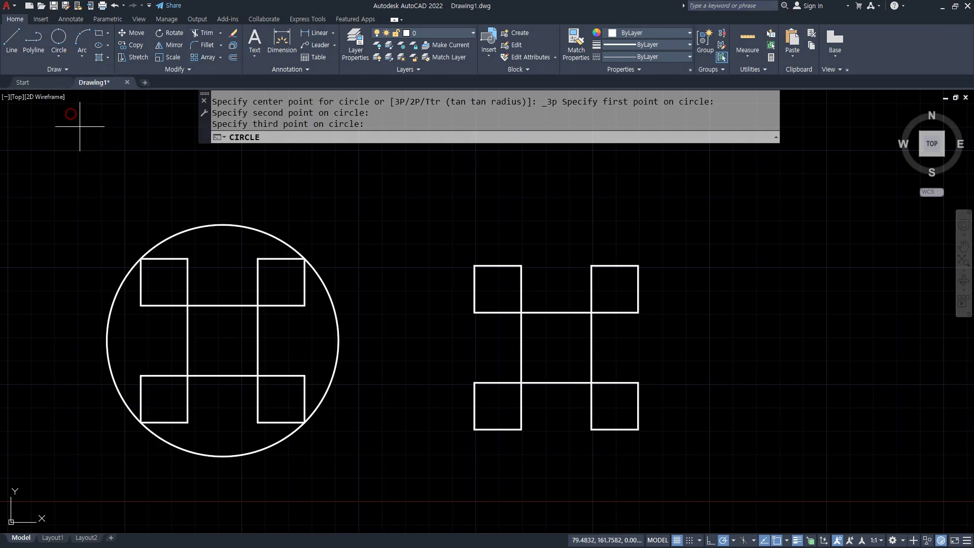
{"action": "left_click", "coordinate": [474, 266]}
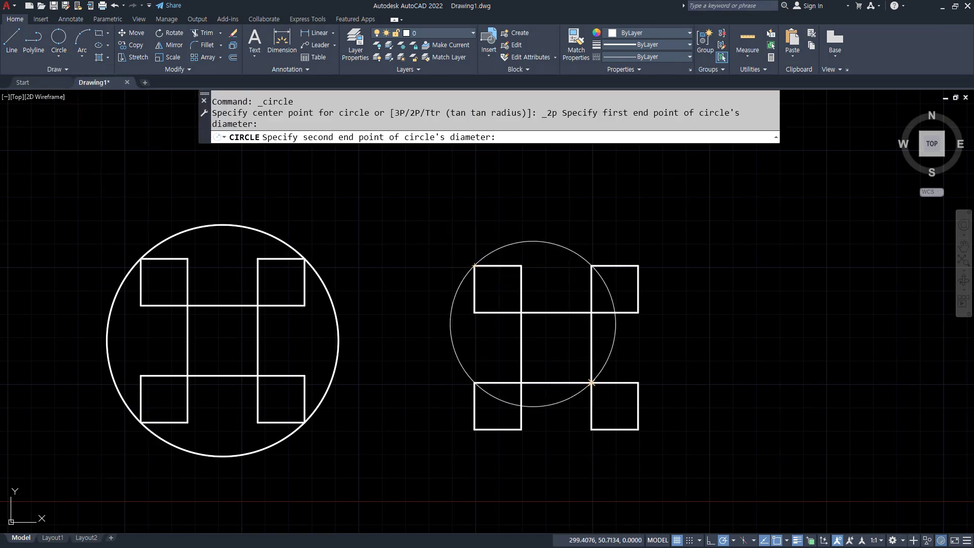
{"action": "left_click", "coordinate": [635, 426]}
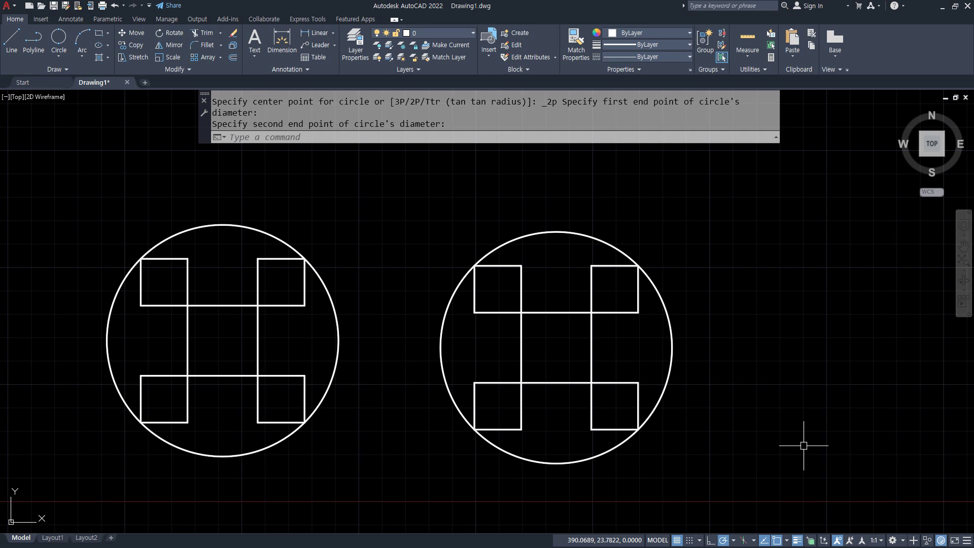
- Draw 2-point circles around the upper left and upper right corner squares of the second figure, using diagonally opposite corners
{"action": "left_click", "coordinate": [59, 40]}
{"action": "left_click", "coordinate": [521, 265]}
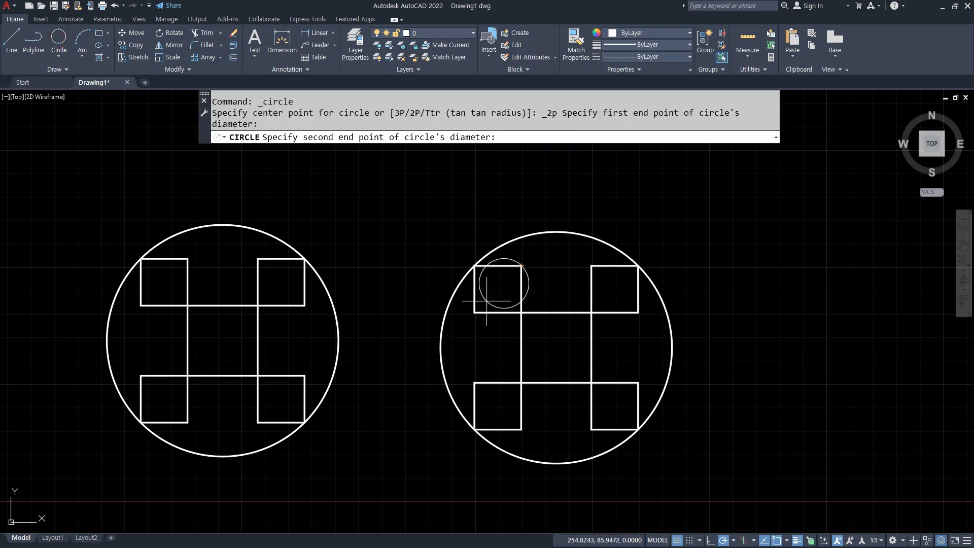
{"action": "left_click", "coordinate": [475, 312]}
{"action": "left_click", "coordinate": [59, 40]}
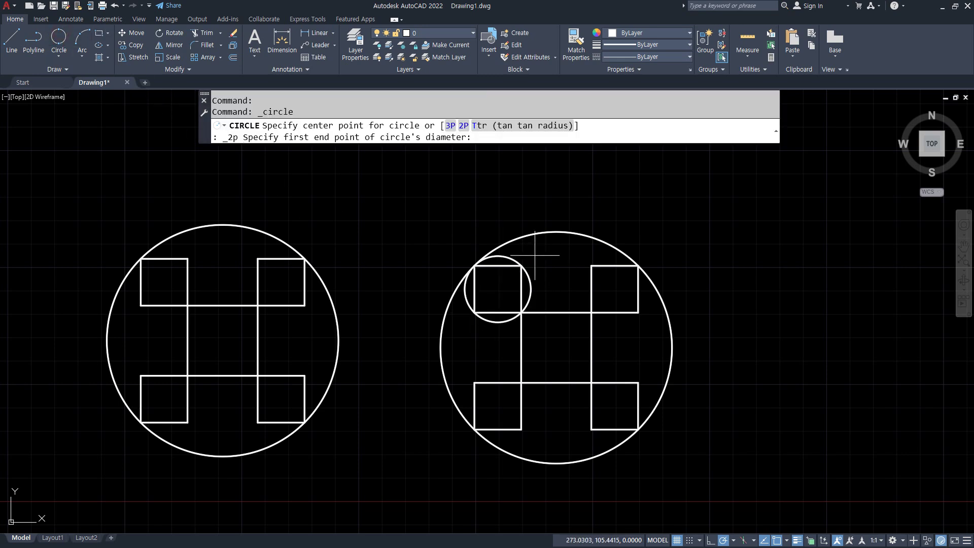
{"action": "left_click", "coordinate": [591, 266]}
{"action": "left_click", "coordinate": [638, 312]}
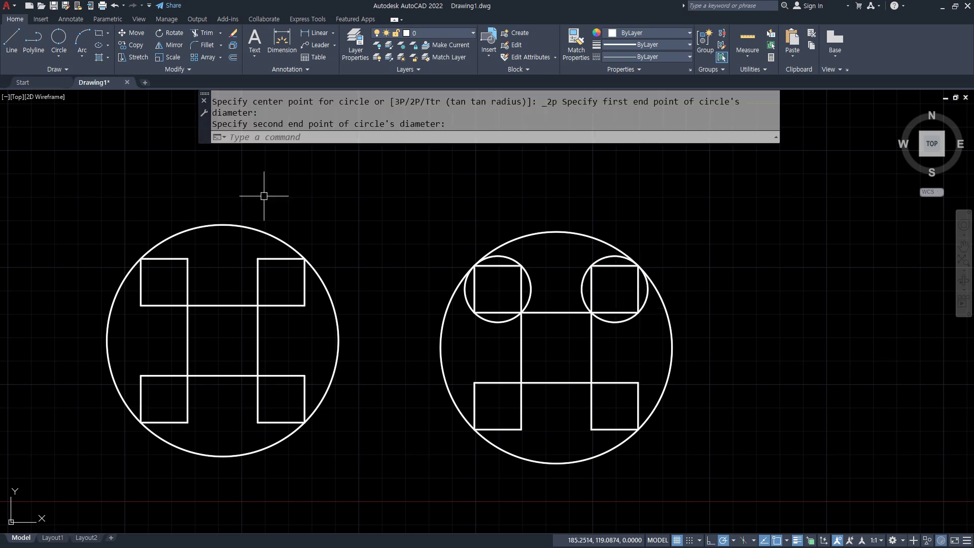
- Draw 2-point circles around the lower left and lower right corner squares of the second figure, using diagonally opposite corners
{"action": "left_click", "coordinate": [59, 40]}
{"action": "left_click", "coordinate": [473, 383]}
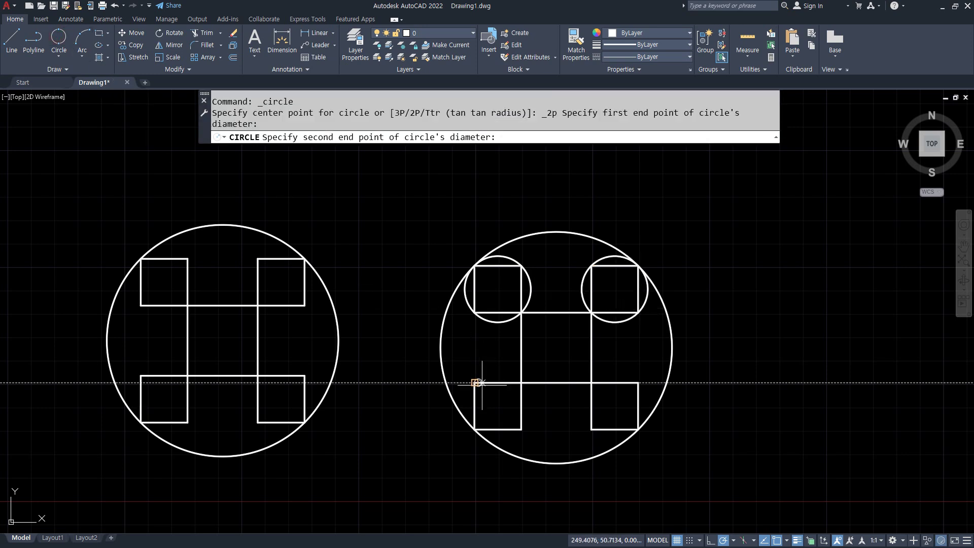
{"action": "left_click", "coordinate": [520, 429]}
{"action": "left_click", "coordinate": [59, 39]}
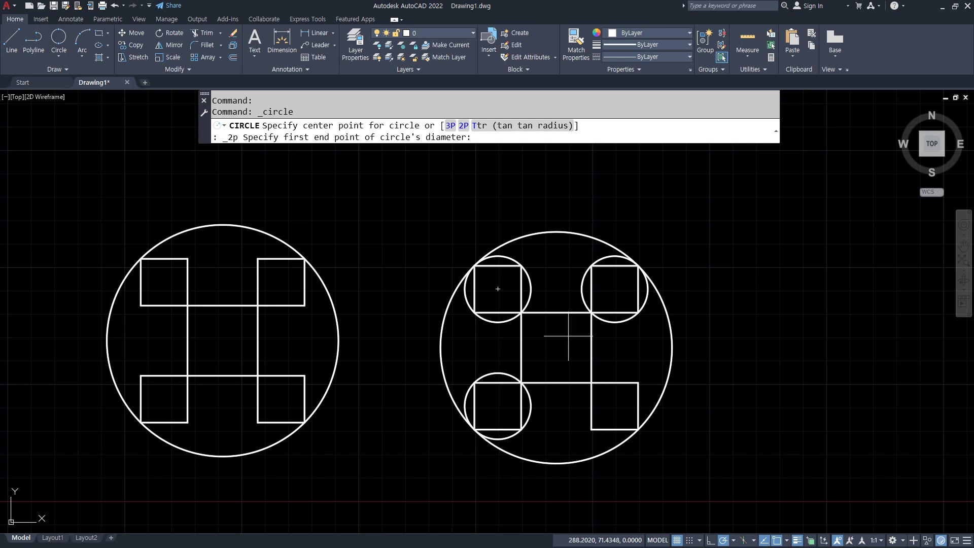
{"action": "left_click", "coordinate": [639, 382]}
{"action": "left_click", "coordinate": [596, 429]}
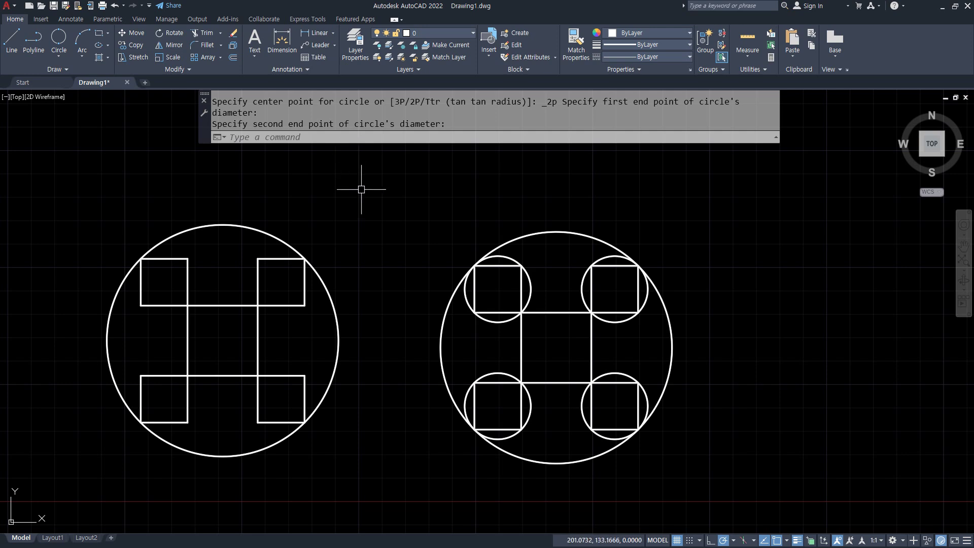
- Draw a tangent-tangent-radius circle of radius 5 between the top of the upper left square's circle and the large outer circle
{"action": "type", "text": "c"}
{"action": "key", "text": "Return"}
{"action": "type", "text": "t"}
{"action": "key", "text": "Return"}
{"action": "left_click", "coordinate": [512, 253]}
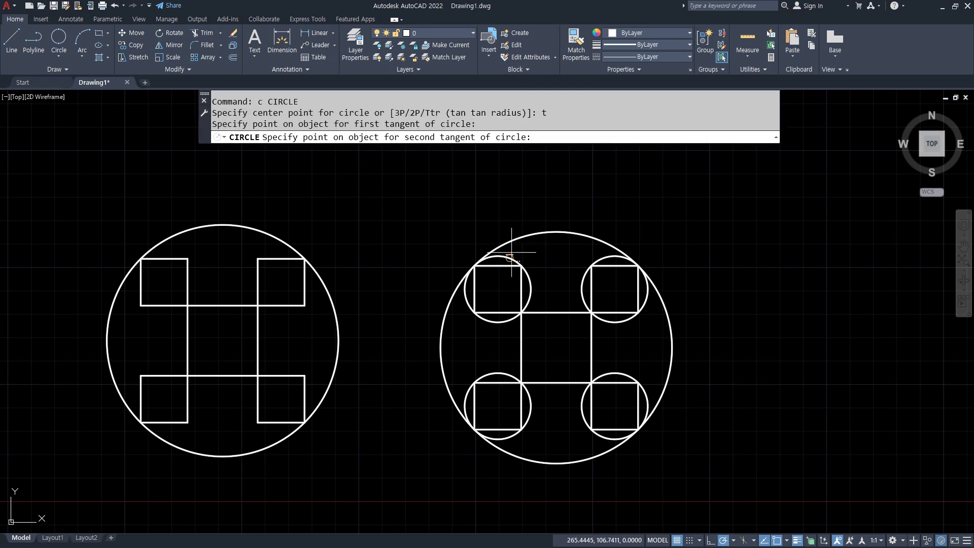
{"action": "left_click", "coordinate": [508, 257]}
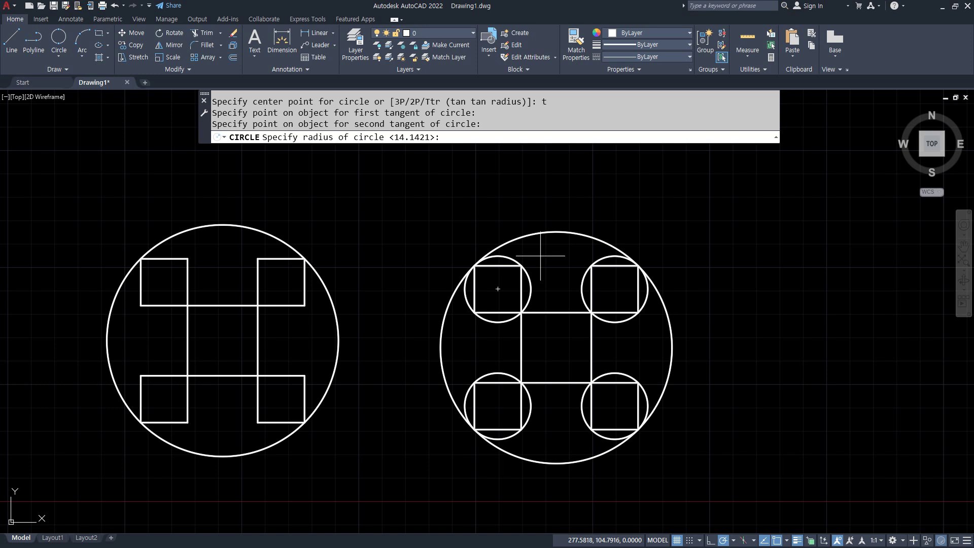
{"action": "type", "text": "5"}
{"action": "key", "text": "Return"}
- Draw a radius 5 circle tangent to the lower left side of the upper left square's circle and the large outer circle
{"action": "type", "text": "c"}
{"action": "key", "text": "Return"}
{"action": "type", "text": "t"}
{"action": "key", "text": "Return"}
{"action": "left_click", "coordinate": [451, 334]}
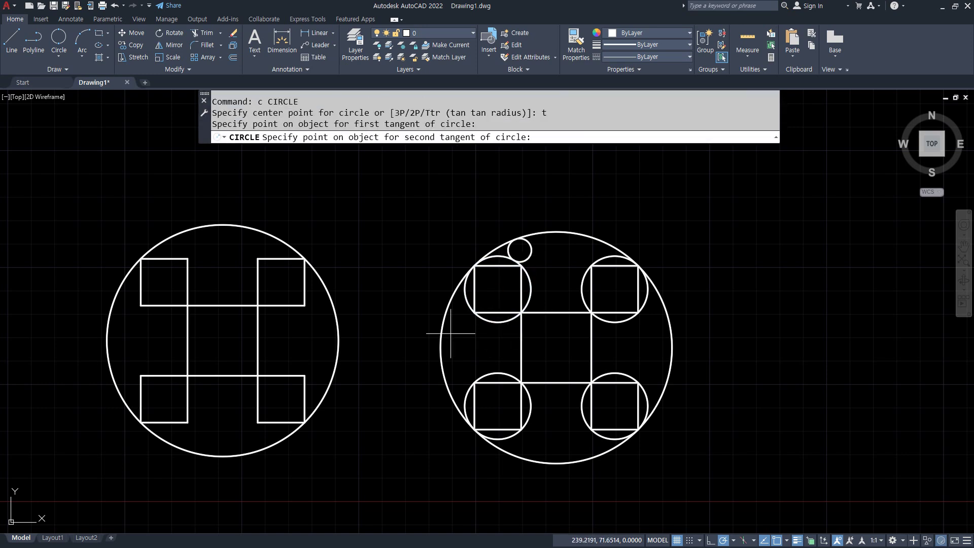
{"action": "left_click", "coordinate": [467, 306]}
{"action": "key", "text": "Return"}
- Draw a radius 5 circle tangent to the upper left side of the lower left square's circle and the large outer circle
{"action": "type", "text": "c"}
{"action": "key", "text": "Return"}
{"action": "type", "text": "ter"}
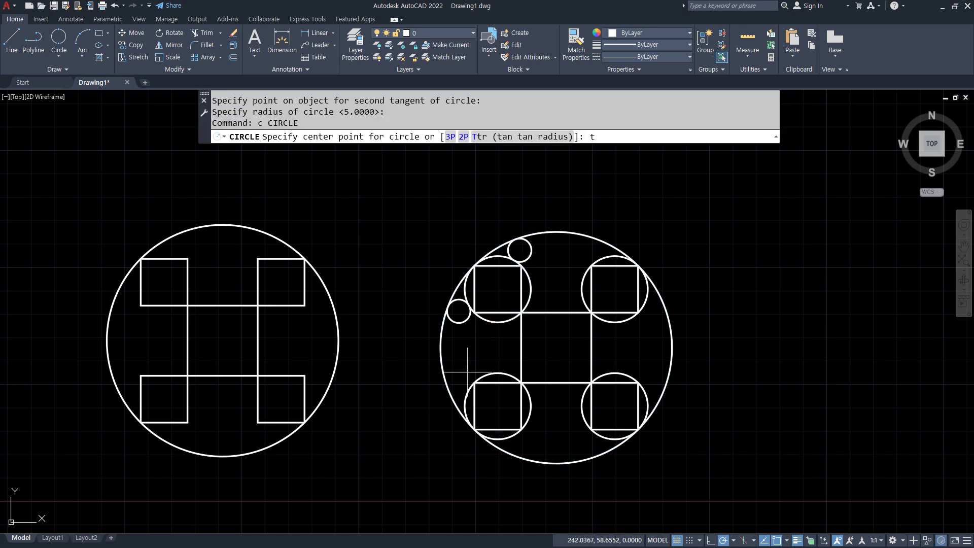
{"action": "key", "text": "Return"}
{"action": "left_click", "coordinate": [483, 378]}
{"action": "left_click", "coordinate": [445, 374]}
{"action": "key", "text": "Return"}
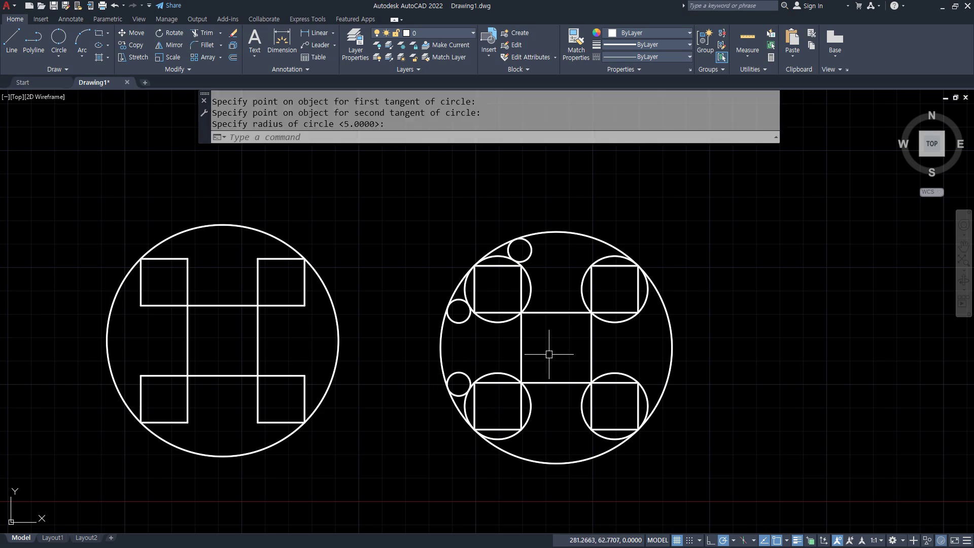
- Draw a radius 5 circle tangent to the lower right side of the lower left square's circle and the large outer circle
{"action": "type", "text": "c"}
{"action": "key", "text": "Return"}
{"action": "type", "text": "t"}
{"action": "key", "text": "Return"}
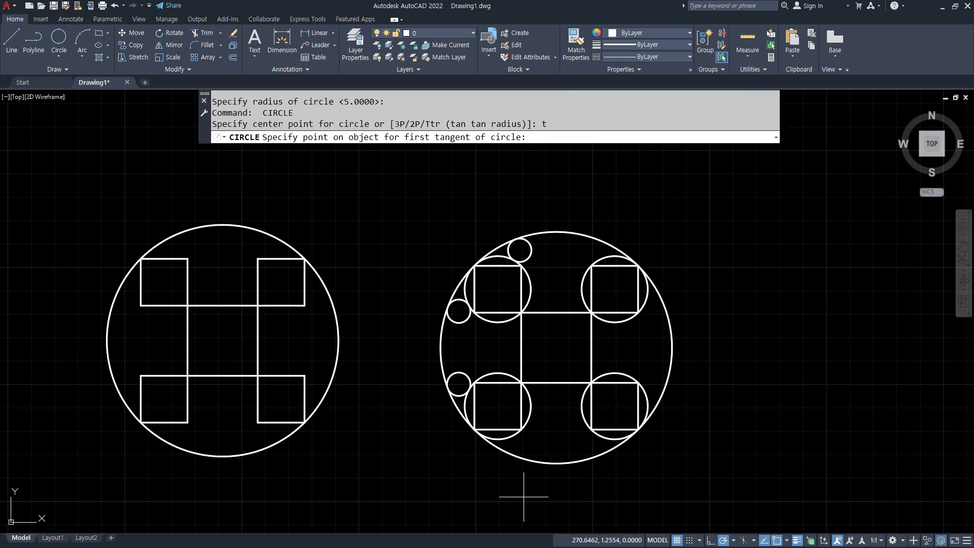
{"action": "left_click", "coordinate": [526, 423]}
{"action": "left_click", "coordinate": [541, 462]}
{"action": "key", "text": "Return"}
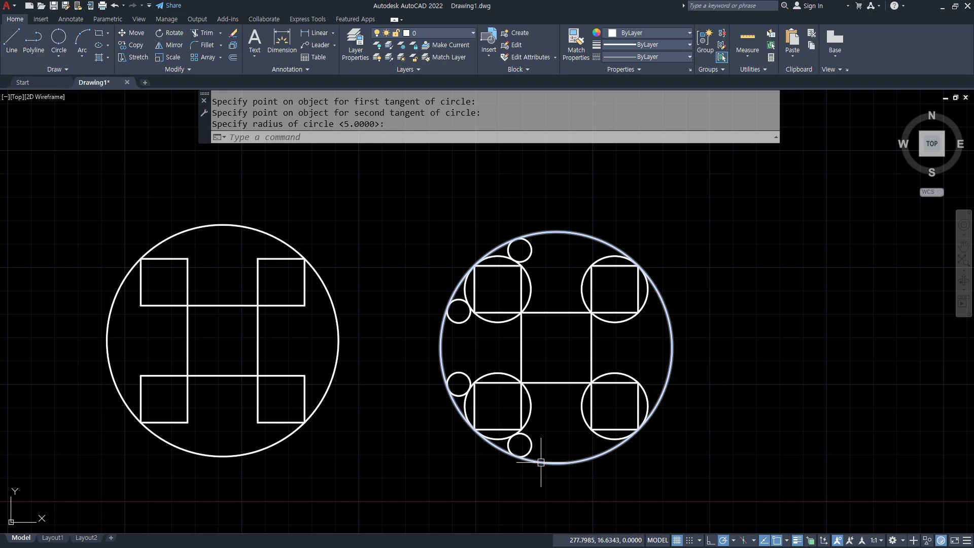
- Draw a radius 5 circle tangent to the lower left side of the lower right square's circle and the large outer circle
{"action": "type", "text": "c"}
{"action": "key", "text": "Return"}
{"action": "scroll", "coordinate": [588, 463], "scroll_direction": "up", "scroll_amount": 6}
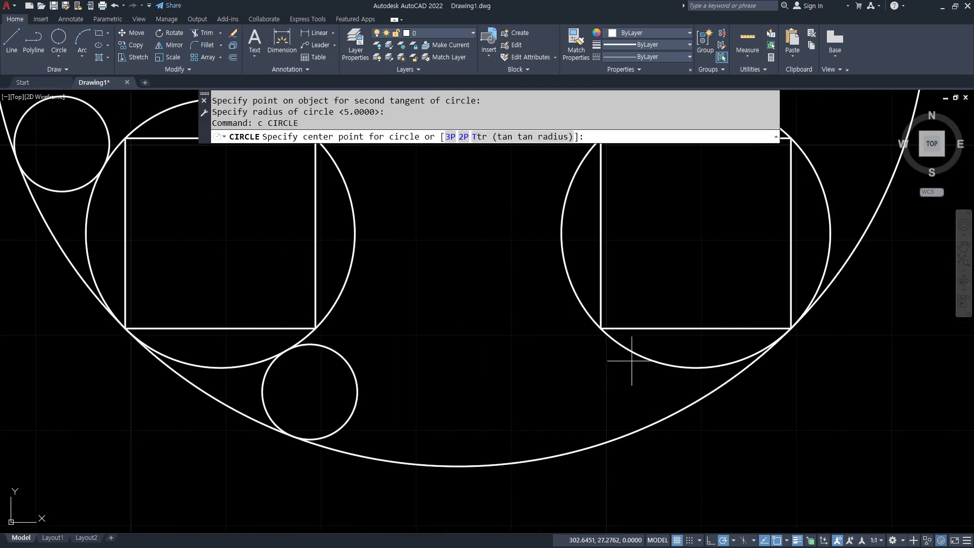
{"action": "type", "text": "t"}
{"action": "key", "text": "Return"}
{"action": "left_click", "coordinate": [633, 351]}
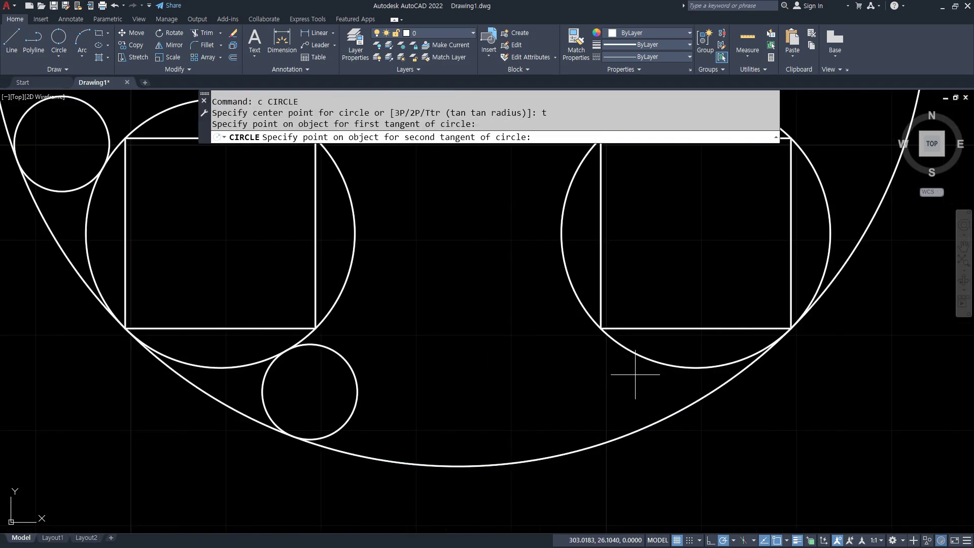
{"action": "left_click", "coordinate": [633, 415]}
{"action": "key", "text": "Return"}
- Draw a radius 5 circle tangent to the upper right side of the lower right square's circle and the large outer circle
{"action": "middle_click_drag", "start_coordinate": [667, 340], "coordinate": [522, 409]}
{"action": "type", "text": "c"}
{"action": "key", "text": "Return"}
{"action": "type", "text": "t"}
{"action": "key", "text": "Return"}
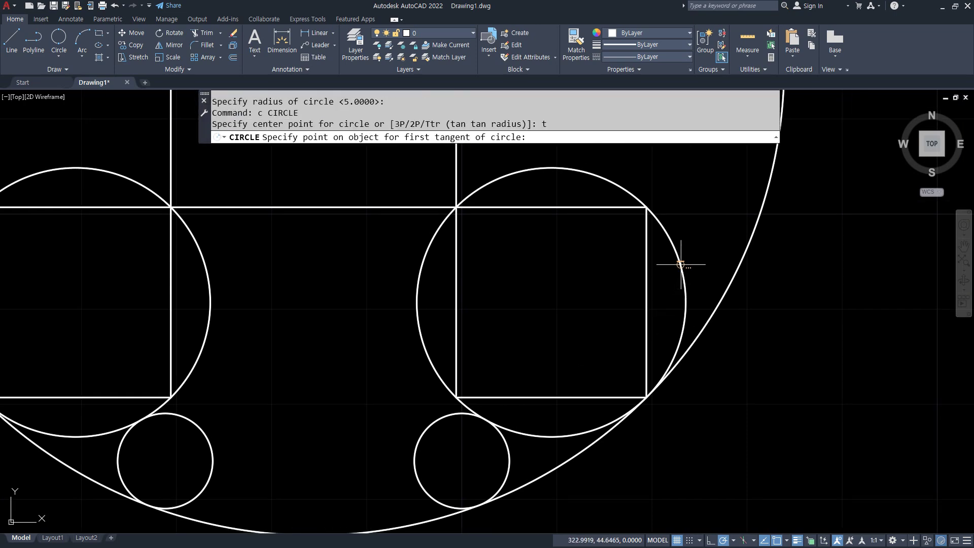
{"action": "left_click", "coordinate": [681, 264]}
{"action": "left_click", "coordinate": [728, 275]}
{"action": "key", "text": "Return"}
- Draw a radius 5 circle tangent to the lower right side of the upper right square's circle and the large outer circle
{"action": "middle_click_drag", "start_coordinate": [673, 218], "coordinate": [498, 519]}
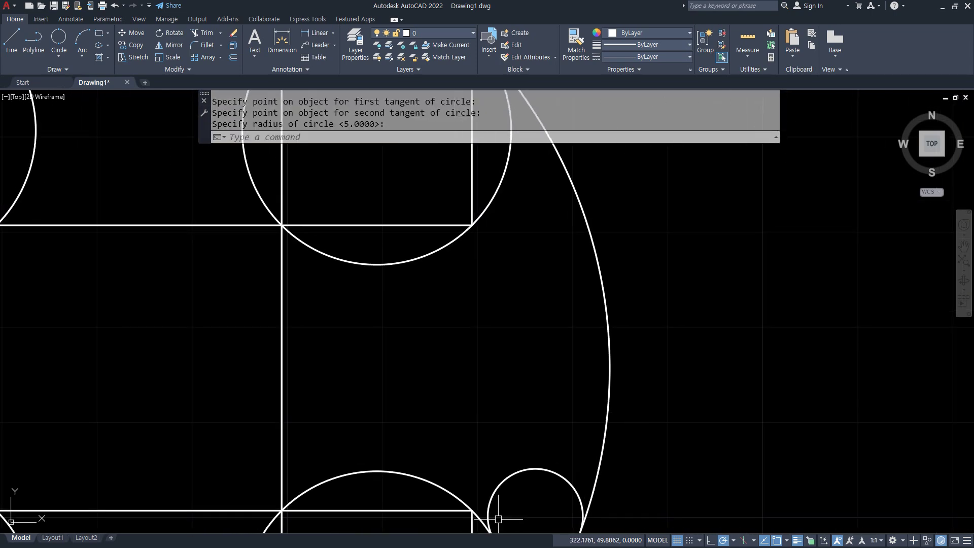
{"action": "middle_click_drag", "start_coordinate": [542, 272], "coordinate": [543, 449]}
{"action": "type", "text": "c"}
{"action": "key", "text": "Return"}
{"action": "type", "text": "t"}
{"action": "key", "text": "Return"}
{"action": "left_click", "coordinate": [506, 349]}
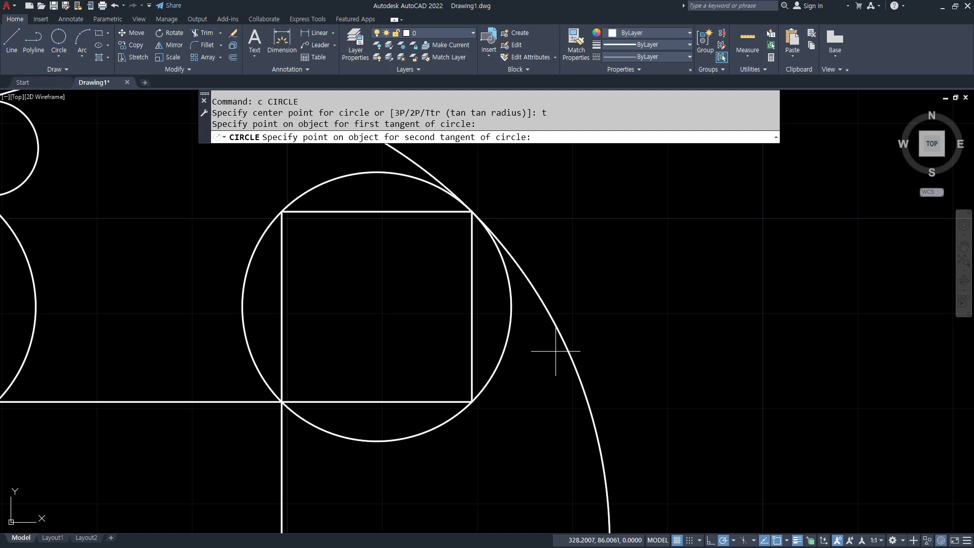
{"action": "left_click", "coordinate": [568, 352]}
{"action": "key", "text": "Return"}
- Draw a radius 5 circle tangent to the upper left side of the upper right square's circle and the large outer circle
{"action": "middle_click_drag", "start_coordinate": [314, 258], "coordinate": [329, 361]}
{"action": "type", "text": "c"}
{"action": "key", "text": "Return"}
{"action": "type", "text": "t"}
{"action": "key", "text": "Return"}
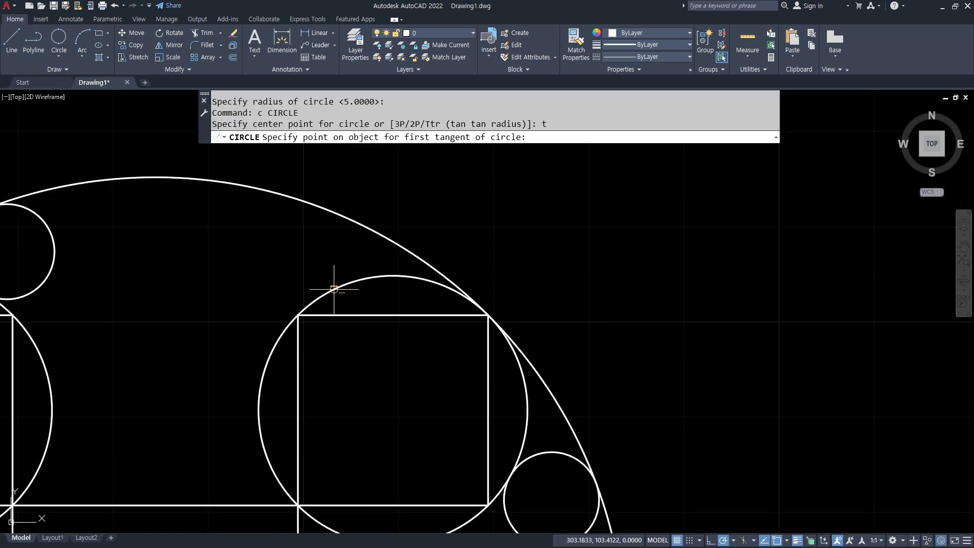
{"action": "left_click", "coordinate": [331, 283]}
{"action": "left_click", "coordinate": [322, 213]}
{"action": "key", "text": "Return"}
- Draw a radius 5 circle inside the central square, tangent to its left and upper sides
{"action": "scroll", "coordinate": [209, 348], "scroll_direction": "down", "scroll_amount": 5}
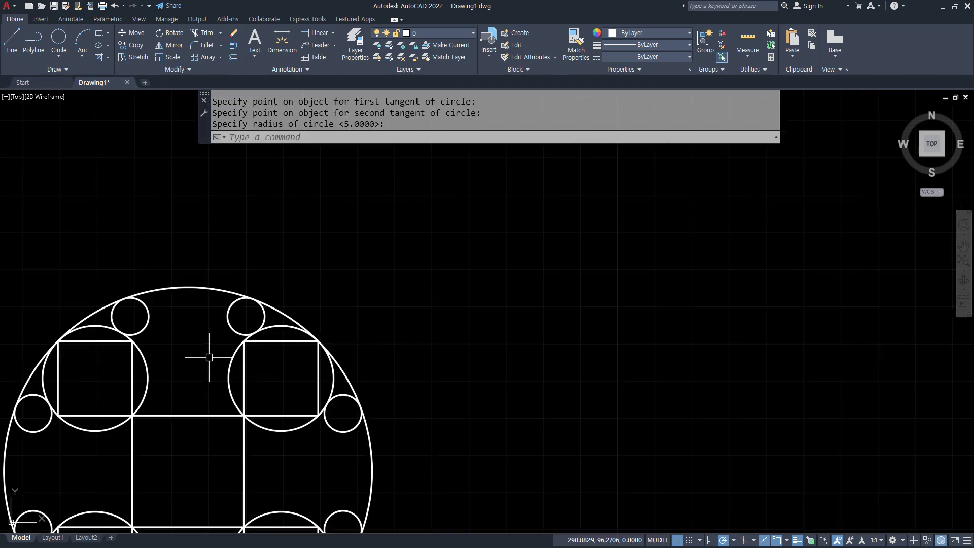
{"action": "scroll", "coordinate": [285, 315], "scroll_direction": "up", "scroll_amount": 8}
{"action": "type", "text": "c"}
{"action": "key", "text": "Return"}
{"action": "type", "text": "t"}
{"action": "key", "text": "Return"}
{"action": "left_click", "coordinate": [260, 294]}
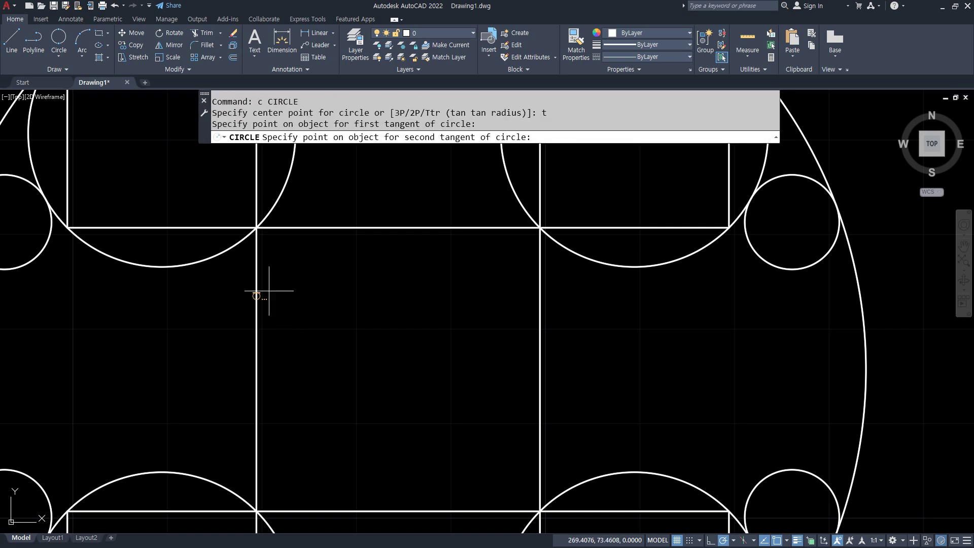
{"action": "left_click", "coordinate": [315, 228]}
{"action": "key", "text": "Return"}
- Draw a radius 5 circle inside the central square, tangent to its upper and right sides
{"action": "type", "text": "c"}
{"action": "key", "text": "Return"}
{"action": "type", "text": "t"}
{"action": "key", "text": "Return"}
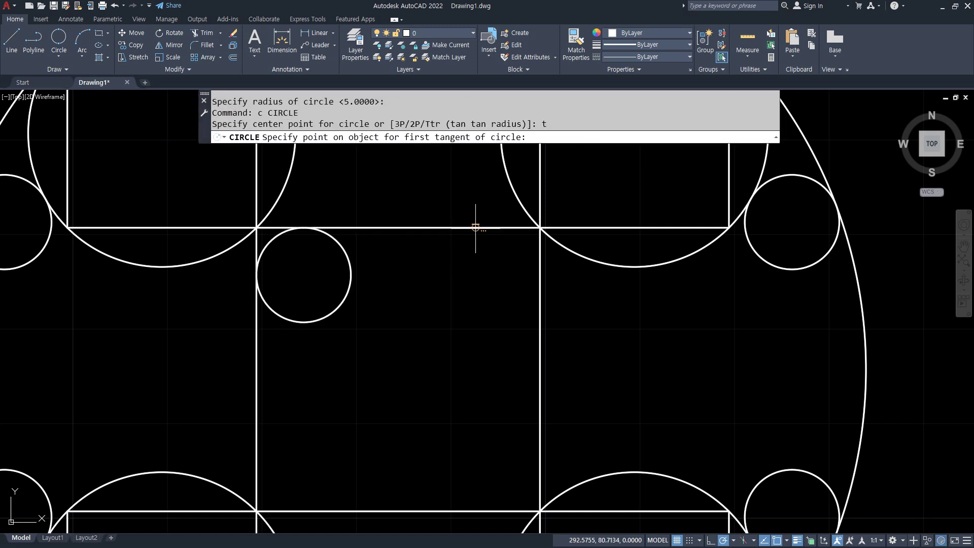
{"action": "left_click", "coordinate": [475, 228]}
{"action": "left_click", "coordinate": [539, 284]}
{"action": "key", "text": "Return"}
- Draw a radius 5 circle inside the central square, tangent to its right and lower sides
{"action": "type", "text": "c"}
{"action": "key", "text": "Return"}
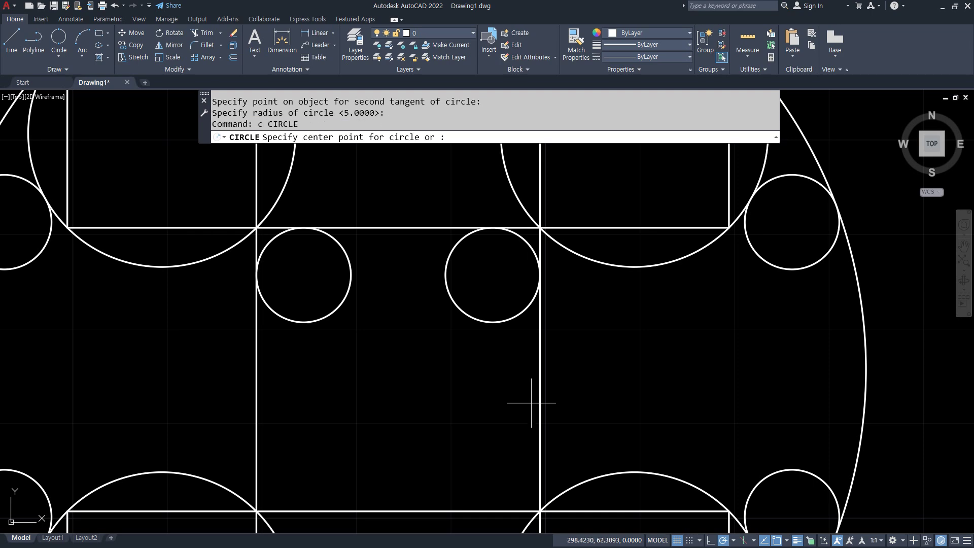
{"action": "type", "text": "t"}
{"action": "key", "text": "Return"}
{"action": "left_click", "coordinate": [539, 411]}
{"action": "left_click", "coordinate": [471, 510]}
{"action": "key", "text": "Return"}
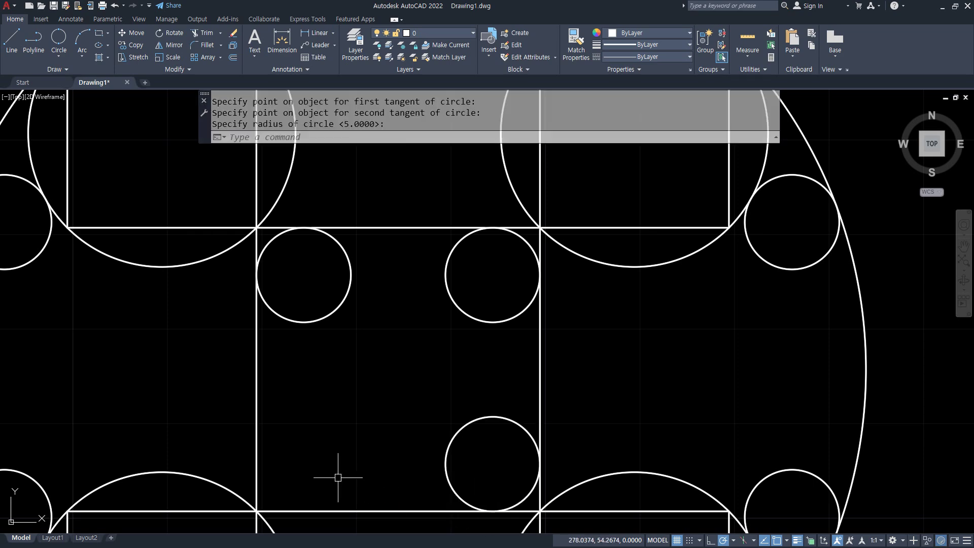
- Draw a radius 5 circle inside the central square, tangent to its lower and left sides
{"action": "type", "text": "c"}
{"action": "key", "text": "Return"}
{"action": "type", "text": "t"}
{"action": "key", "text": "Return"}
{"action": "left_click", "coordinate": [303, 511]}
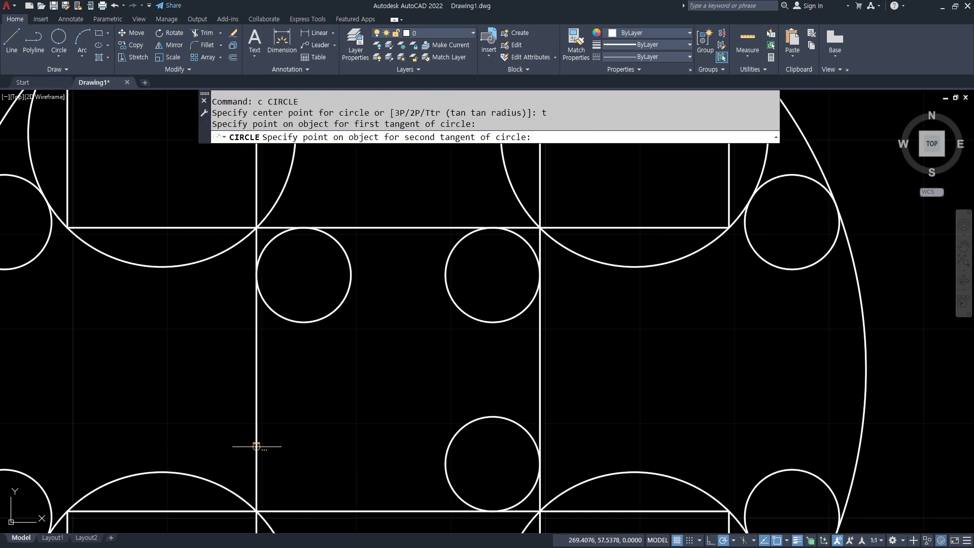
{"action": "left_click", "coordinate": [256, 446]}
{"action": "key", "text": "Return"}
- Draw a circle of radius 5 at the center of the large outer circle
{"action": "scroll", "coordinate": [376, 437], "scroll_direction": "down", "scroll_amount": 4}
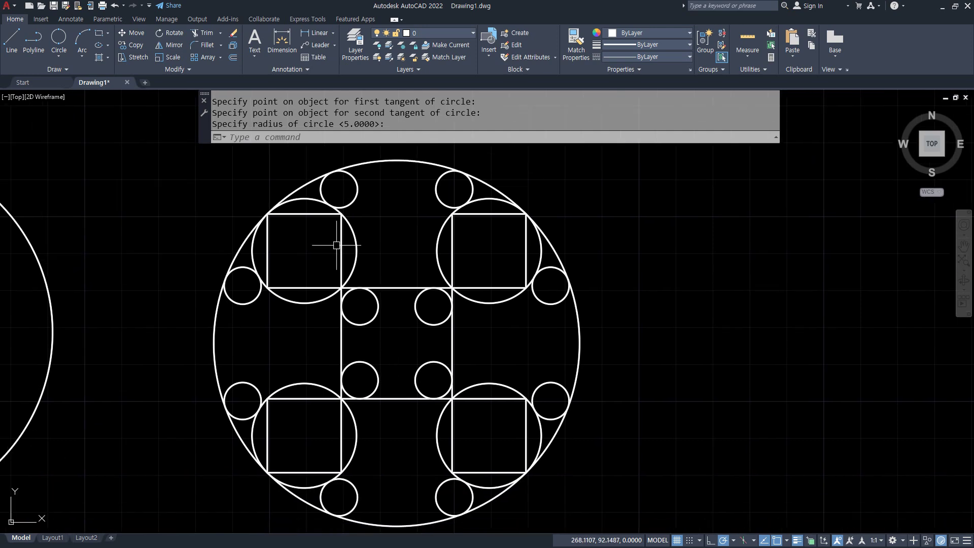
{"action": "type", "text": "c"}
{"action": "key", "text": "Return"}
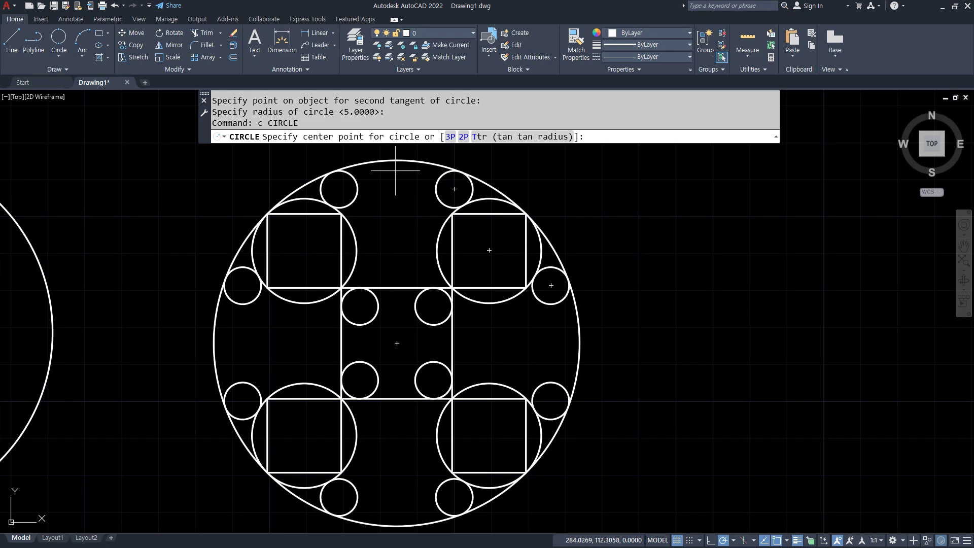
{"action": "left_click", "coordinate": [397, 343]}
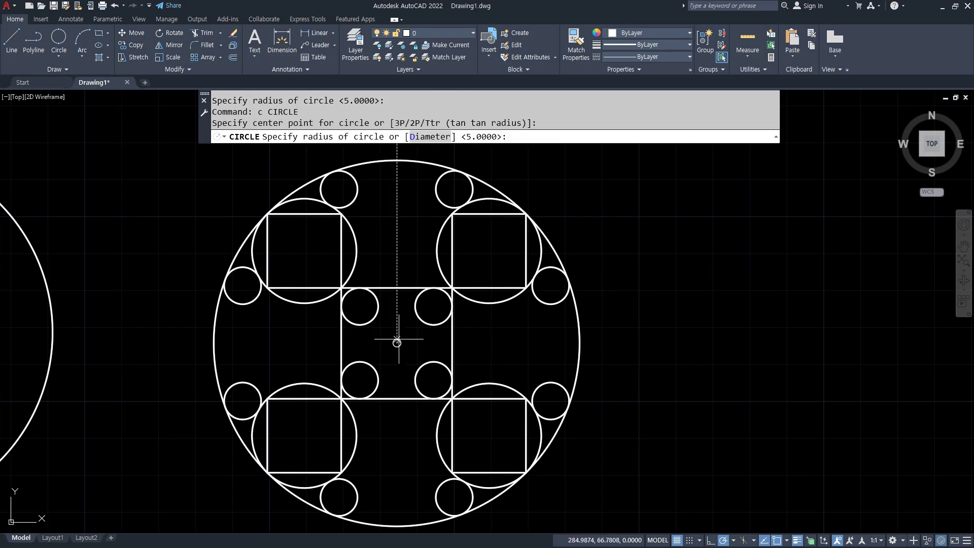
{"action": "type", "text": "5"}
{"action": "key", "text": "Return"}
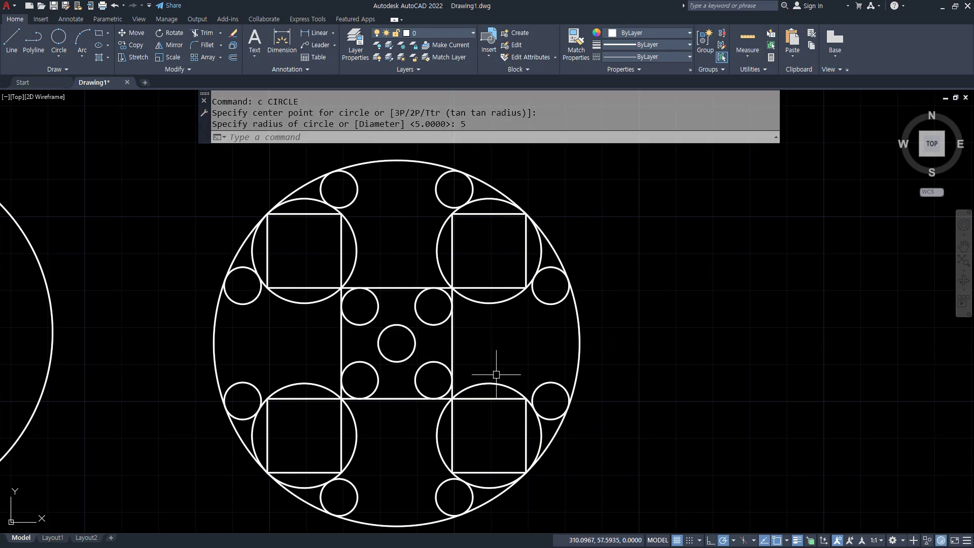